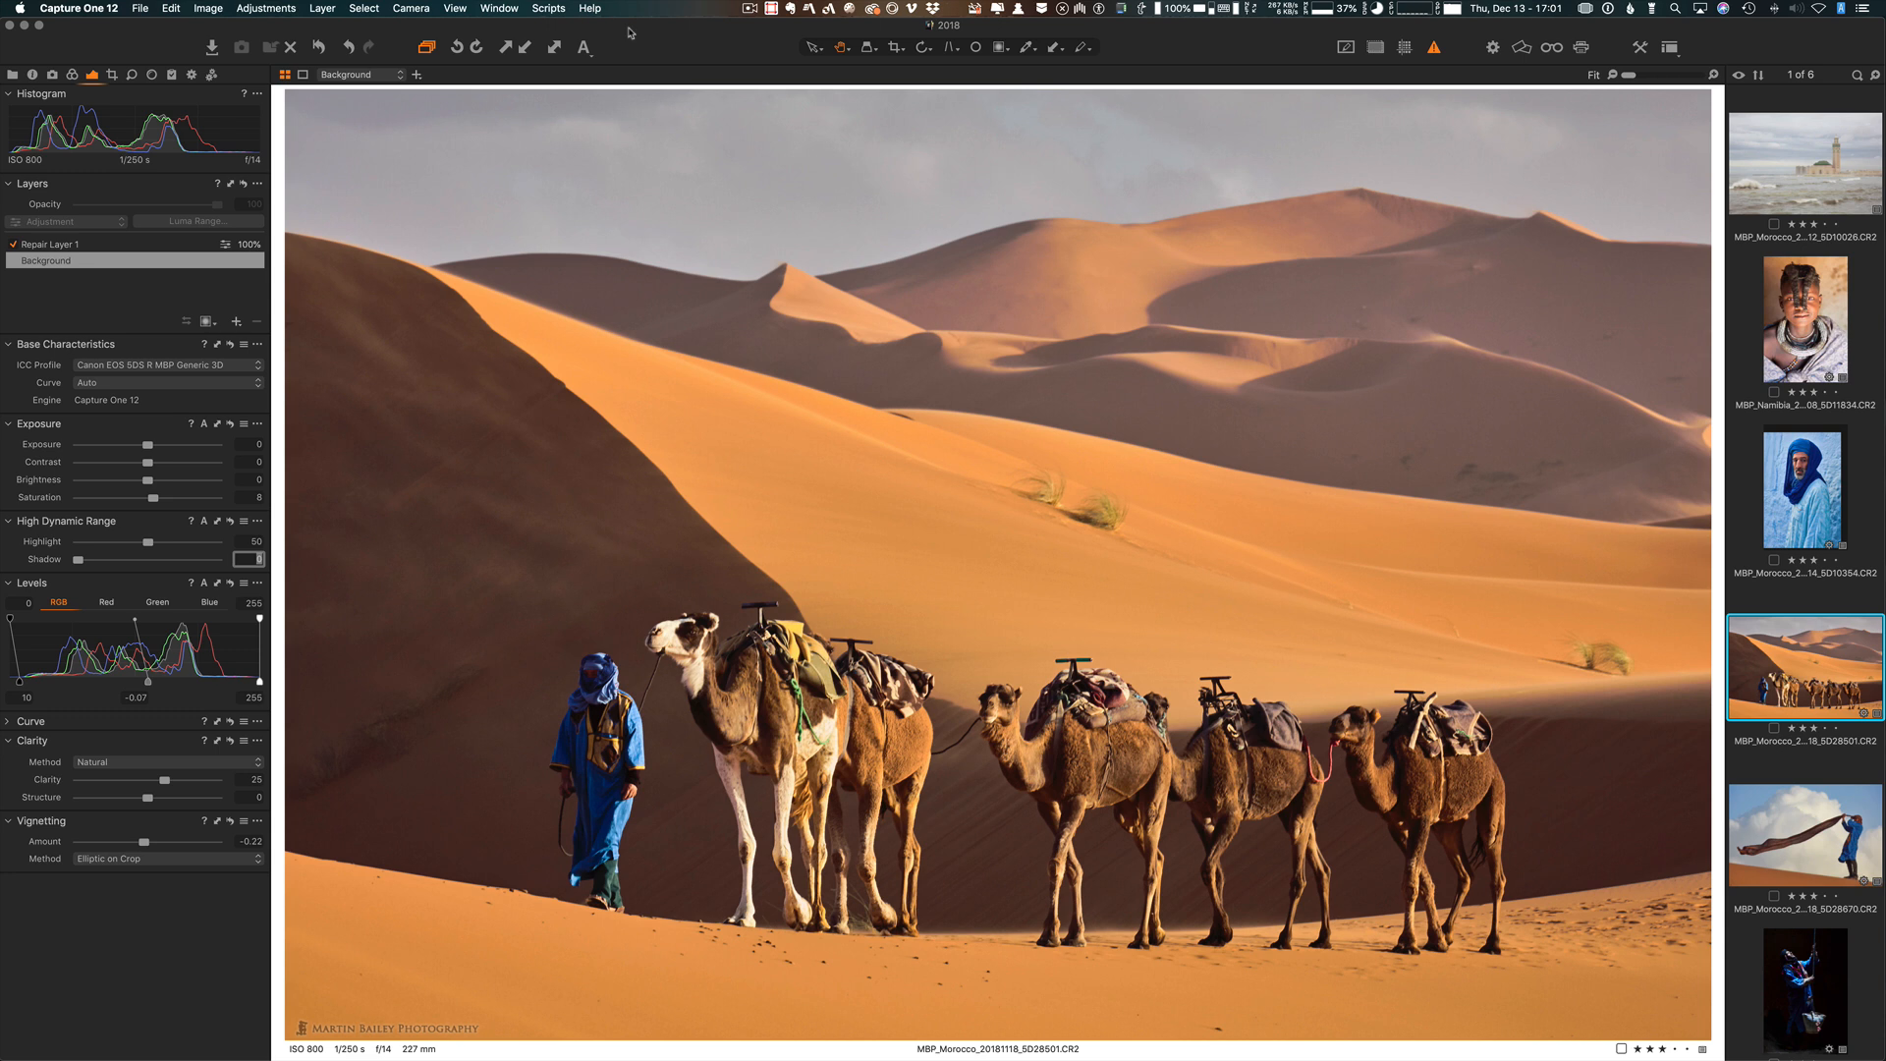
left_click(411, 8)
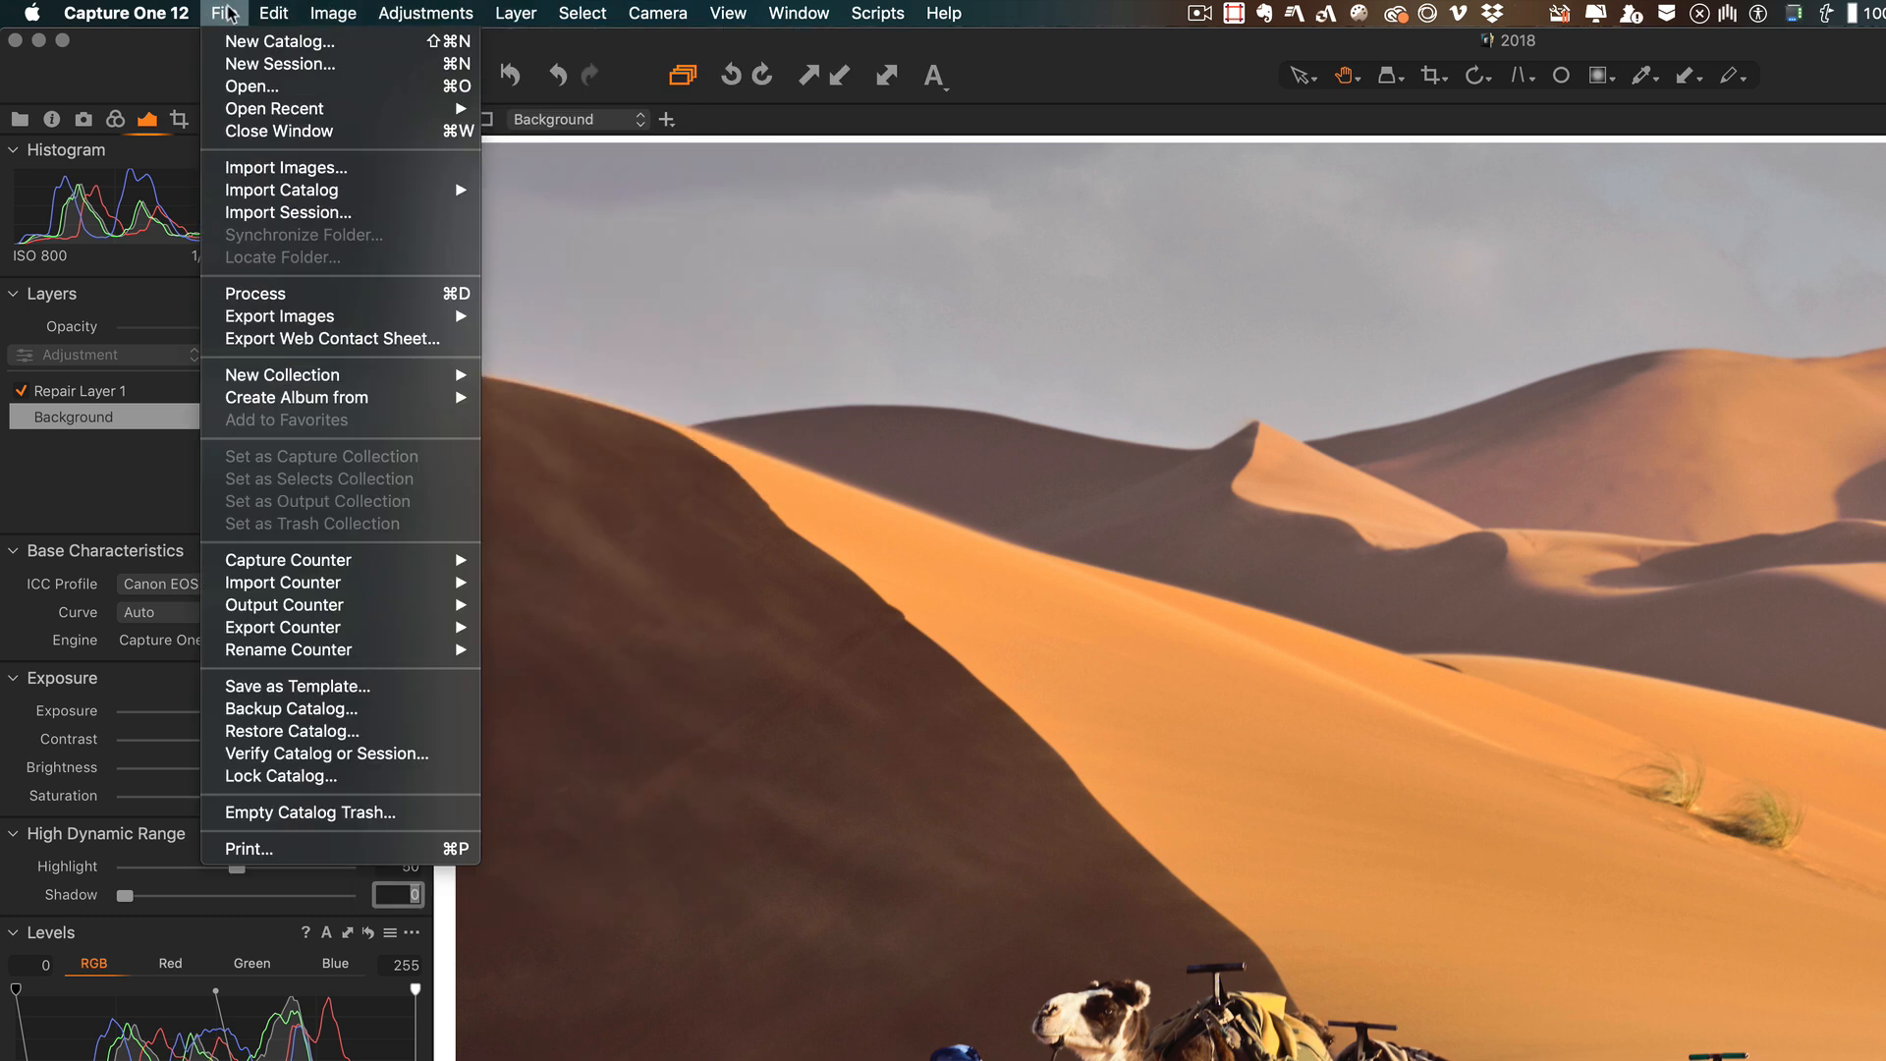
left_click(279, 14)
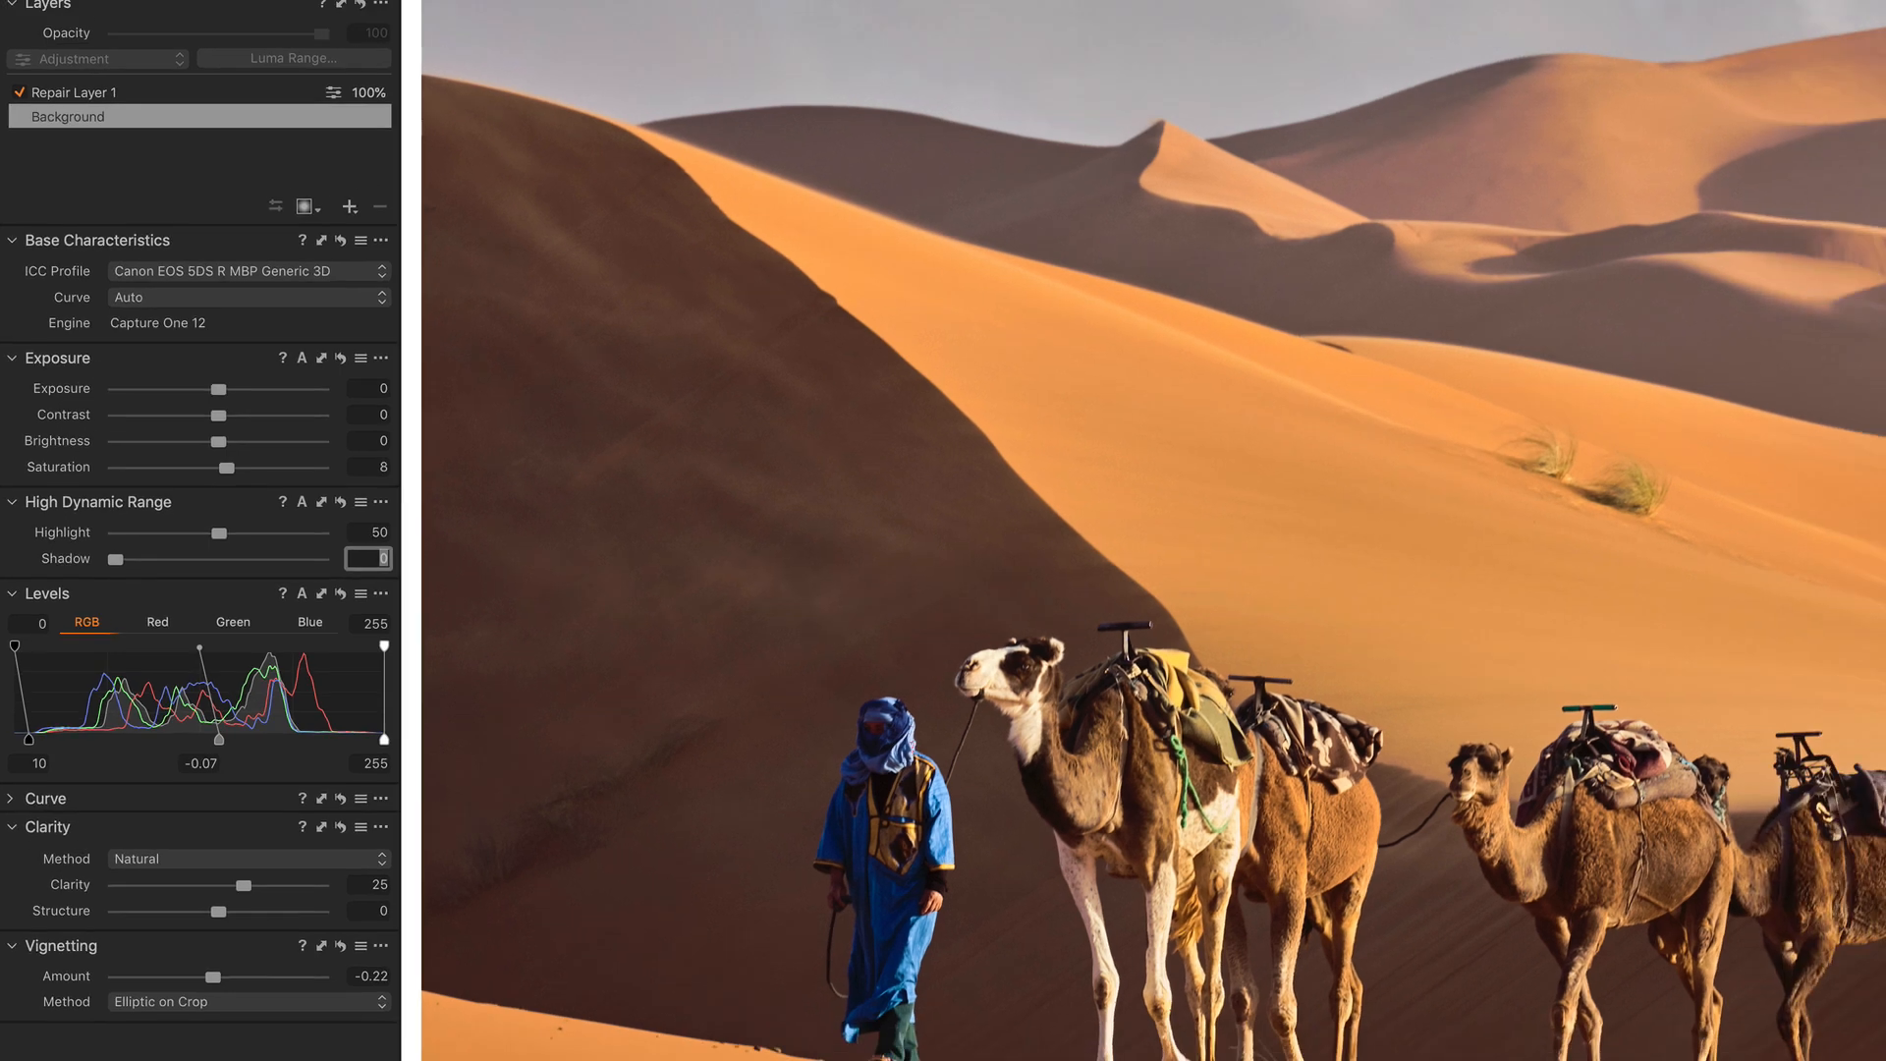
left_click(73, 74)
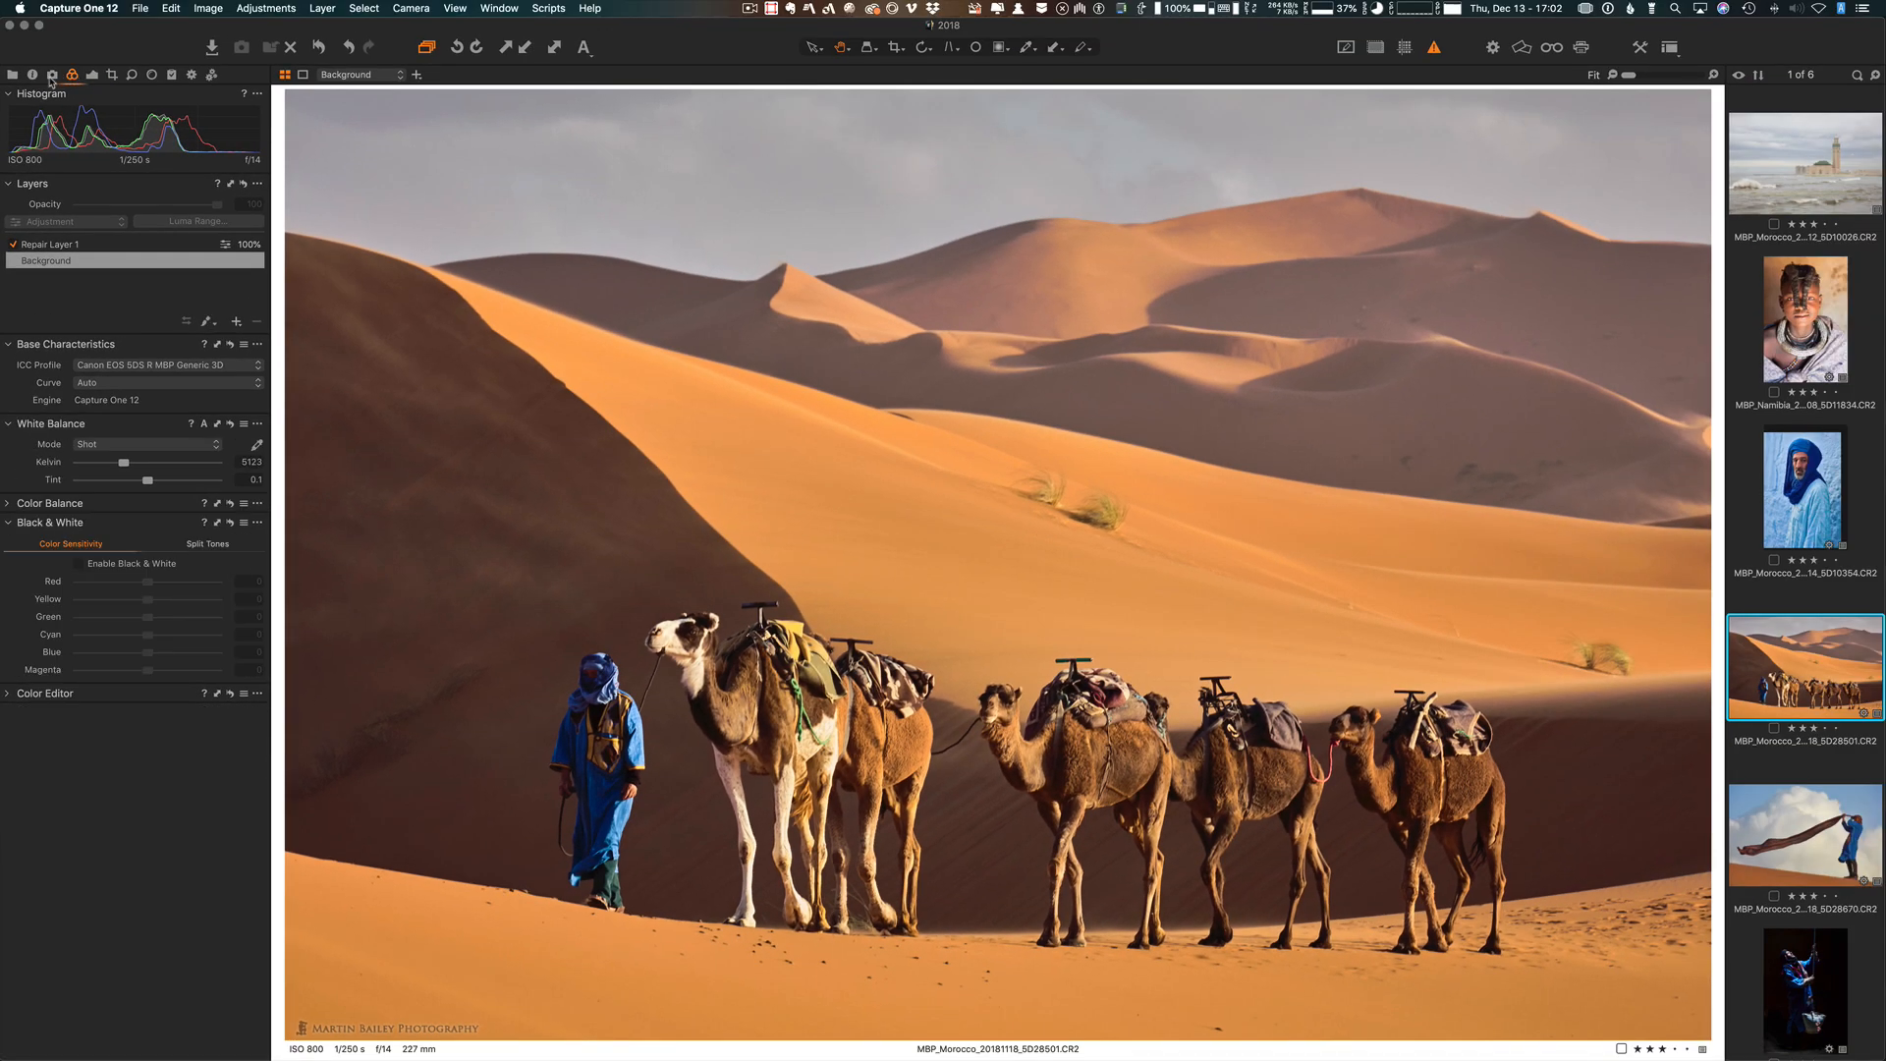
left_click(52, 75)
left_click(92, 76)
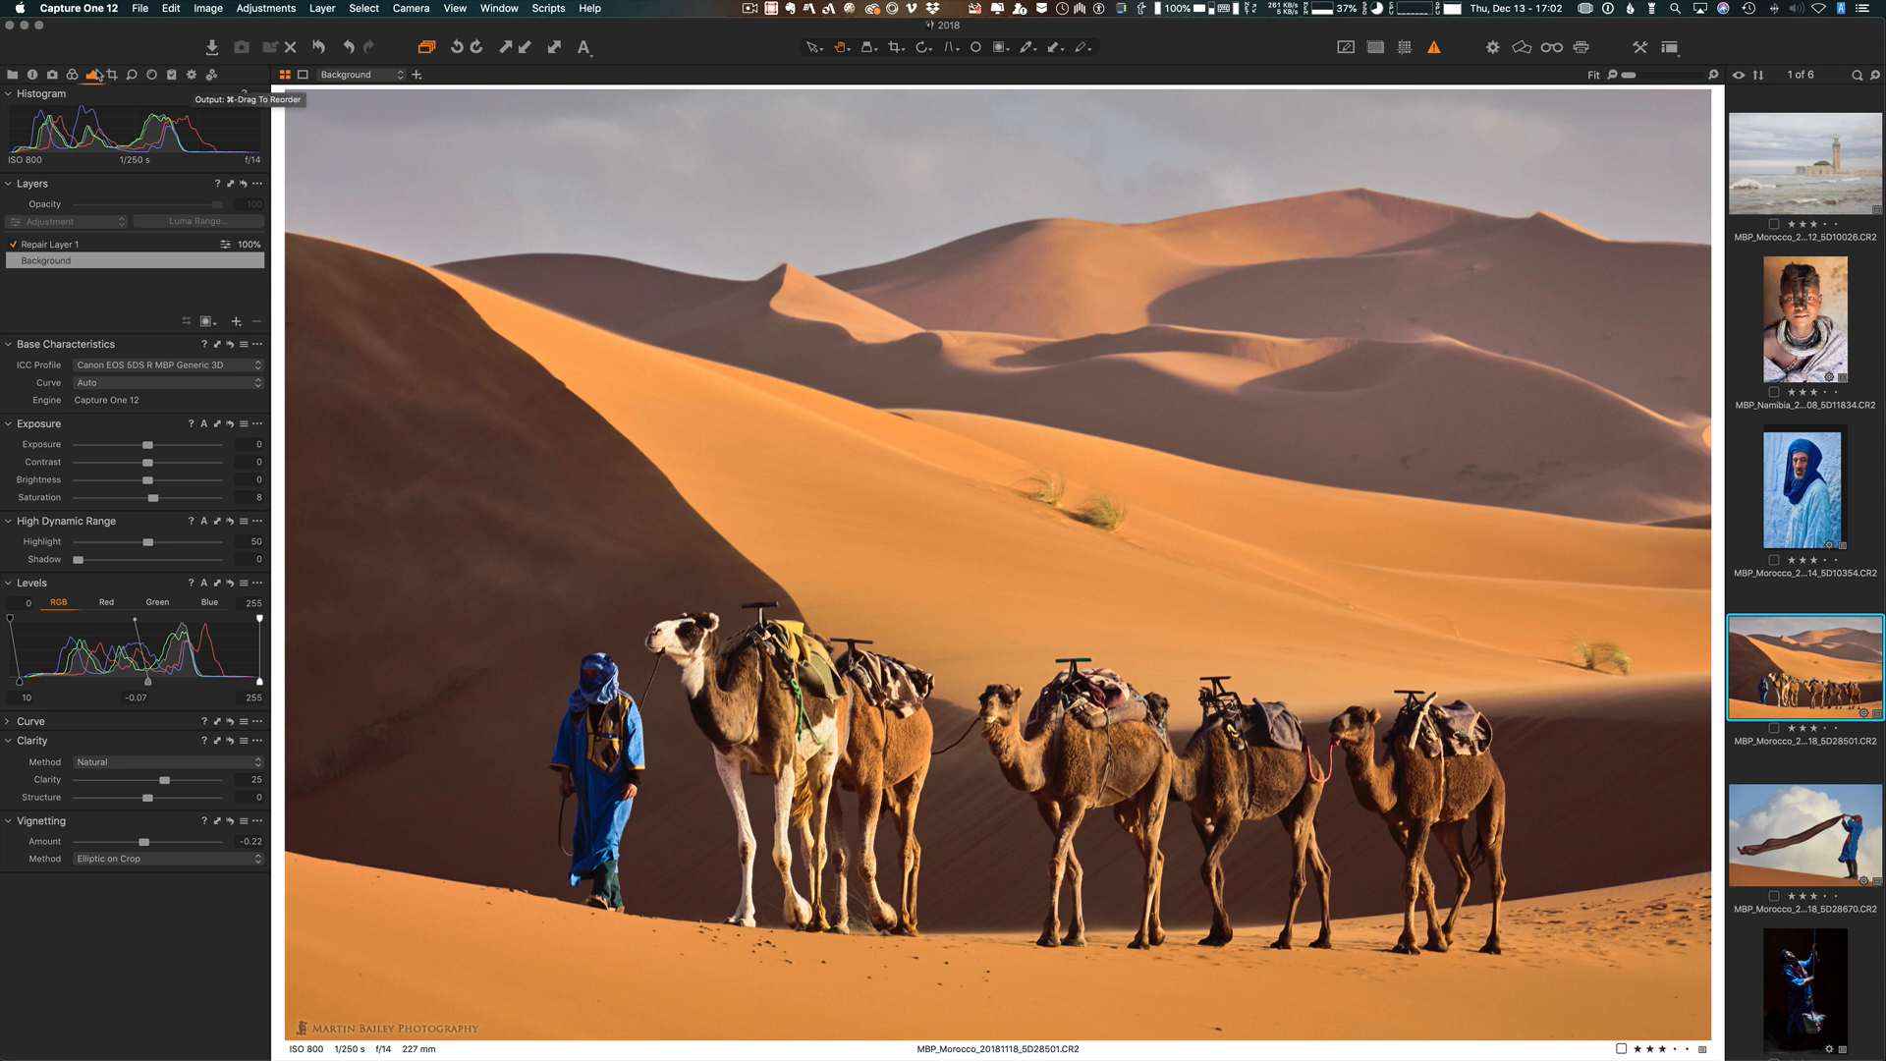
left_click(112, 74)
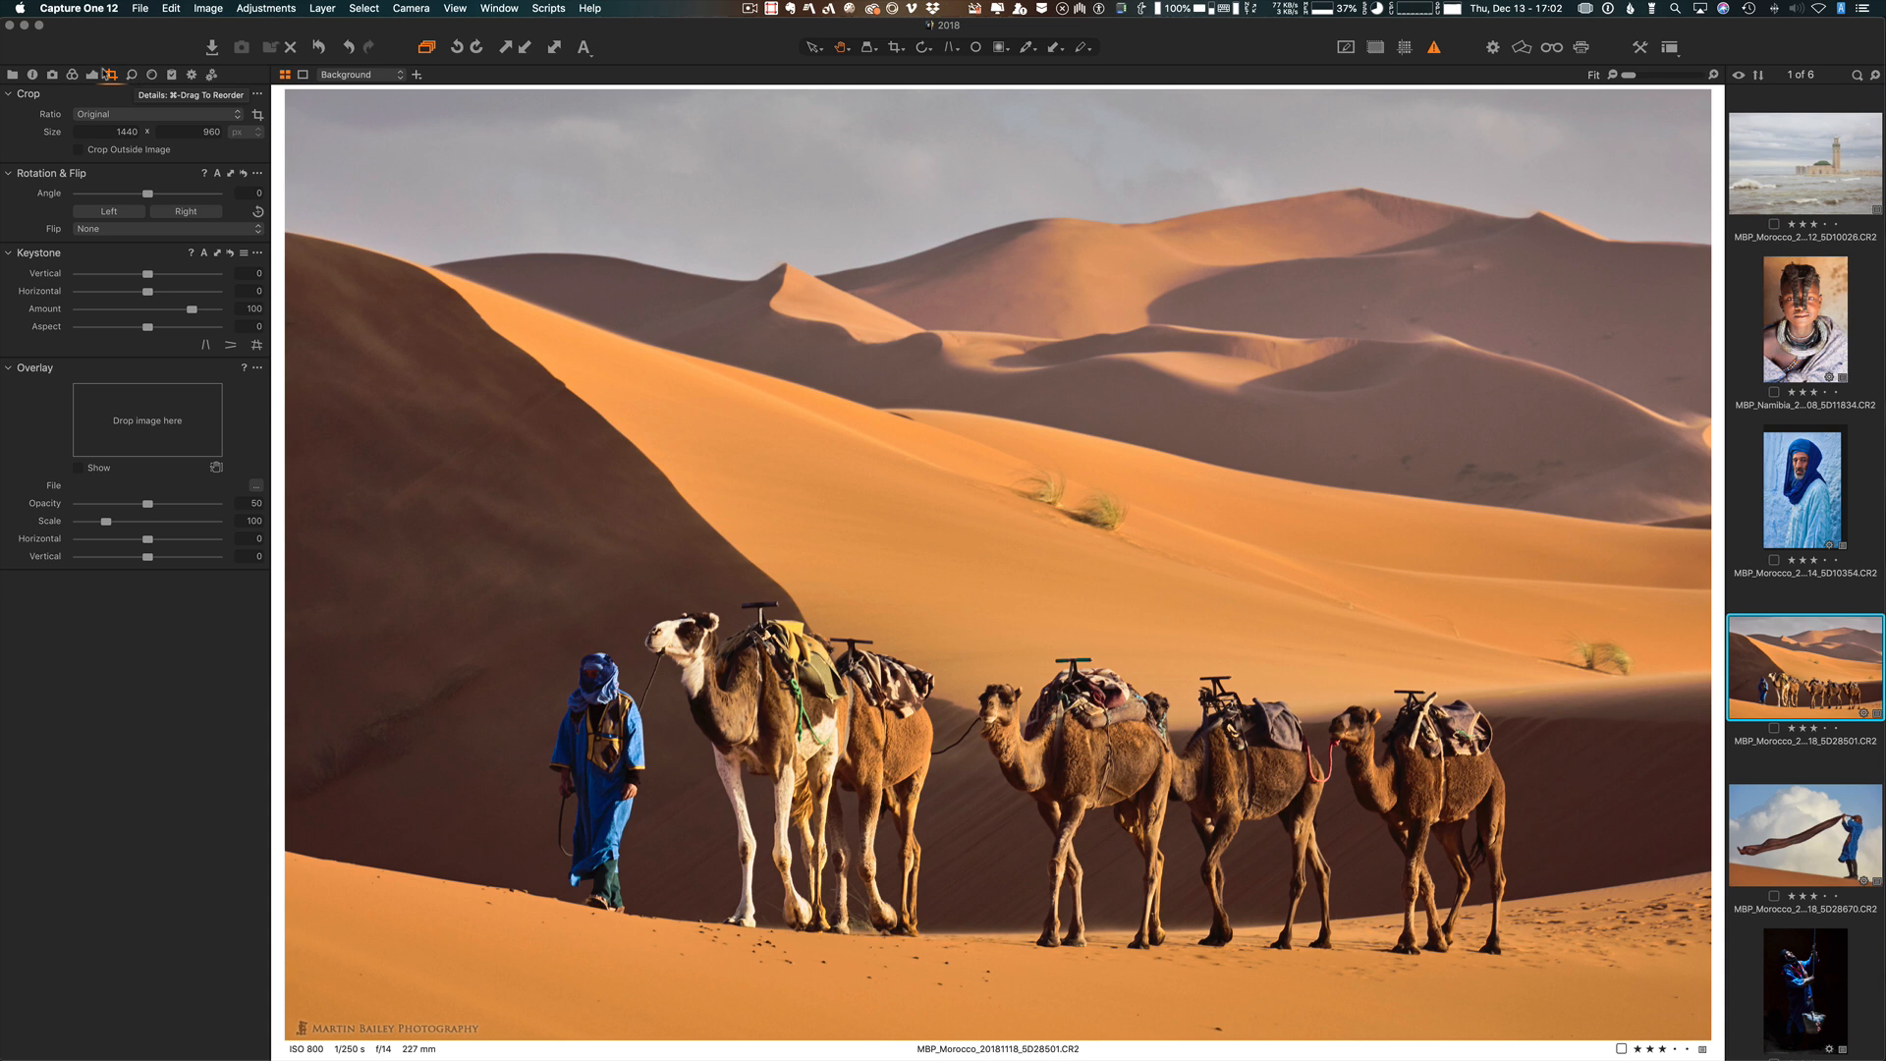
Step: Search the keyboard shortcut editor for "layer" commands, and close the editor
left_click(142, 9)
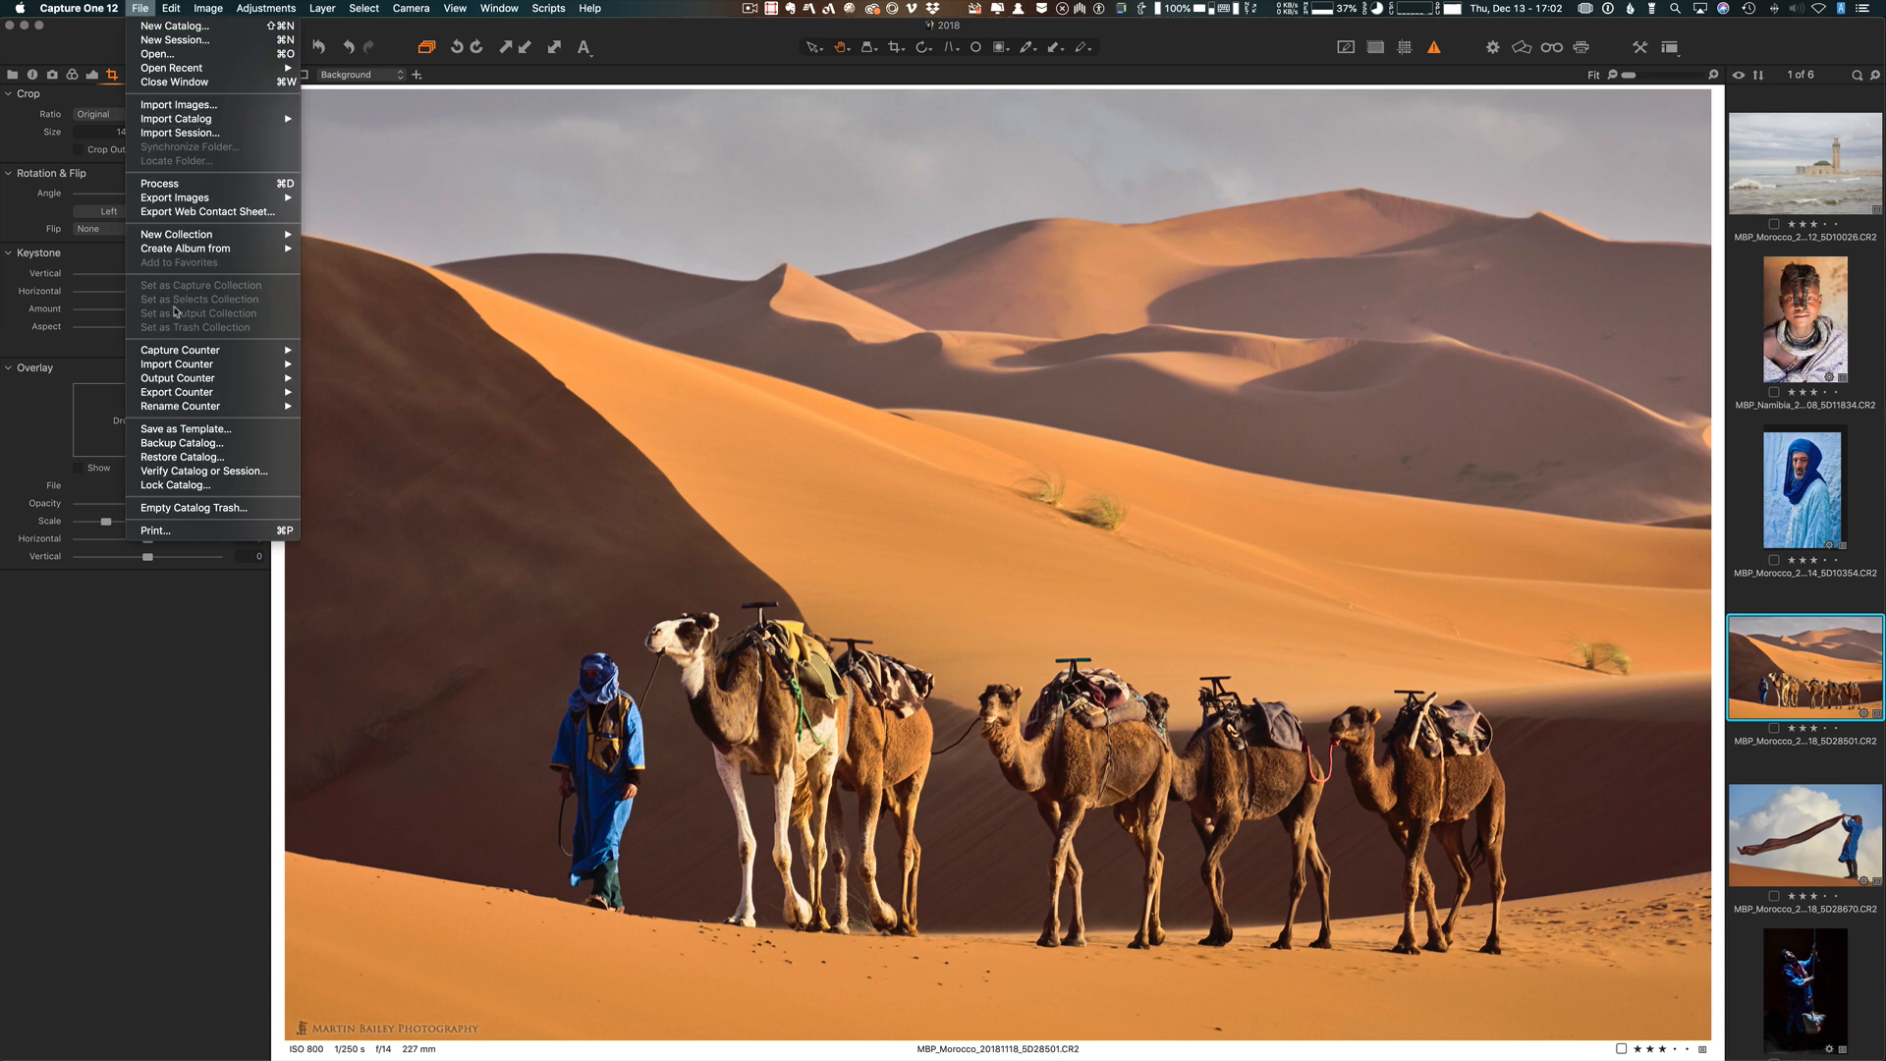
mouse_move(174, 9)
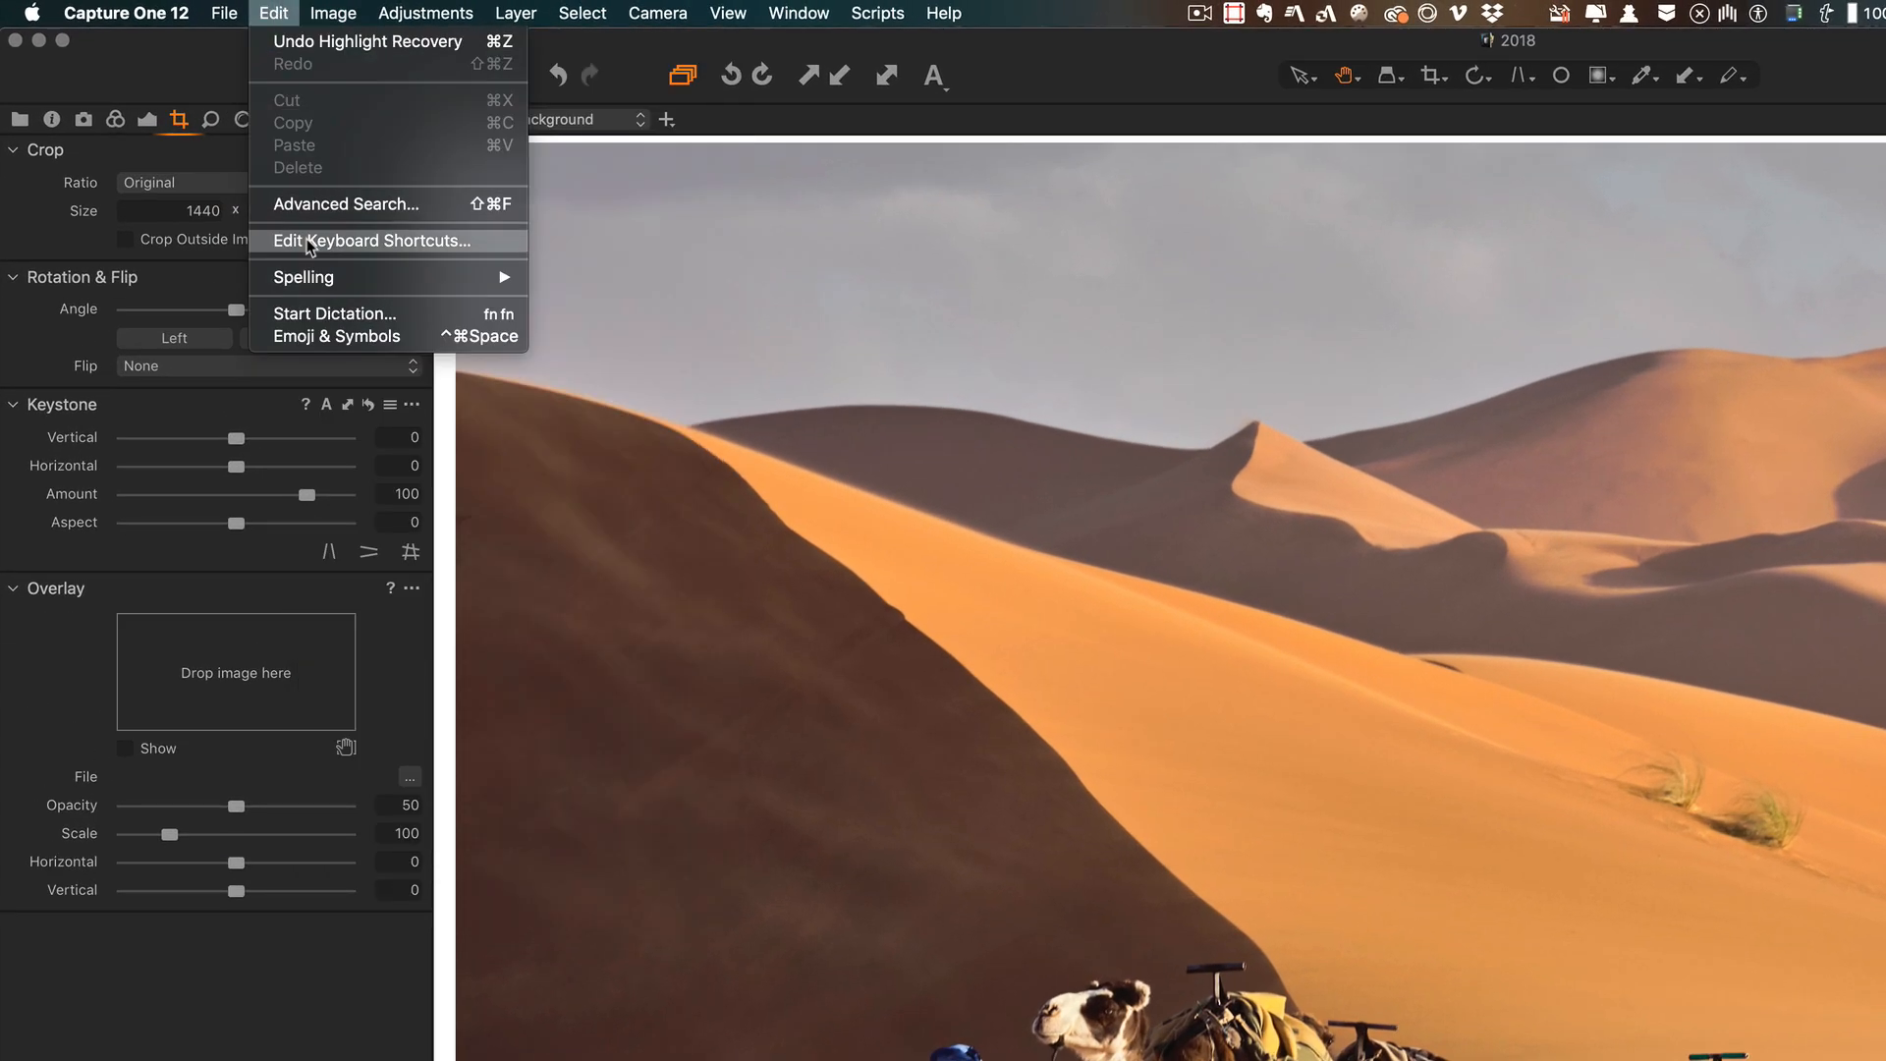
left_click(339, 246)
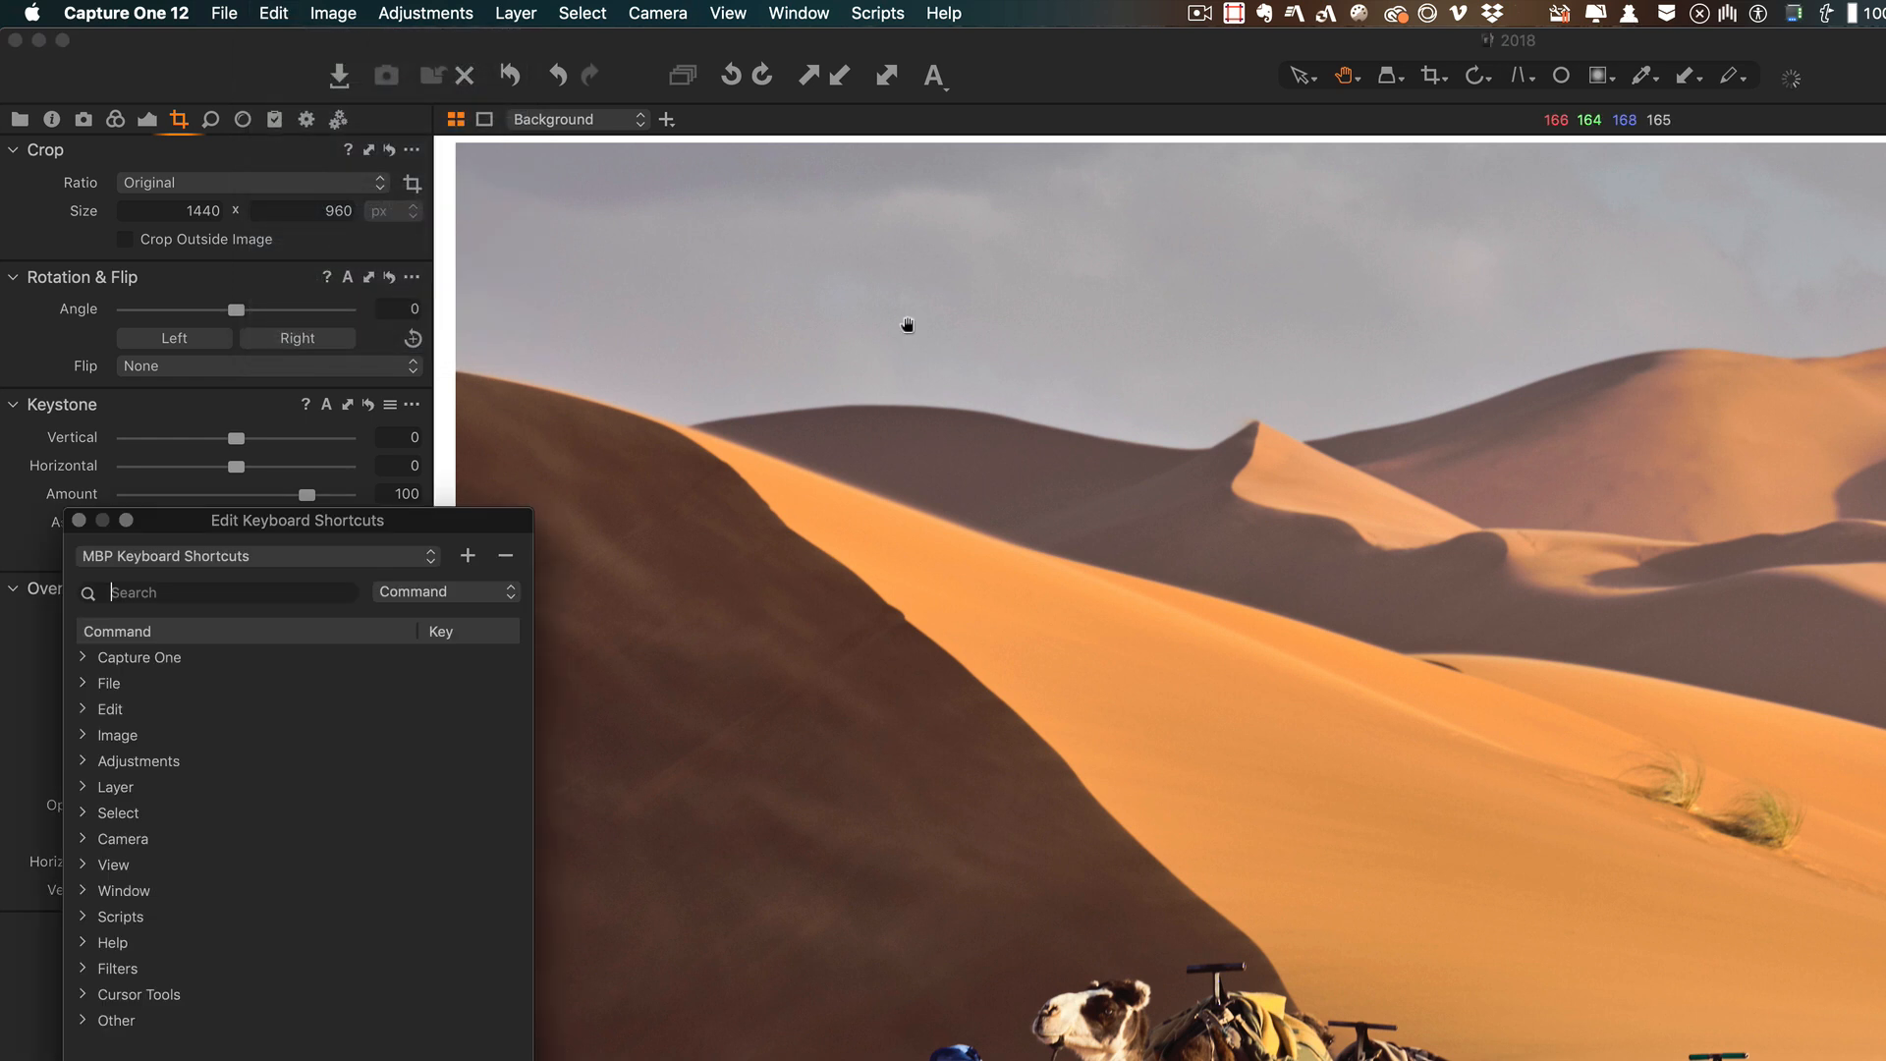
left_click_drag(411, 529, 1734, 277)
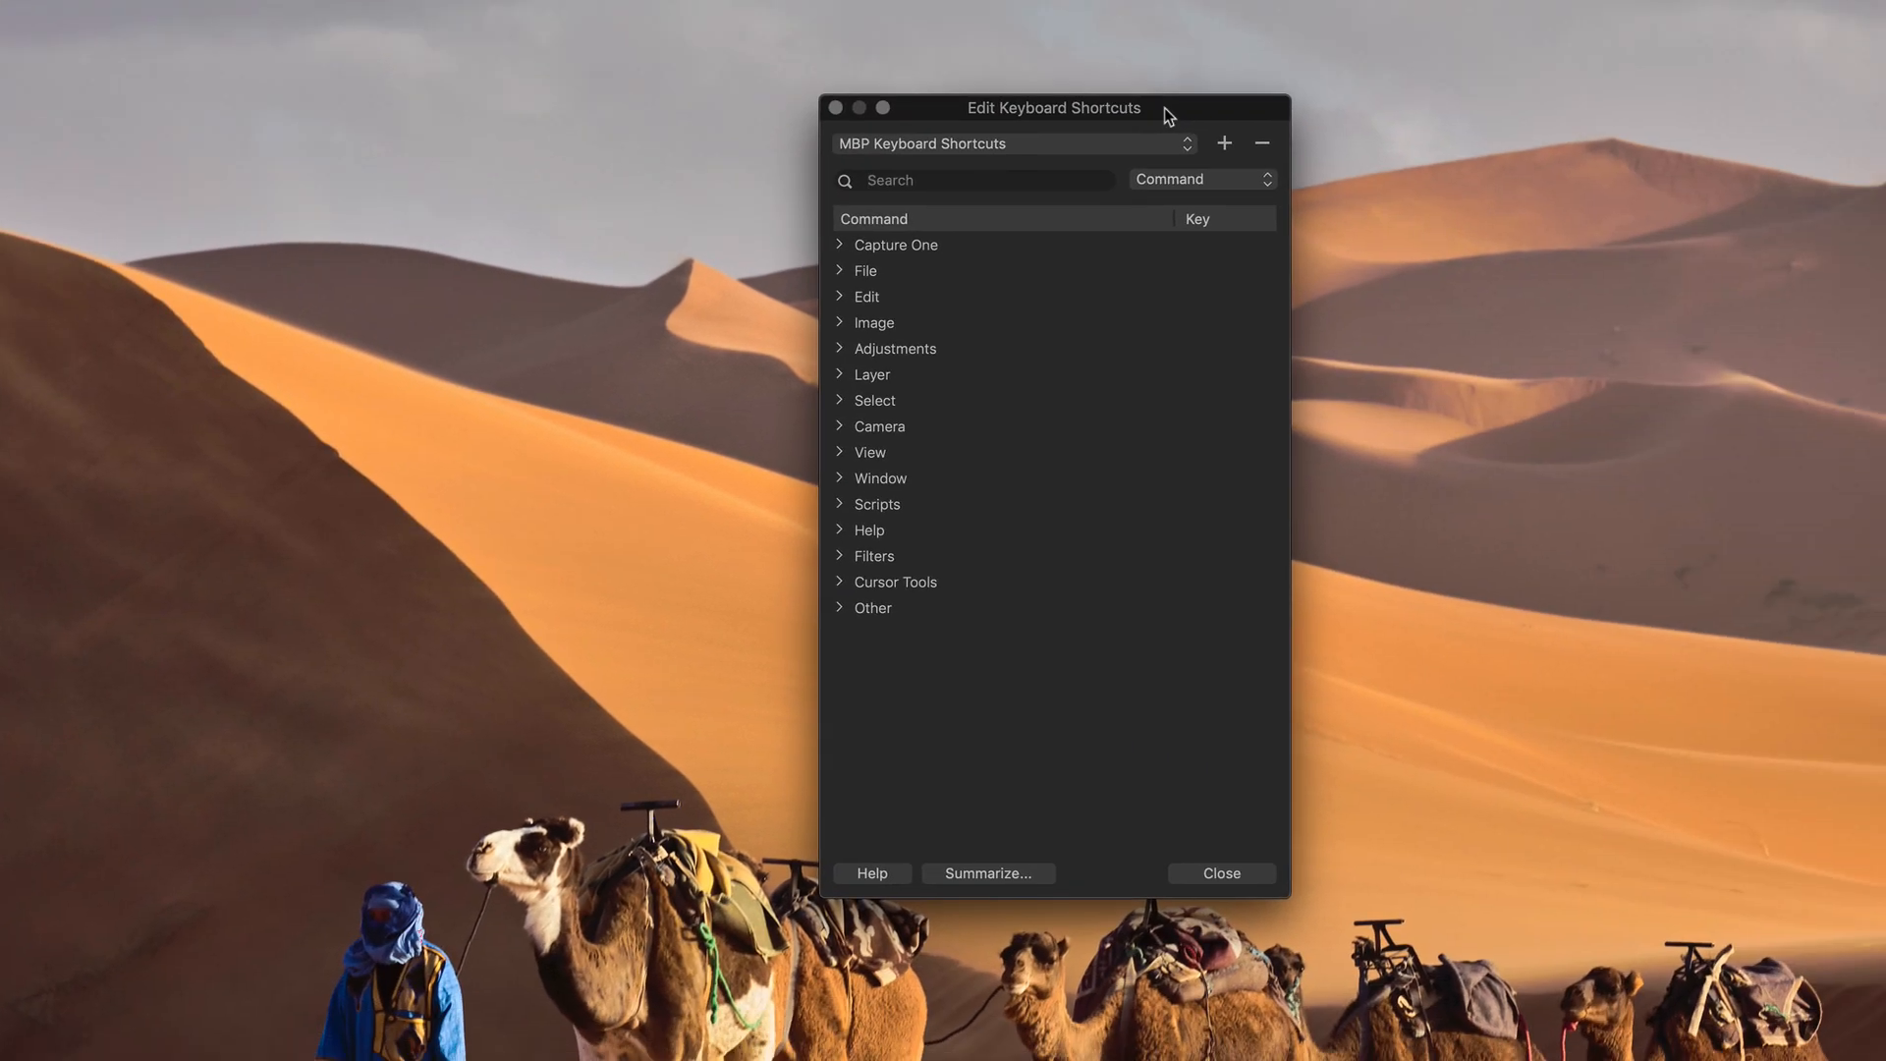
type("layer")
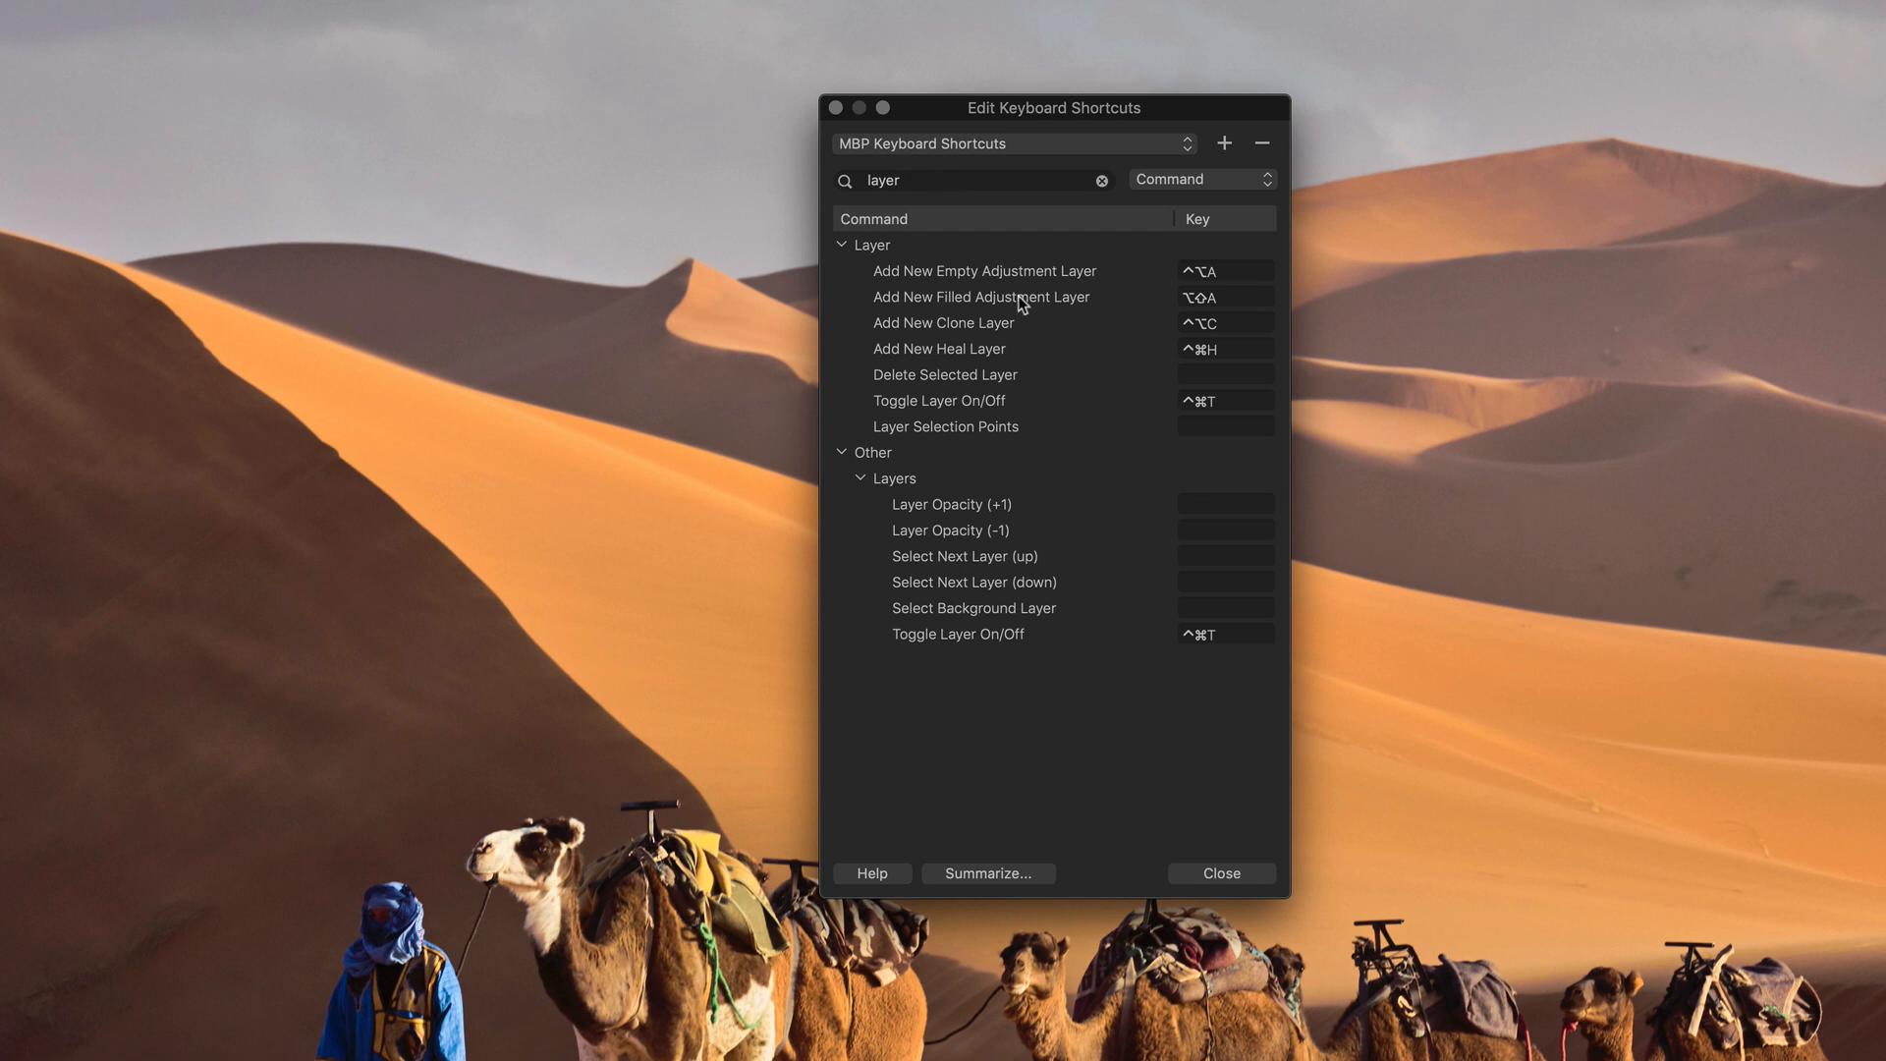
left_click(1232, 875)
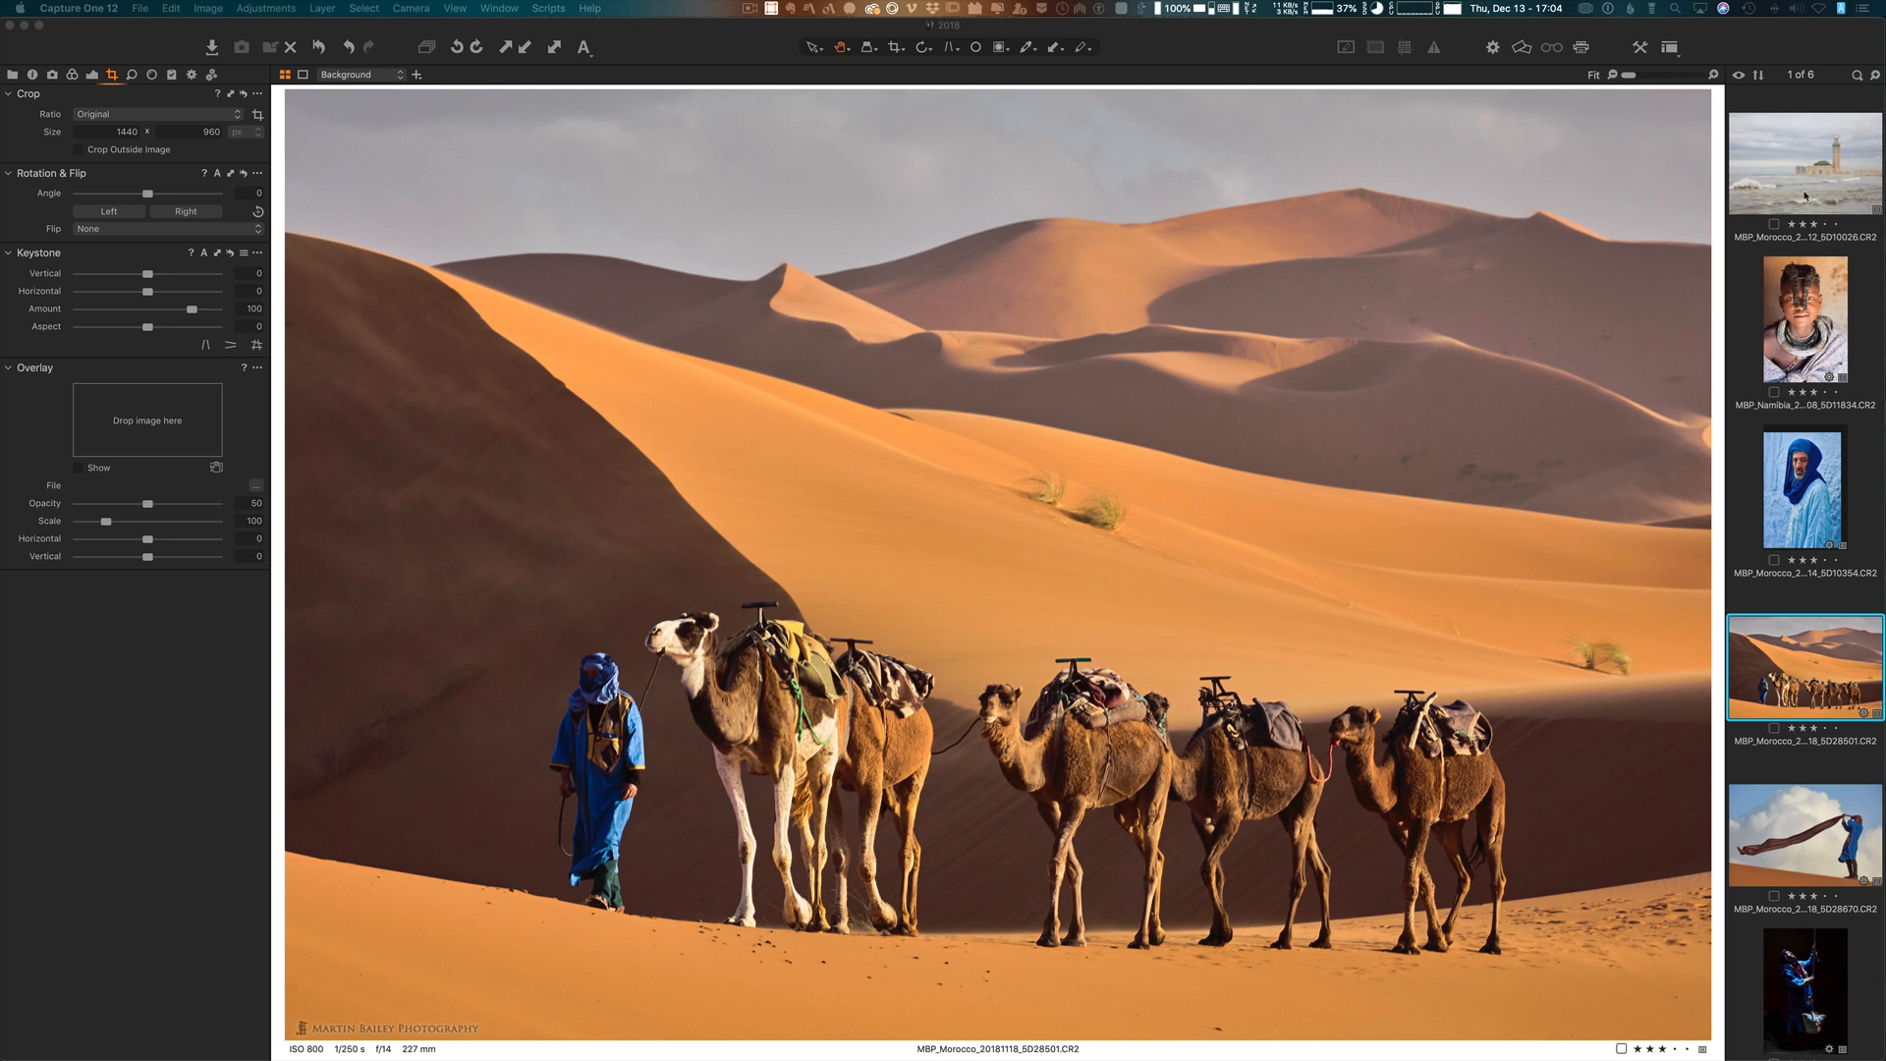
Step: Open the seaside mosque photo and set its Clarity to 38 and its High Dynamic Range Highlight to 33
left_click(1805, 195)
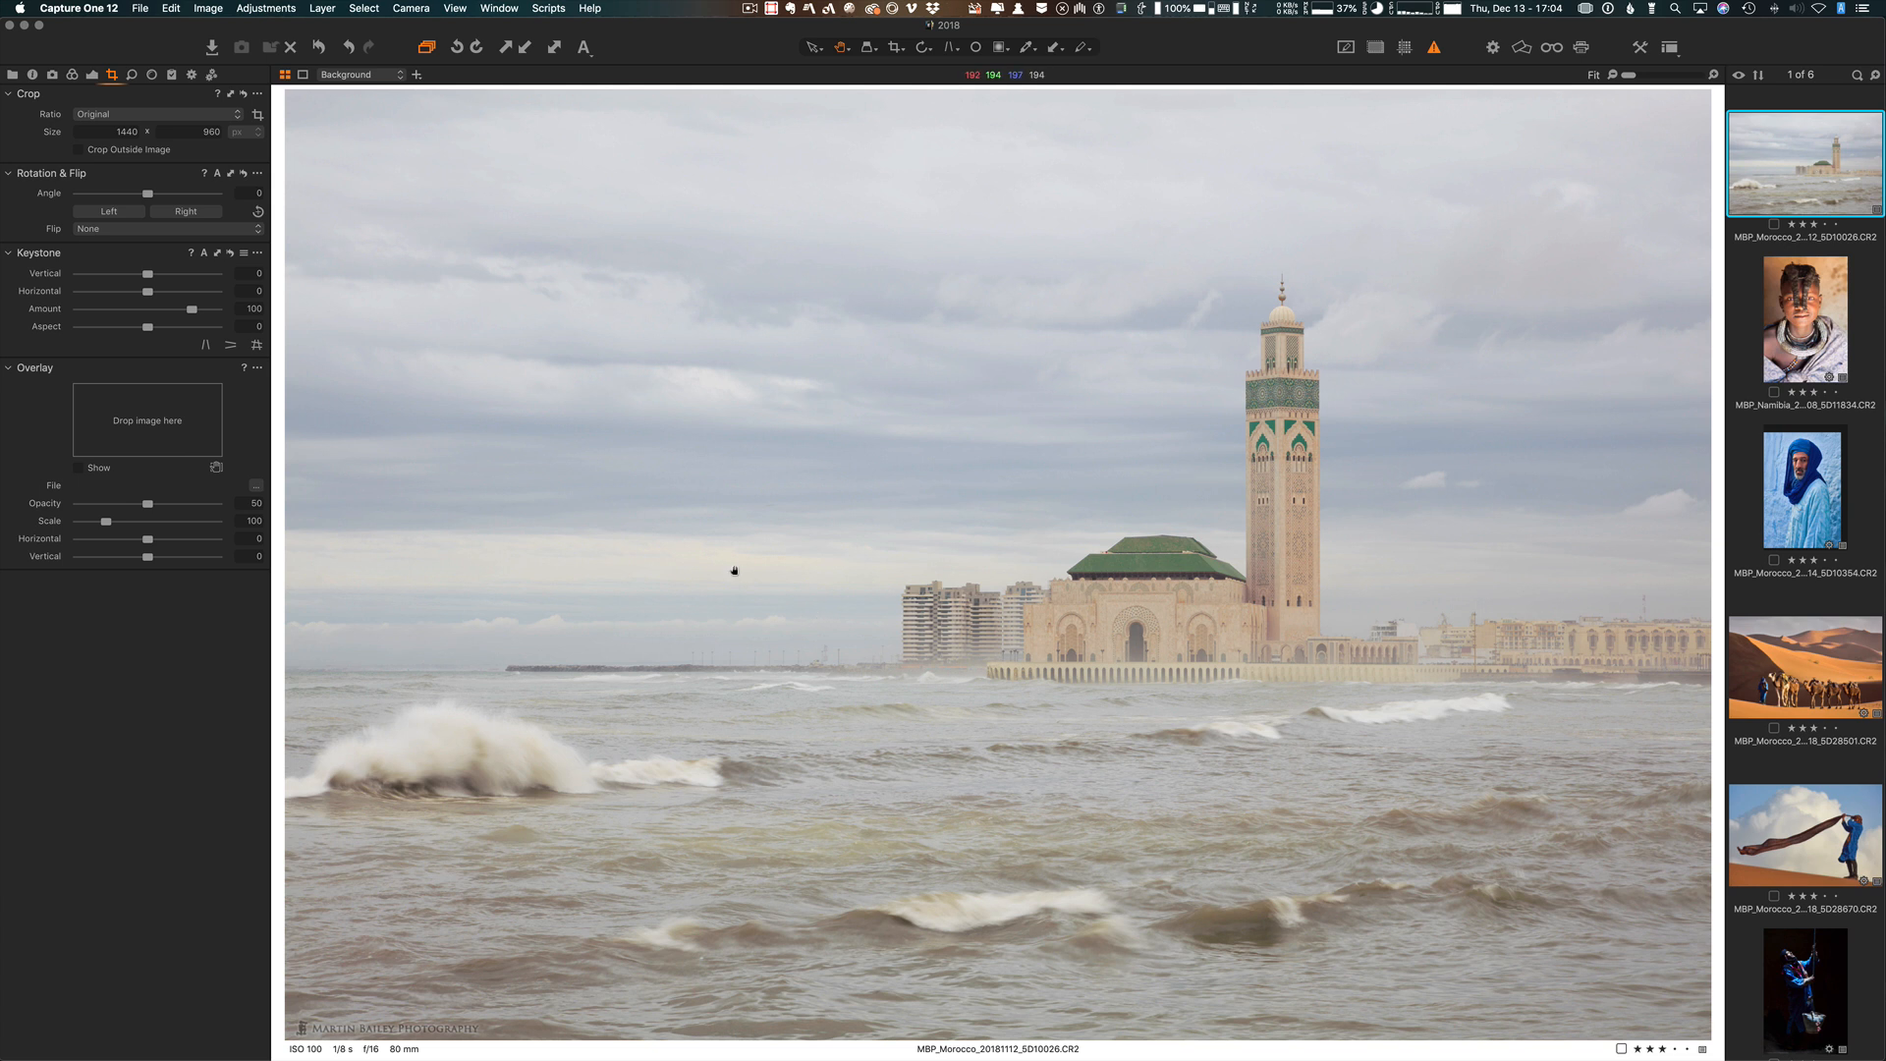
left_click(72, 76)
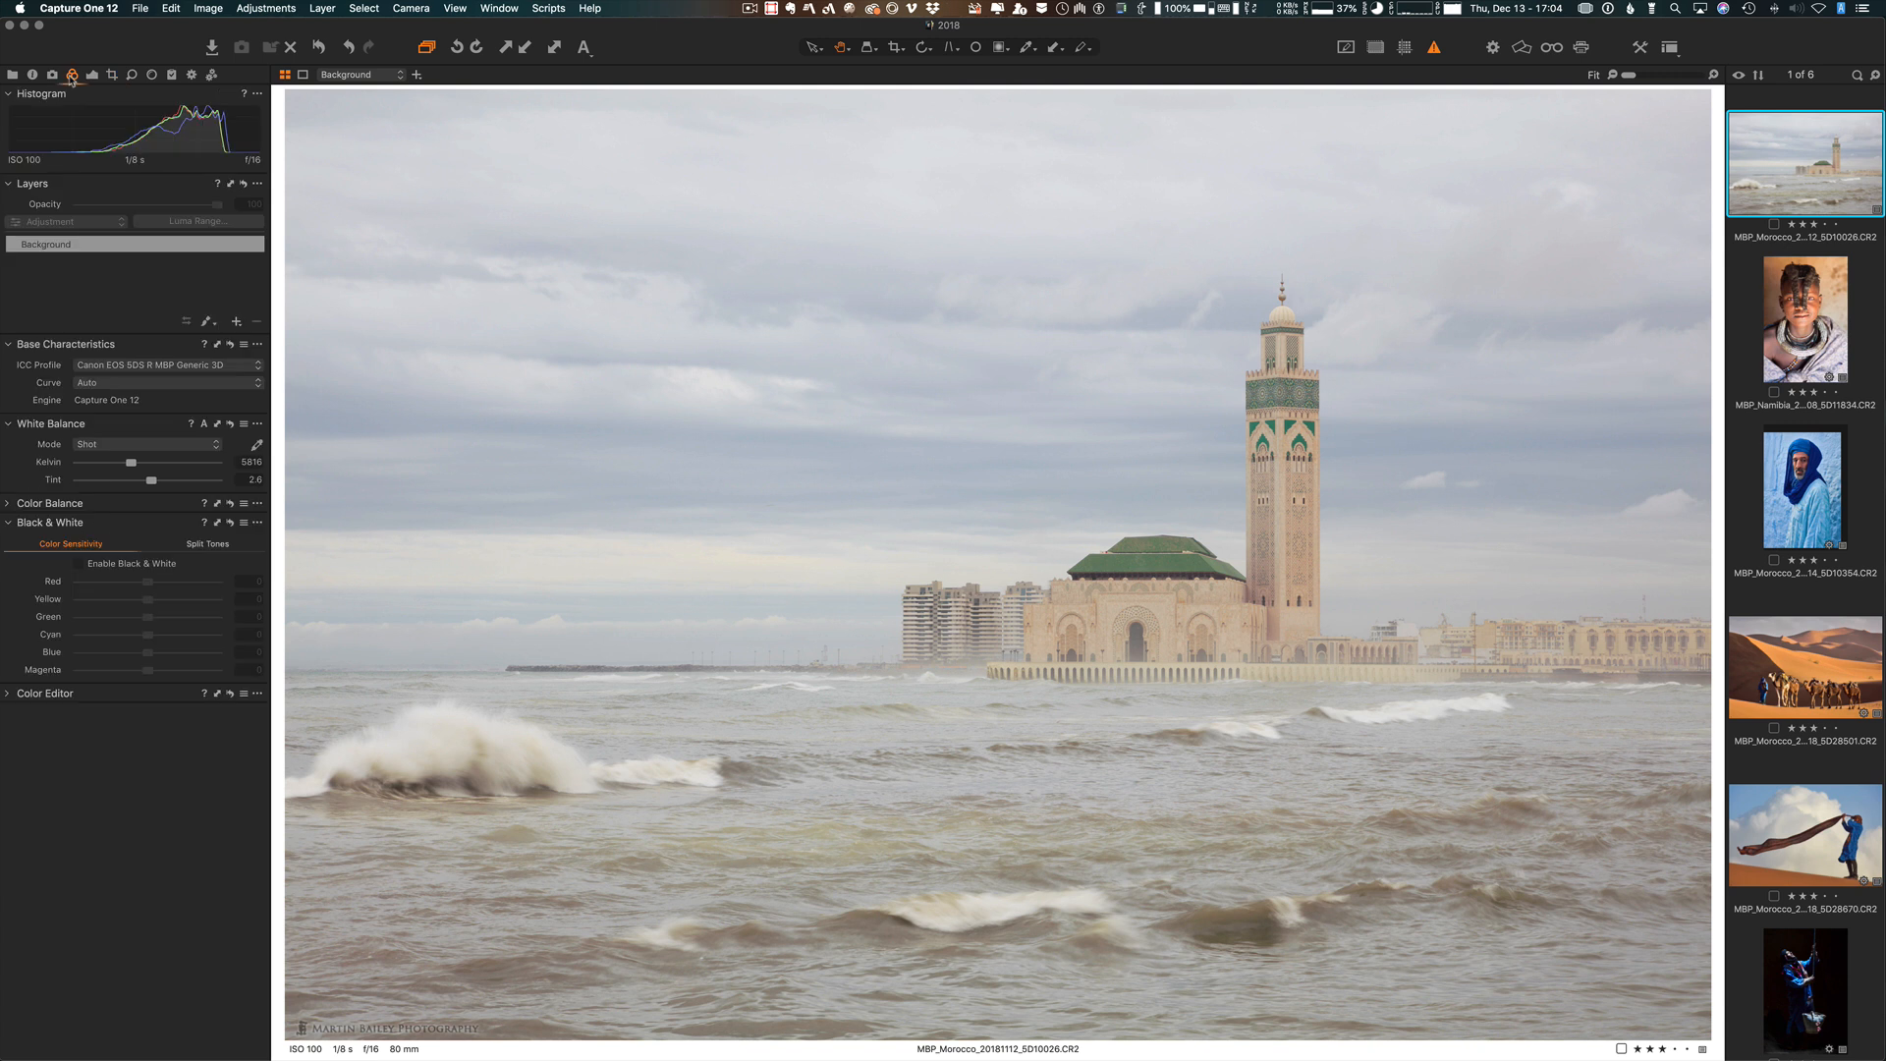
left_click(91, 74)
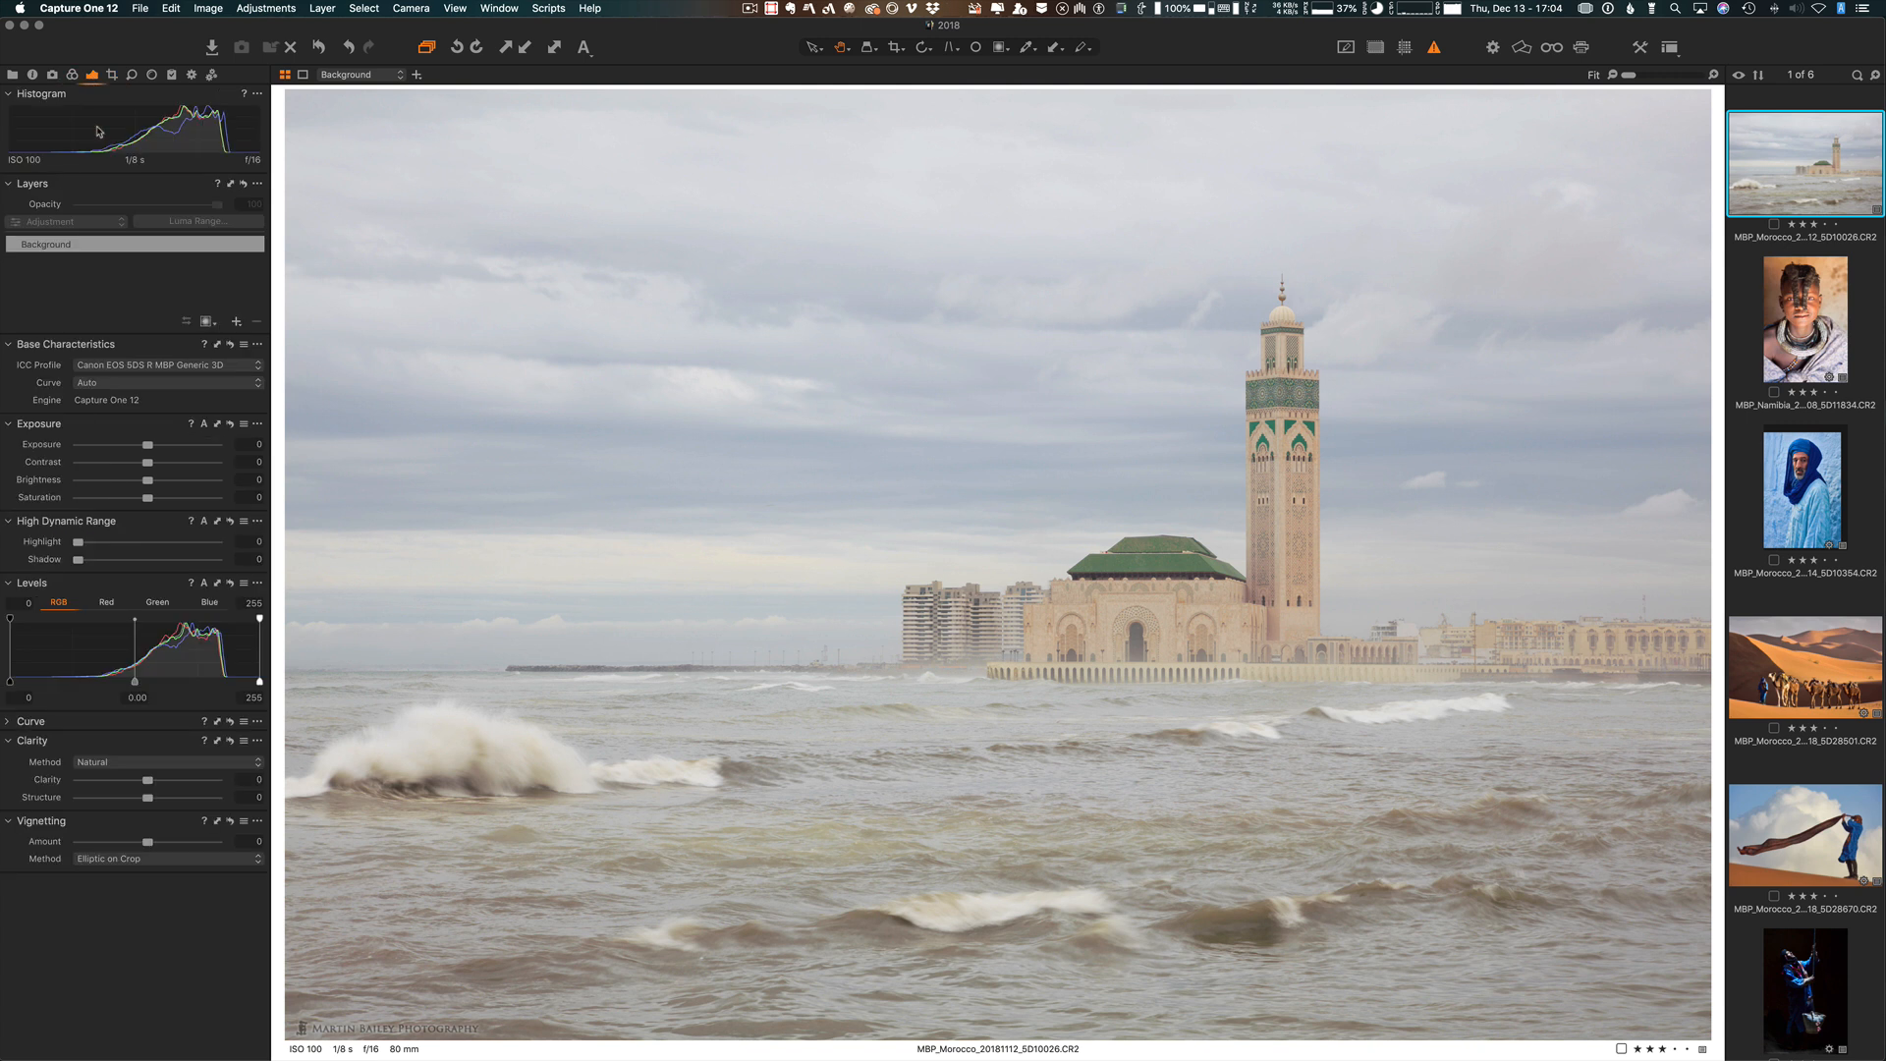
mouse_move(149, 756)
left_mouse_down()
mouse_move(184, 757)
mouse_move(174, 780)
left_mouse_up()
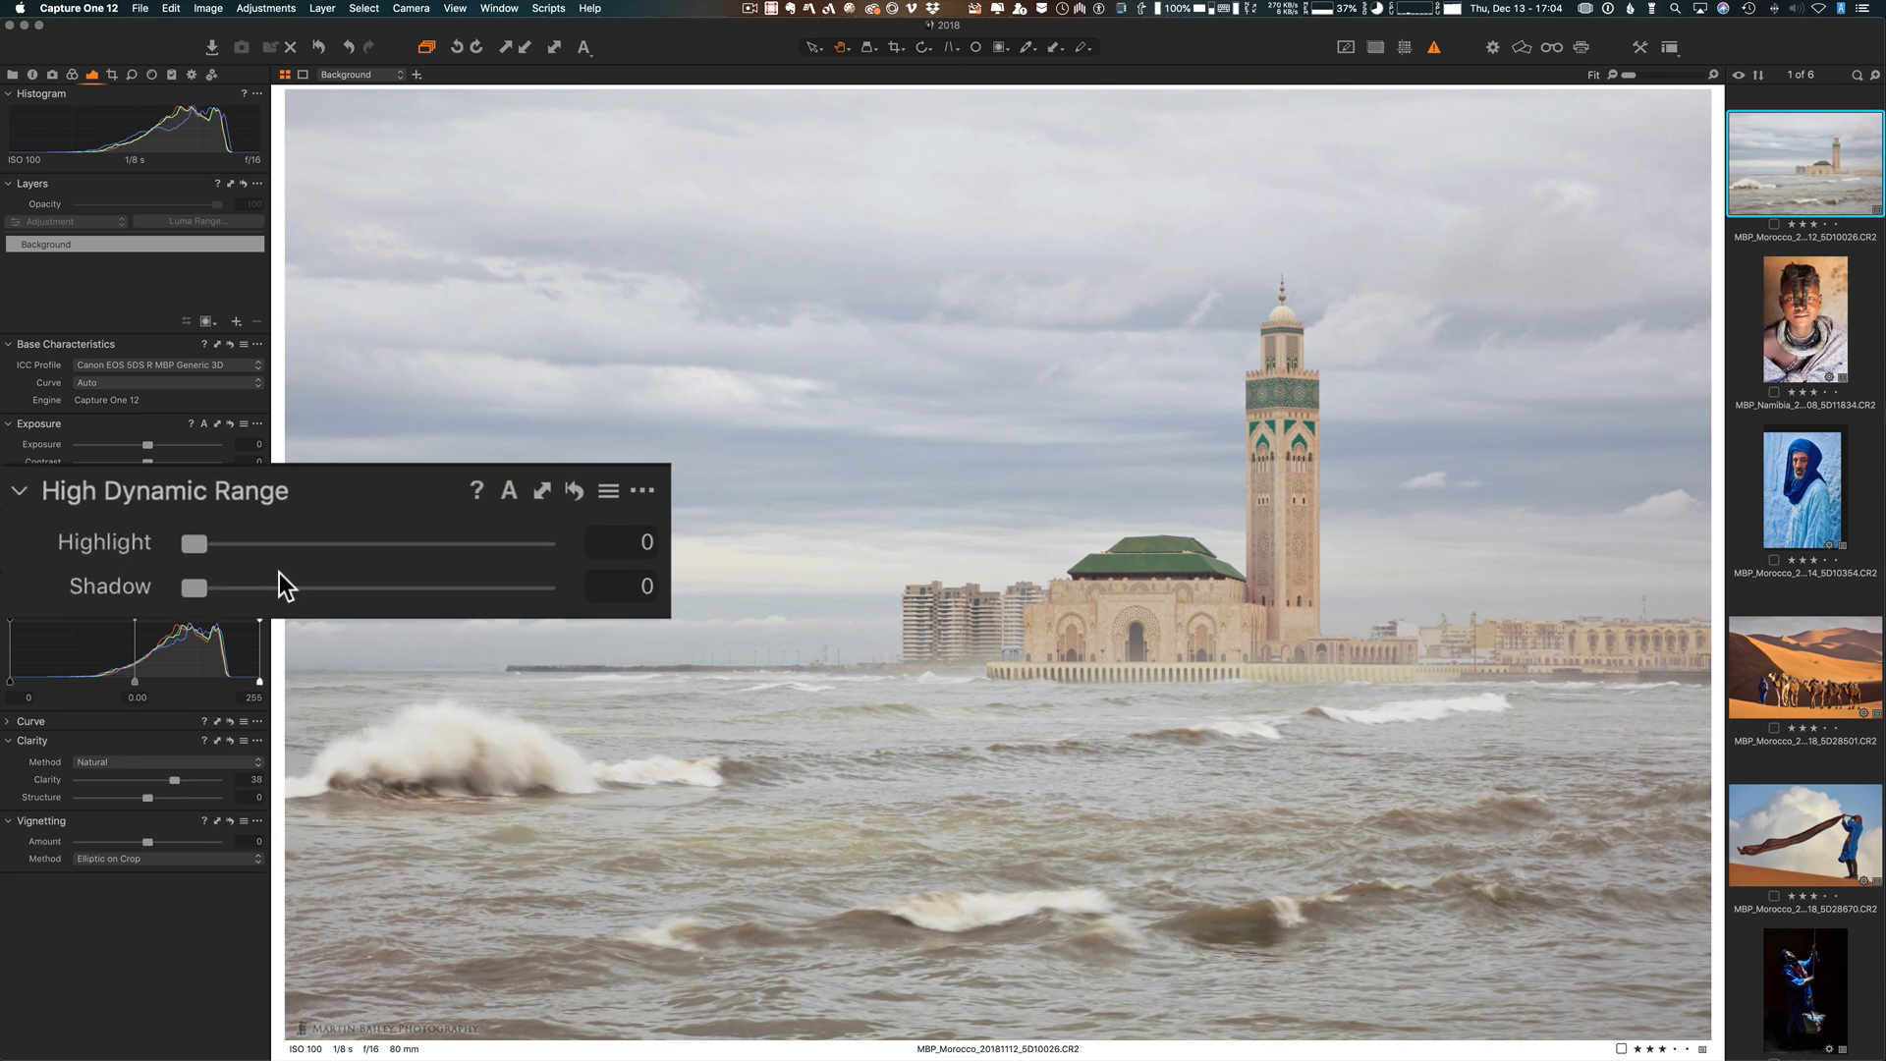
left_click_drag(190, 544, 309, 556)
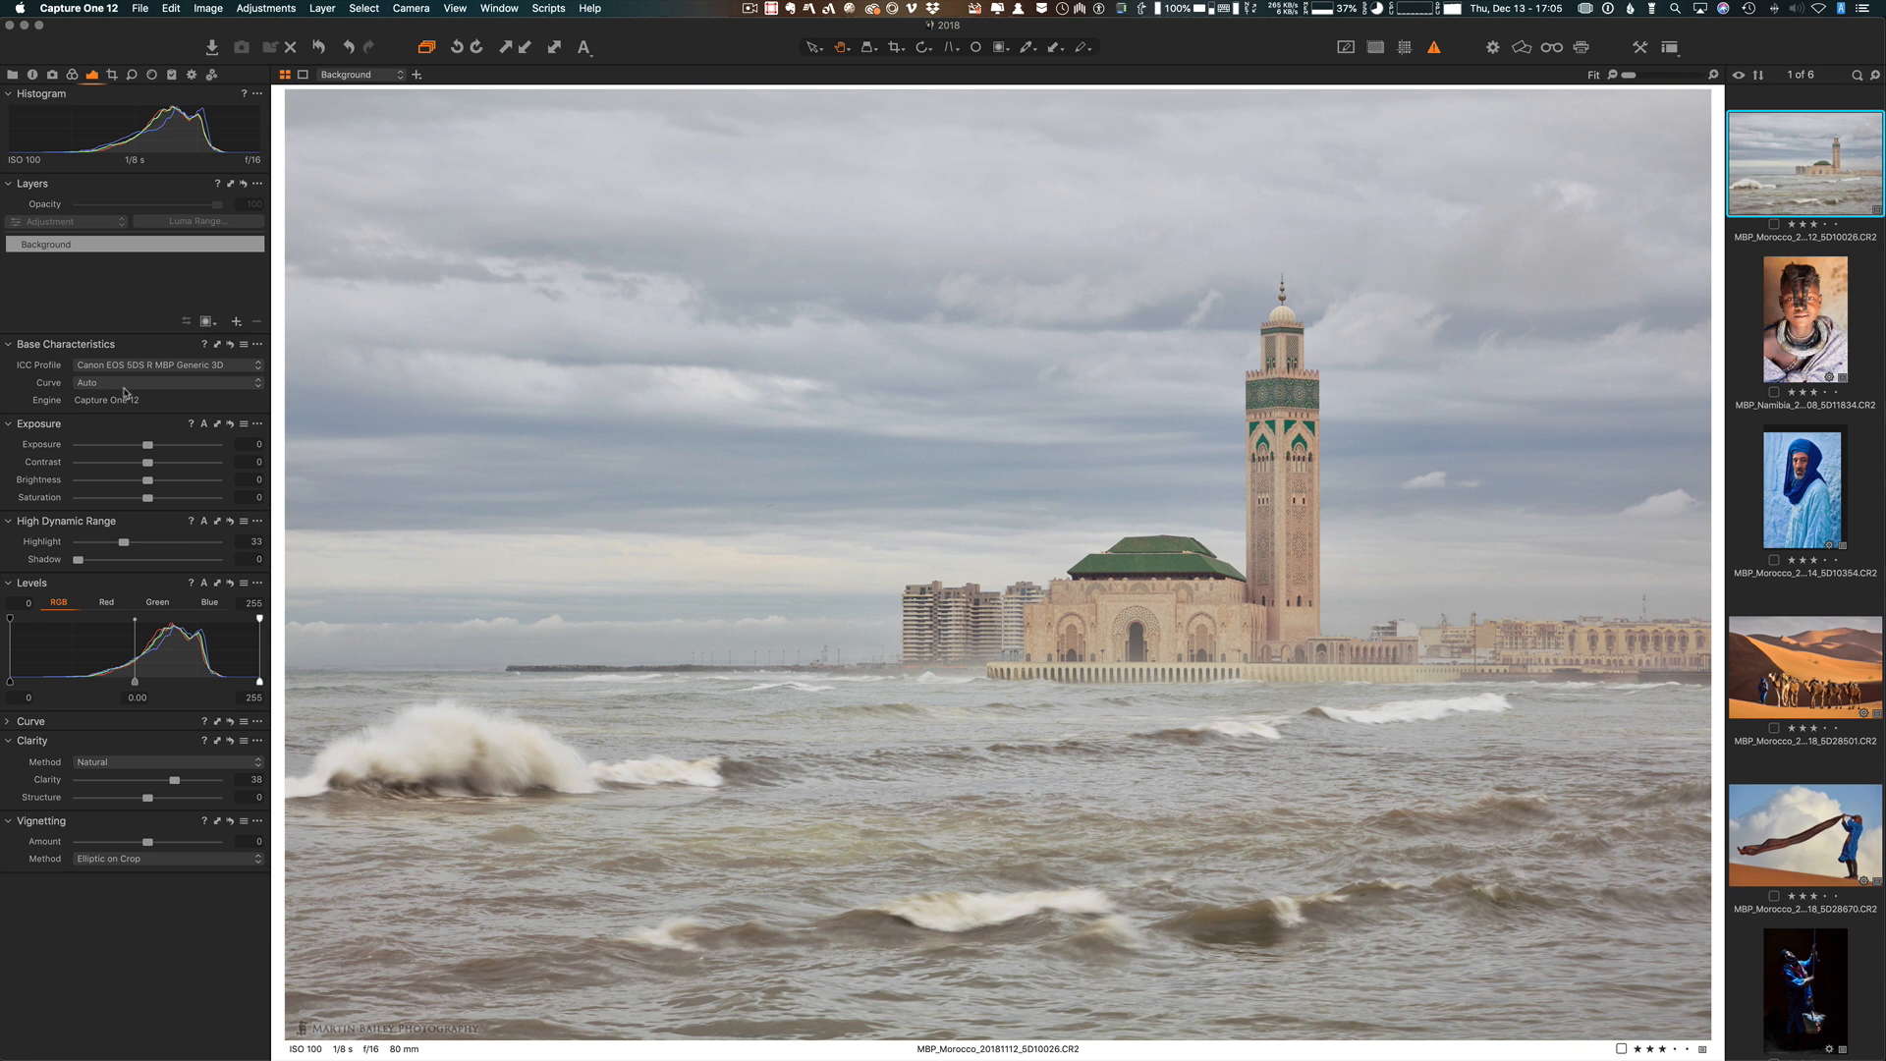
Step: Convert the mosque photo to black and white and shape its Luma curve with a lowered shadow point and an anchored highlight point
left_click(74, 77)
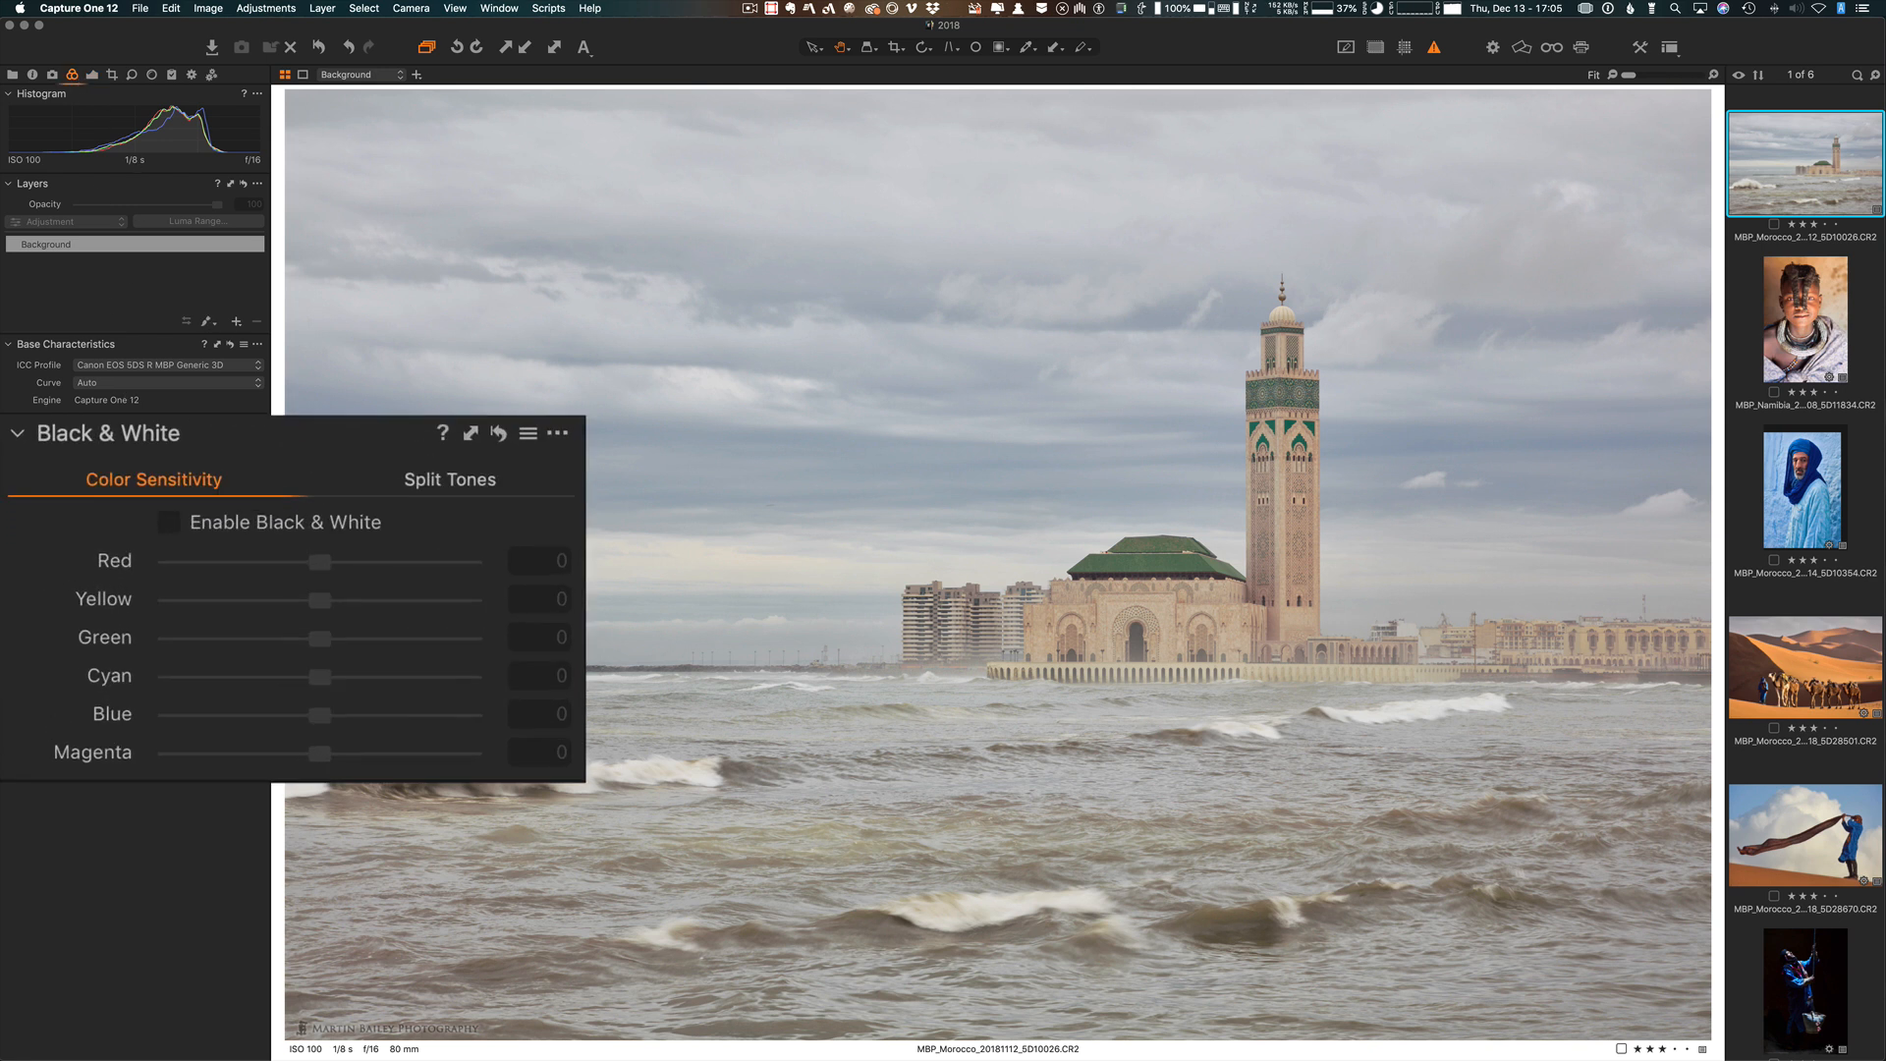
left_click(195, 510)
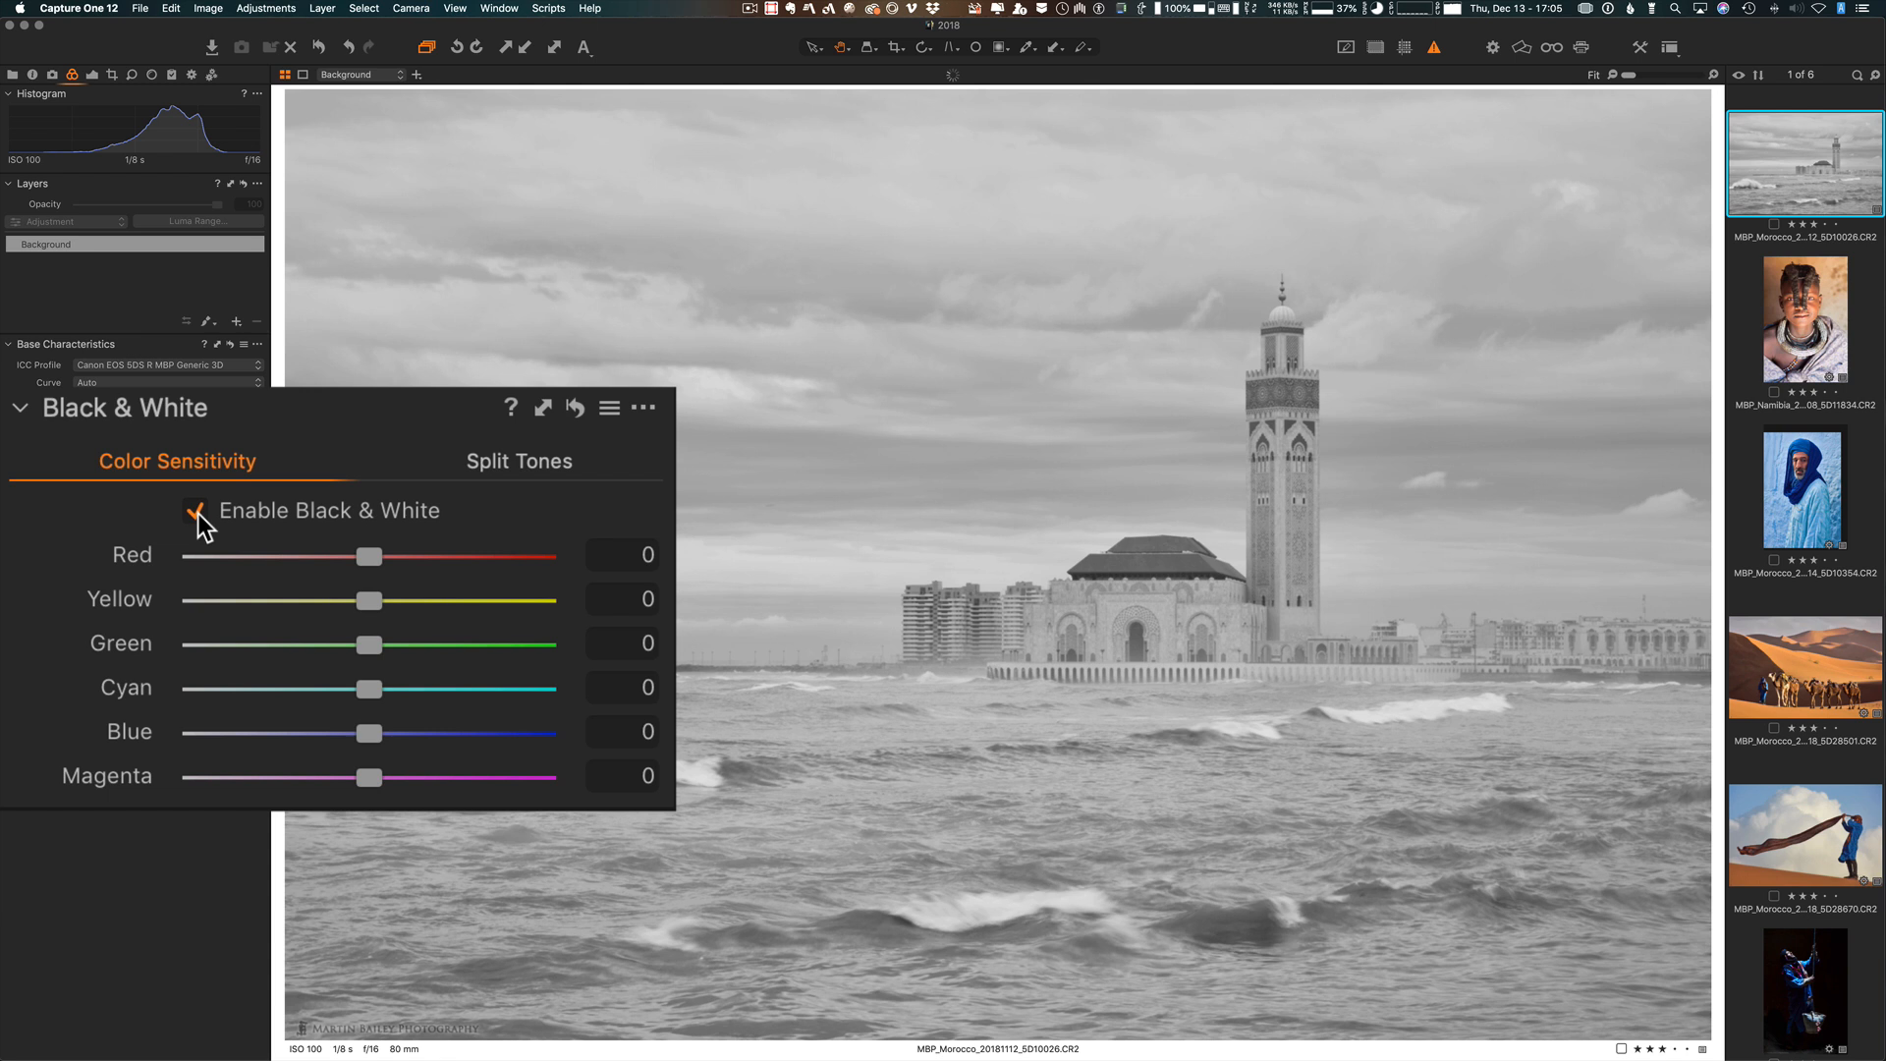
left_click(91, 75)
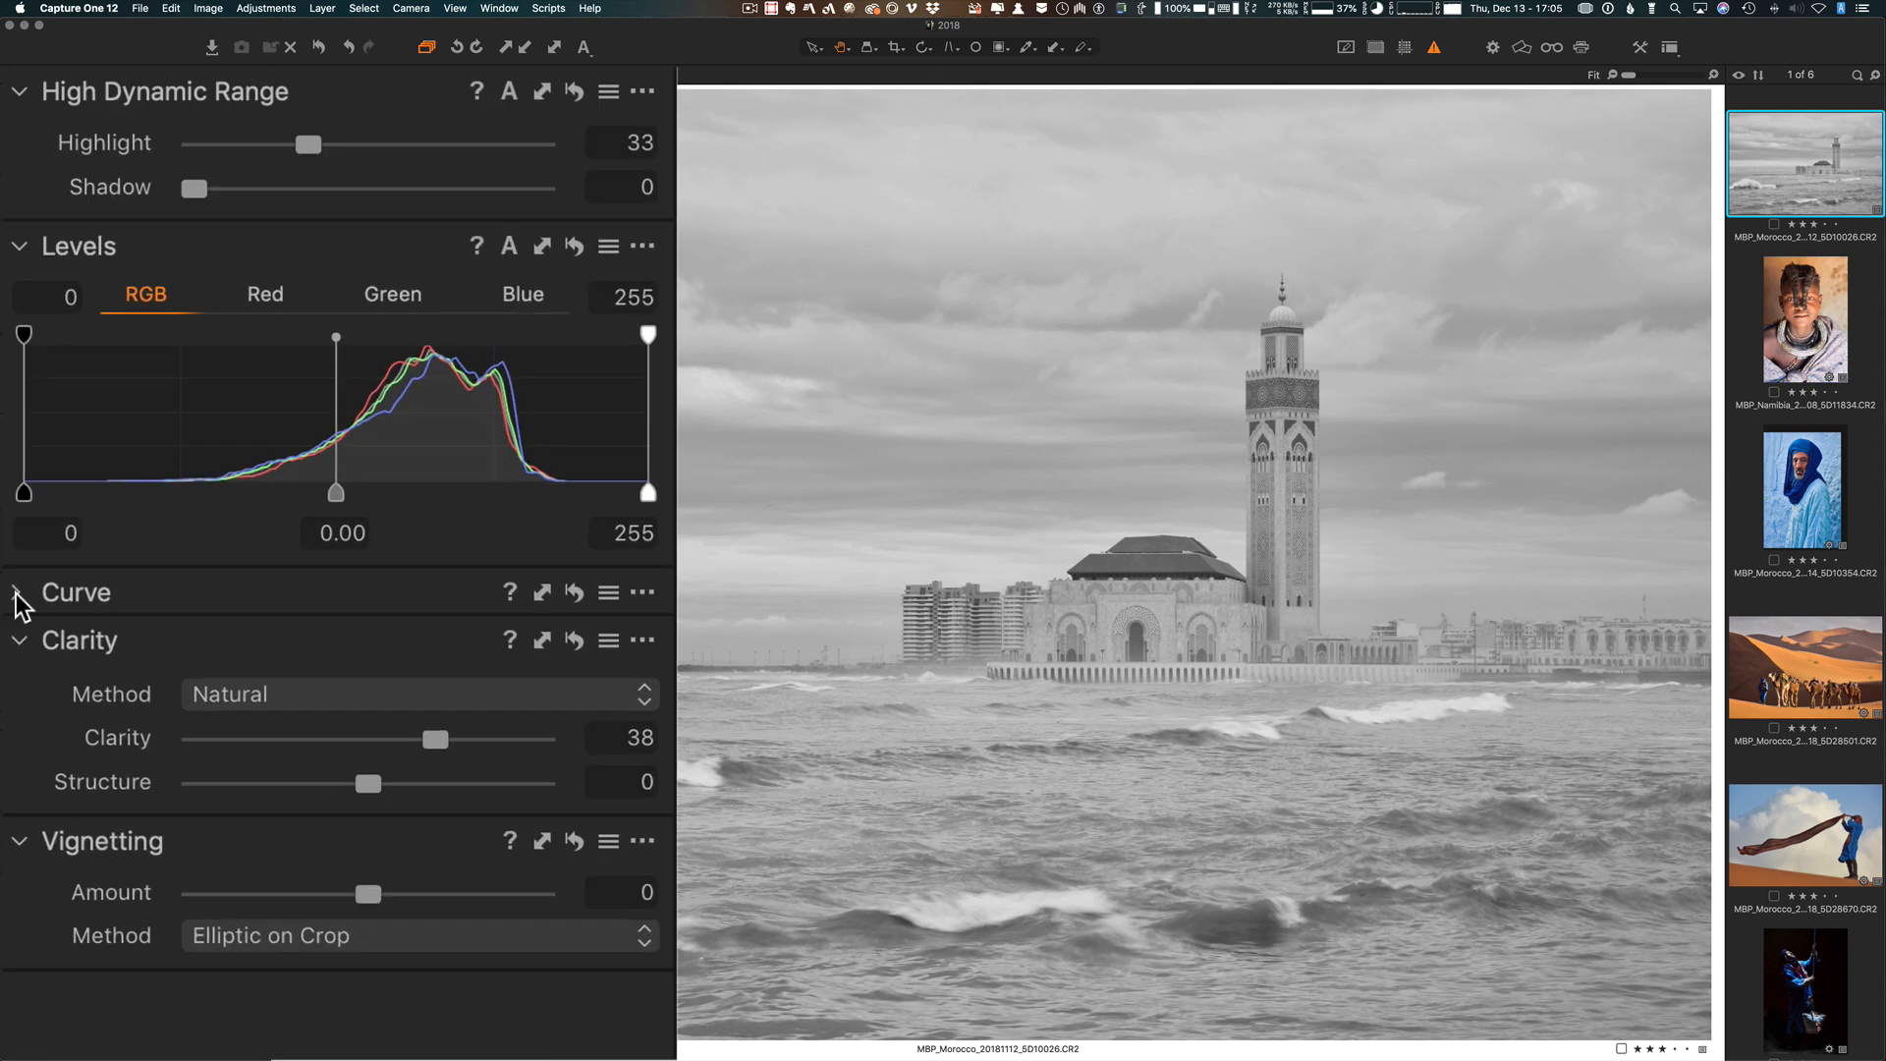
left_click(8, 722)
left_click_drag(232, 662, 245, 676)
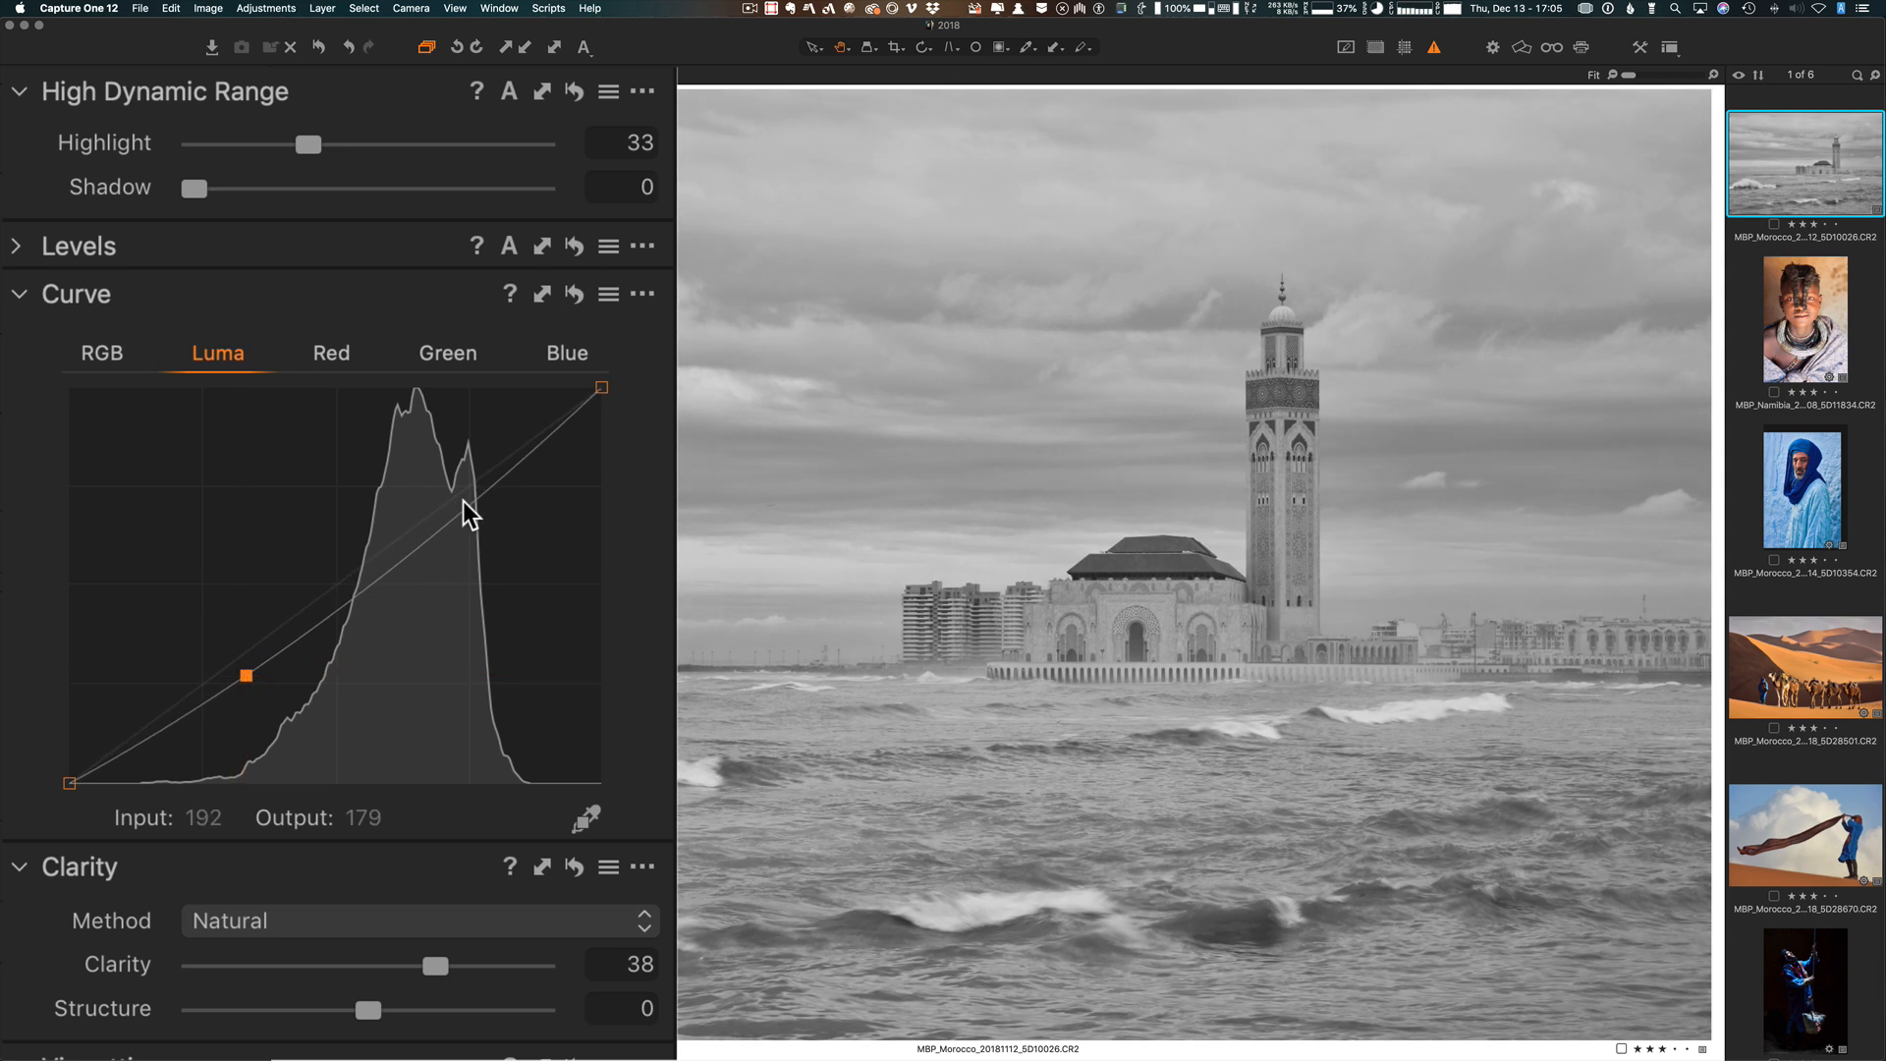
left_click_drag(463, 500, 461, 499)
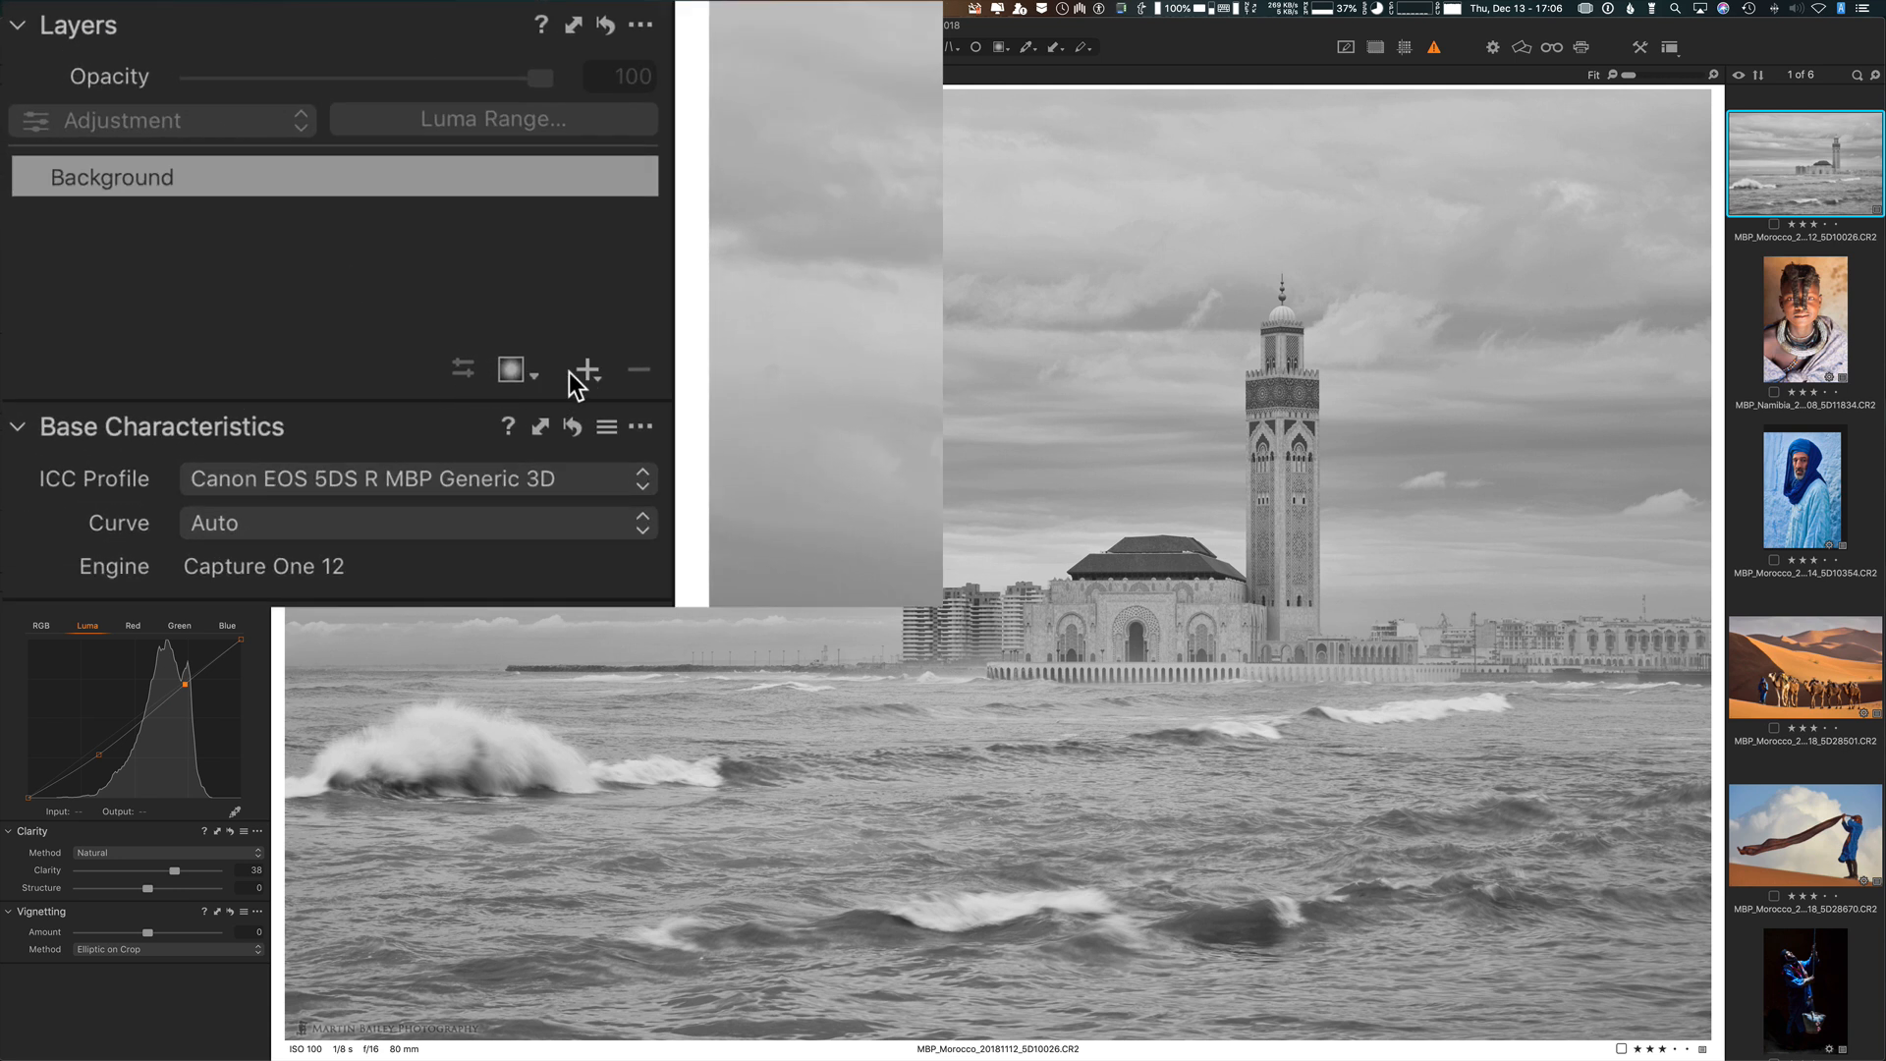
Step: Add a new empty adjustment layer above the background and keep its type as Adjustment
left_click(586, 371)
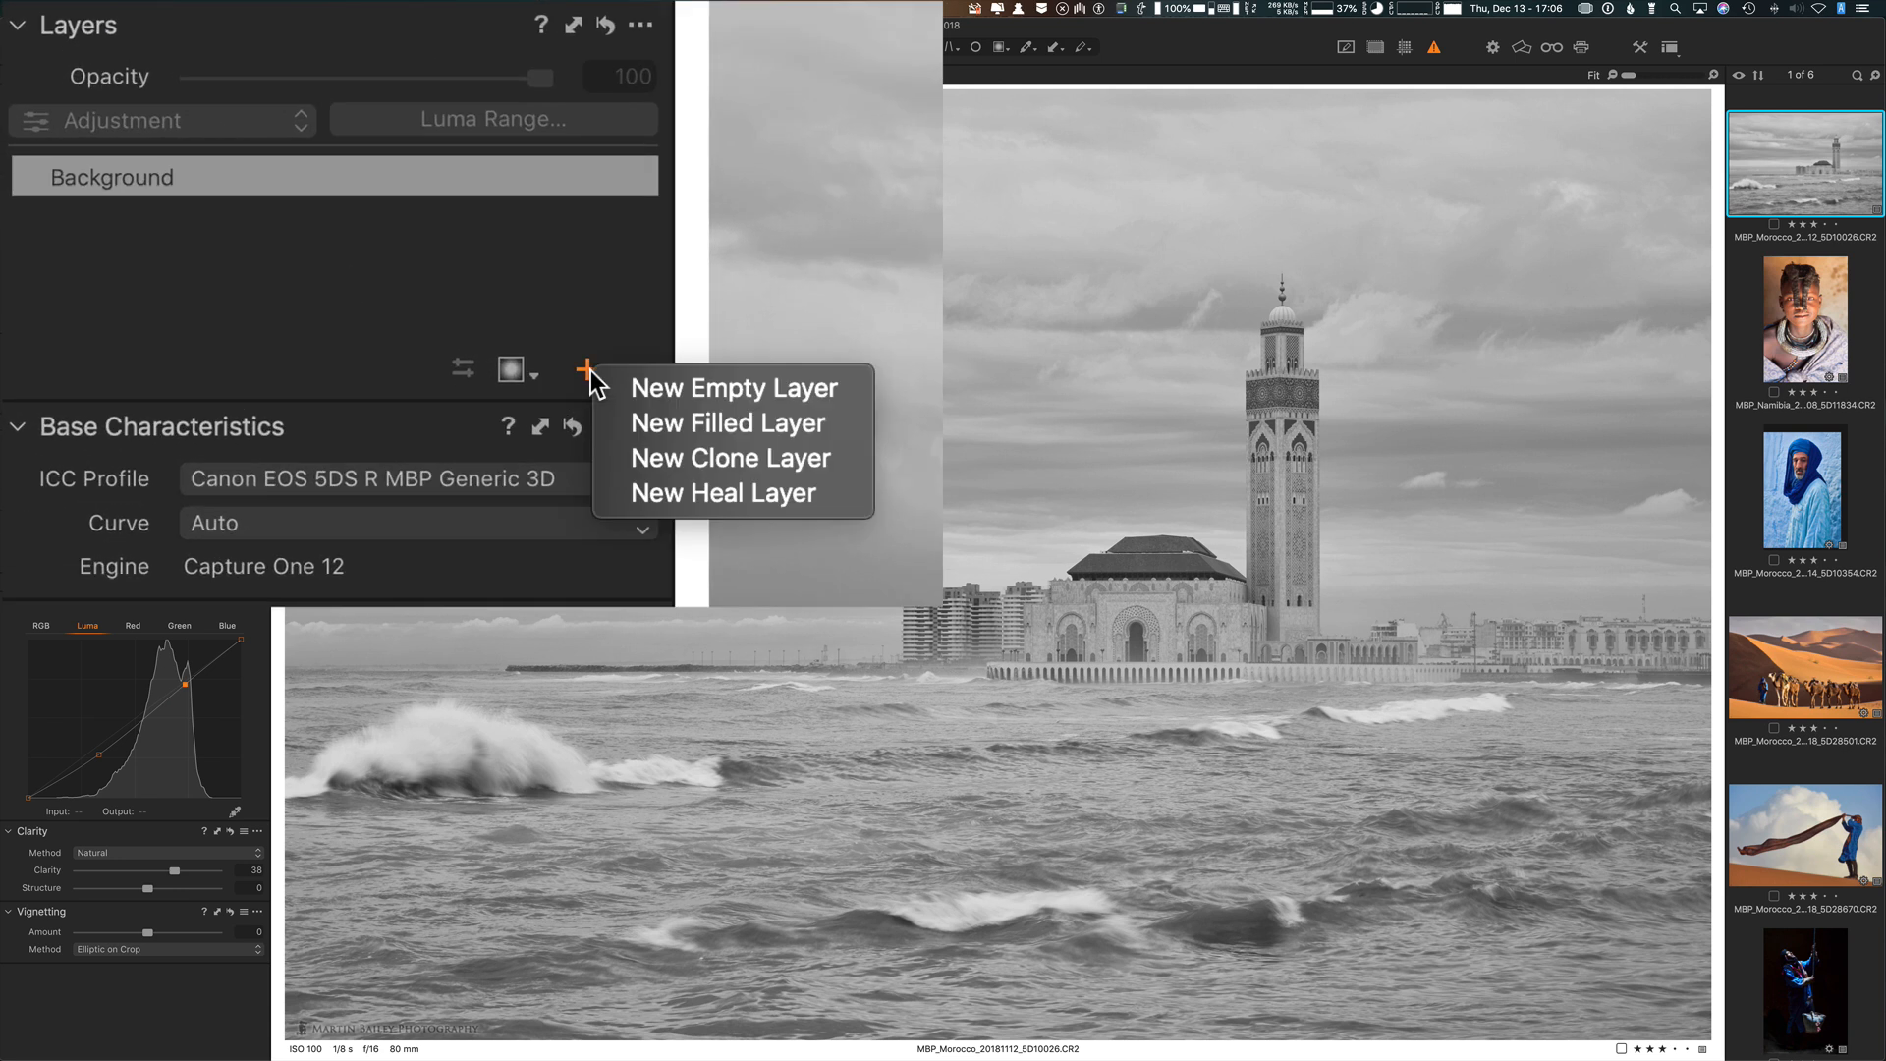
left_click(657, 385)
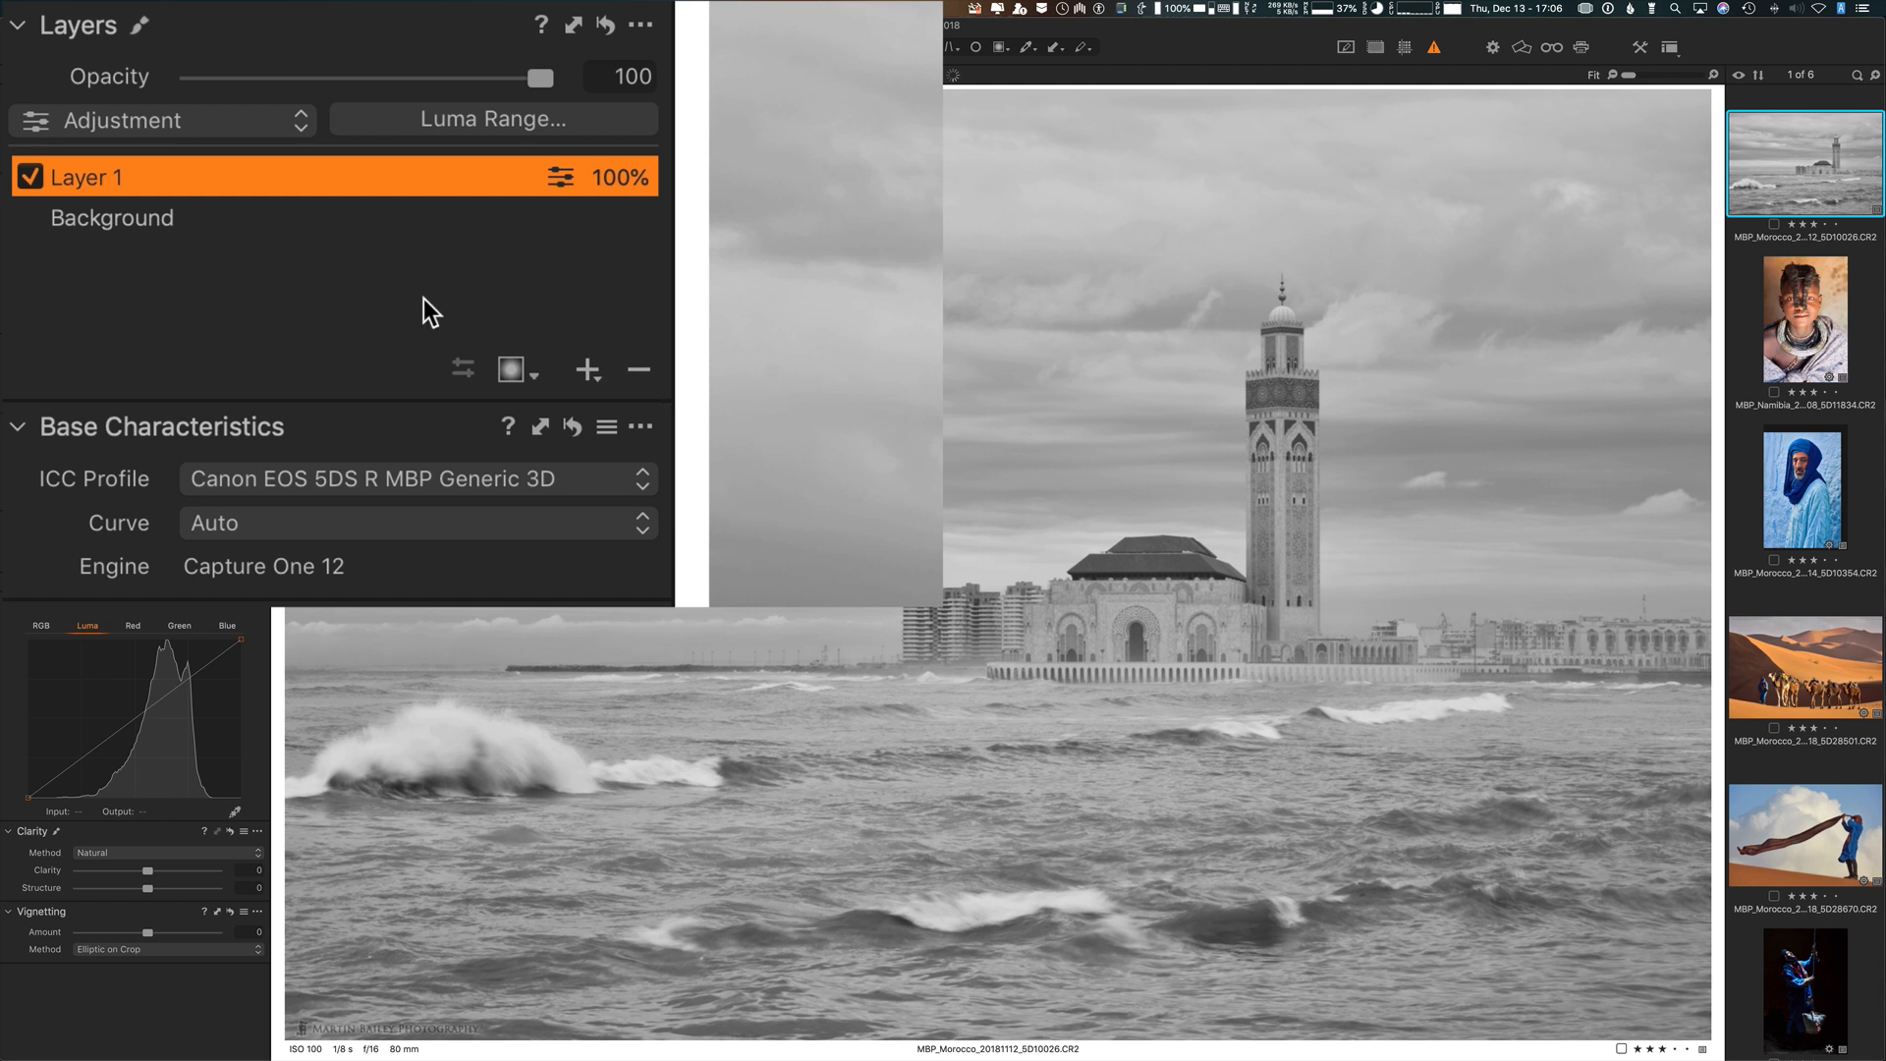
left_click(136, 120)
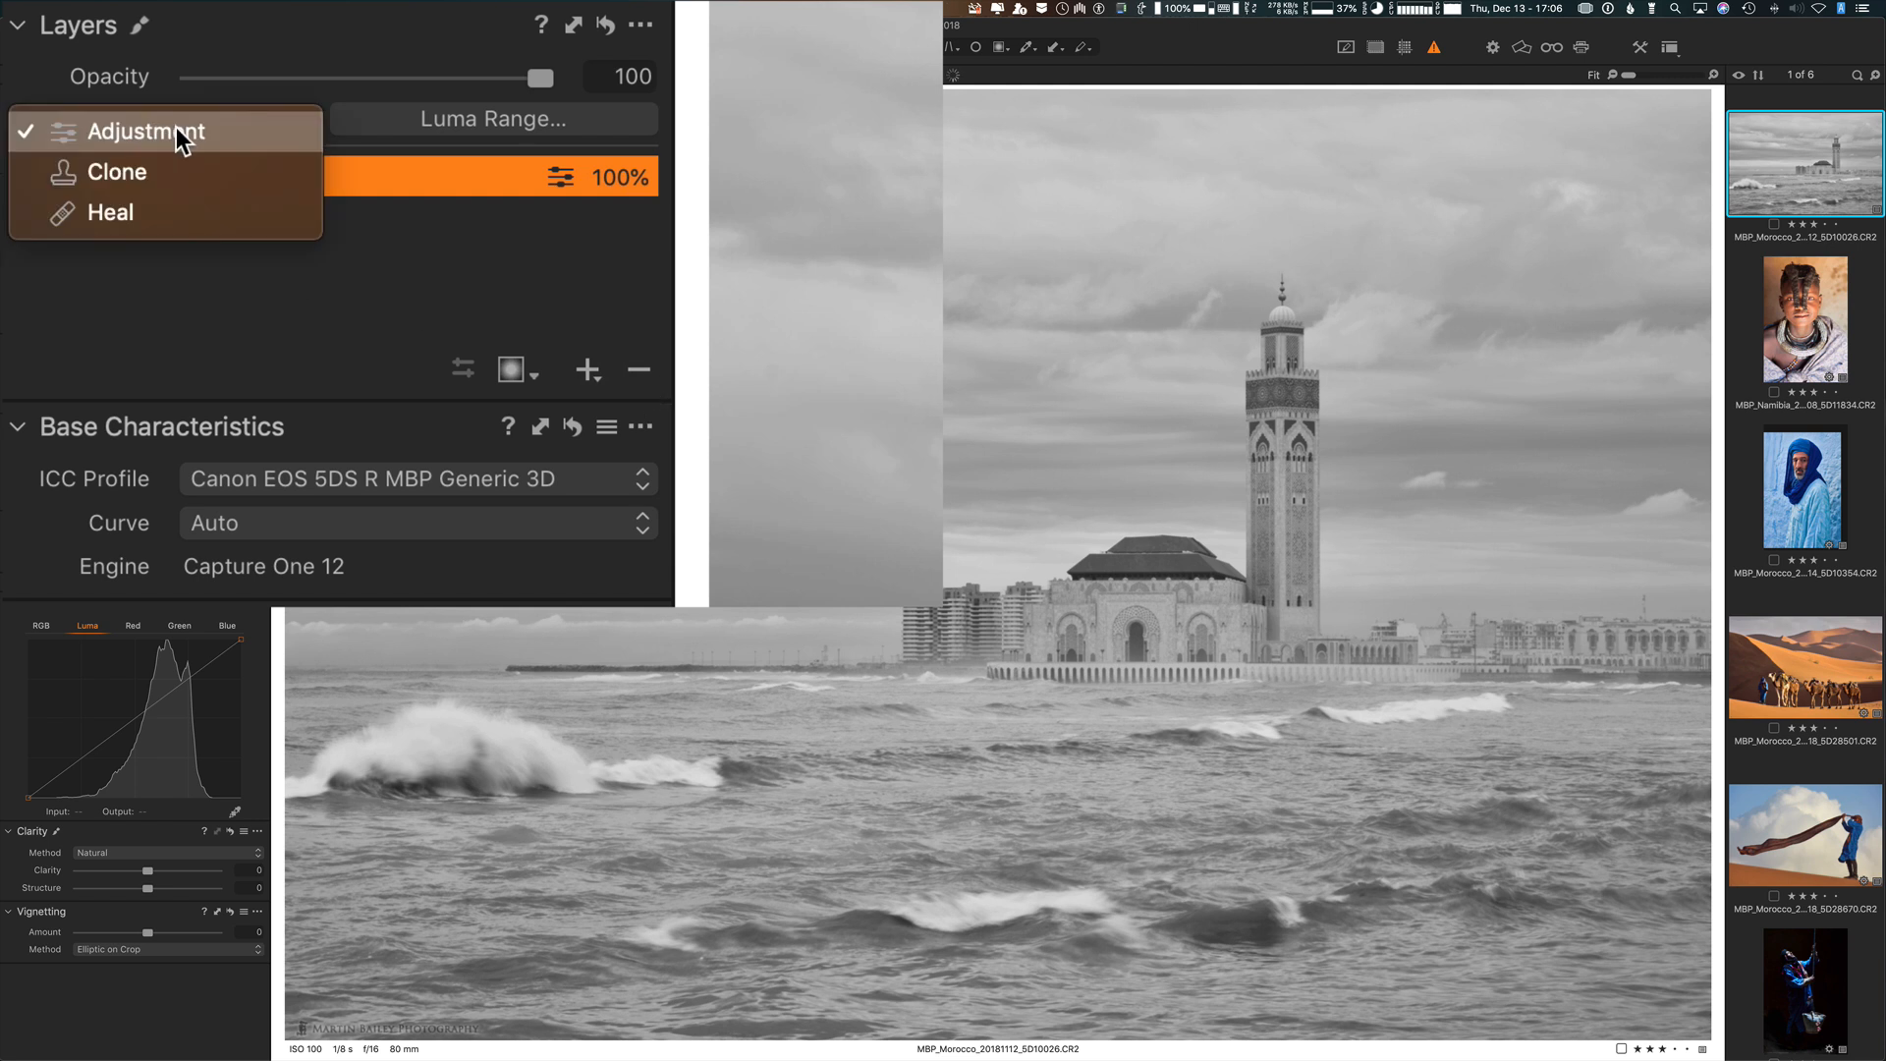
left_click(164, 251)
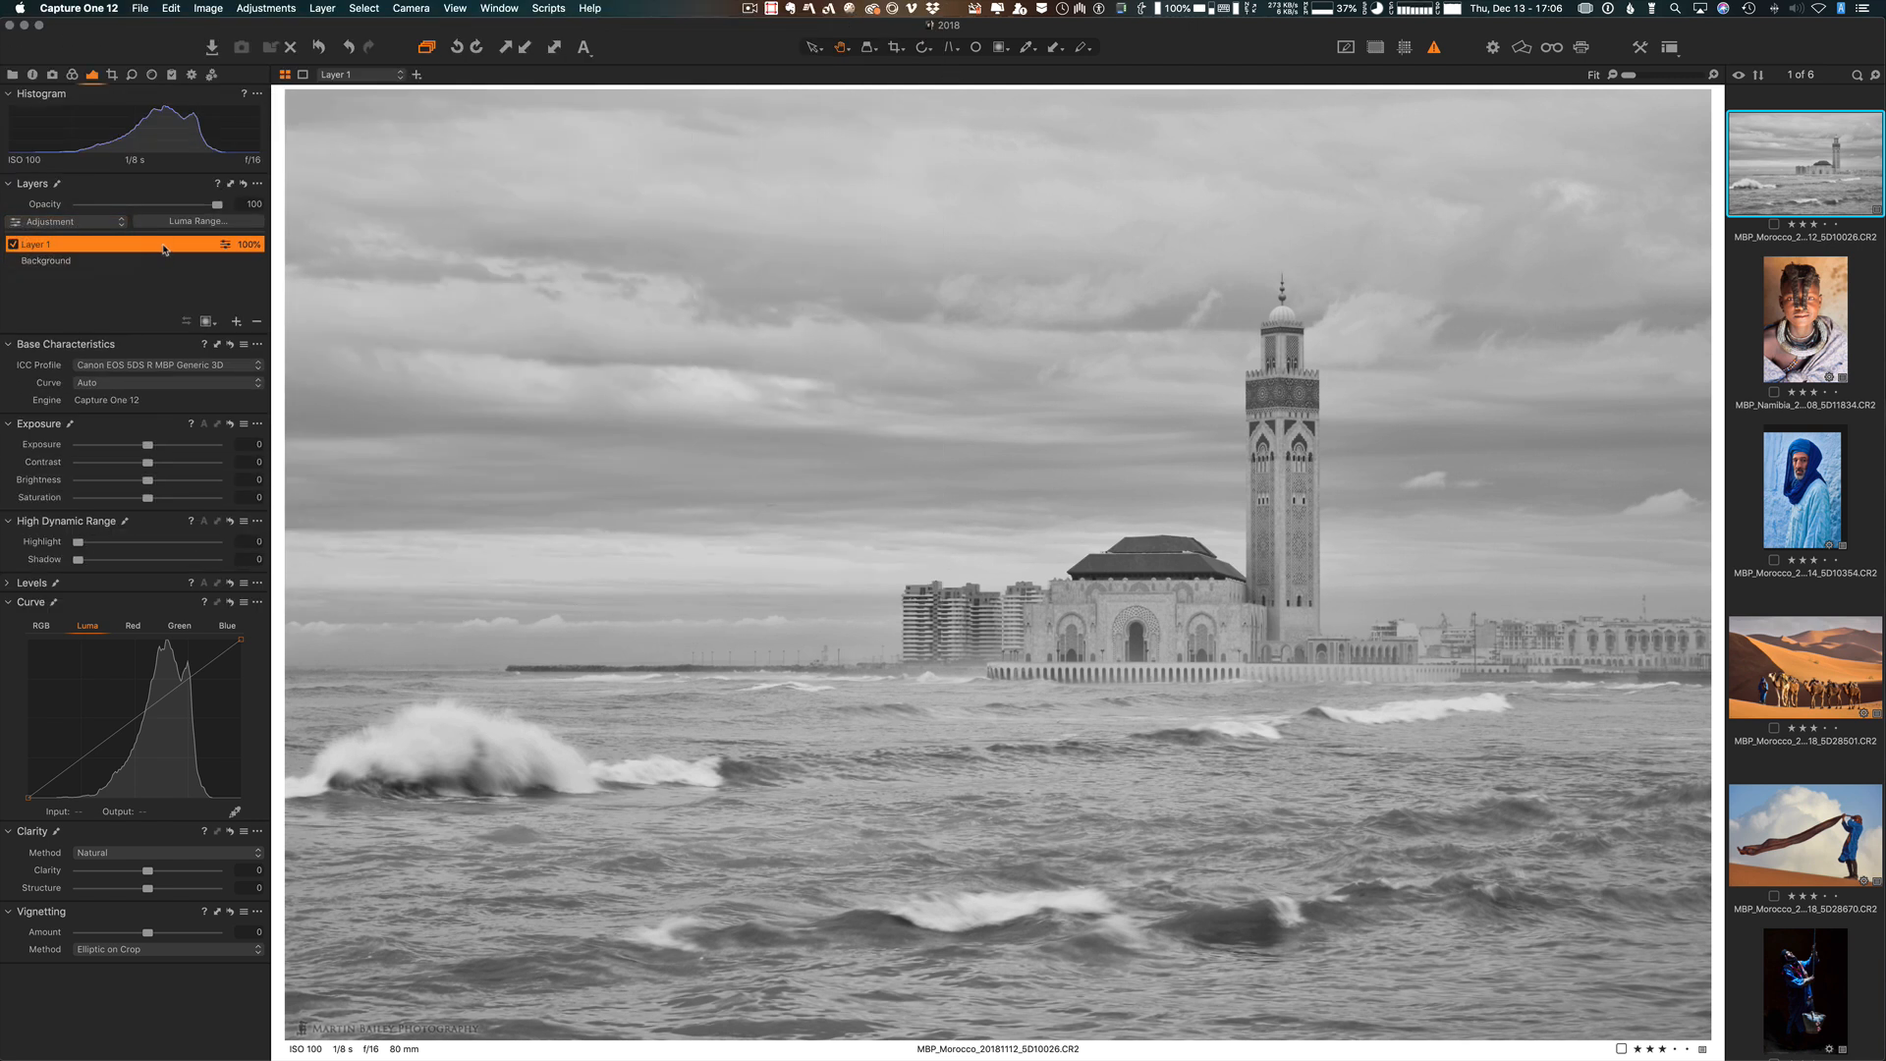
Step: Paint a mask outline around the sky and along the skyline on Layer 1 with an enlarged brush, displaying the mask, and fill it
key("b")
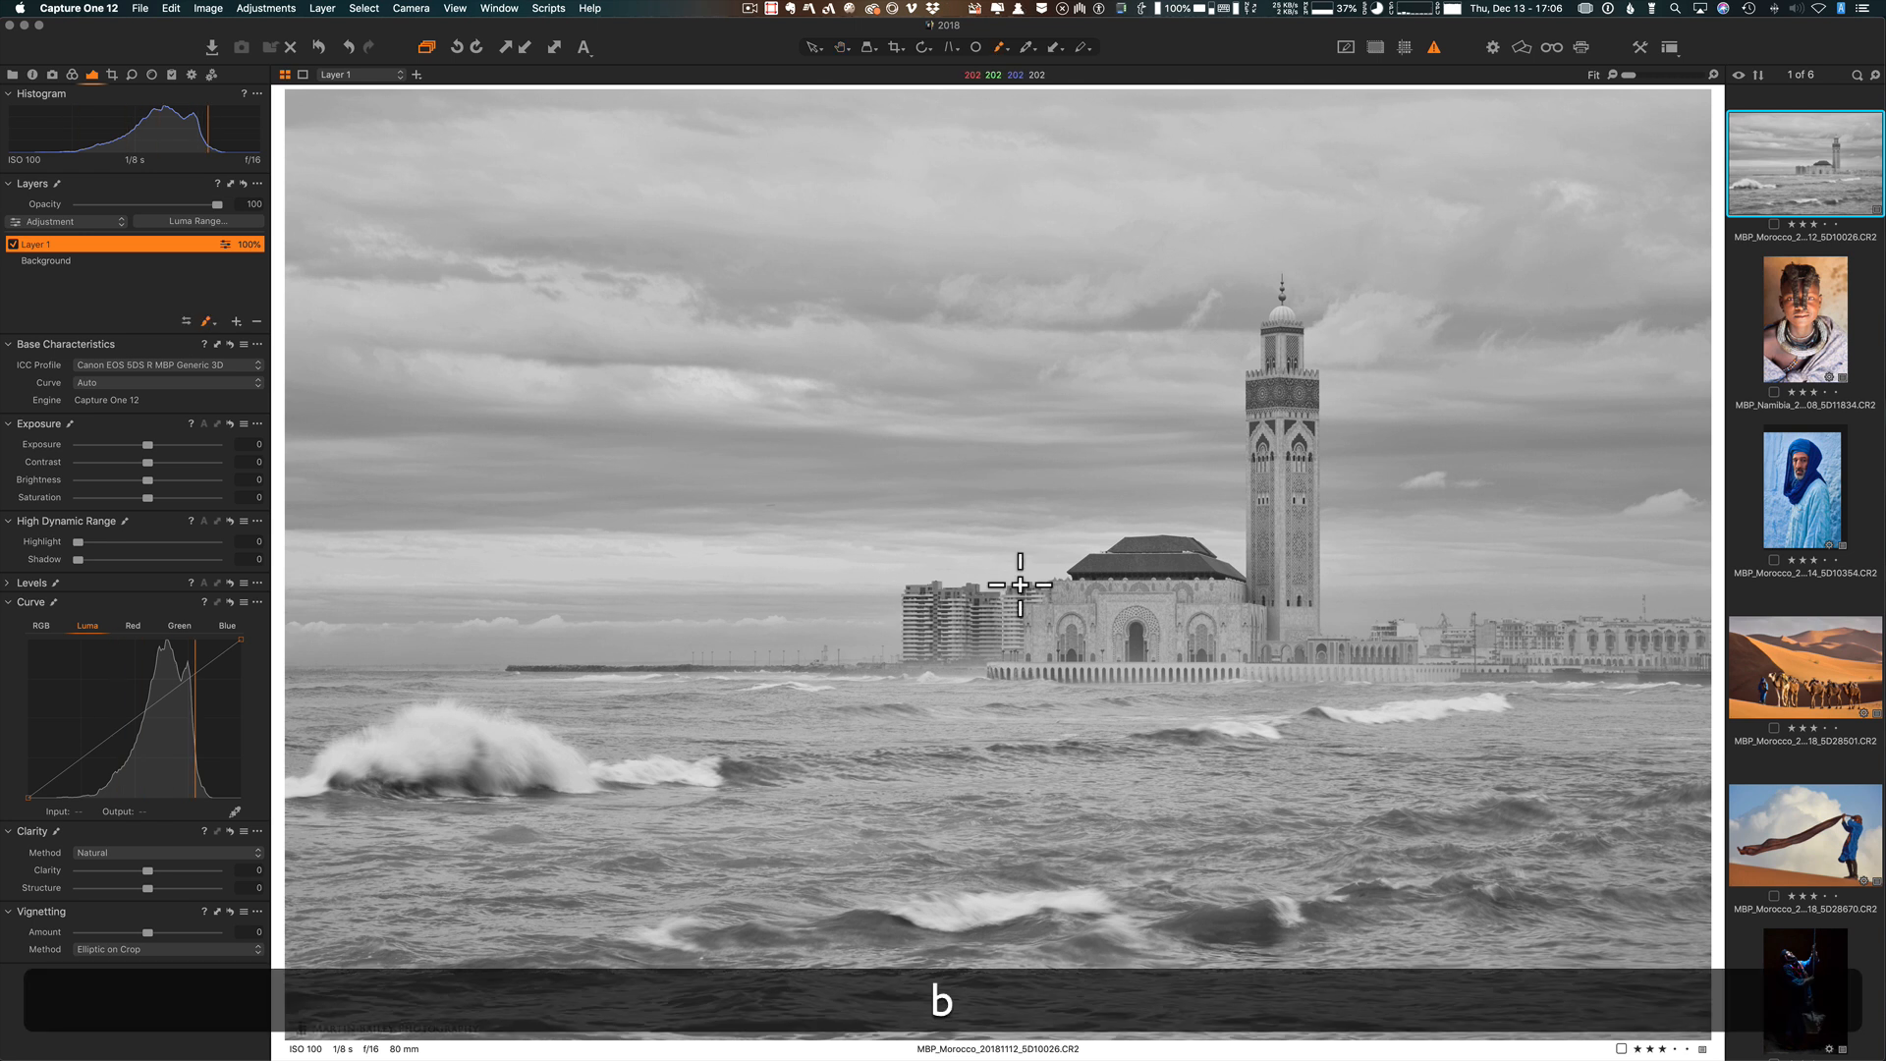
key("bracketright")
key("bracketright")
key("bracketright")
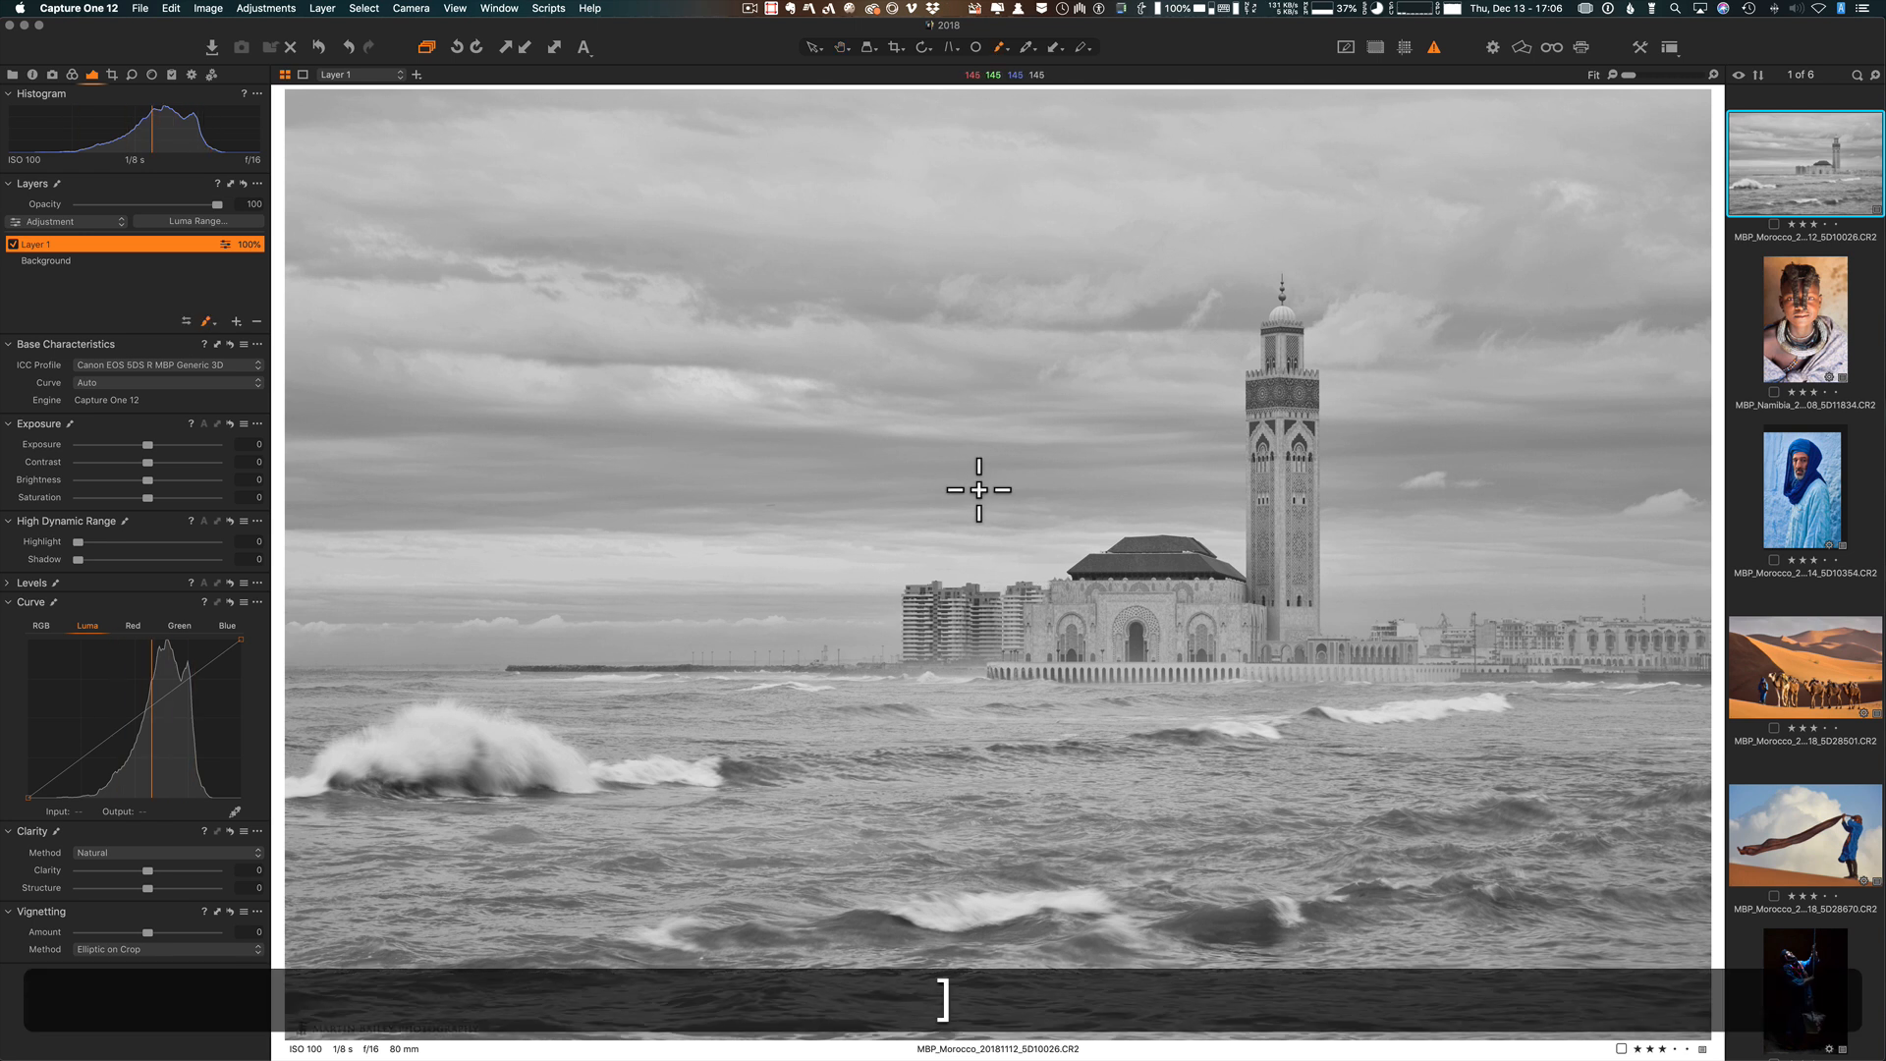
key("bracketright")
key("bracketright")
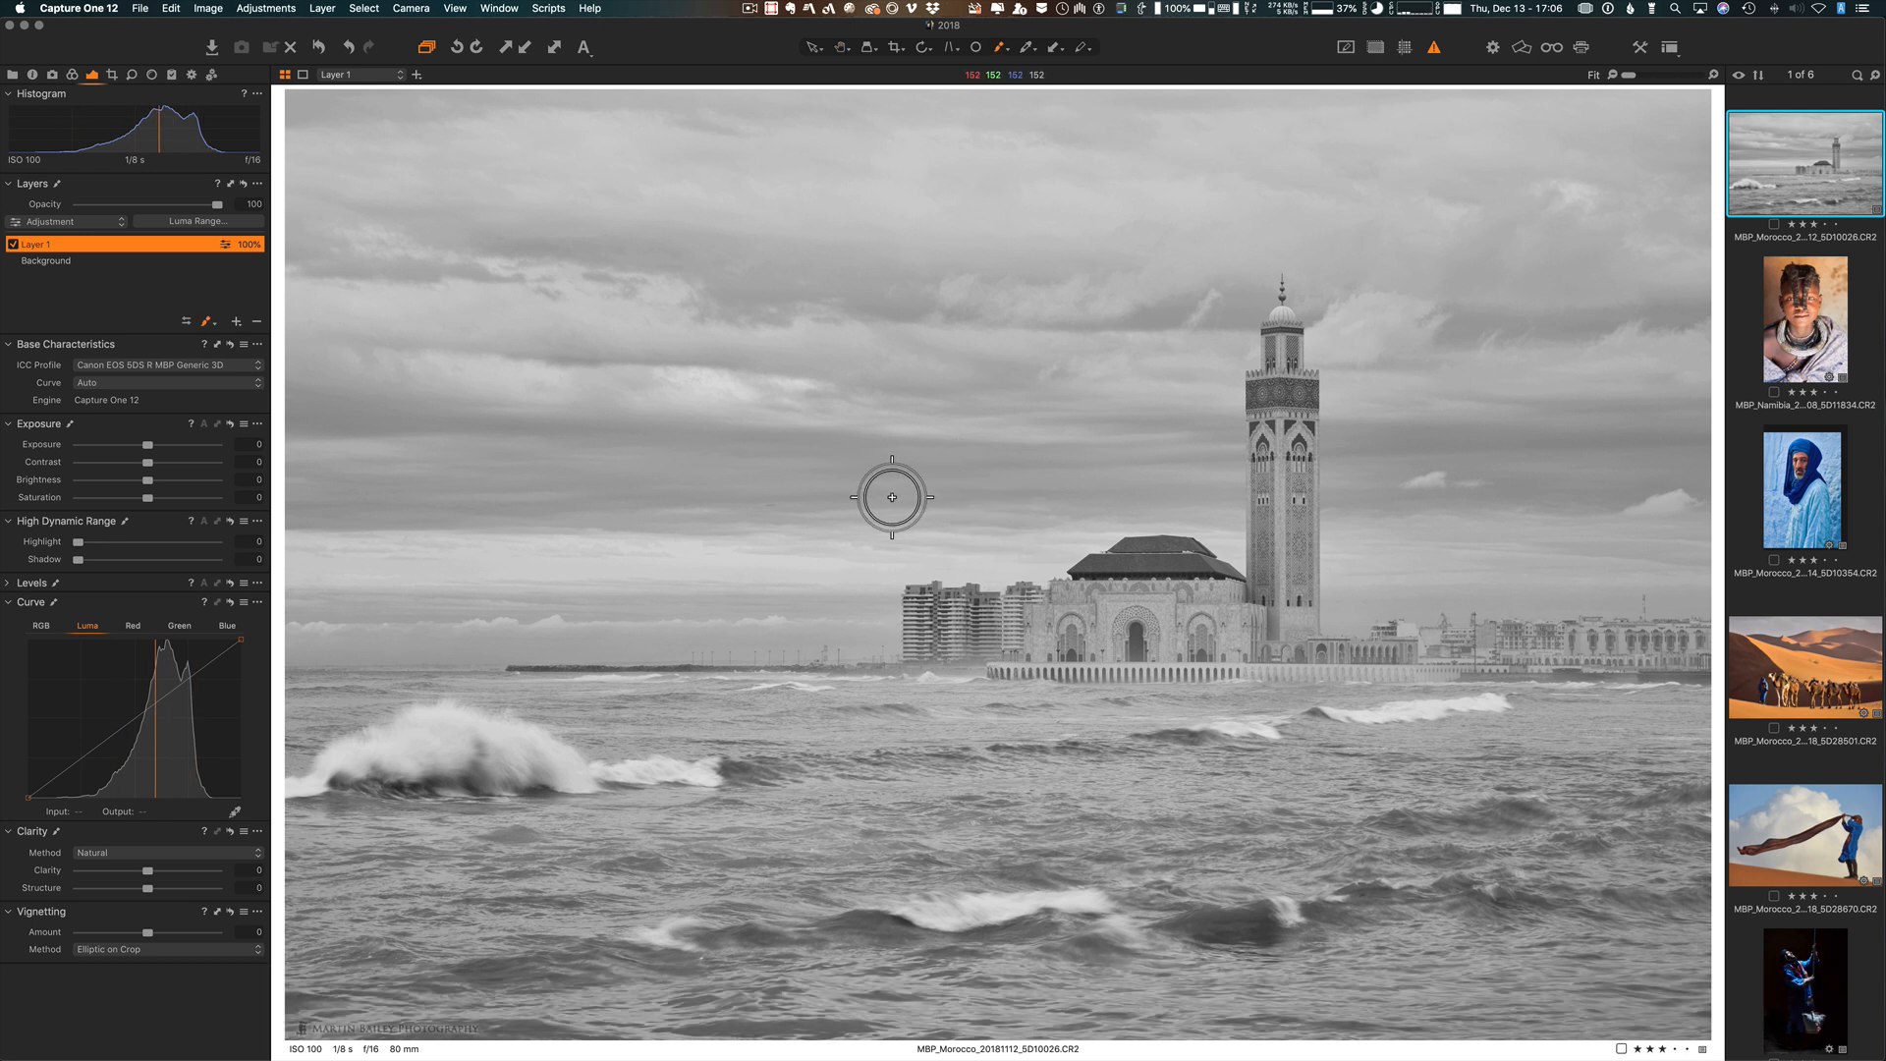
left_click(864, 581)
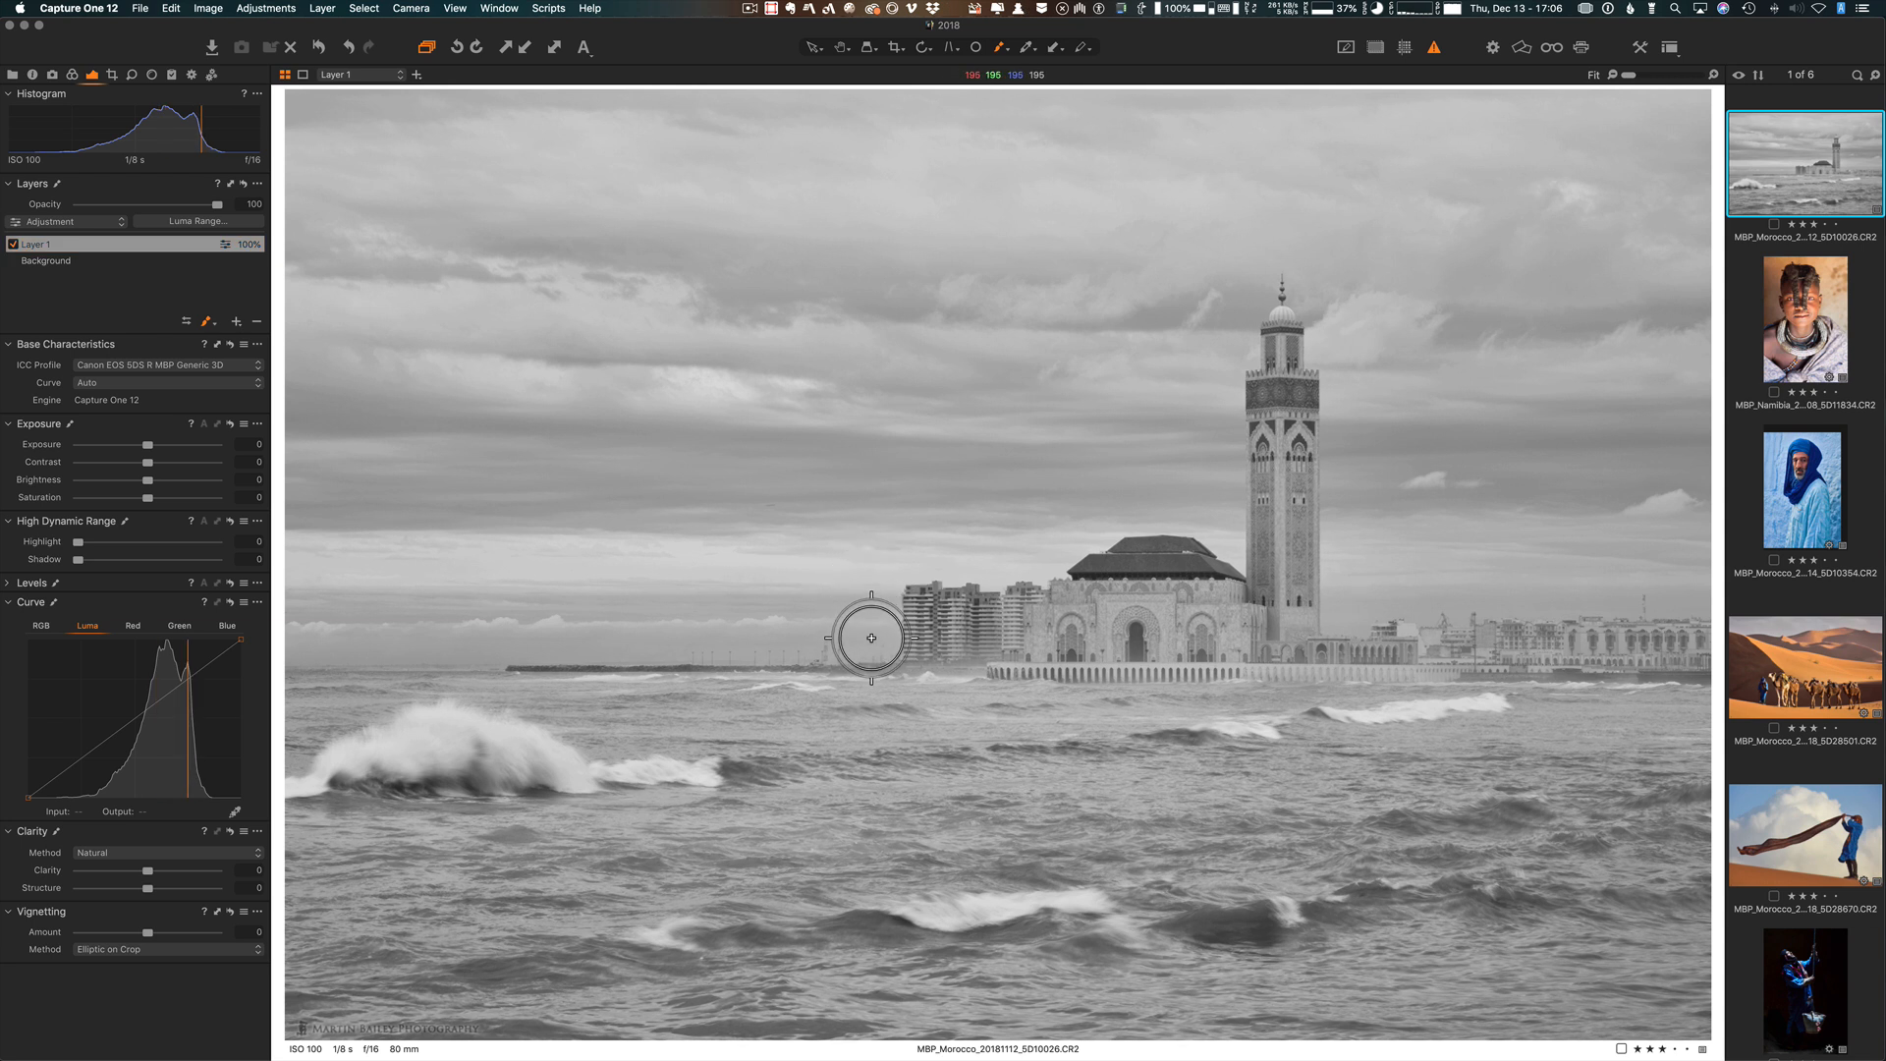
key("m")
mouse_move(871, 638)
left_mouse_down()
mouse_move(876, 597)
mouse_move(873, 646)
mouse_move(224, 665)
mouse_move(301, 646)
mouse_move(289, 48)
mouse_move(291, 127)
mouse_move(291, 109)
mouse_move(1138, 109)
mouse_move(1696, 76)
mouse_move(1300, 68)
mouse_move(1682, 442)
mouse_move(1692, 598)
mouse_move(1337, 602)
mouse_move(1353, 503)
mouse_move(1317, 289)
mouse_move(1282, 269)
mouse_move(1208, 389)
mouse_move(1227, 560)
mouse_move(1111, 537)
mouse_move(851, 575)
left_mouse_up()
right_click(183, 251)
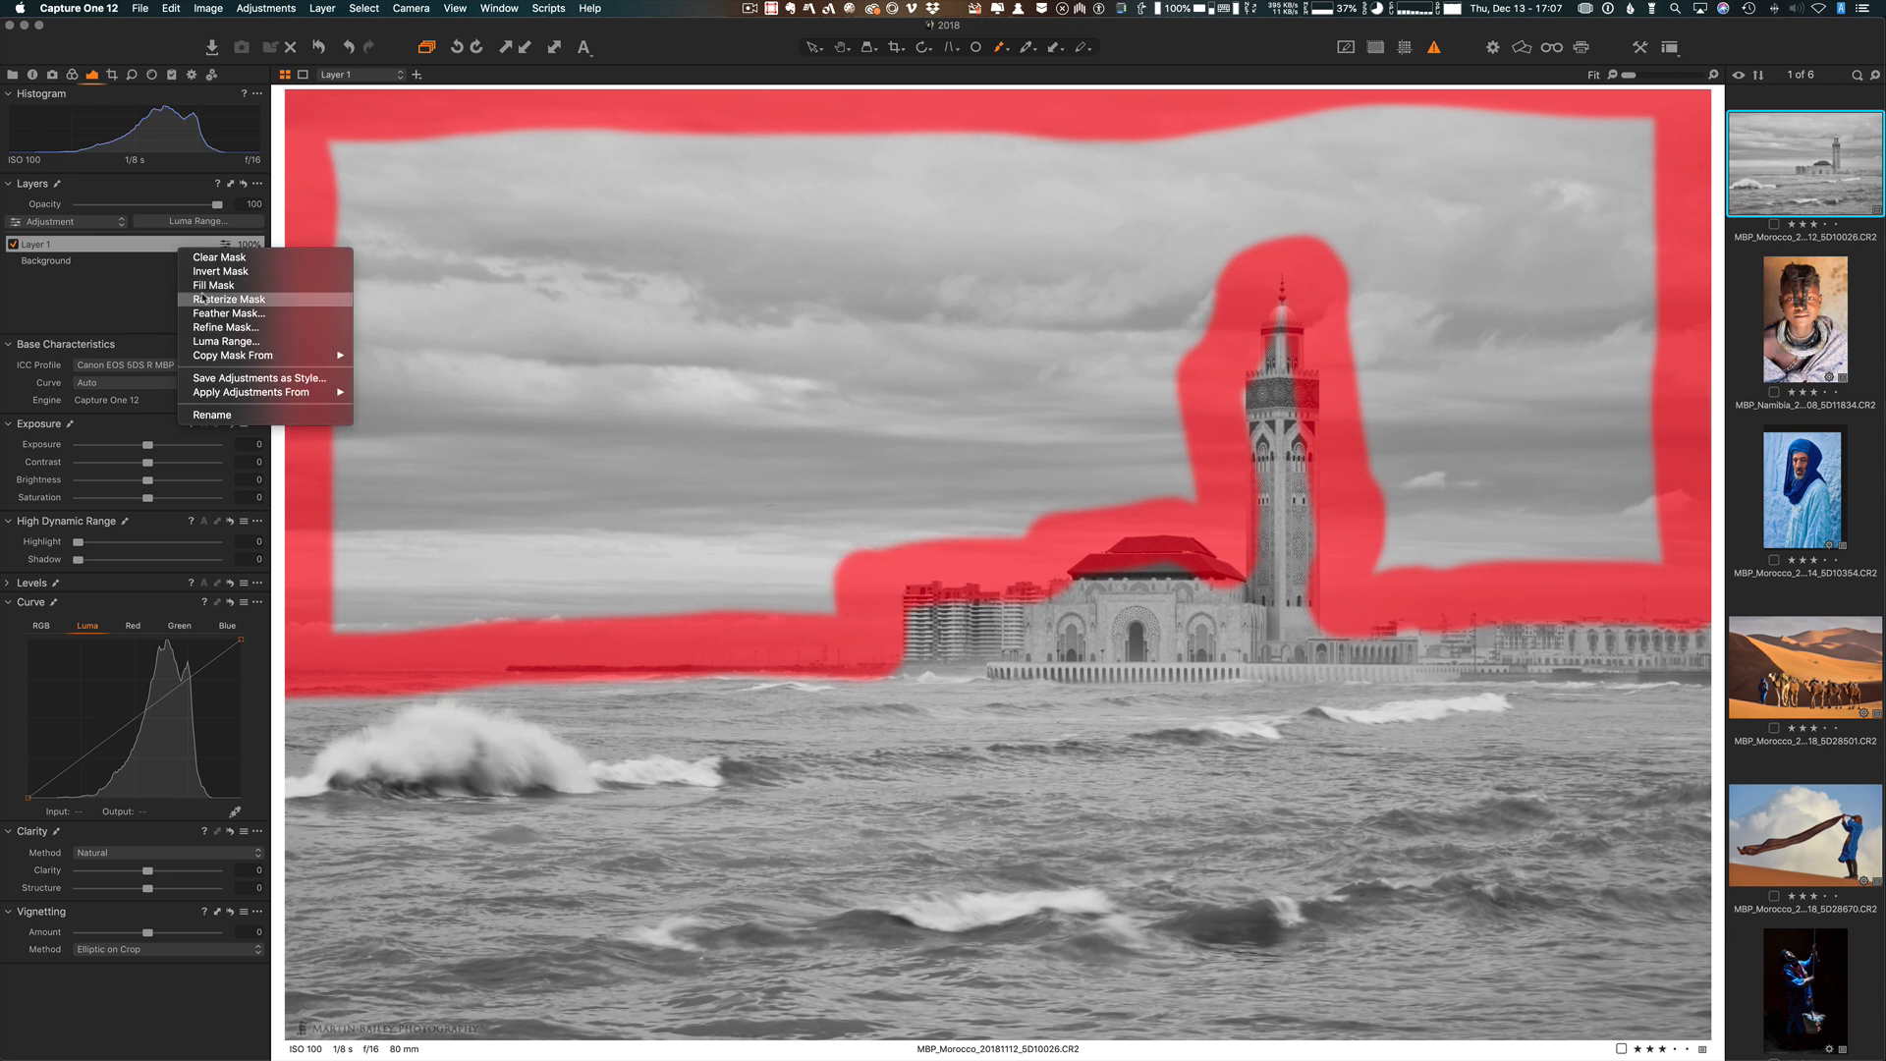
left_click(208, 286)
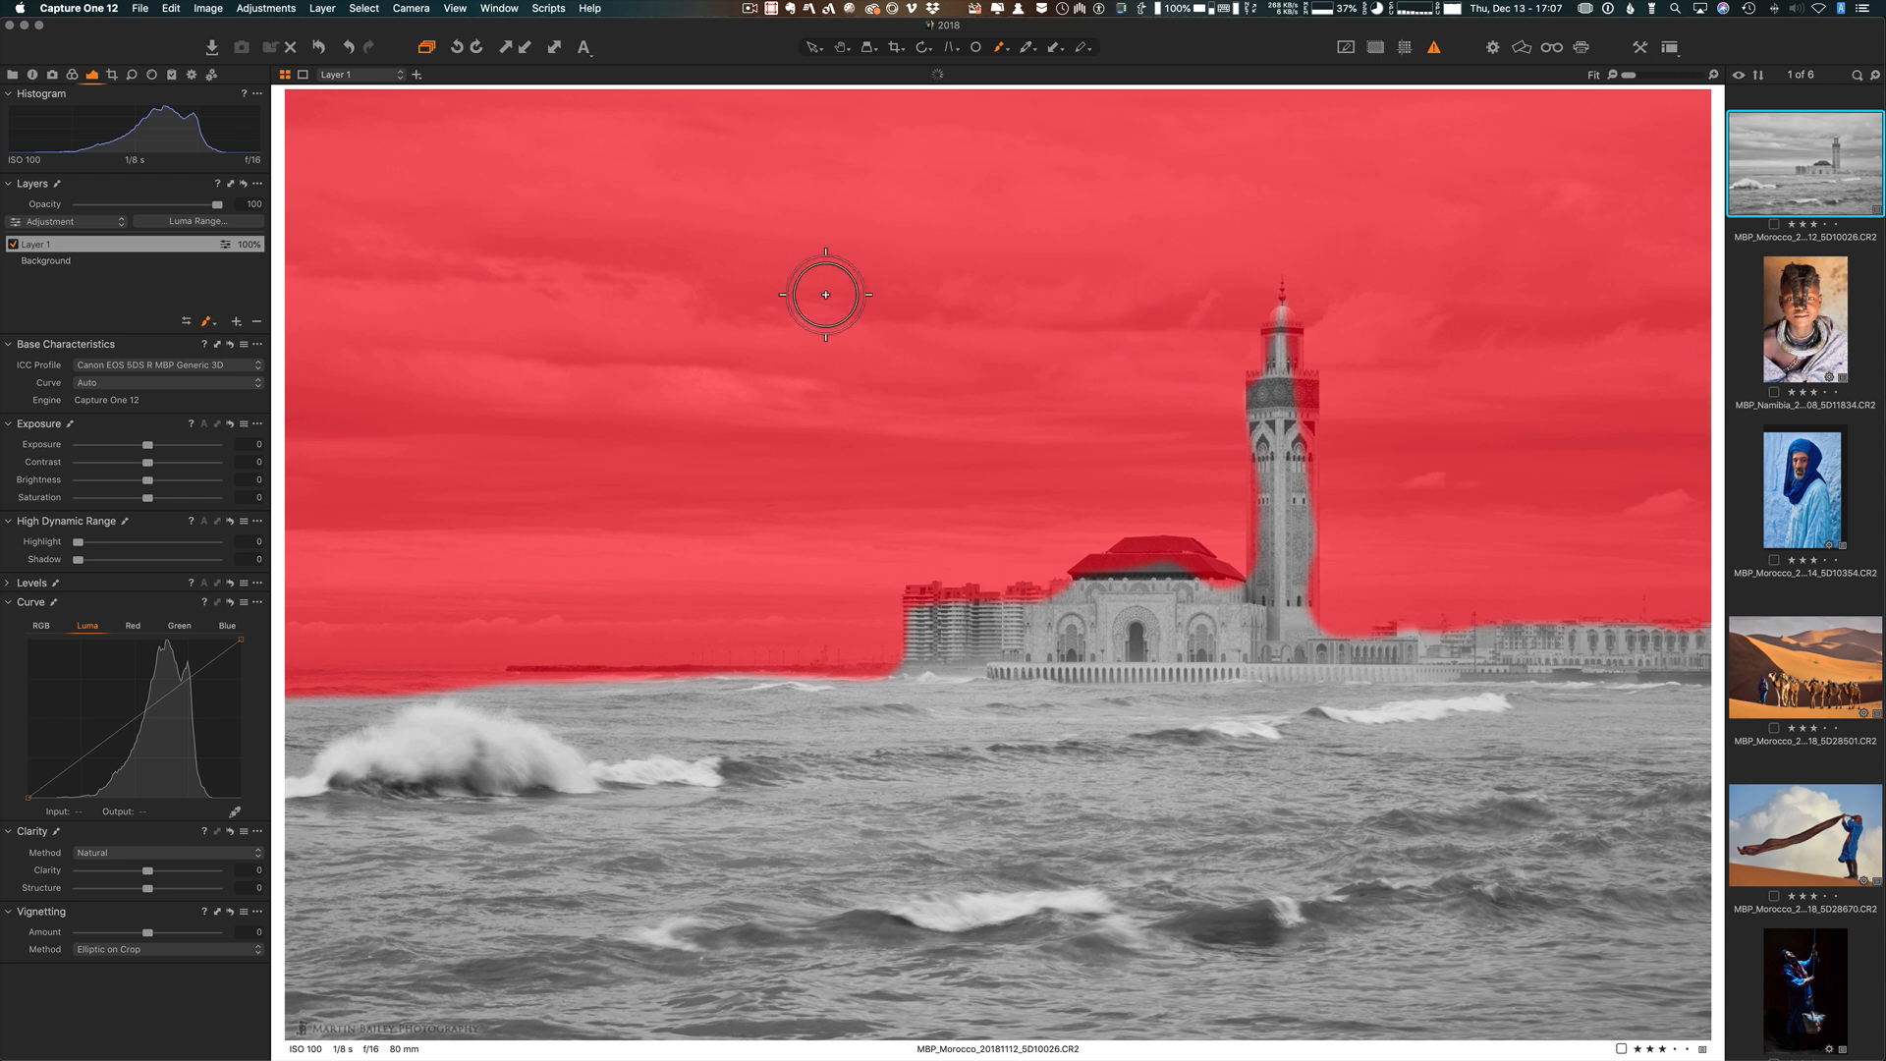
Step: Refine the edges of Layer 1's sky mask with a radius of 44
right_click(155, 249)
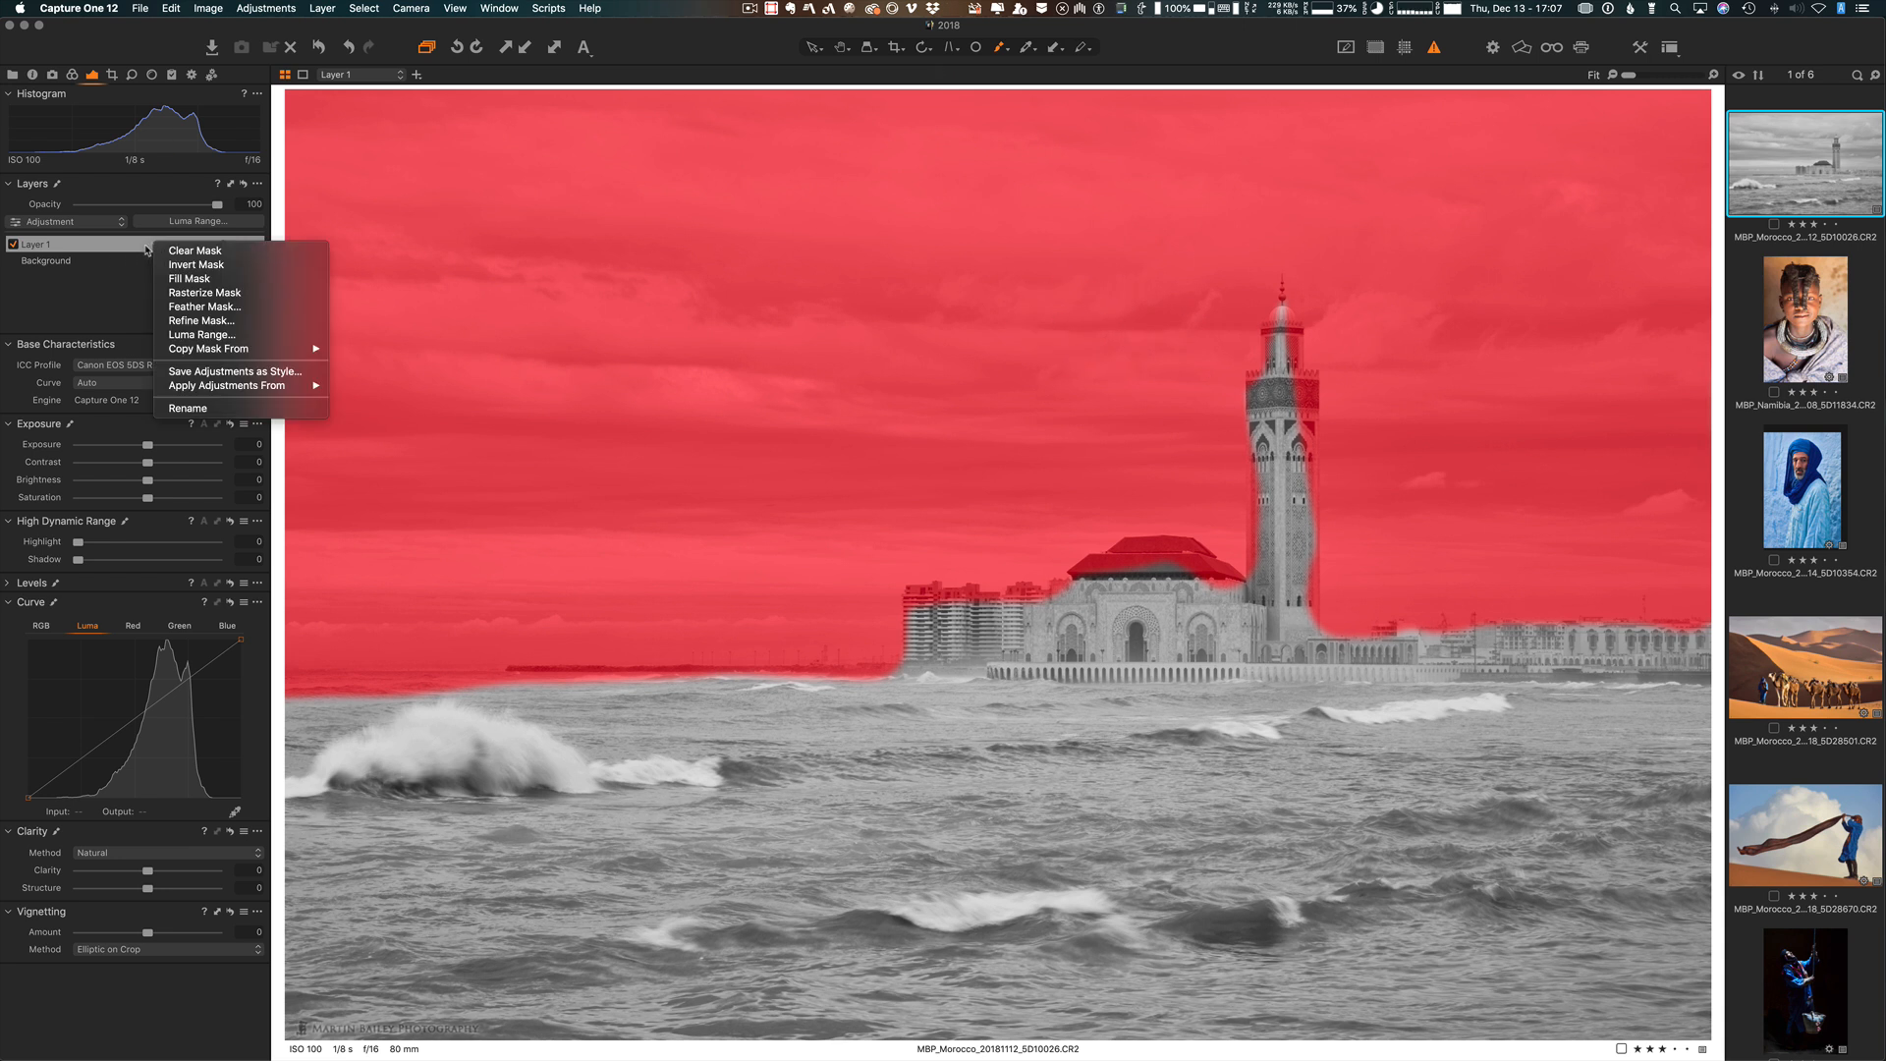
left_click(201, 320)
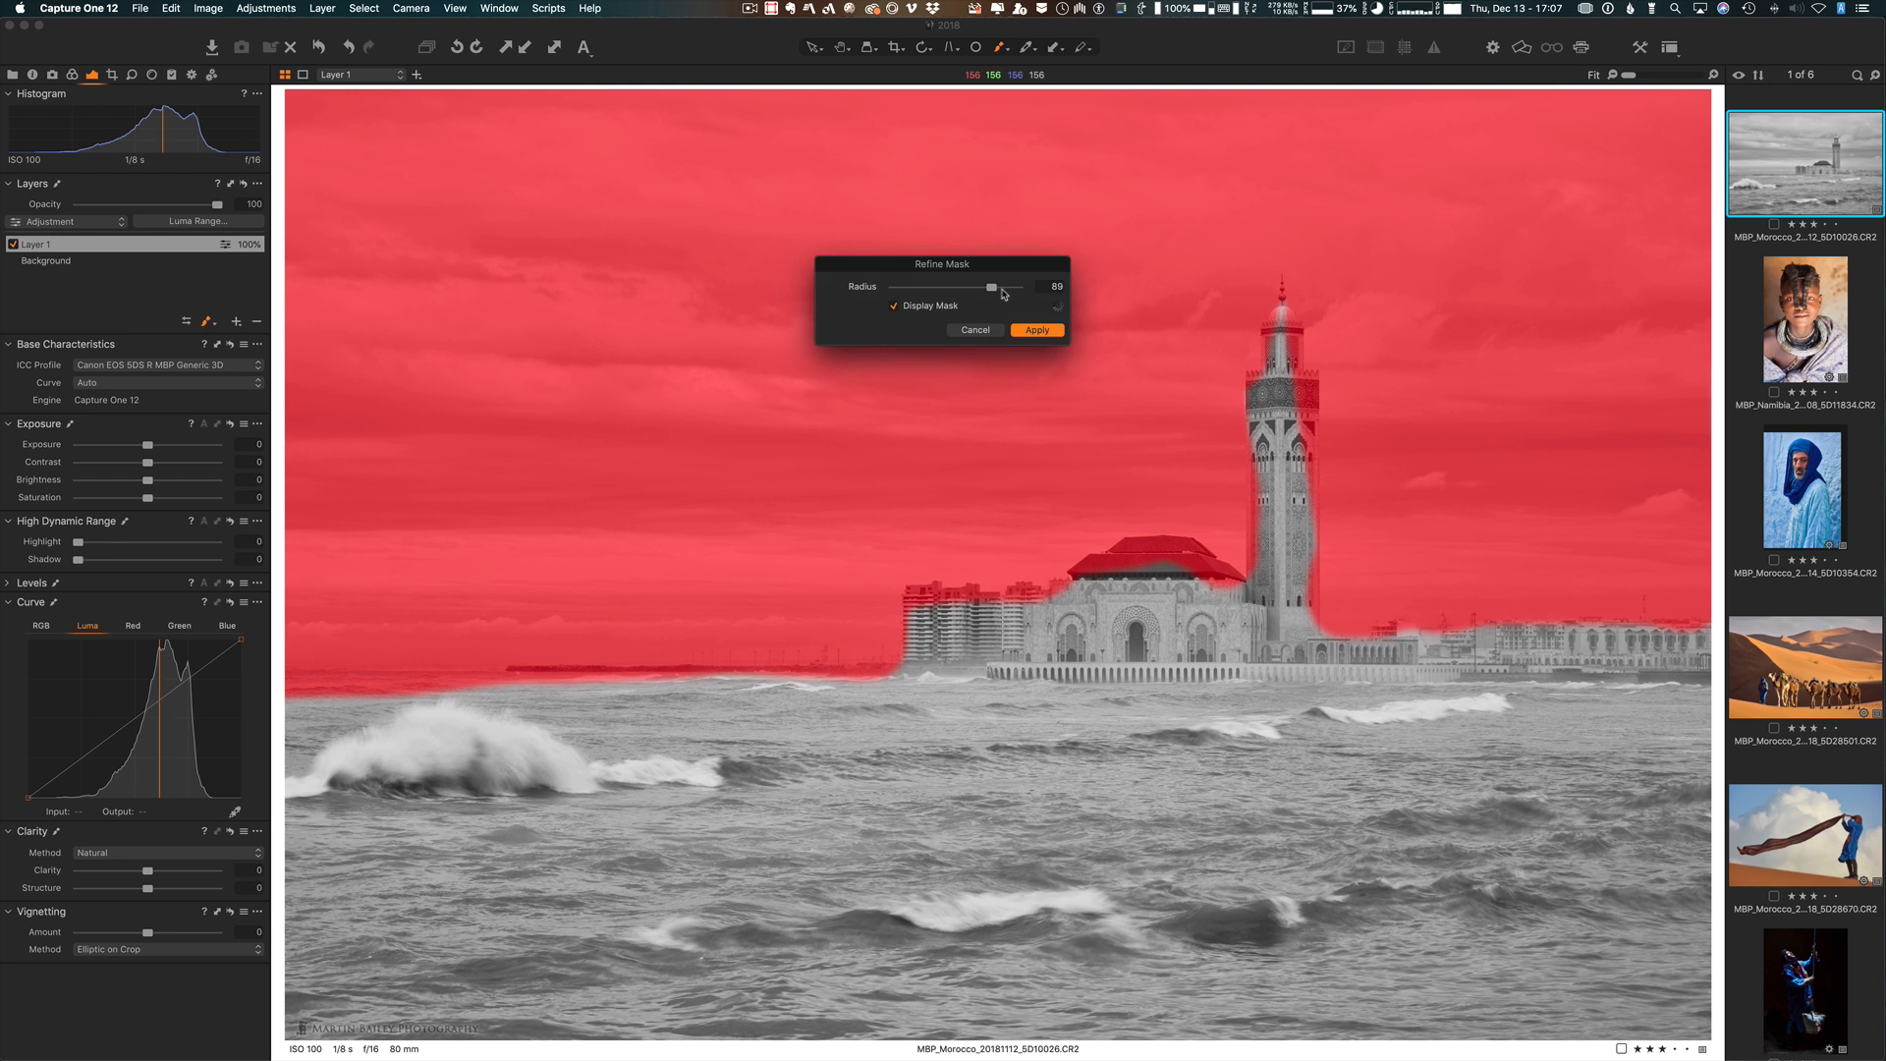
left_click_drag(993, 290, 979, 293)
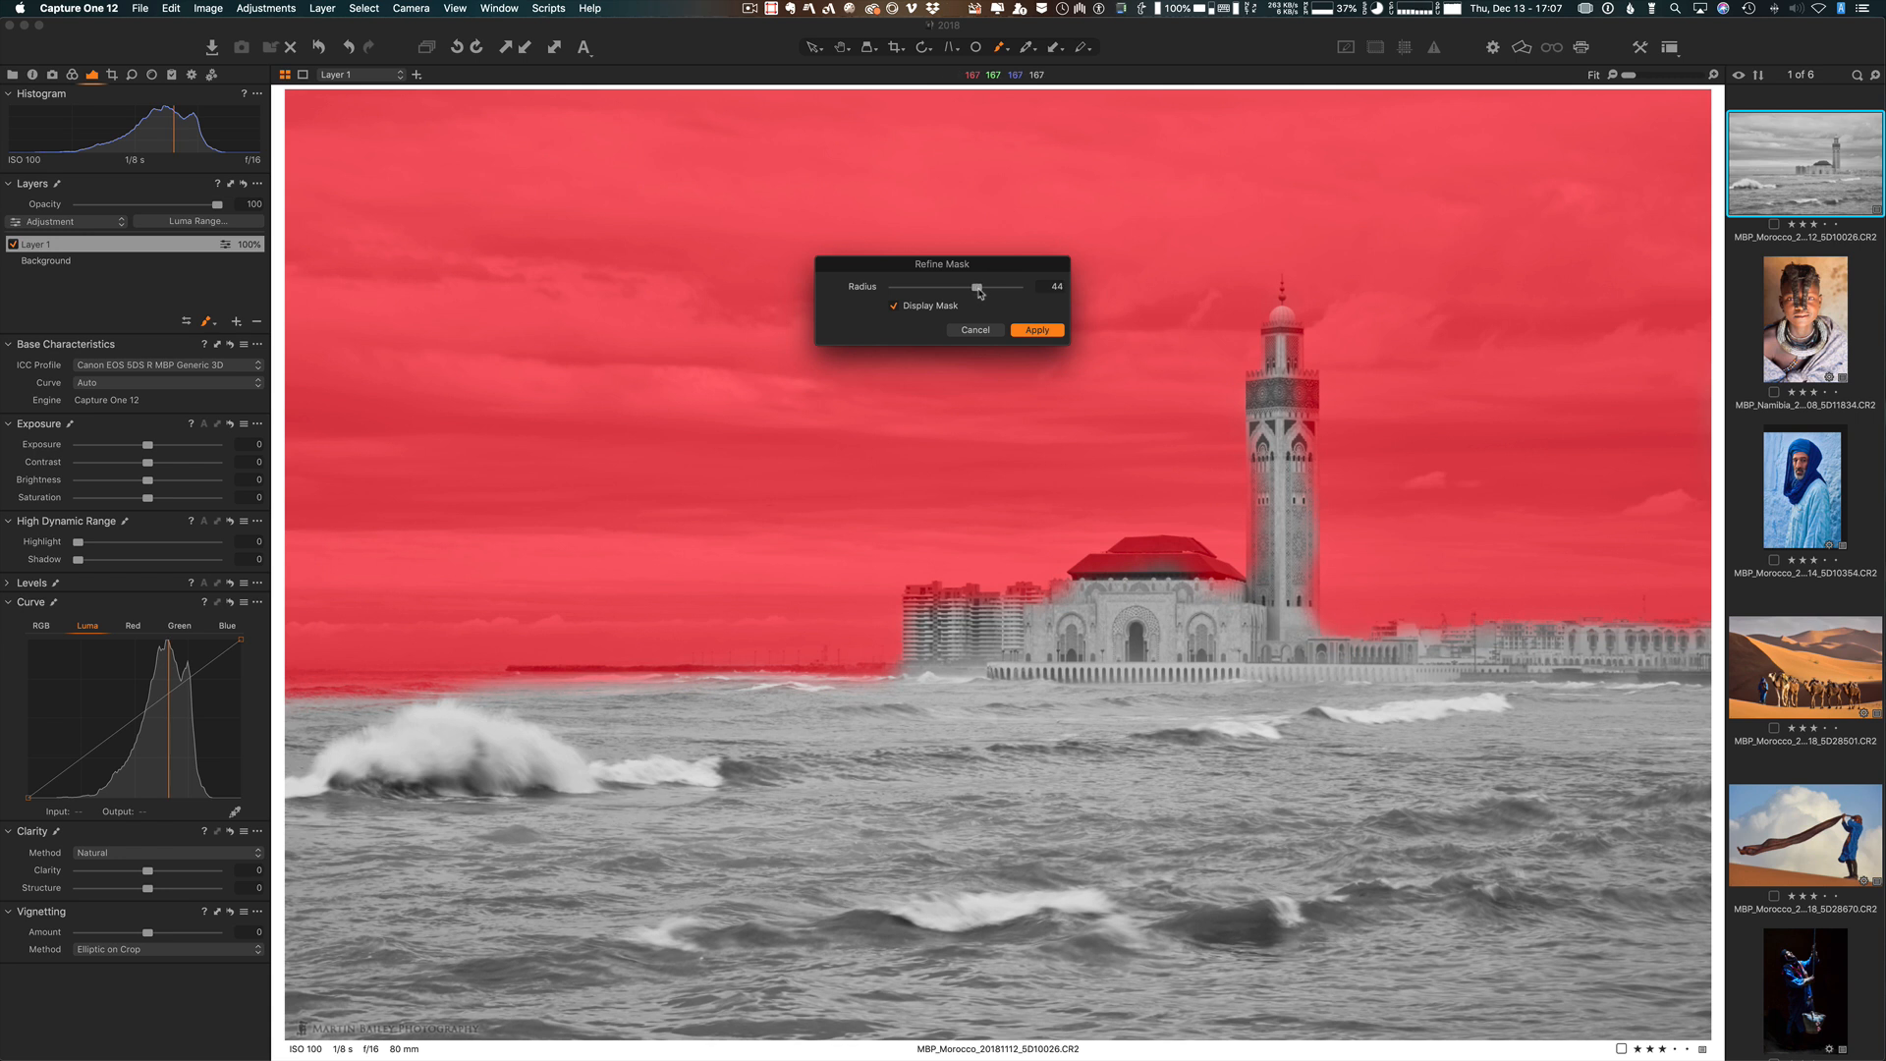
left_click(1036, 331)
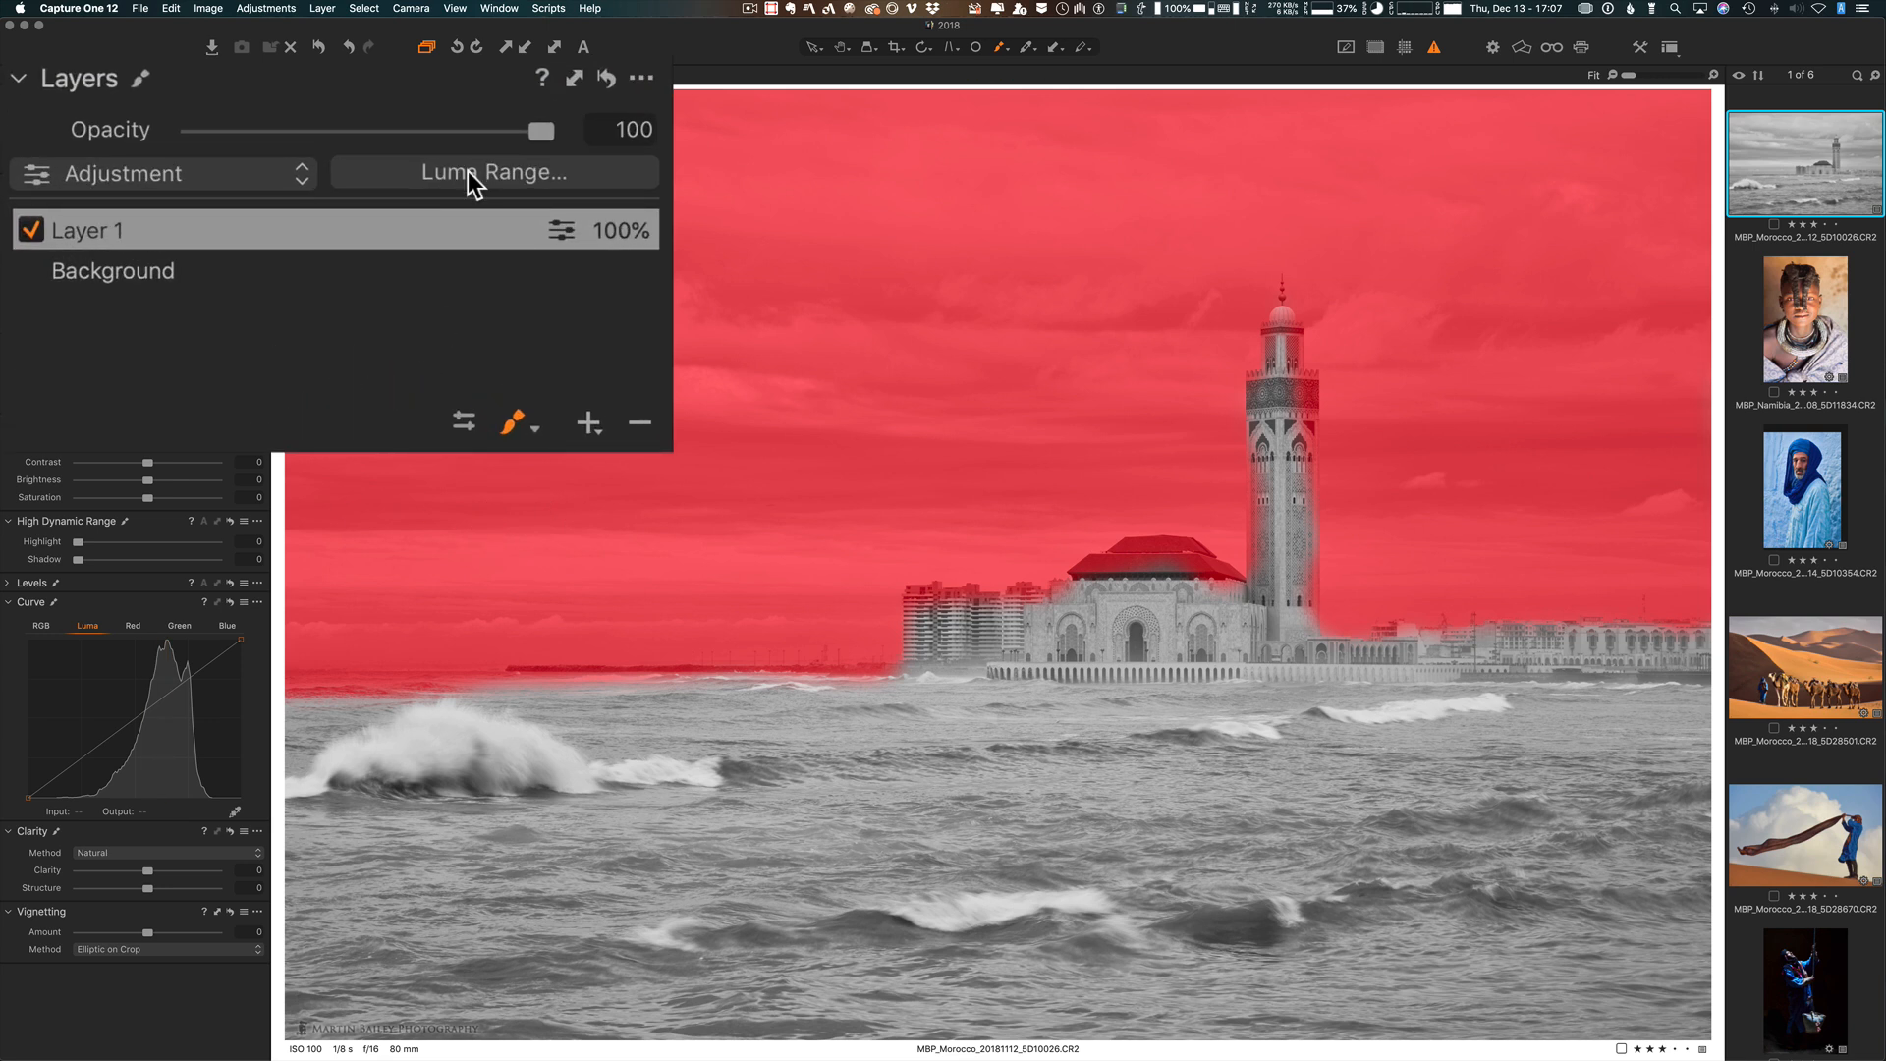
Step: Limit Layer 1's sky mask to a luma range of 139 to 190 with falloff from 119 to 221, and apply it
left_click(467, 171)
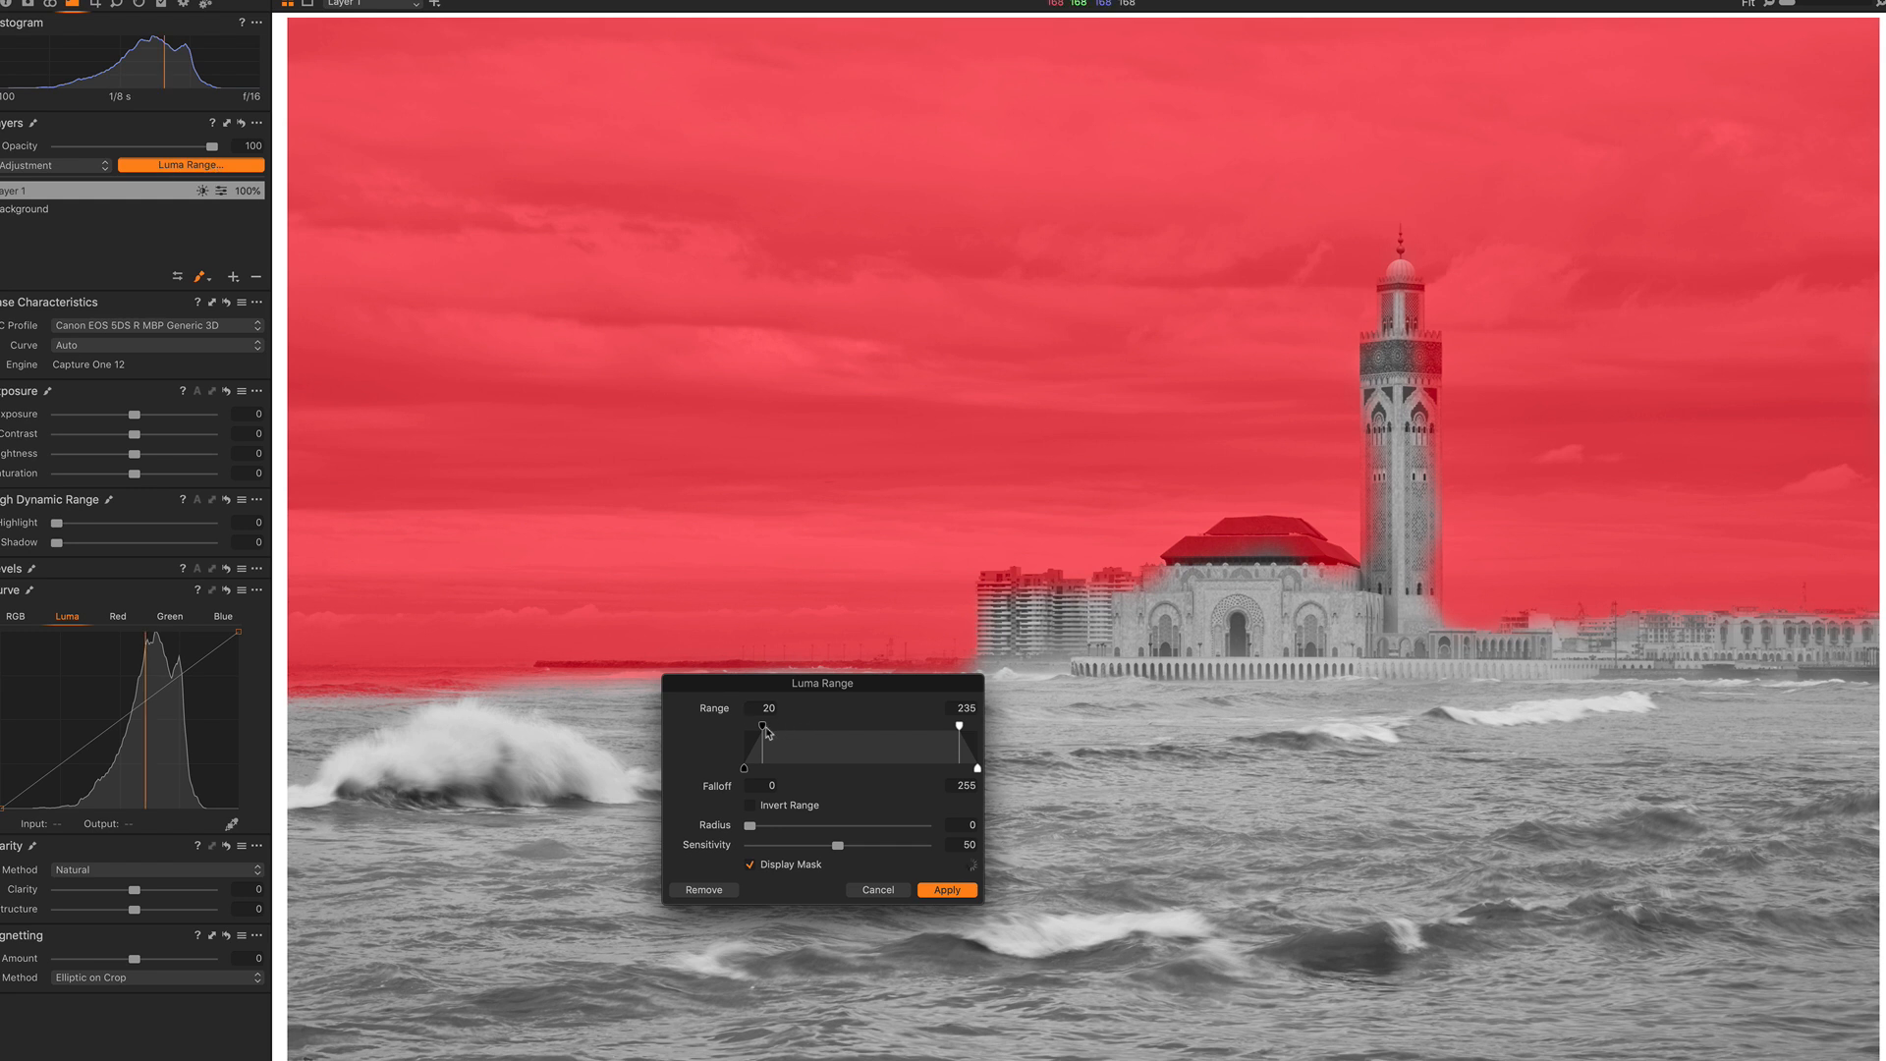
mouse_move(765, 731)
left_mouse_down()
mouse_move(915, 732)
mouse_move(875, 732)
left_mouse_up()
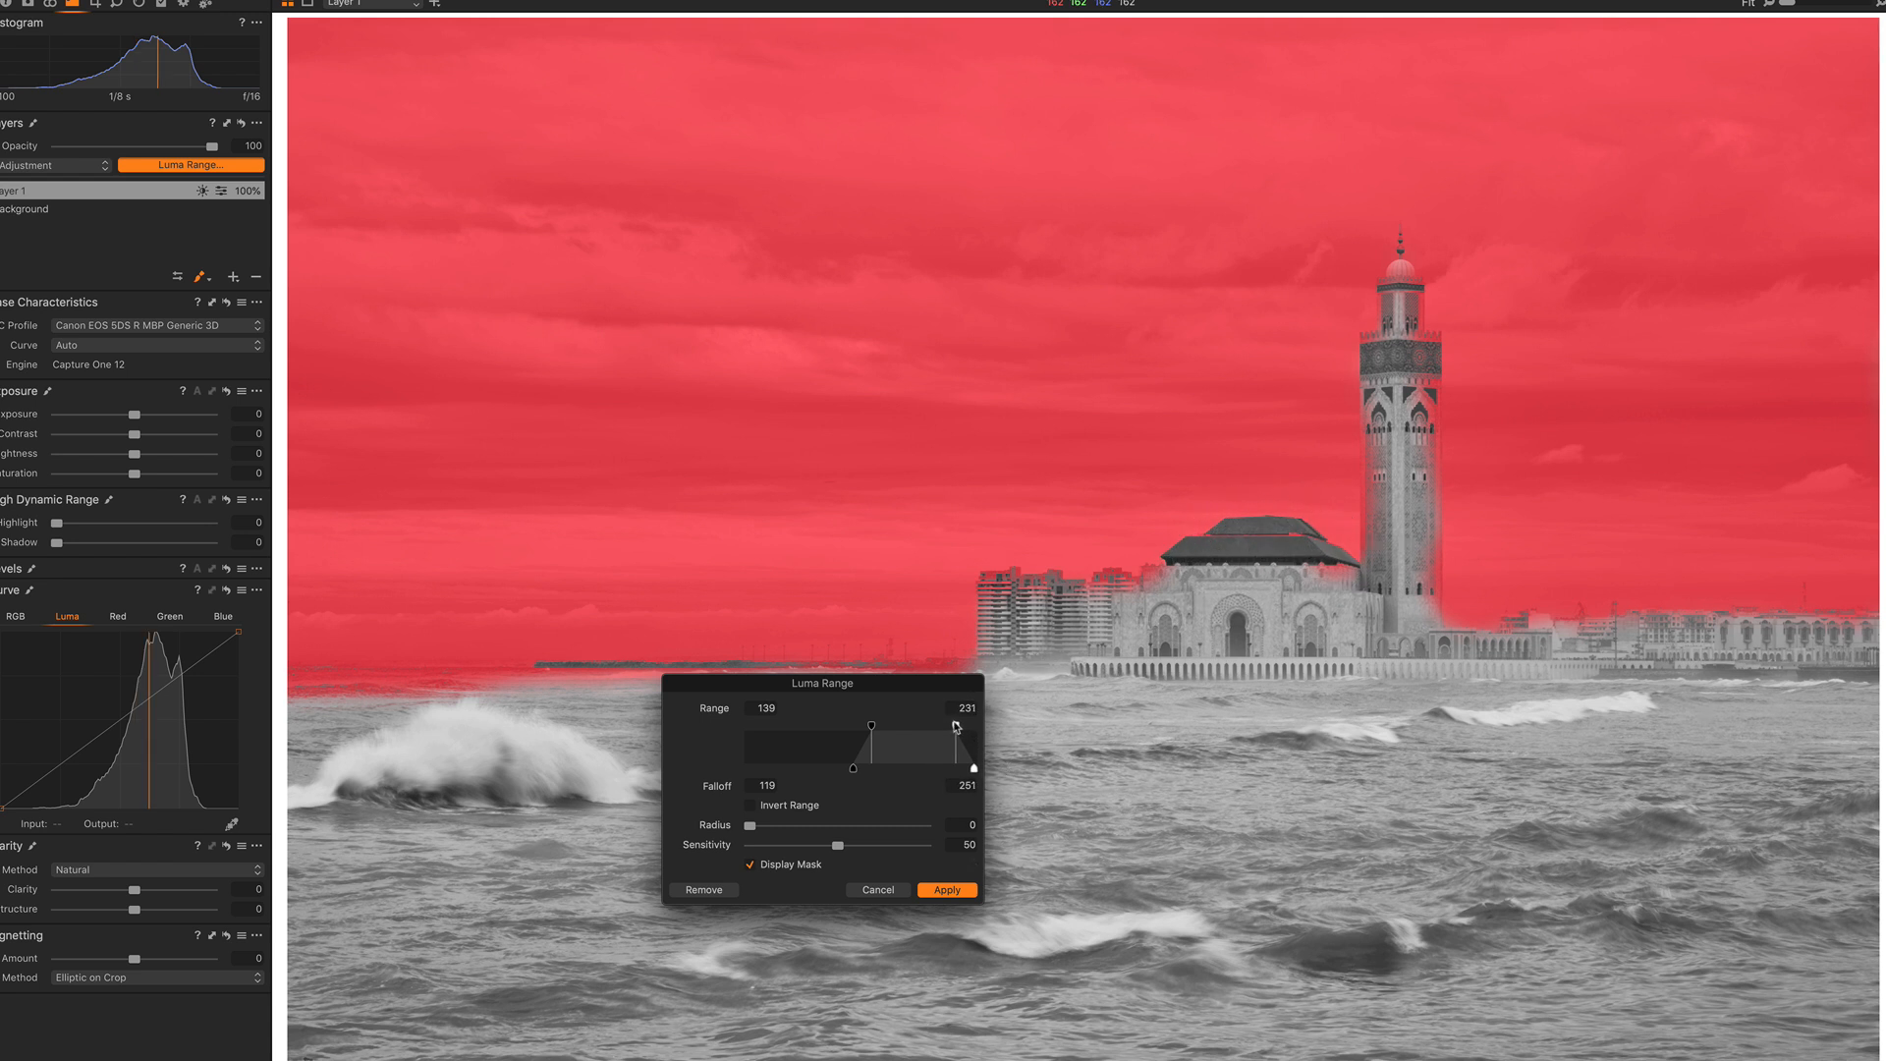
left_click_drag(941, 726, 921, 726)
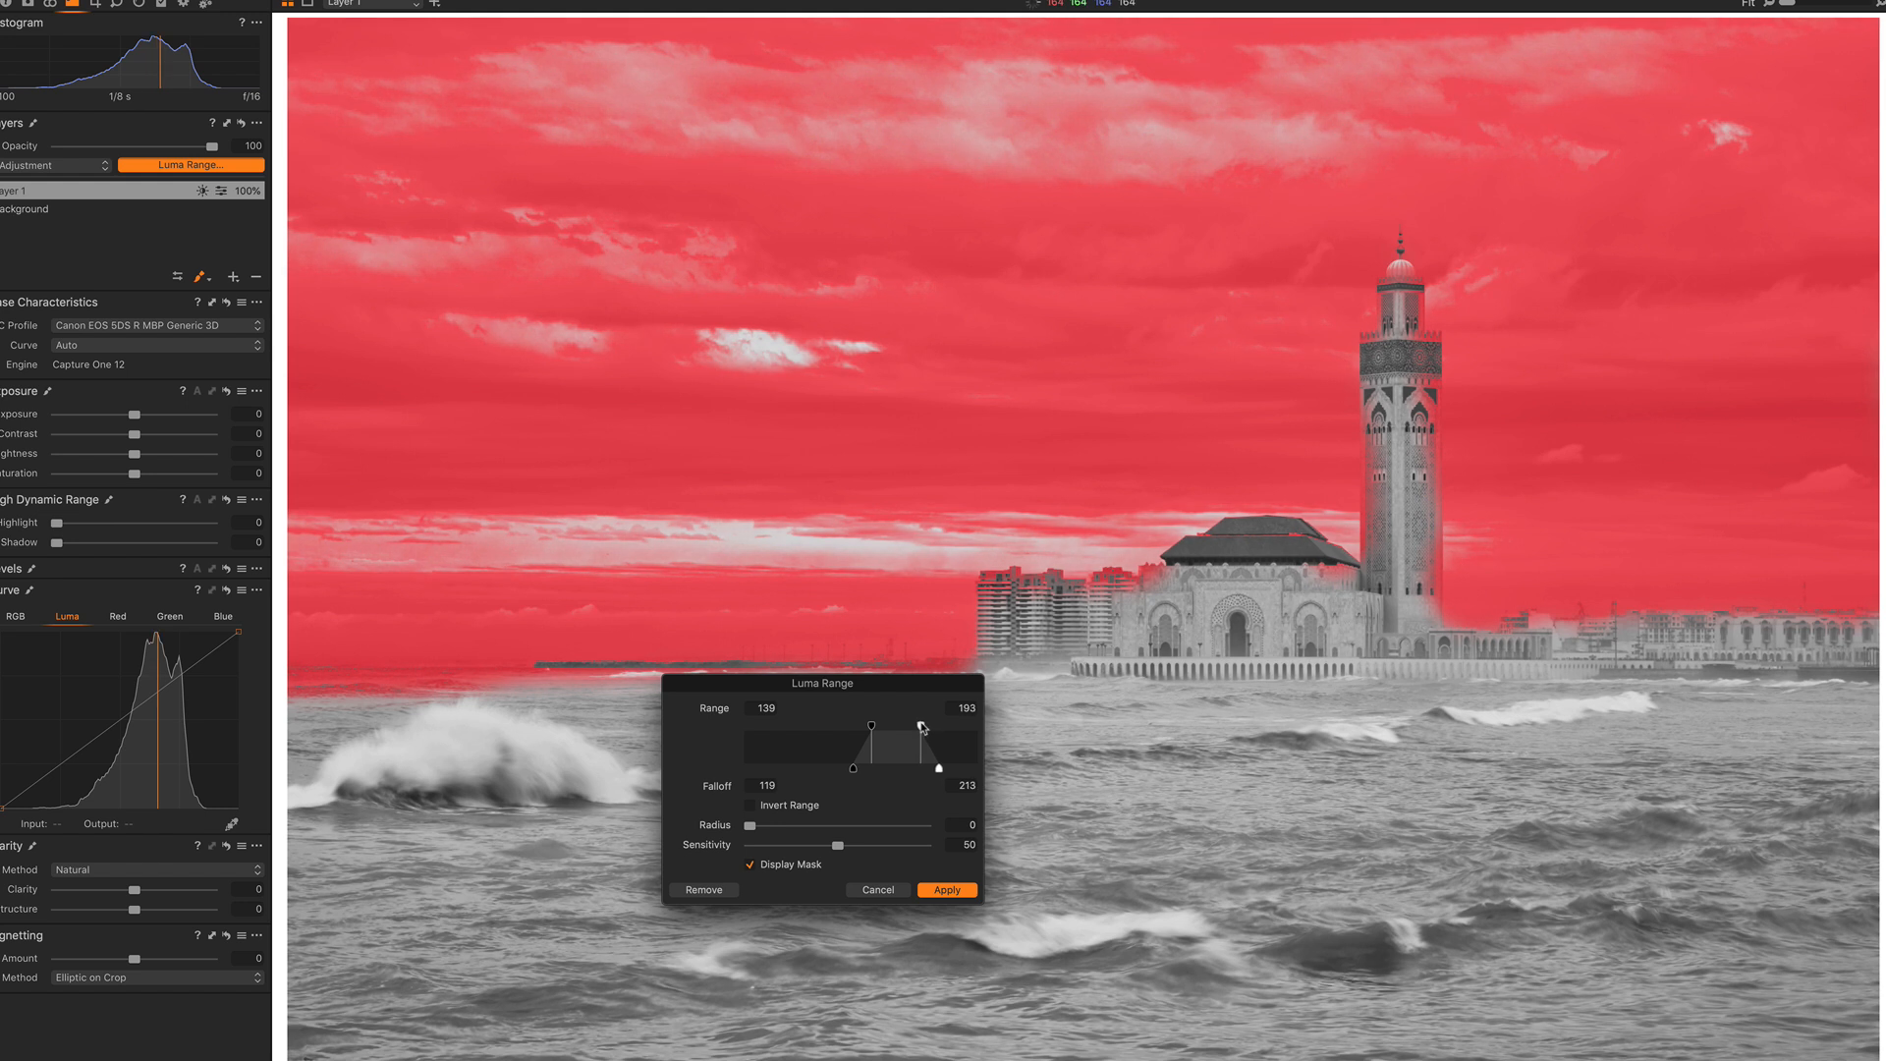
mouse_move(922, 727)
left_mouse_down()
mouse_move(946, 768)
mouse_move(919, 730)
left_mouse_up()
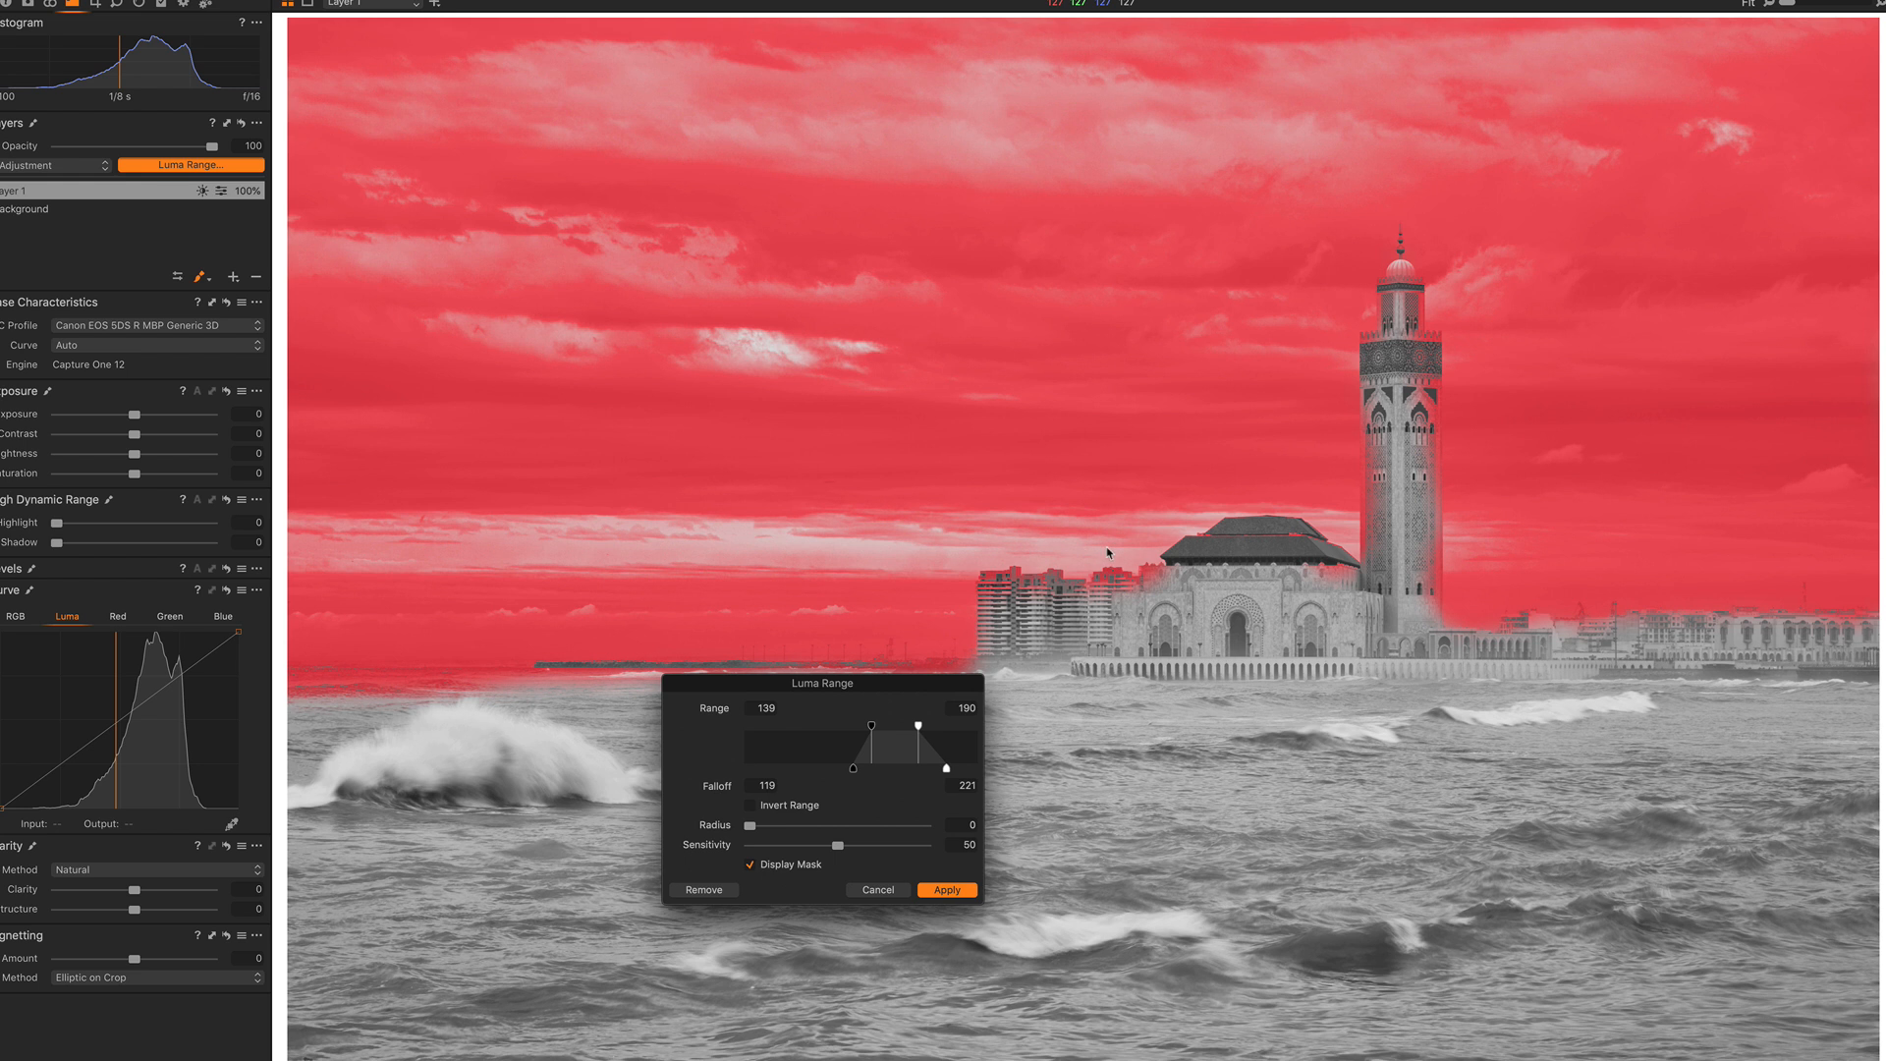
left_click(948, 891)
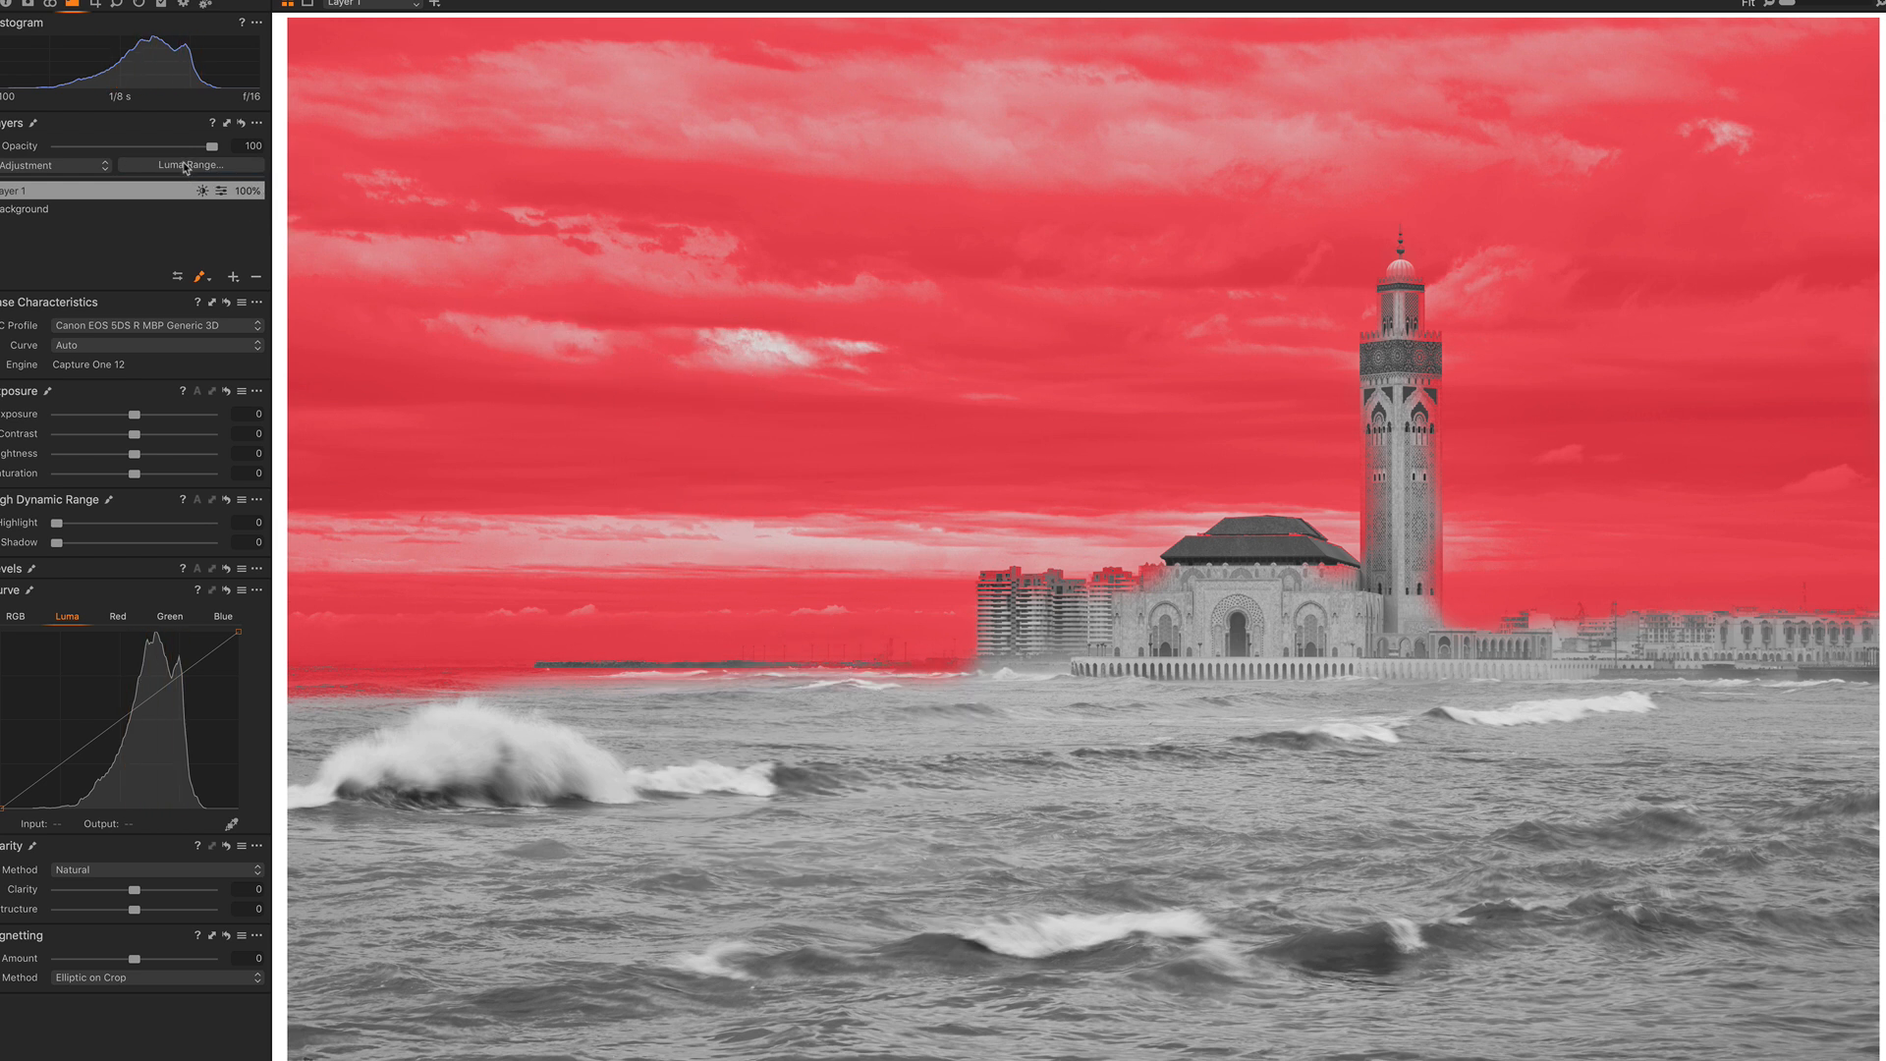
Step: Reopen Layer 1's luma range, nudge its upper limit, reapply it, and hide the mask overlay
left_click(186, 166)
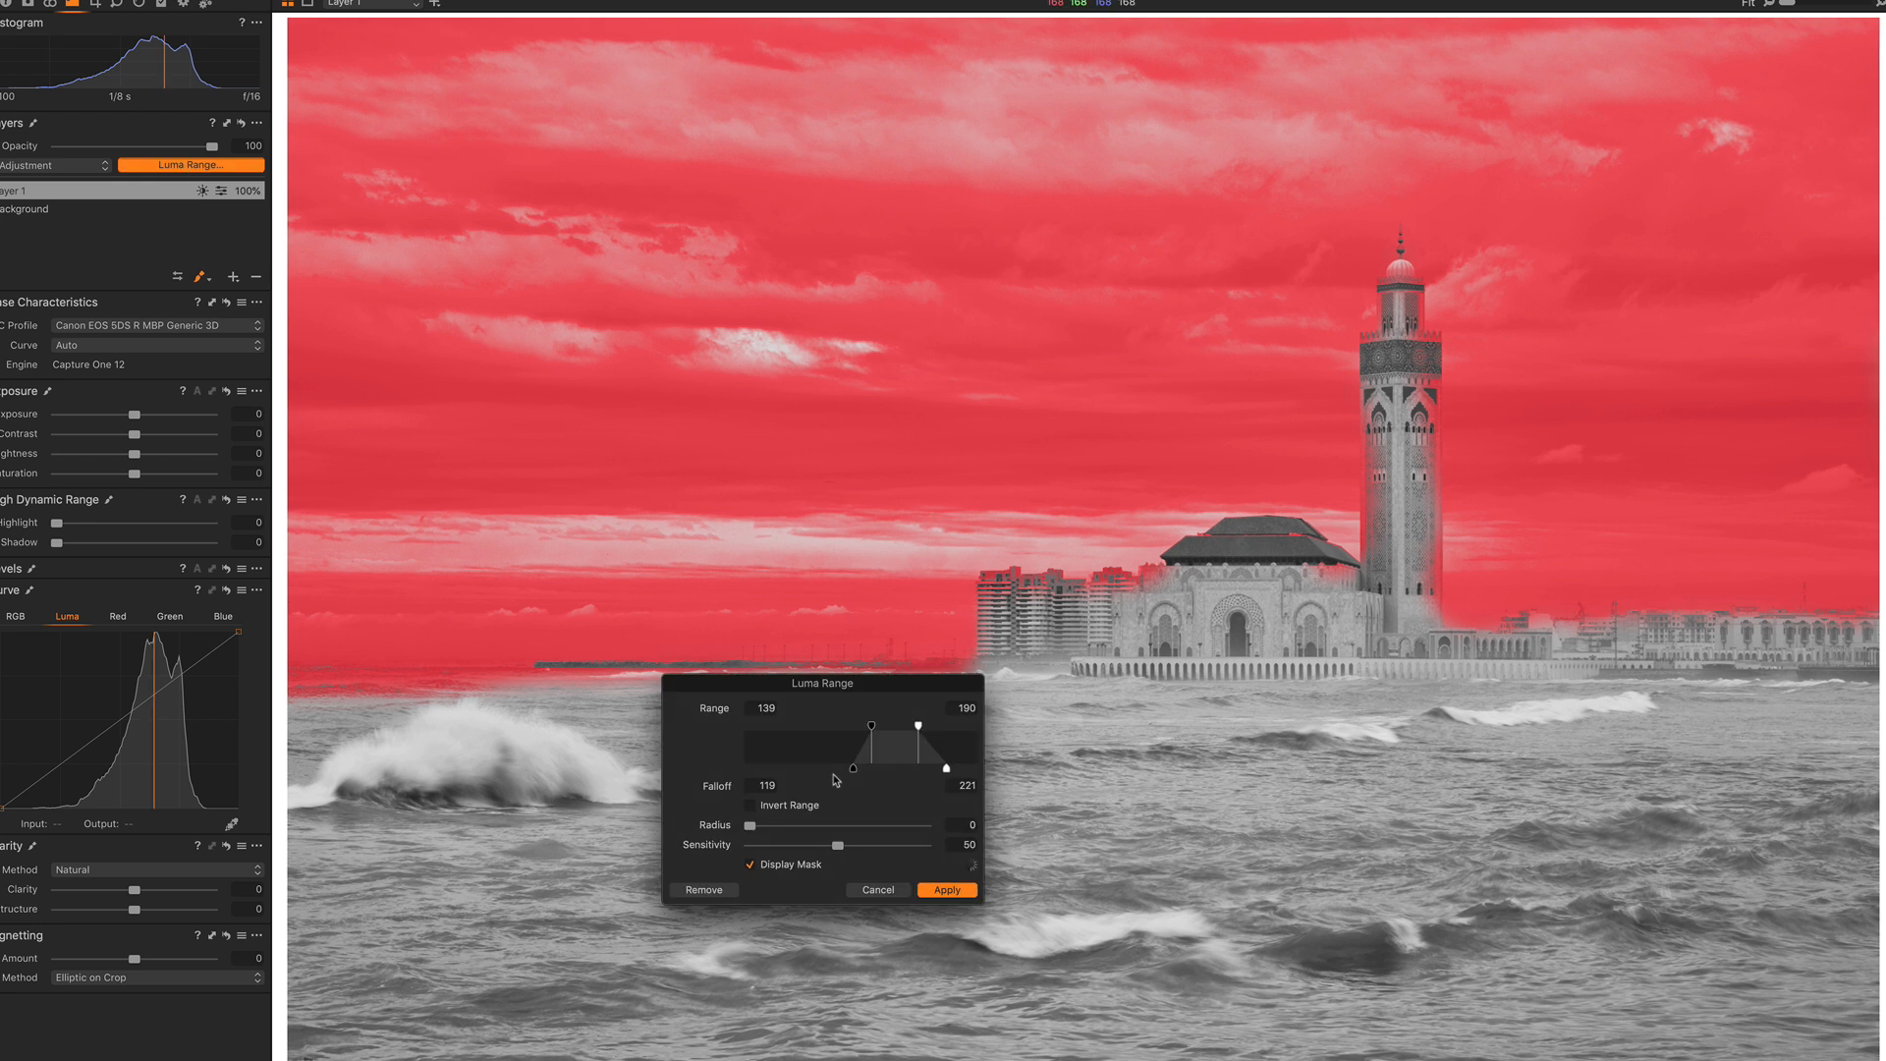
left_click_drag(918, 729, 920, 732)
left_click(946, 889)
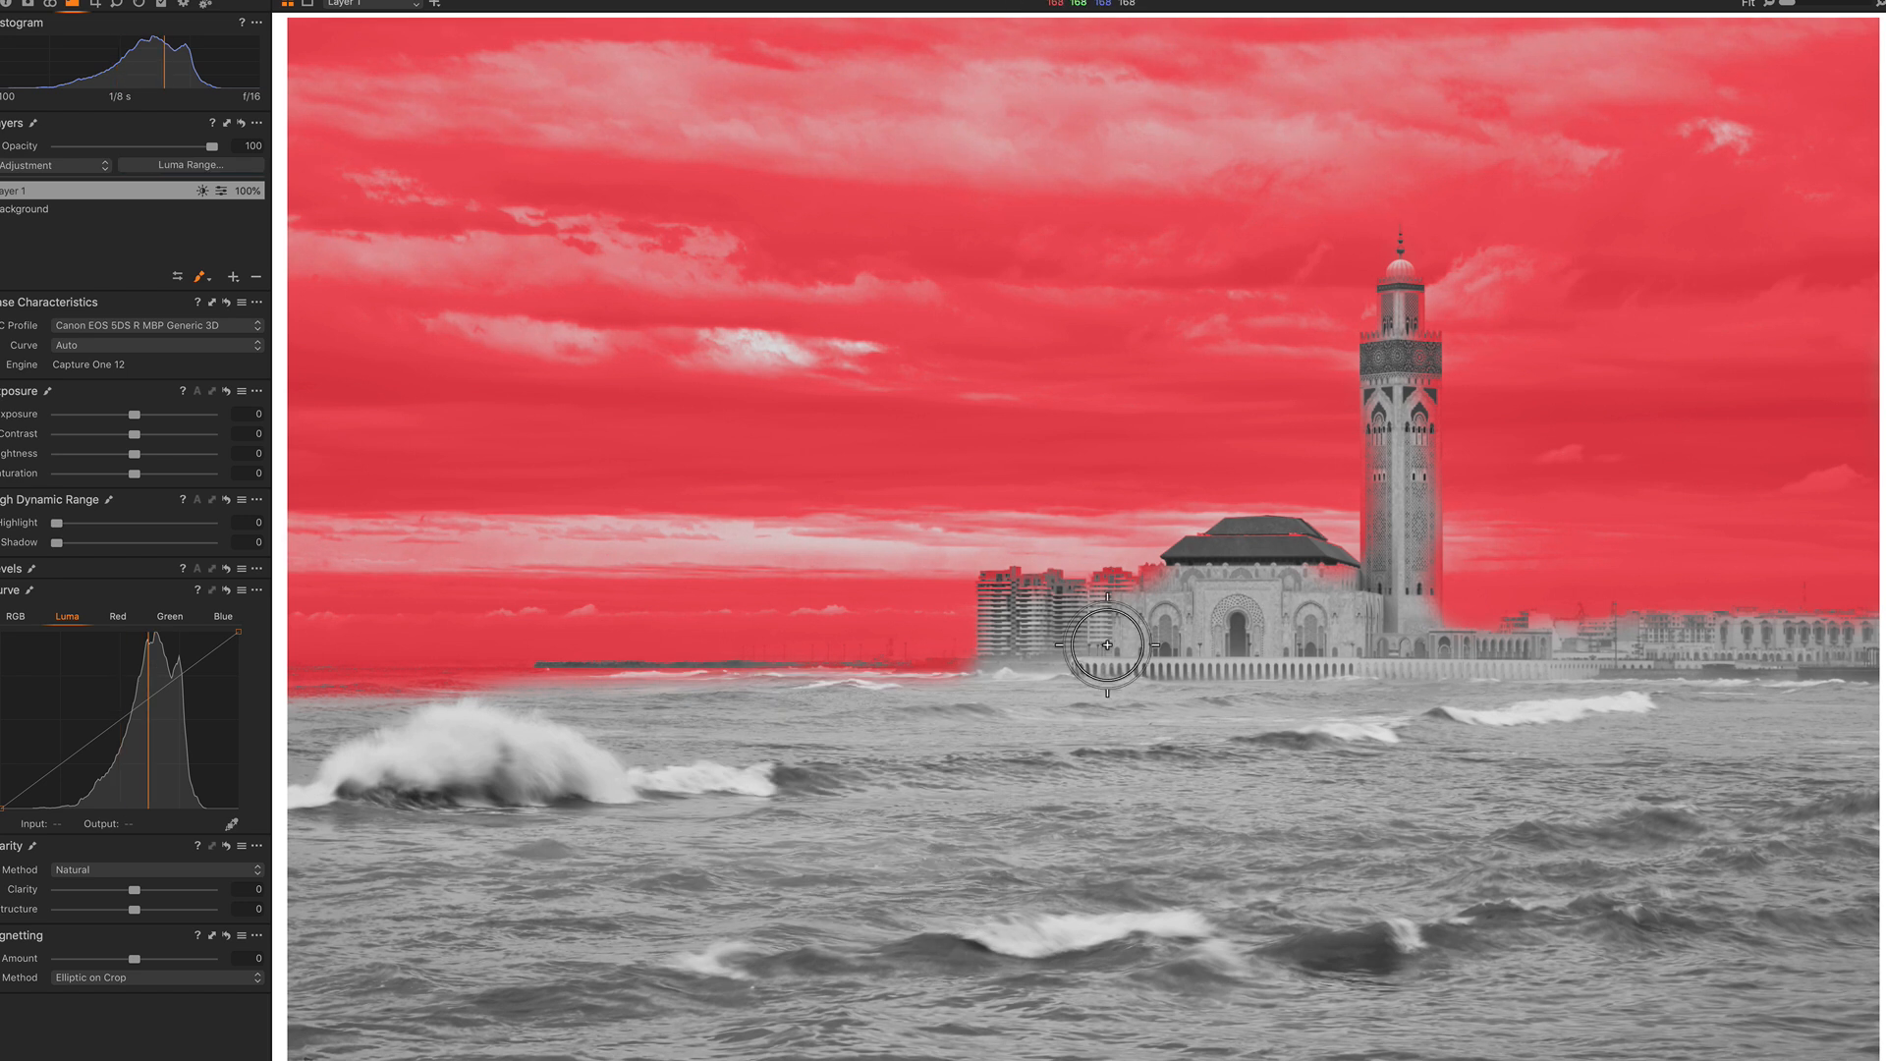
key("m")
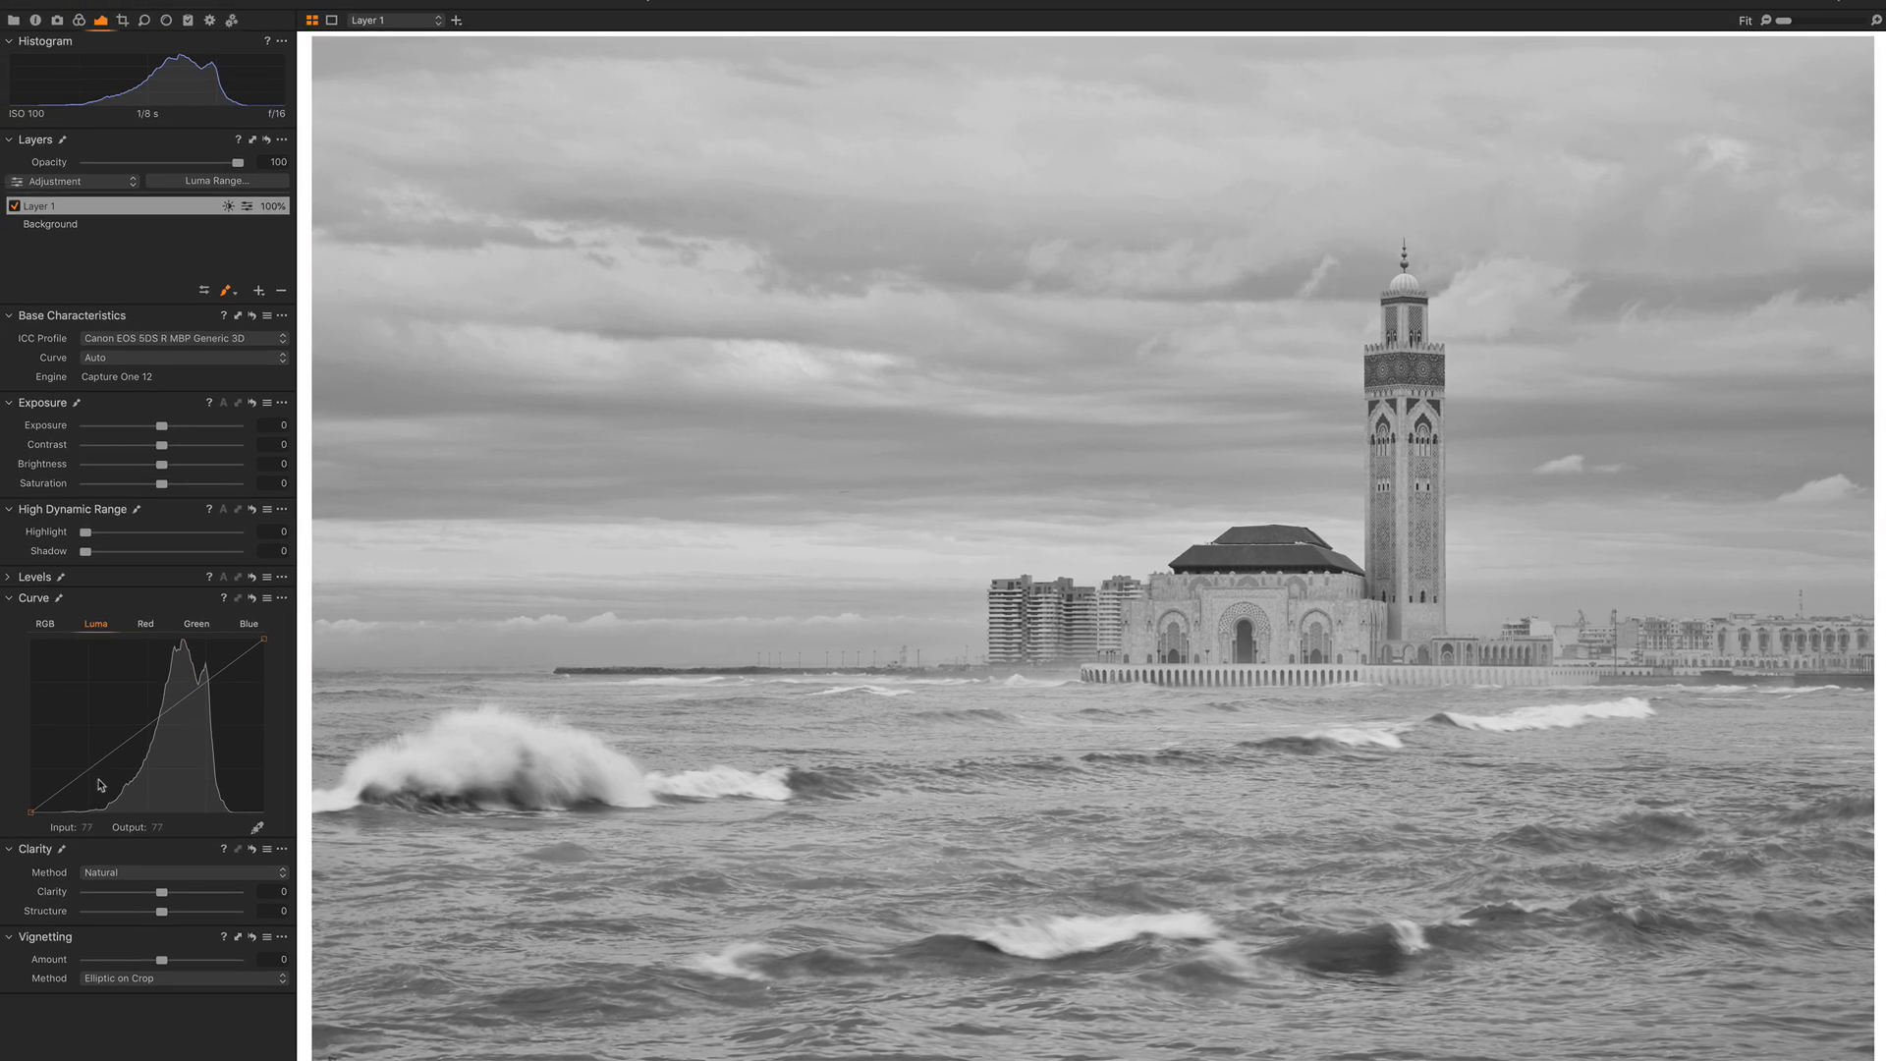
Step: Darken Layer 1's shadows with a lowered point on the Luma curve and anchor the highlights with a point at 192
left_click_drag(98, 765, 102, 778)
left_click_drag(251, 877, 251, 874)
left_click_drag(531, 664, 524, 635)
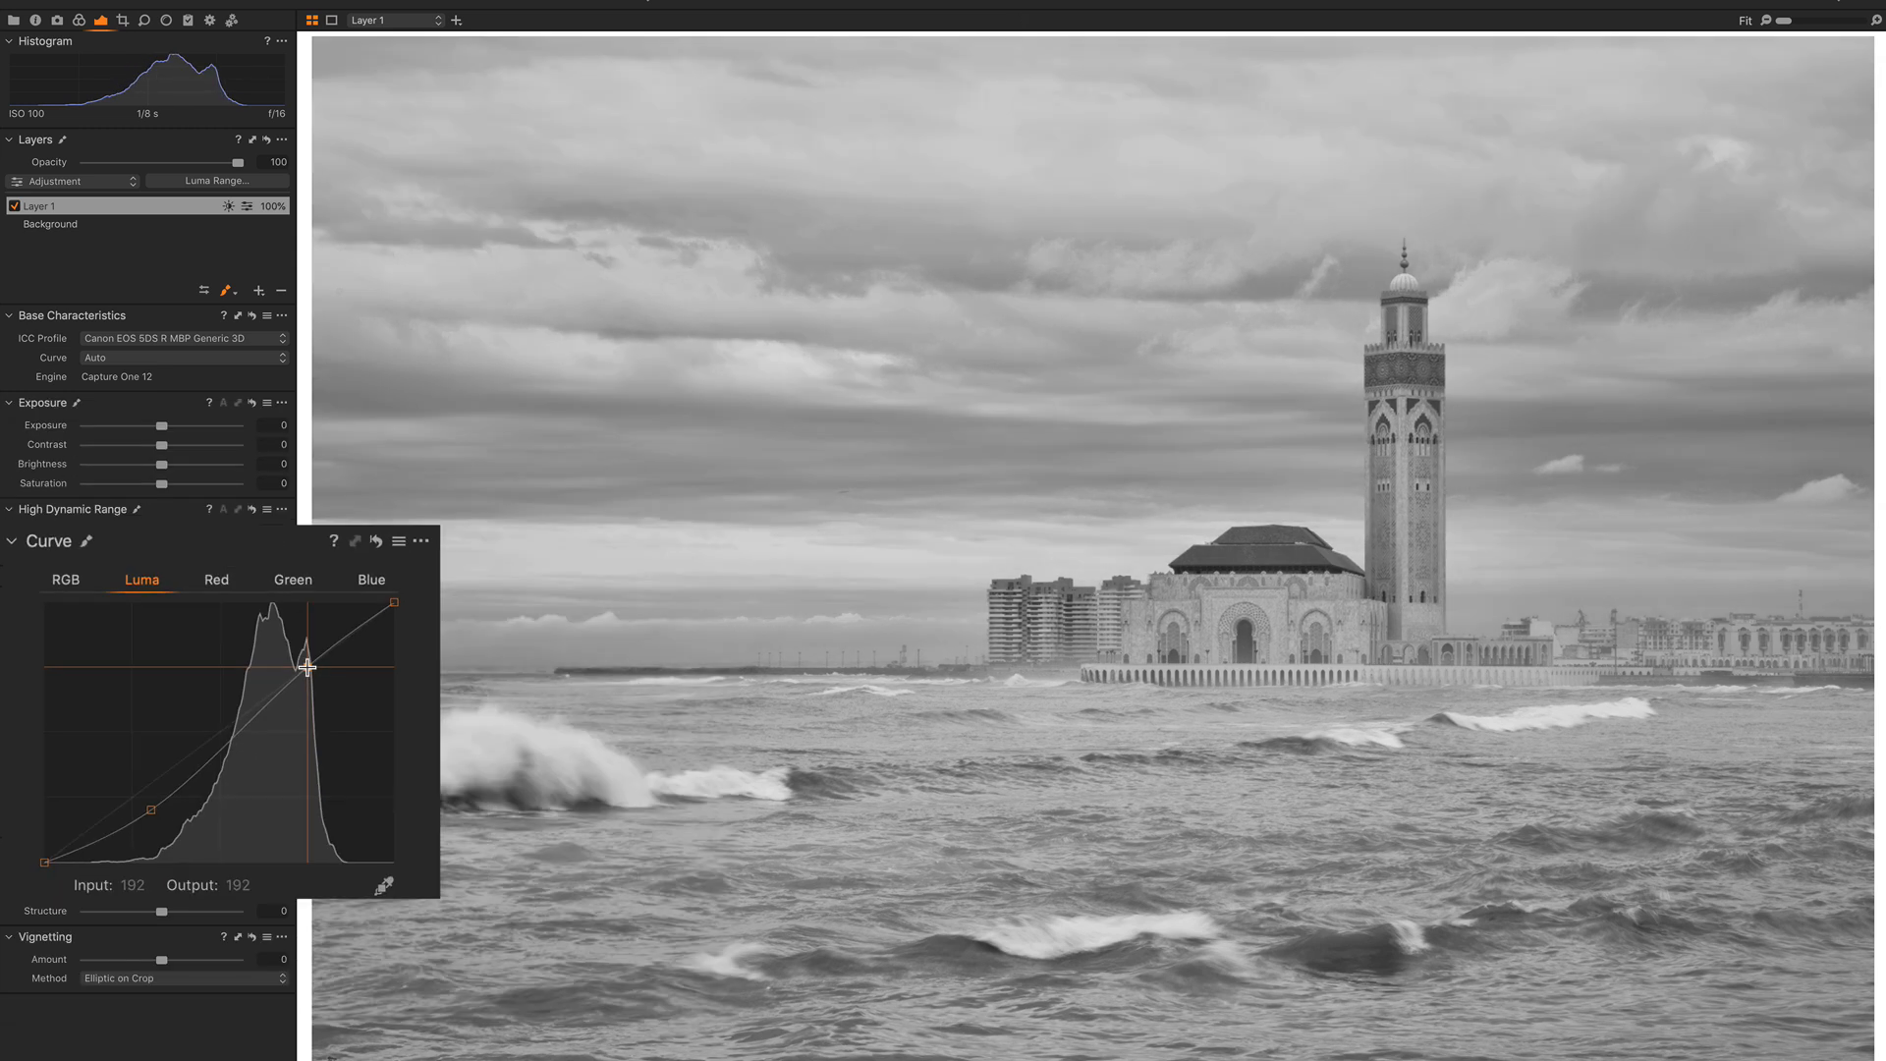
left_click_drag(101, 775, 111, 783)
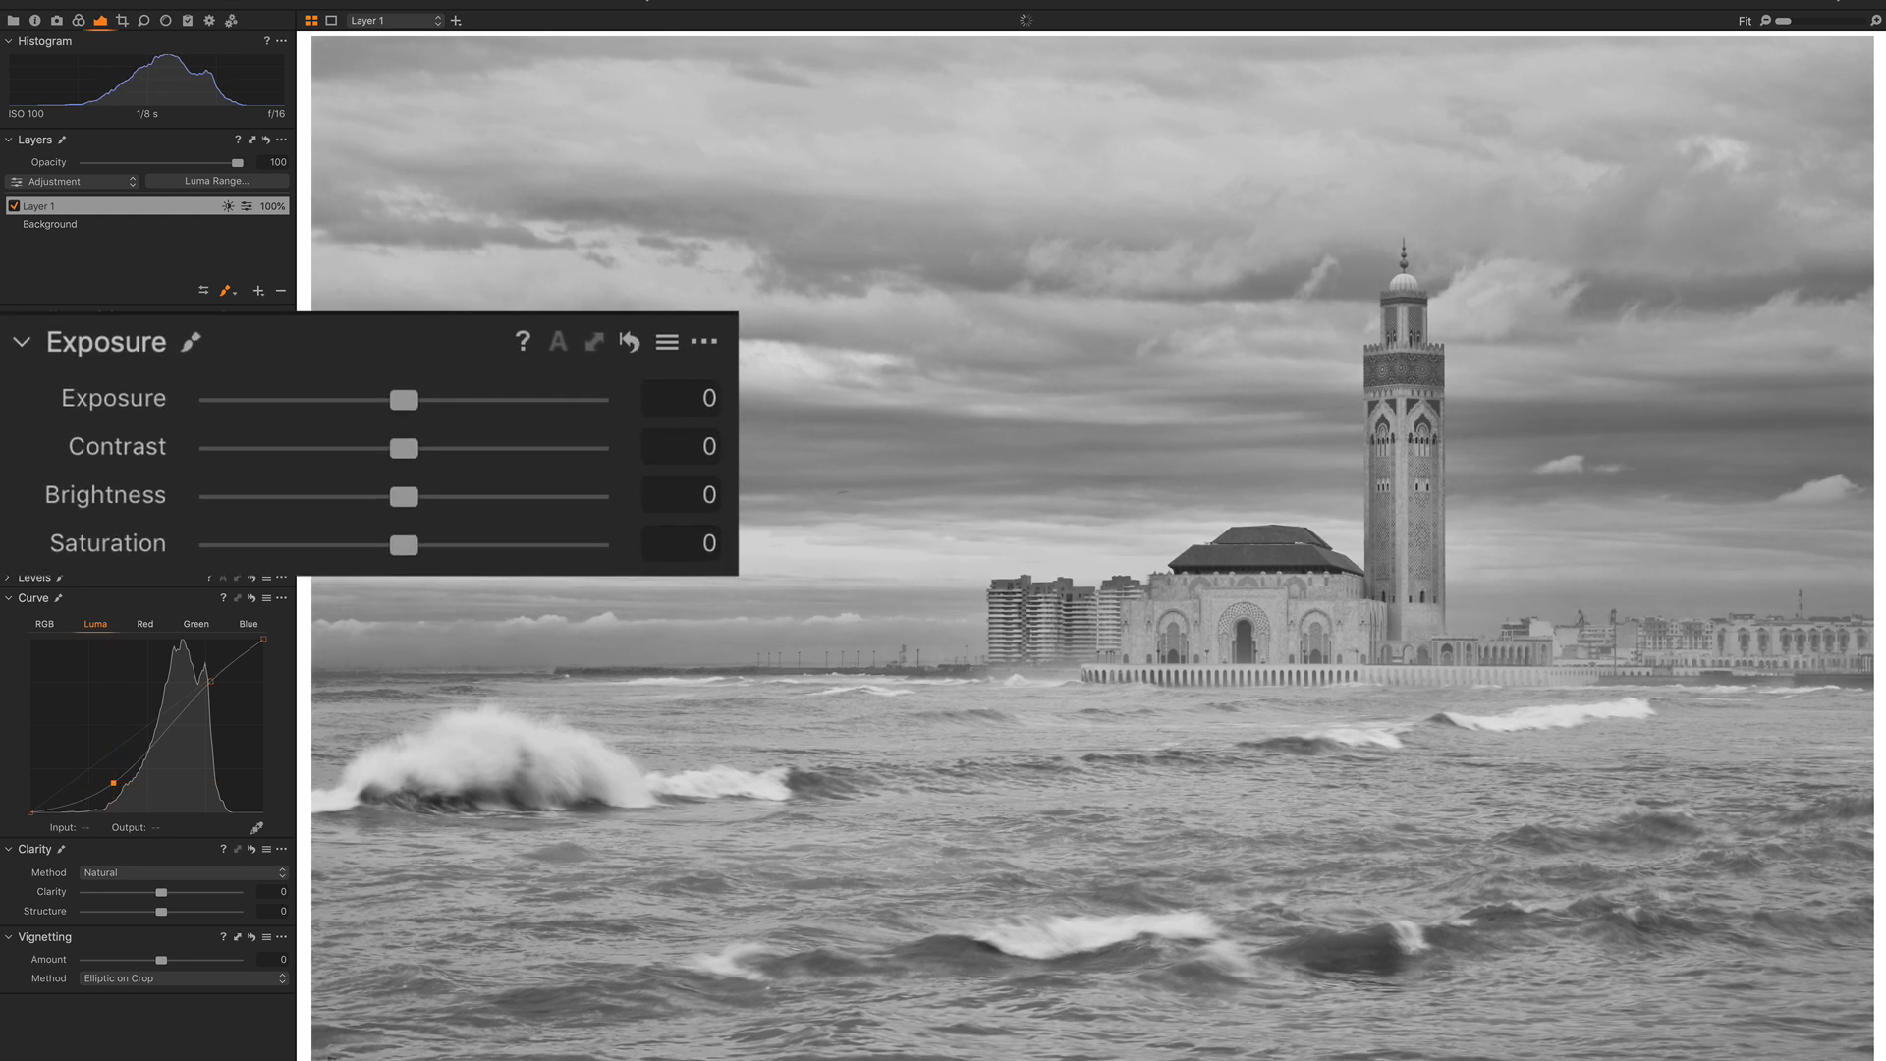
Step: Set Layer 1's exposure to -0.06 and its High Dynamic Range highlight to 25
left_click_drag(404, 400, 400, 400)
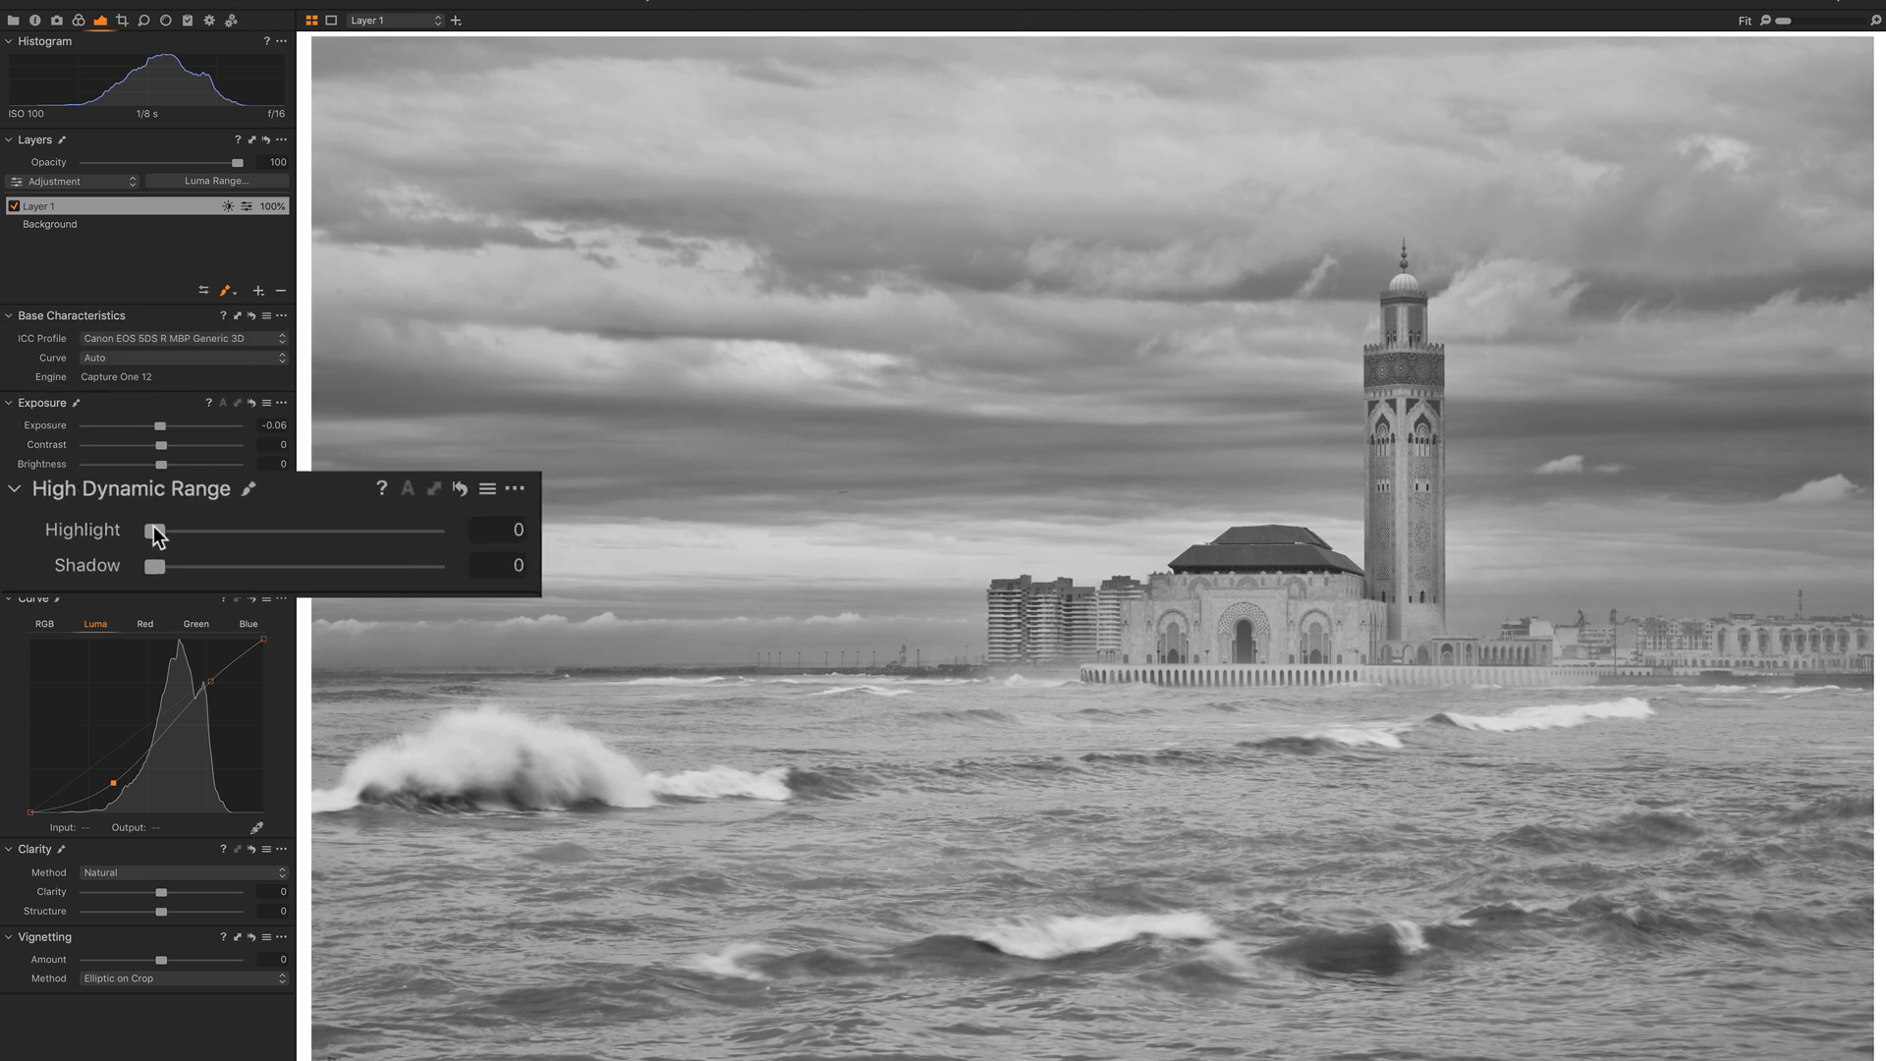
left_click_drag(85, 532, 115, 531)
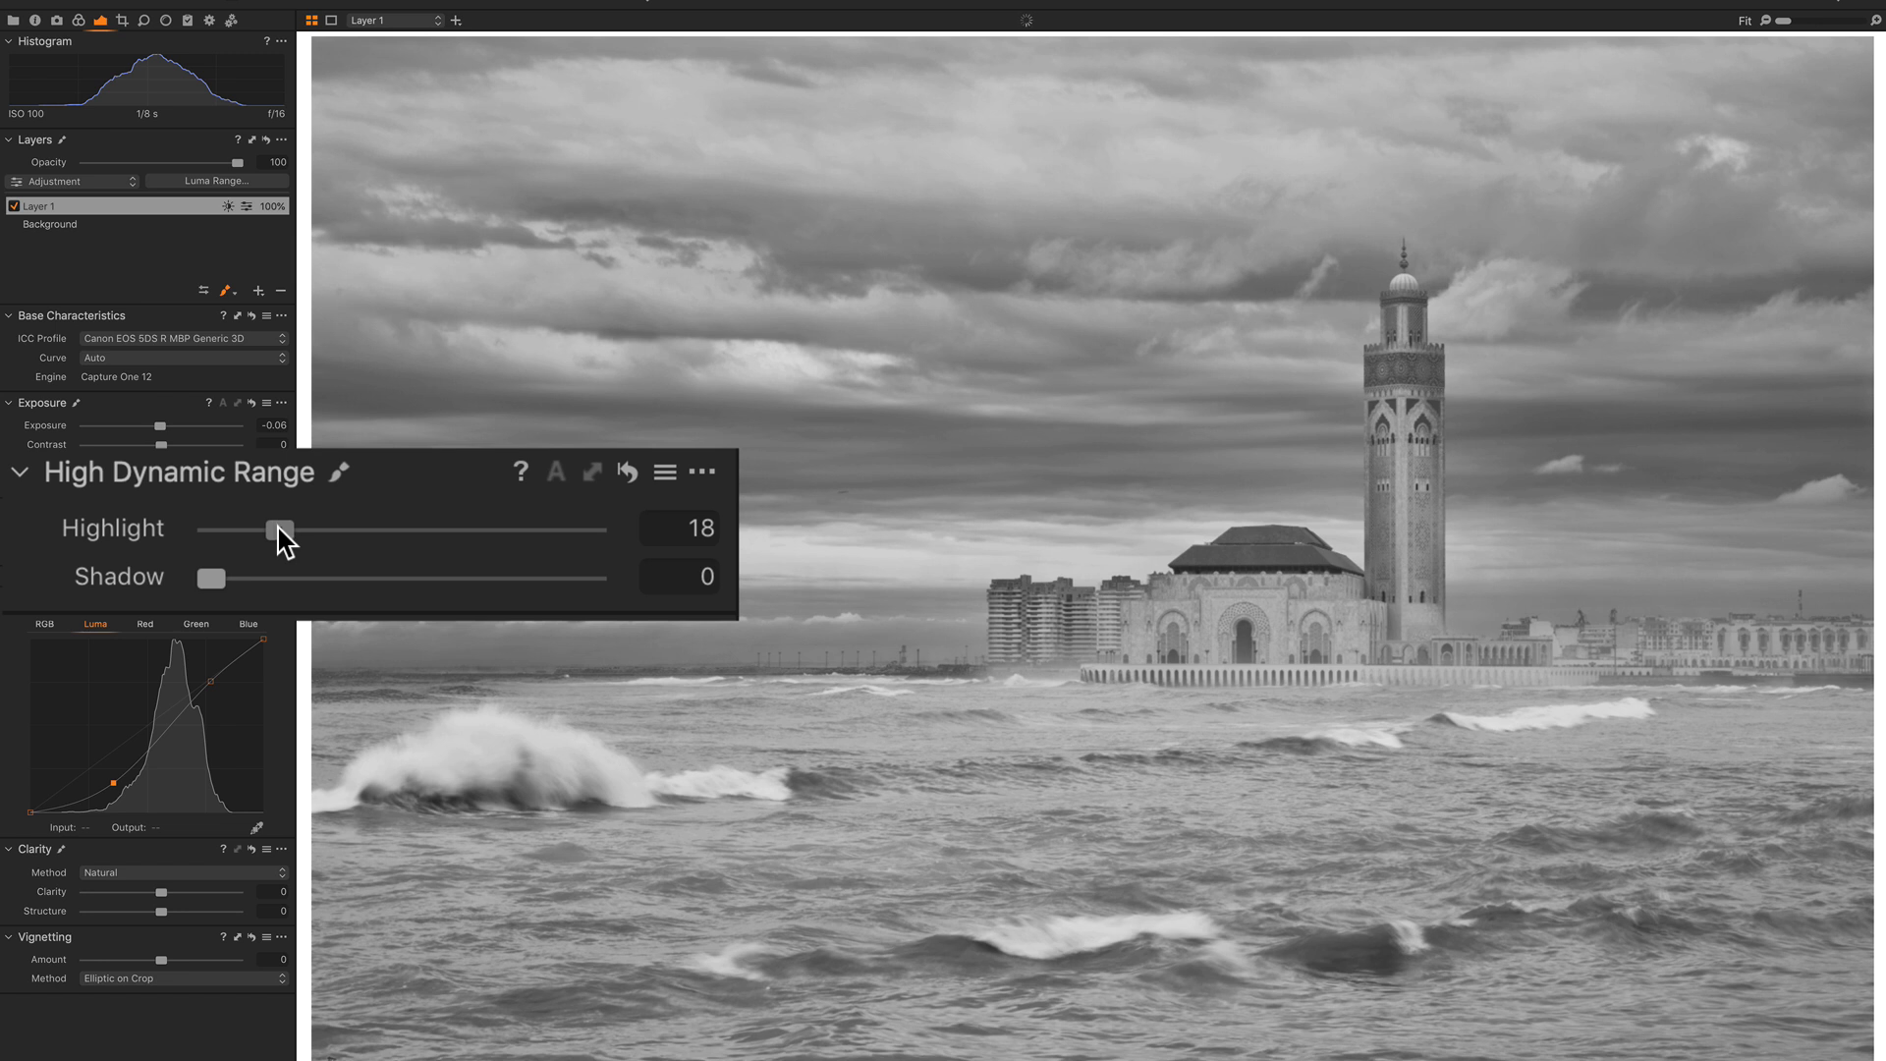
left_click_drag(150, 534, 162, 534)
Step: Rename Layer 1 as Sky
left_click(44, 207)
double_click(44, 207)
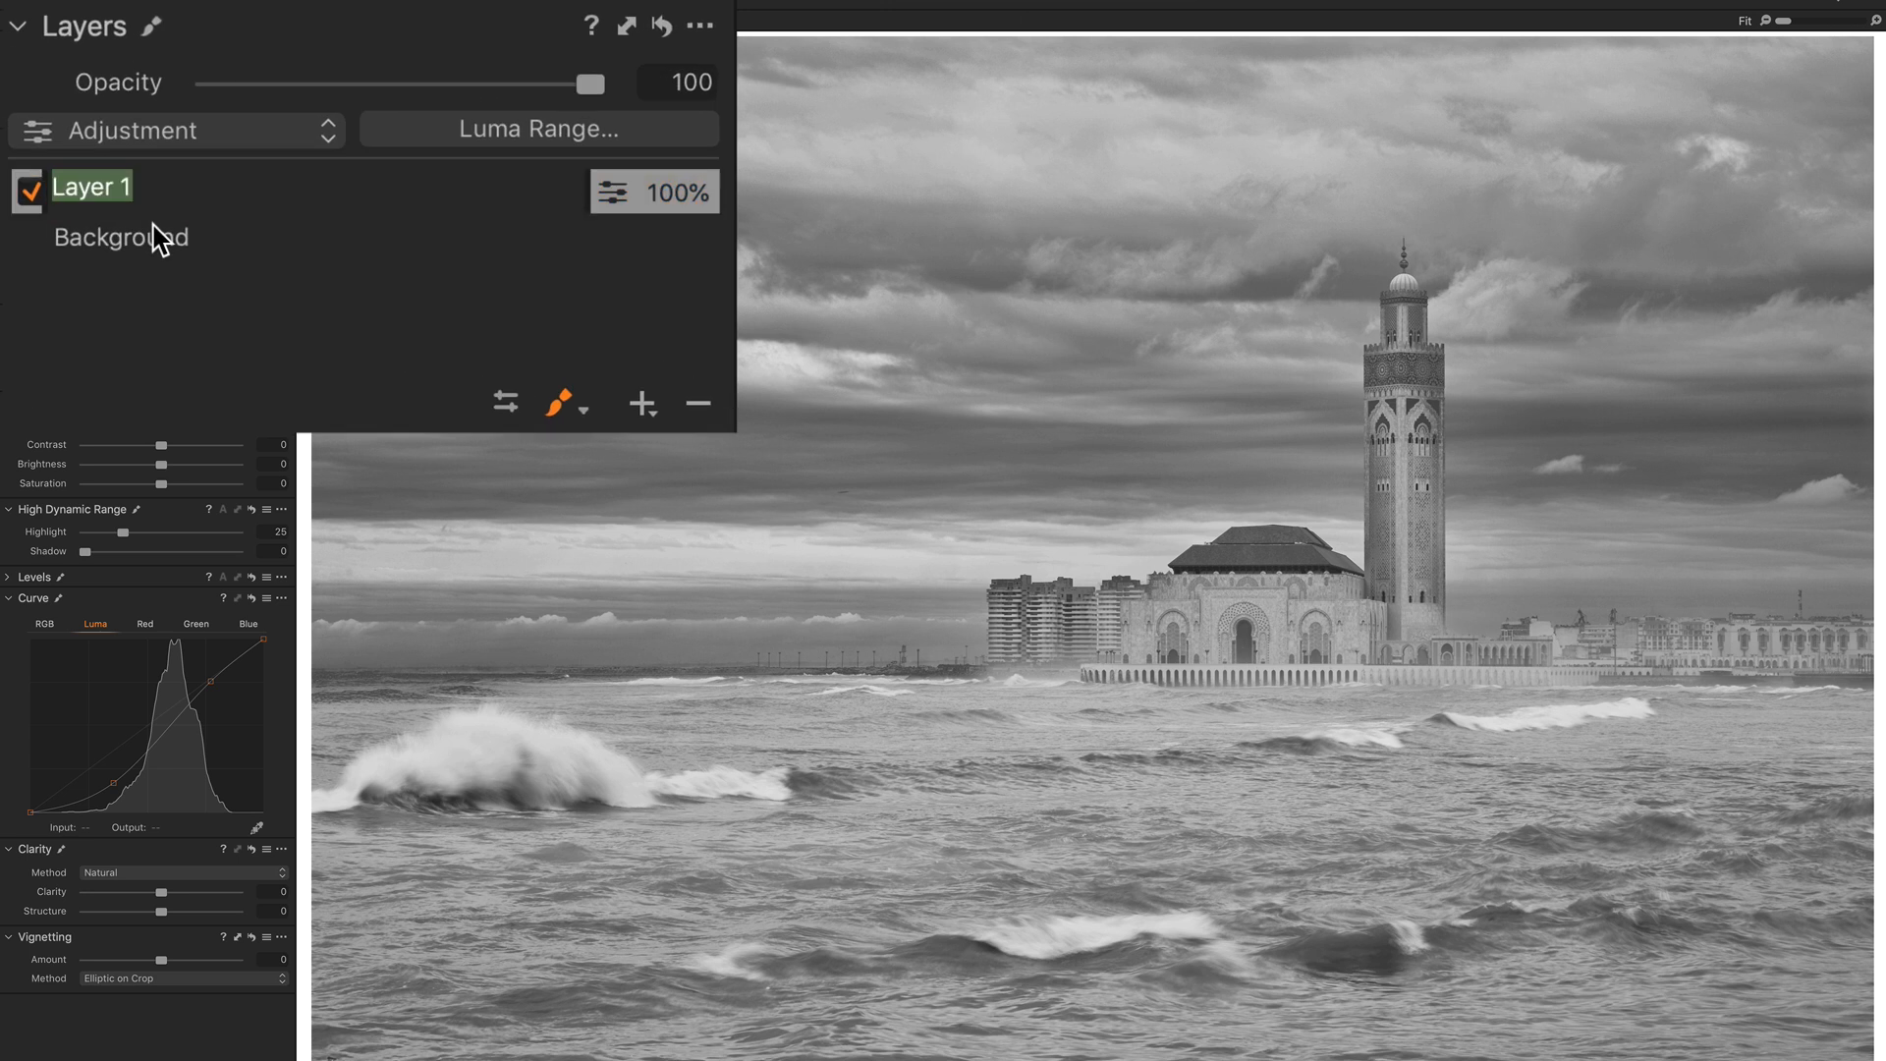
type("Sky")
key("Return")
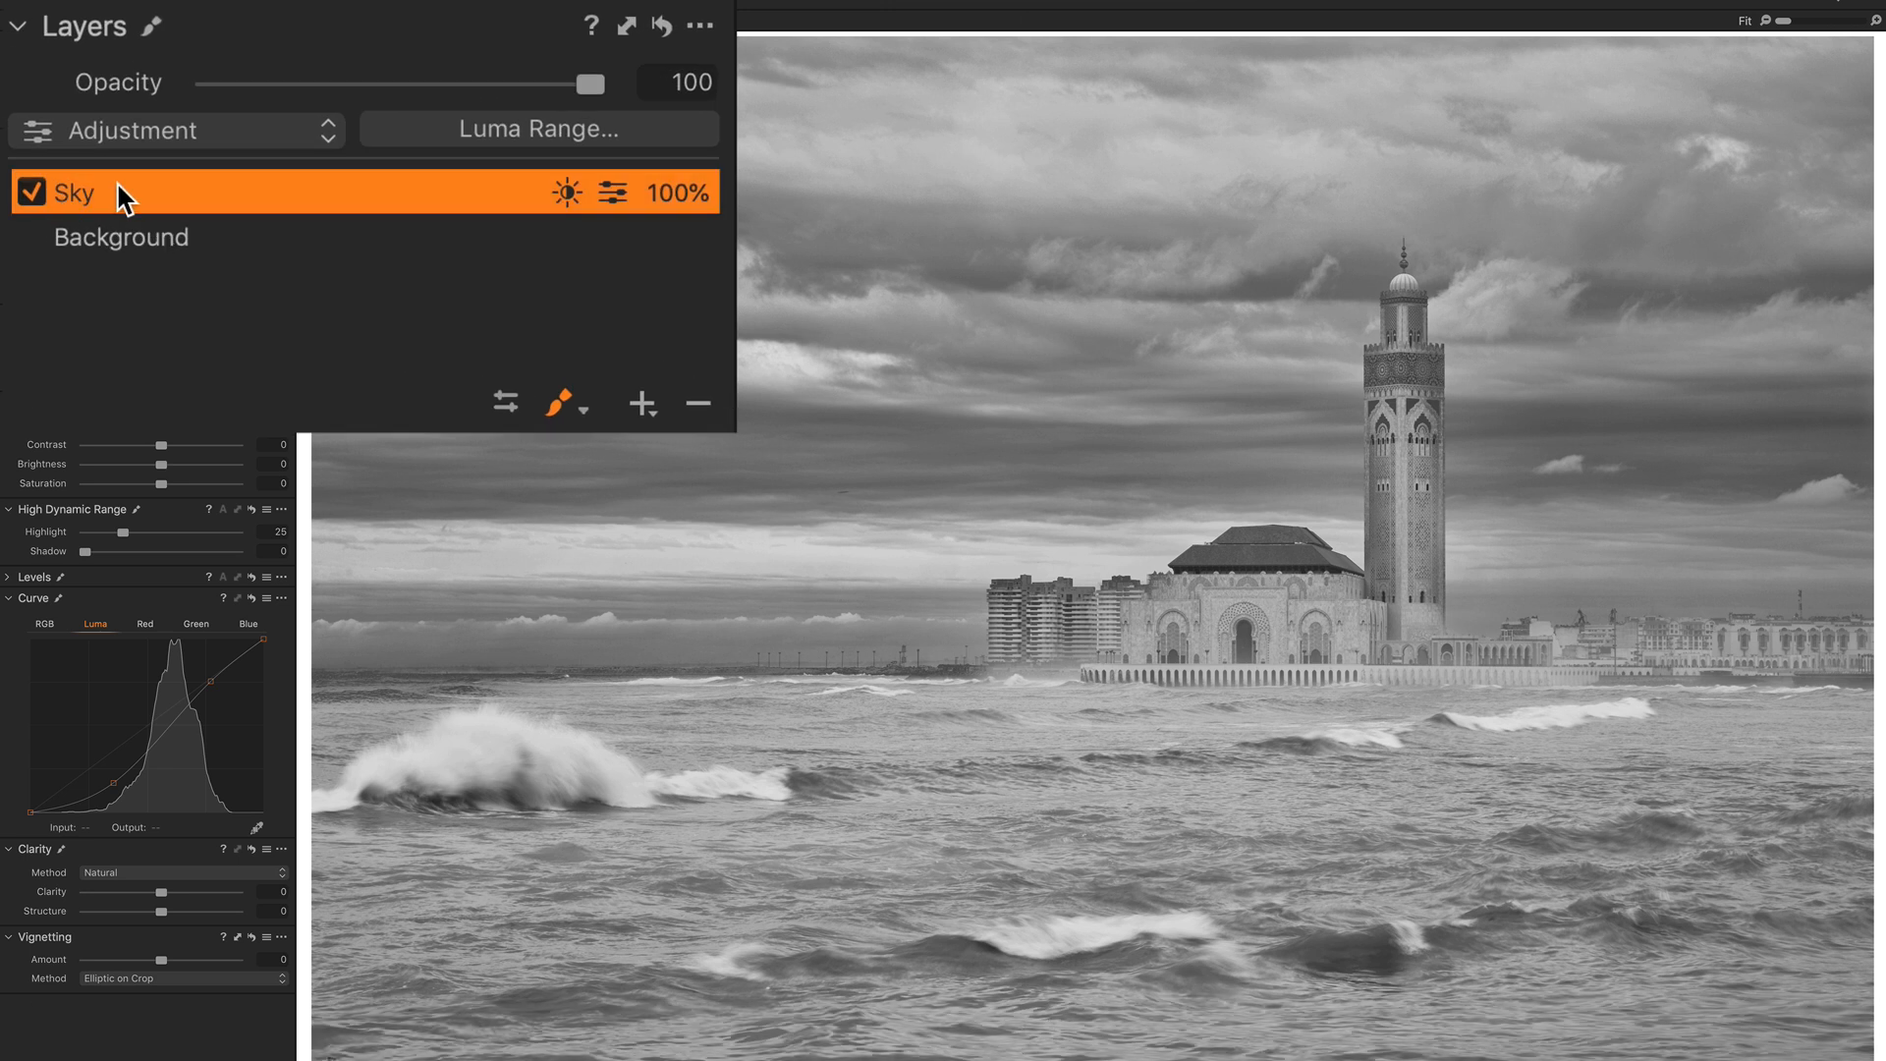
Step: Switch the Sky layer off and on to compare the photo with and without its adjustments
left_click(32, 194)
left_click(32, 193)
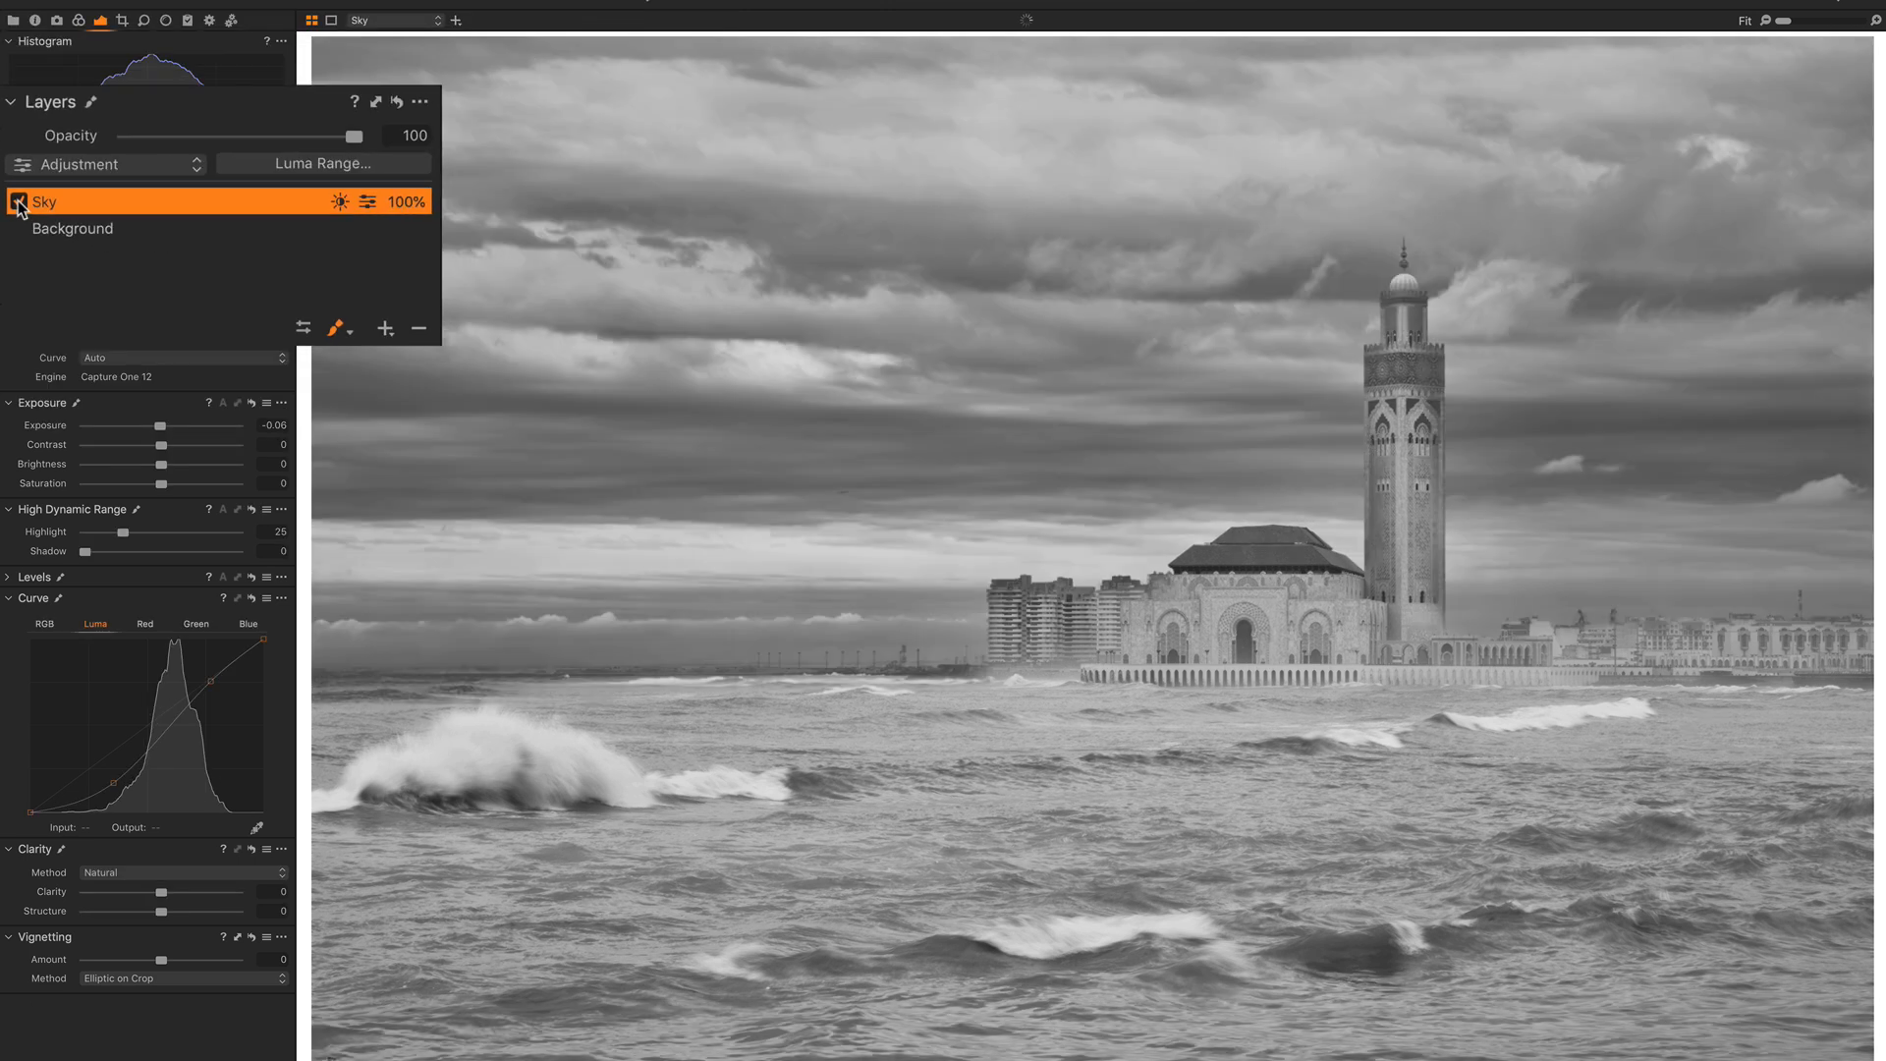
left_click(13, 206)
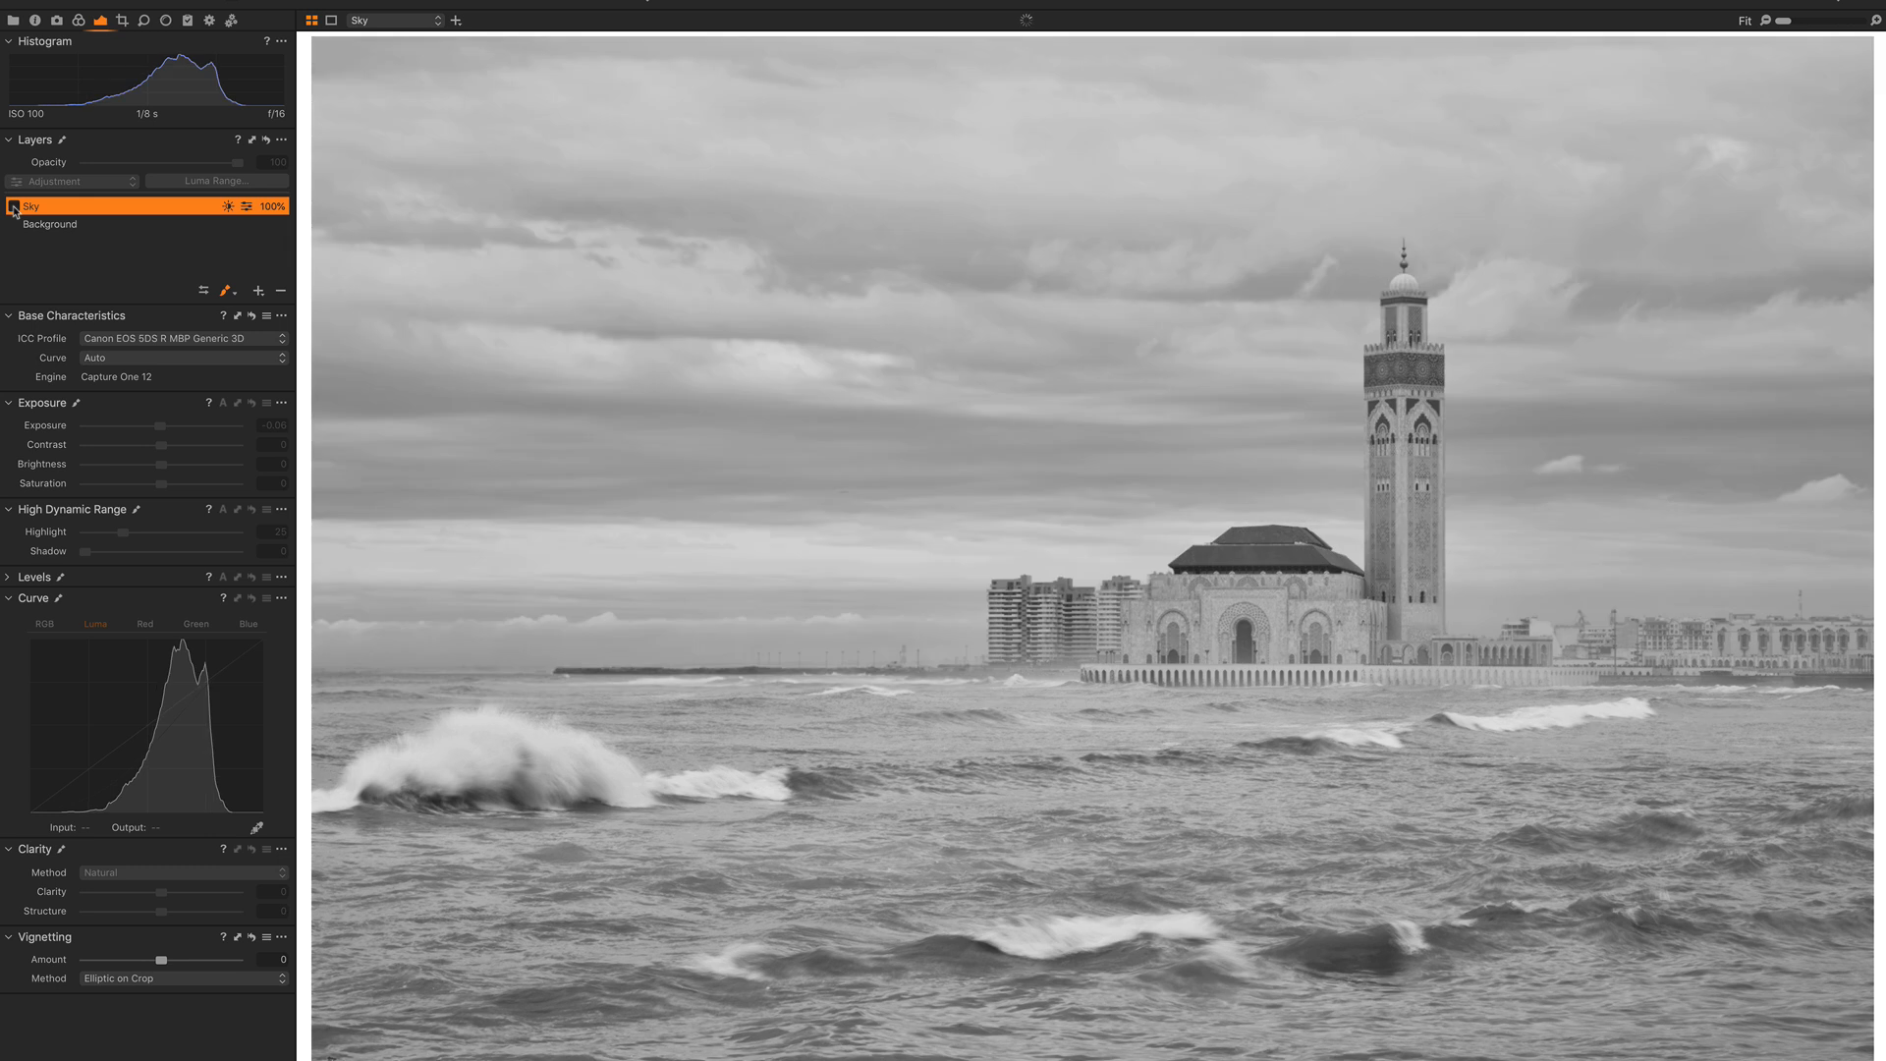
left_click(12, 207)
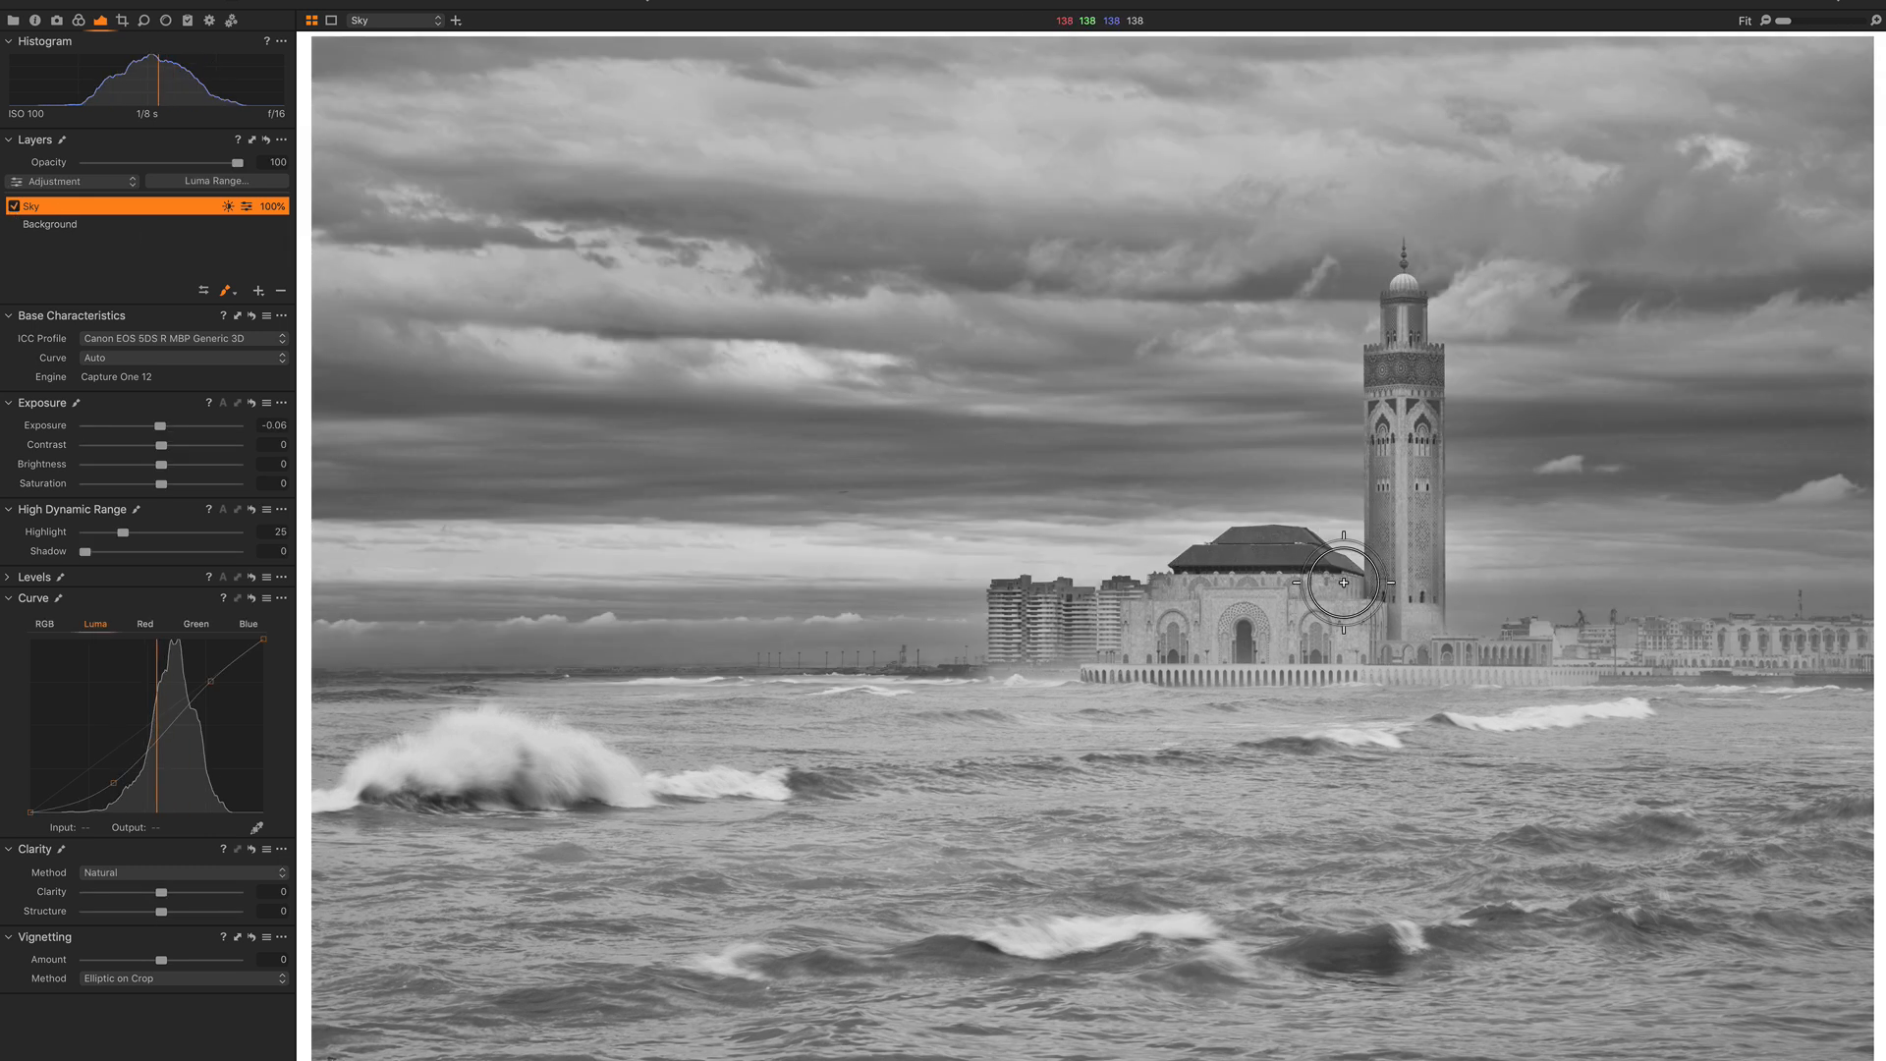
Step: Erase the Sky layer's mask from the minaret and along the coastal buildings beside it, resizing the eraser as needed
key("e")
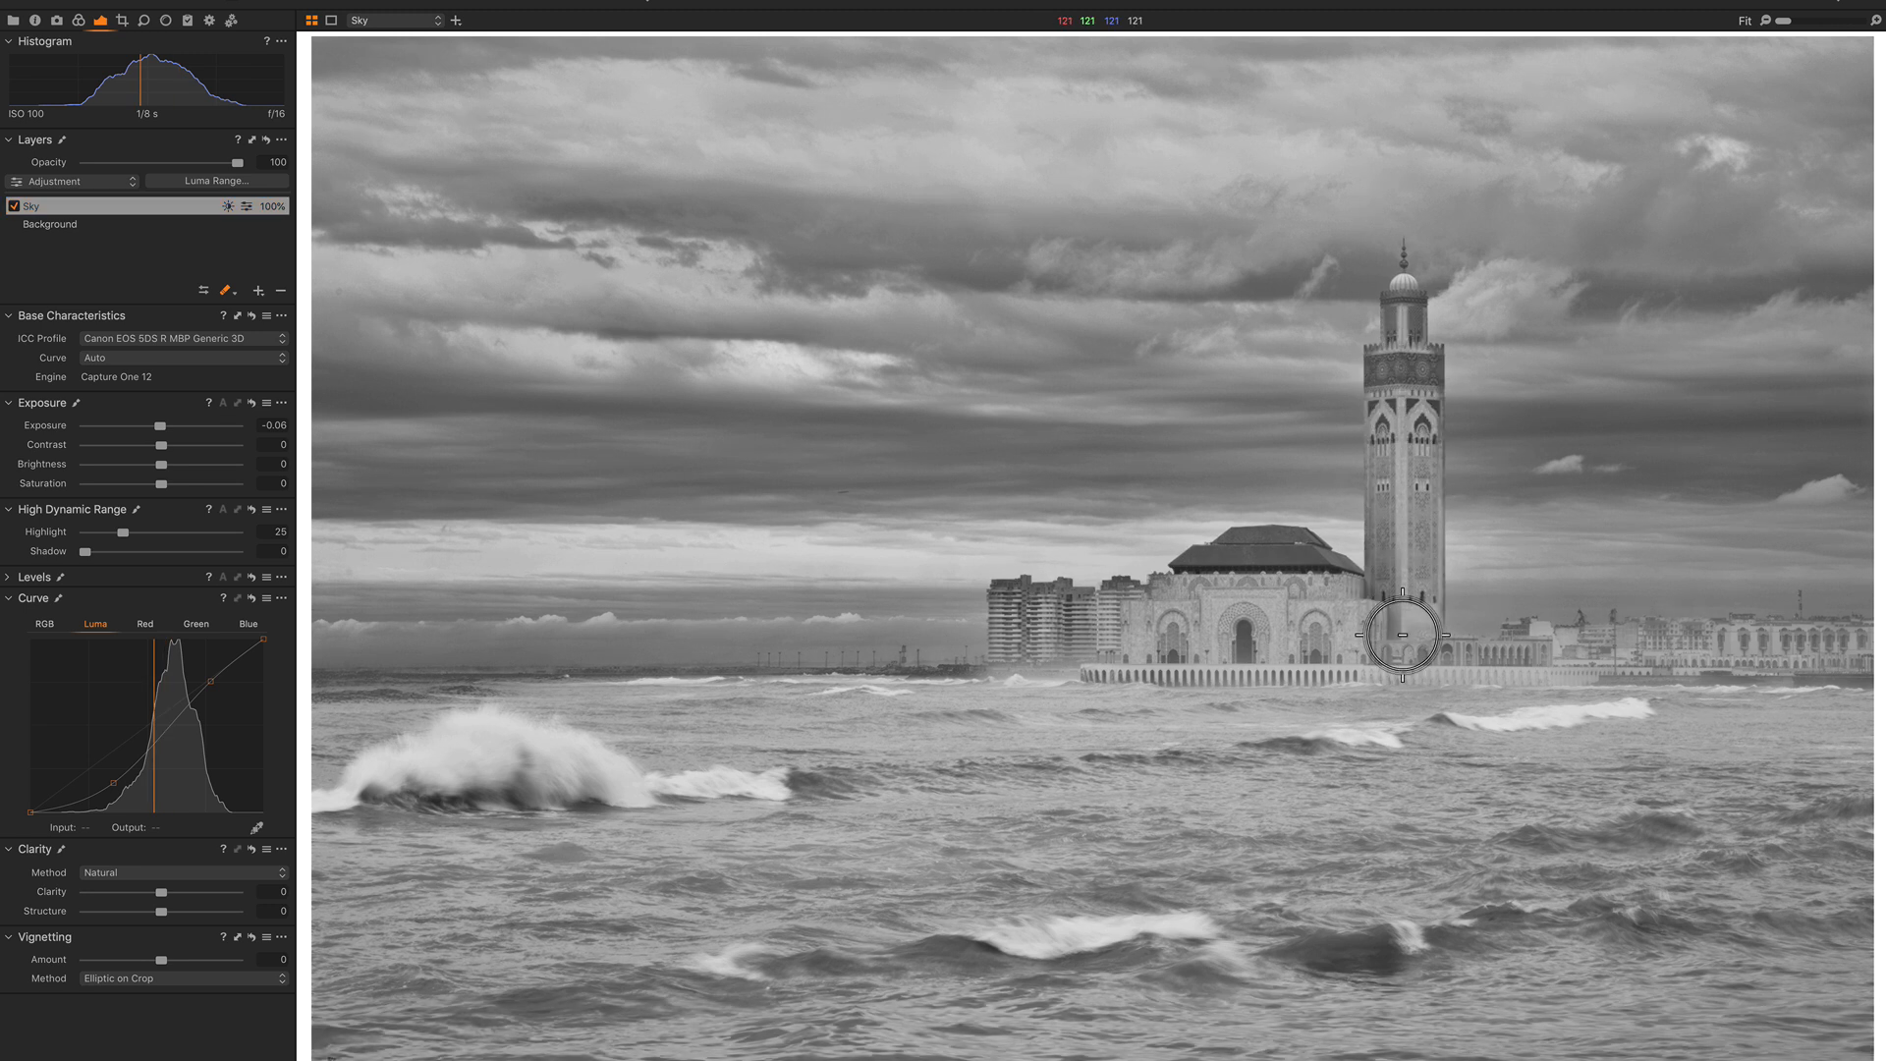
mouse_move(1406, 602)
left_mouse_down()
mouse_move(1405, 623)
mouse_move(1401, 377)
left_mouse_up()
key("[")
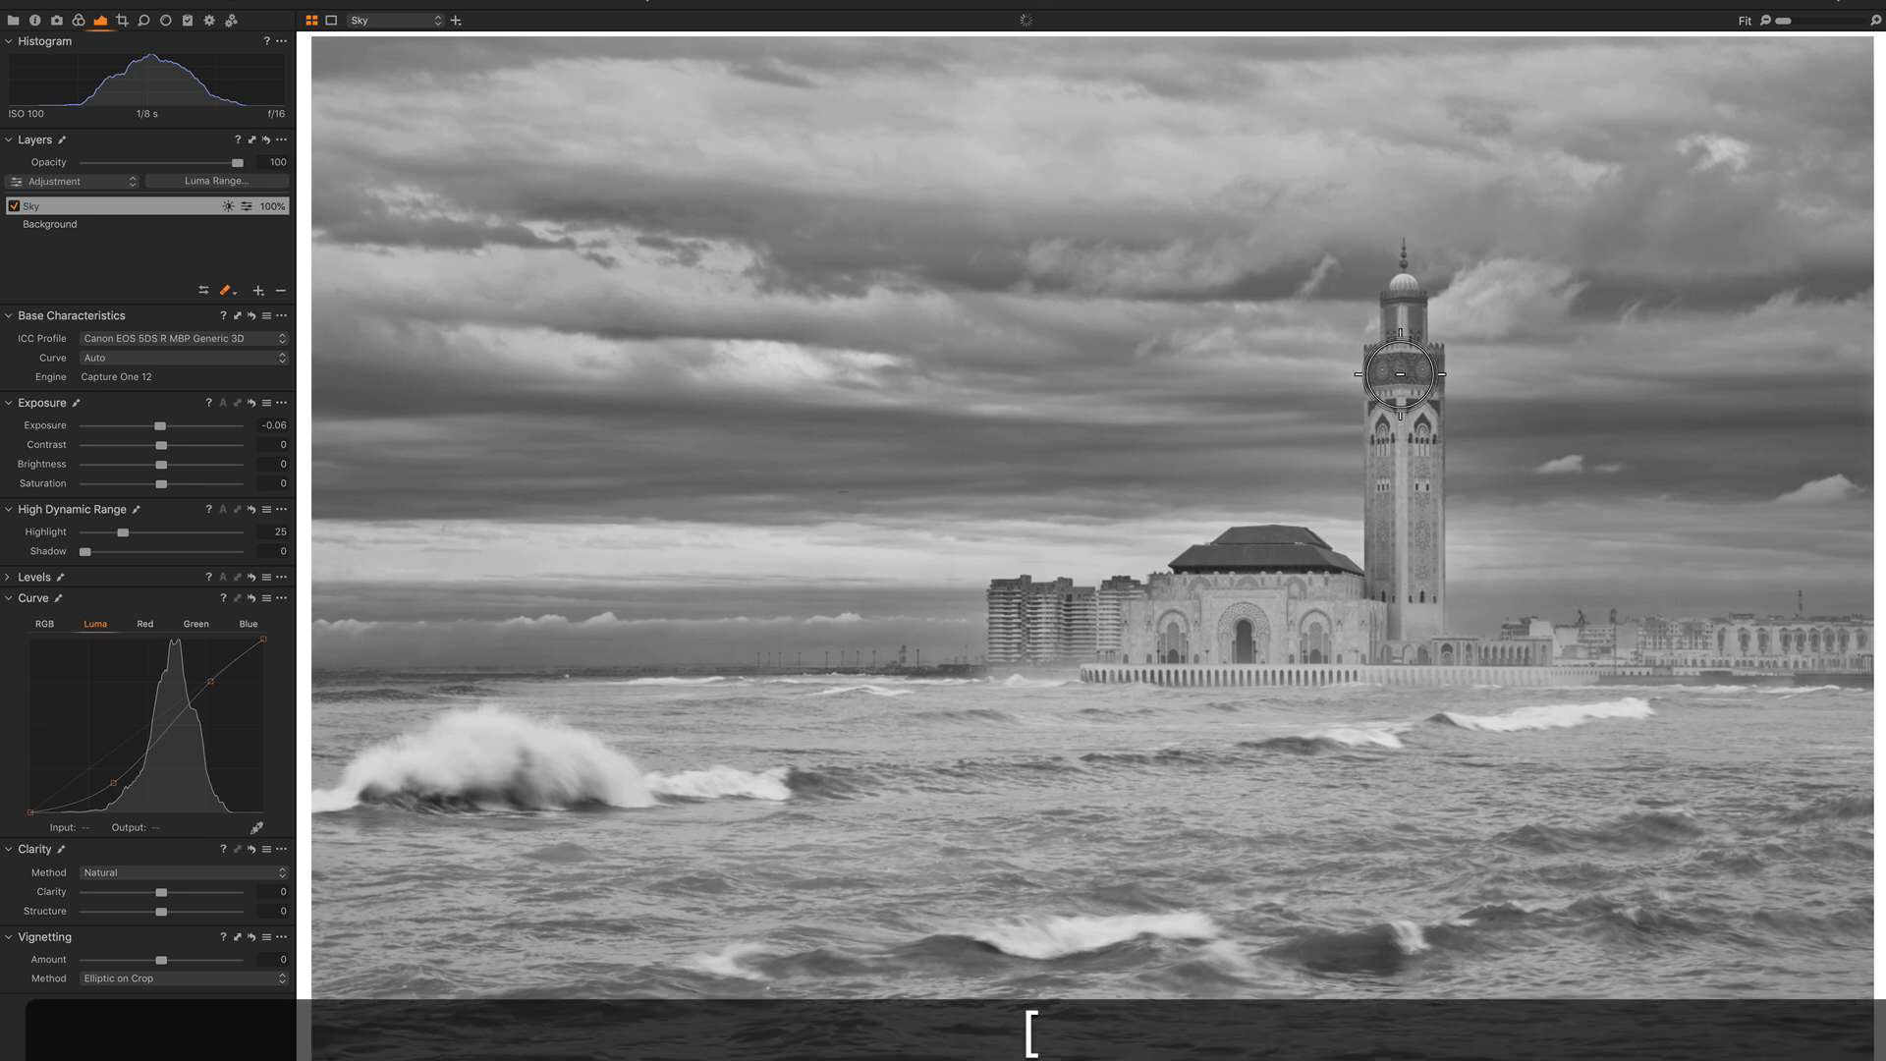
key("[")
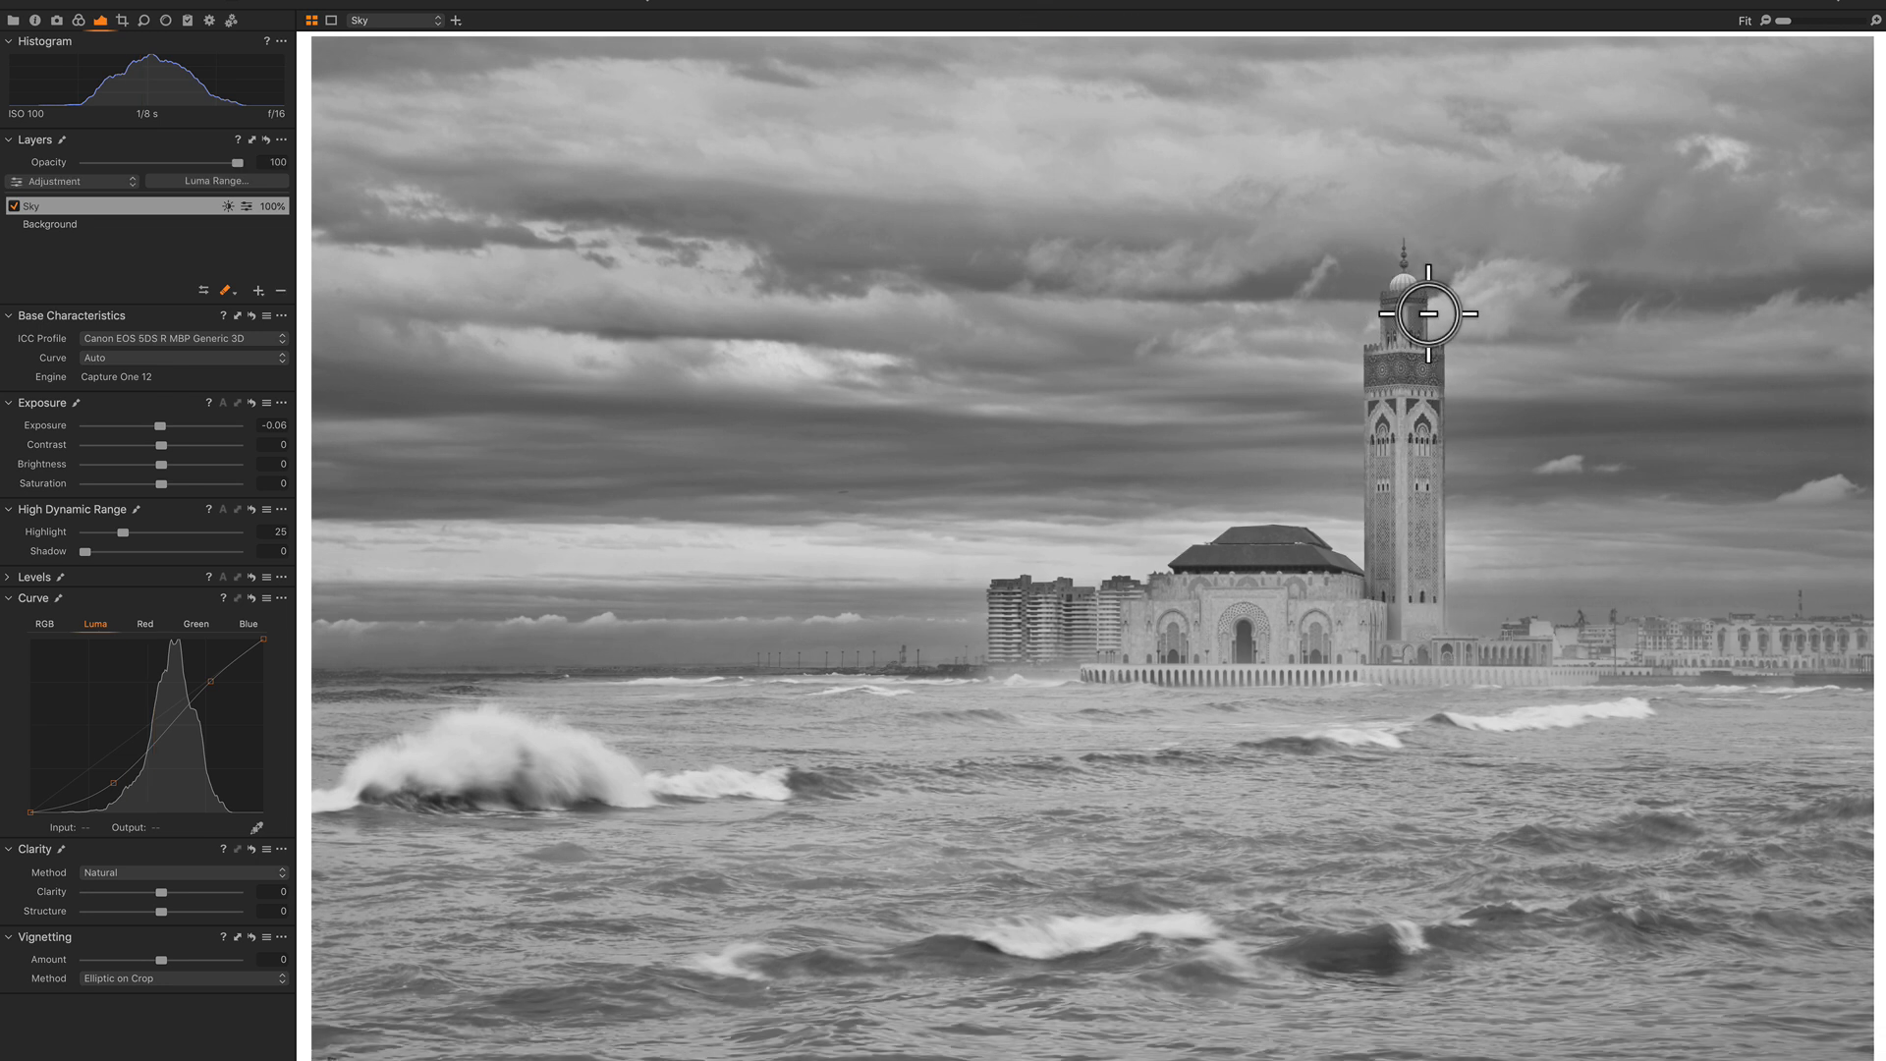
left_click_drag(1433, 310, 1422, 398)
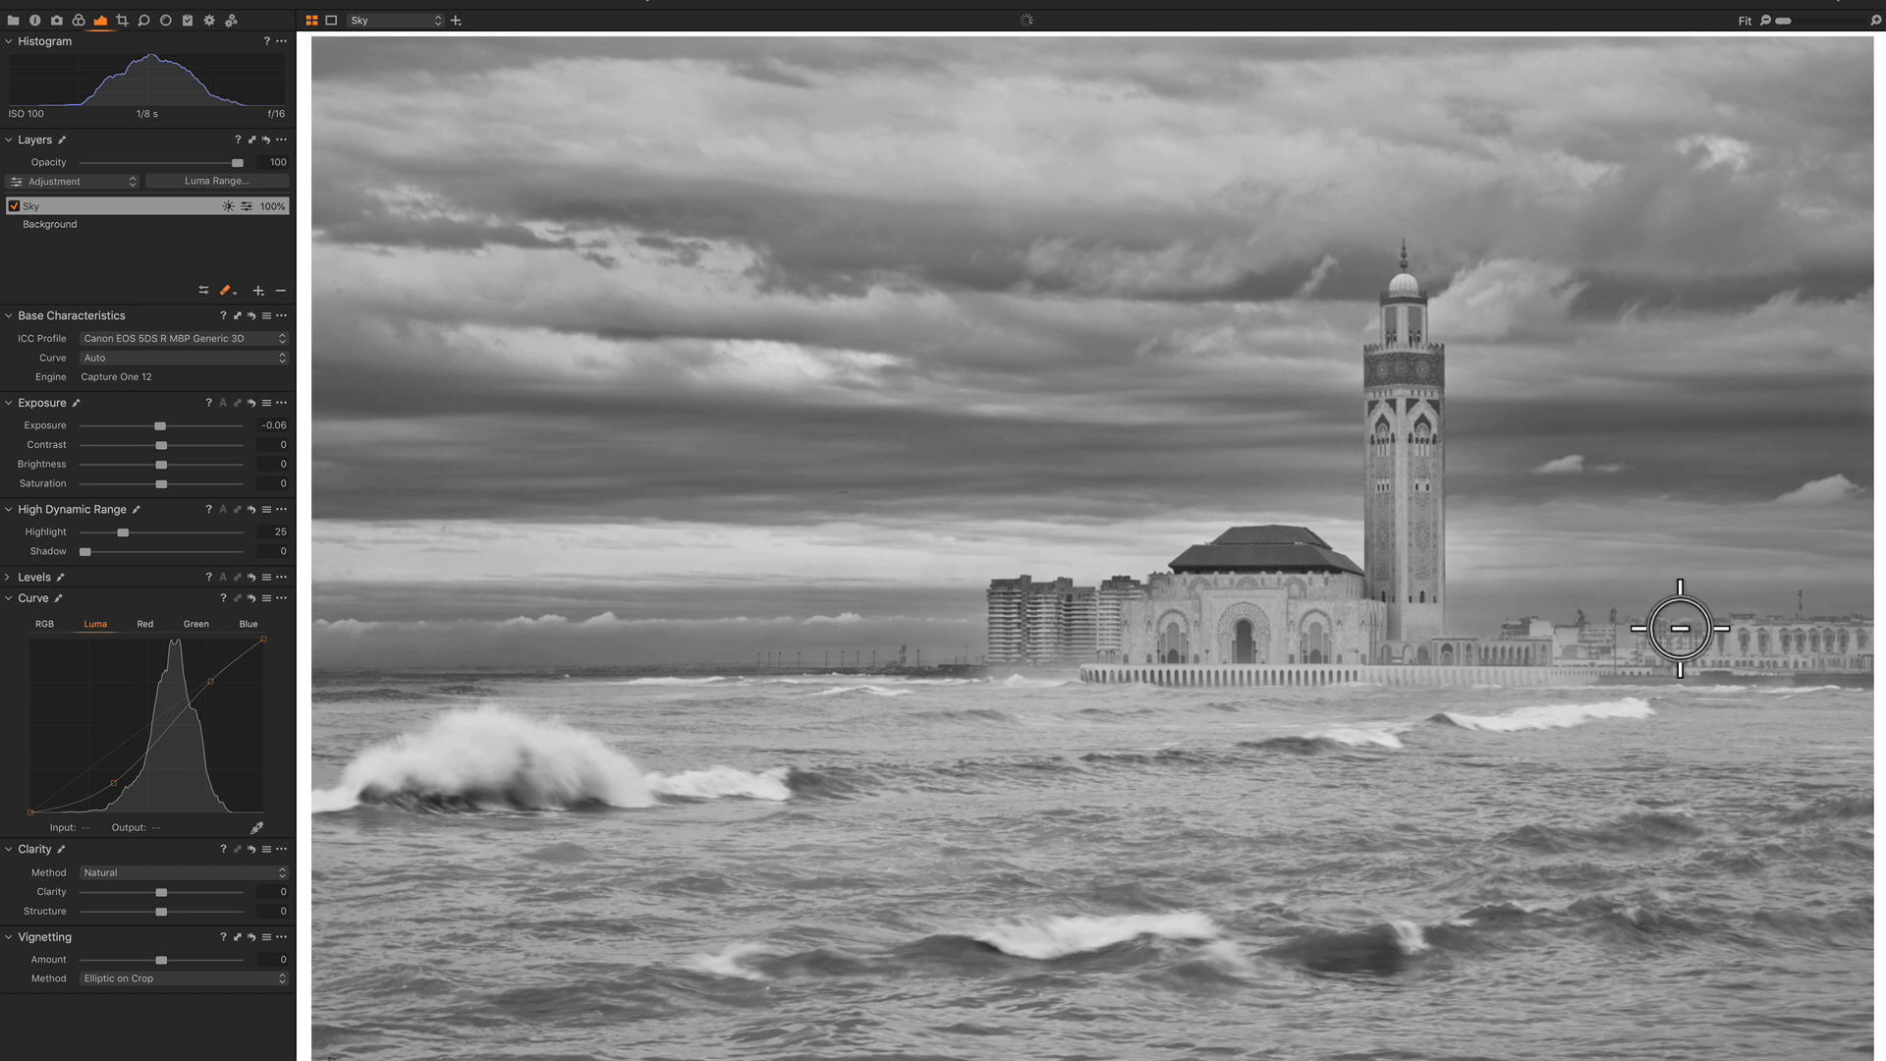
left_click_drag(1579, 669, 1883, 653)
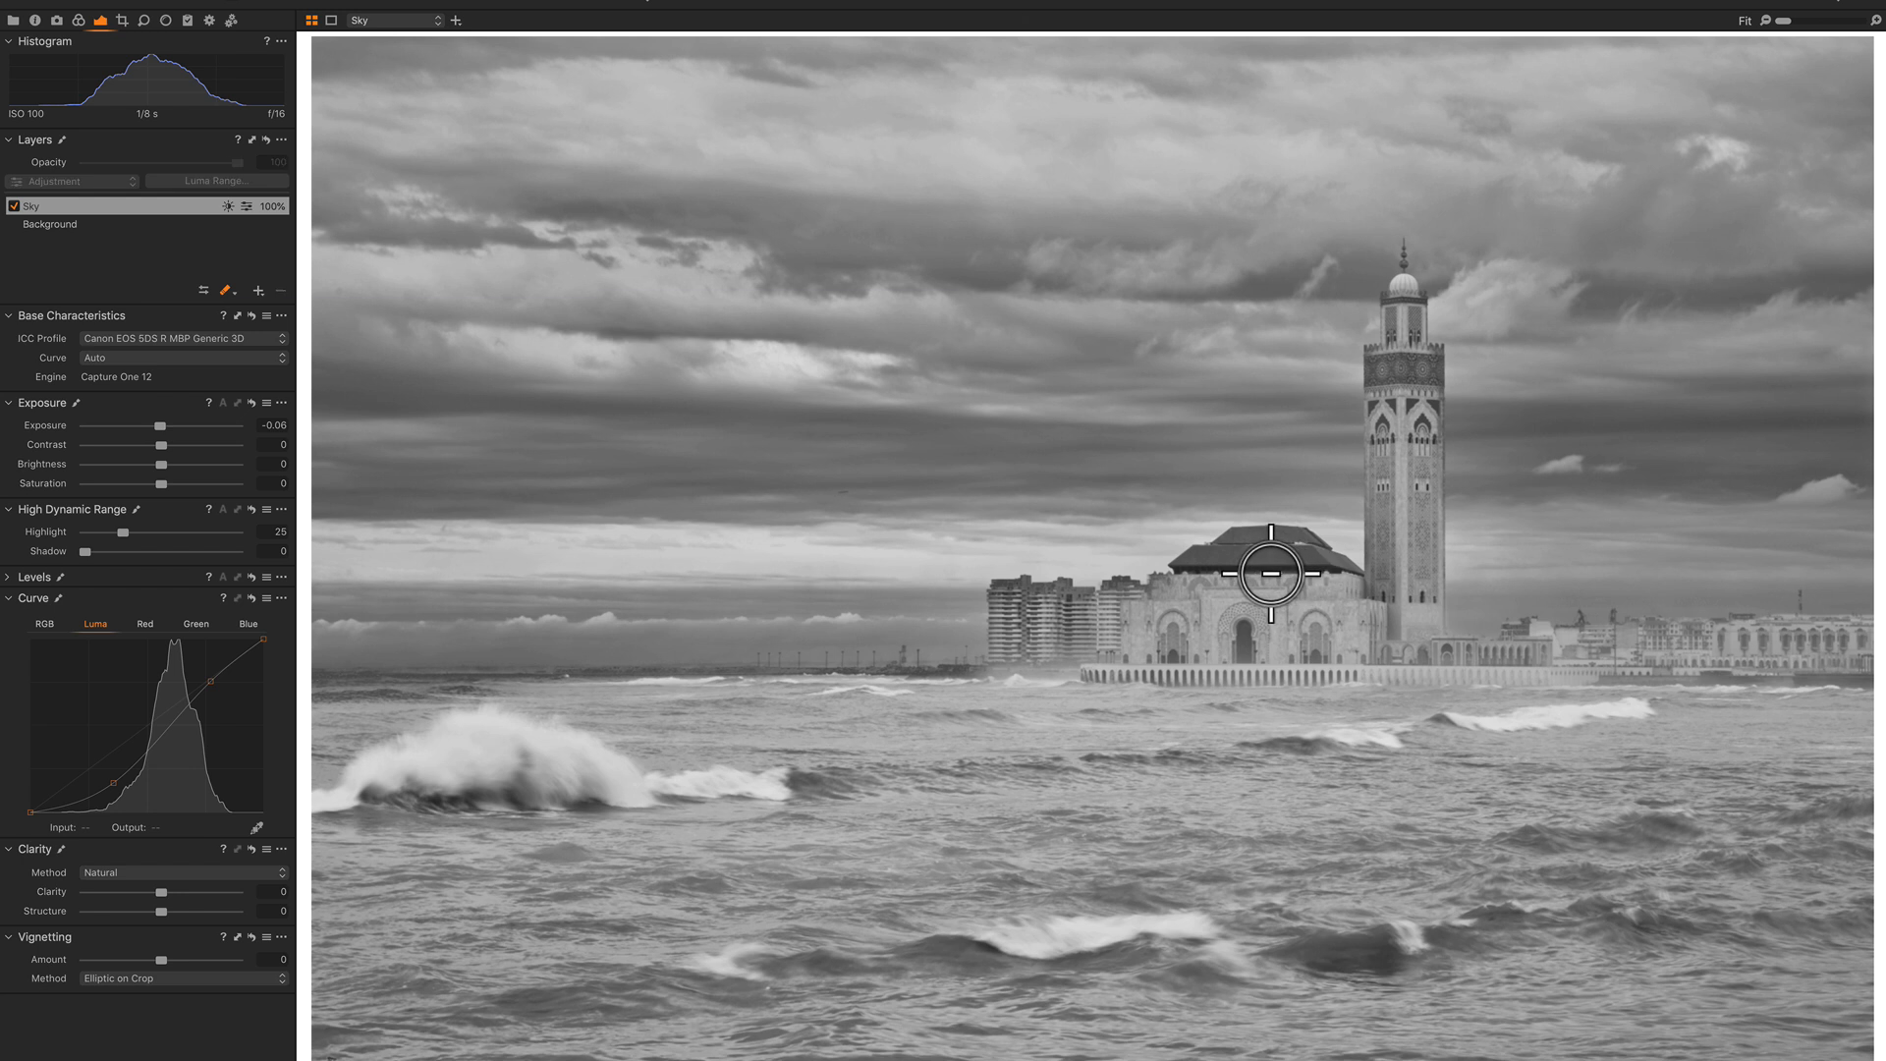
Step: Display the Sky mask, erase its overlap on the sea below the horizon, and hide the mask again
key("m")
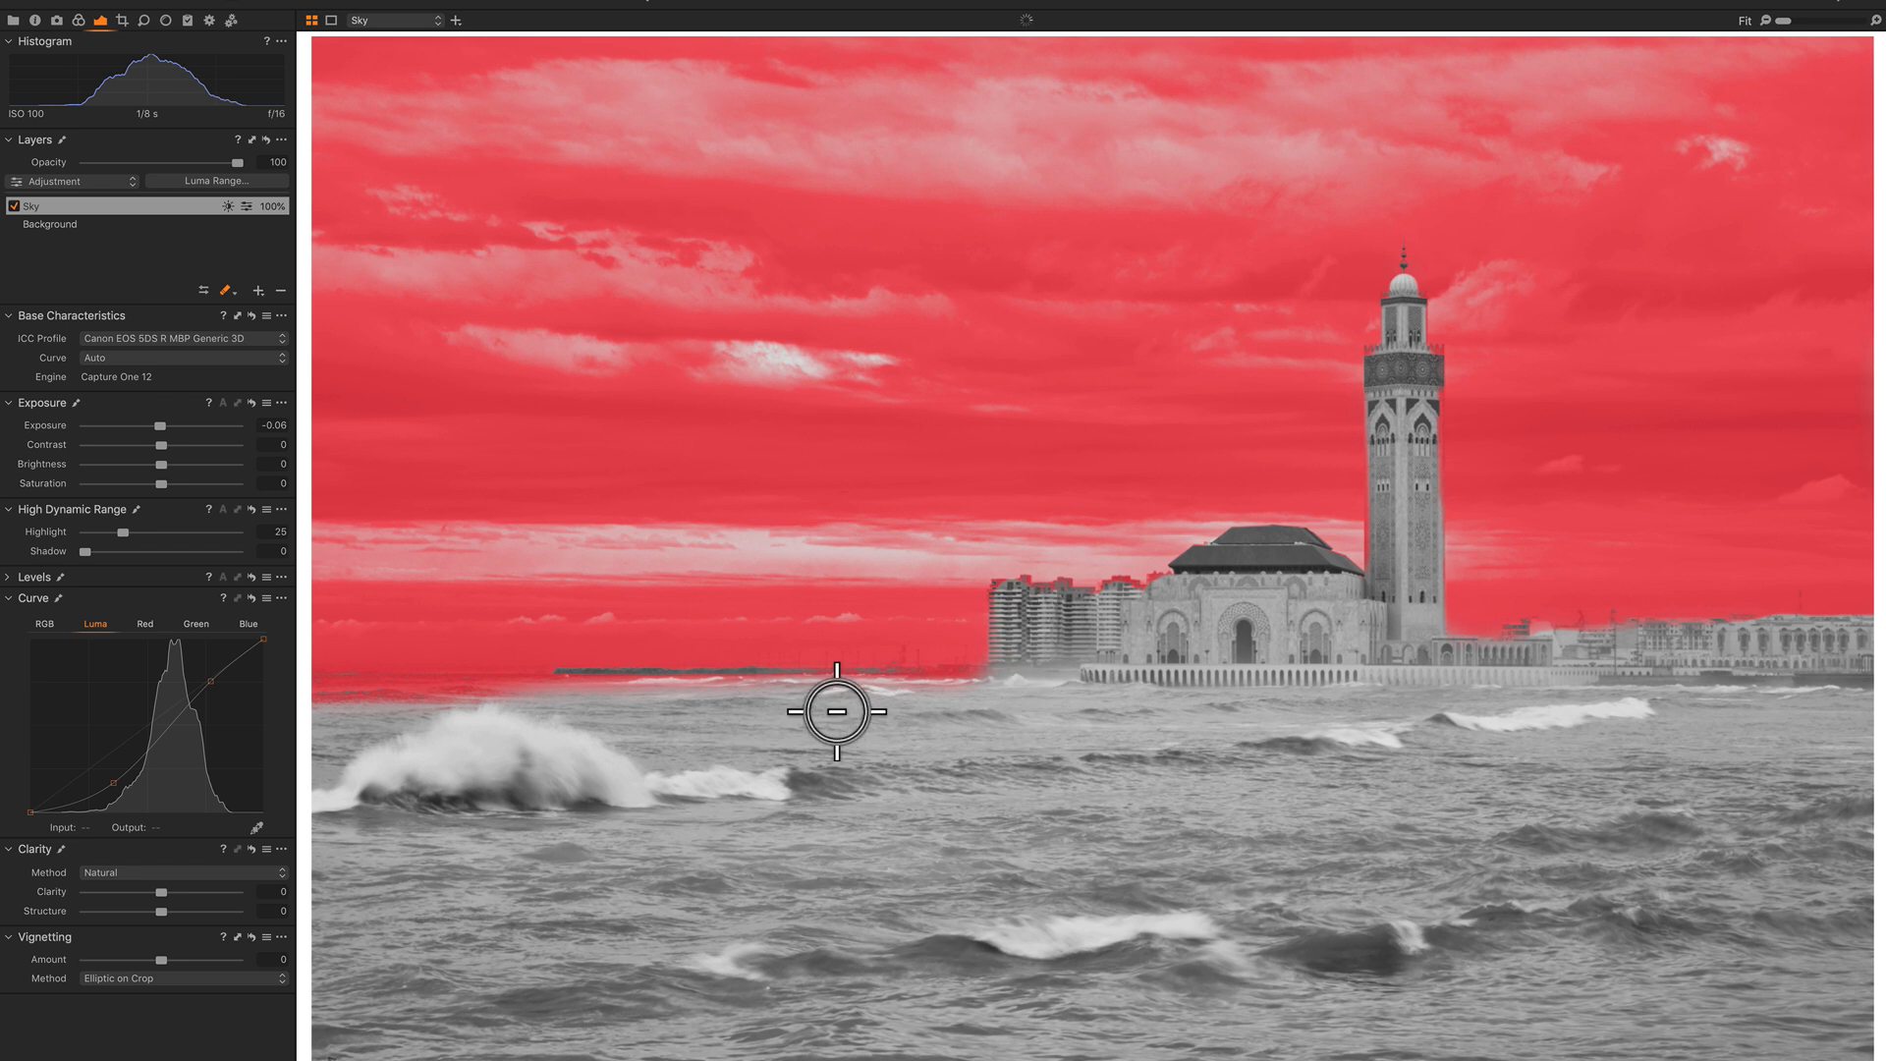
left_click_drag(696, 708, 280, 711)
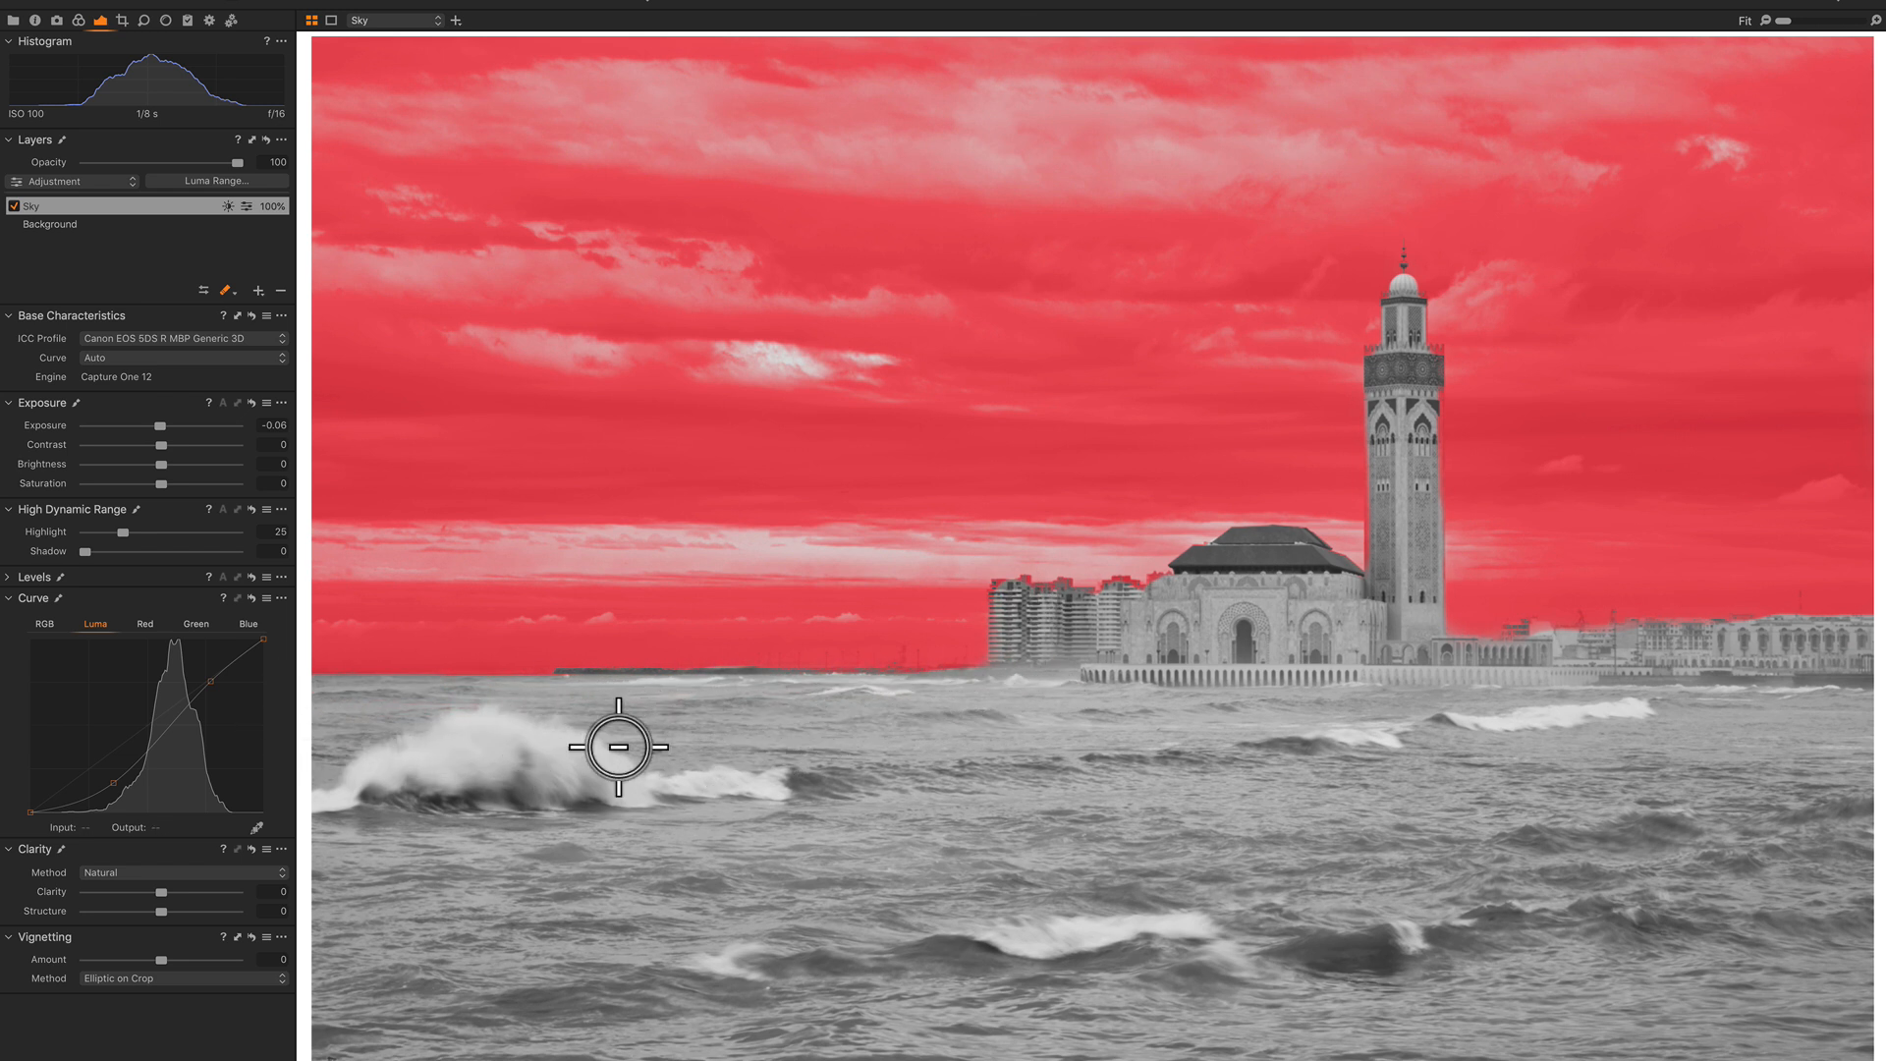
key("m")
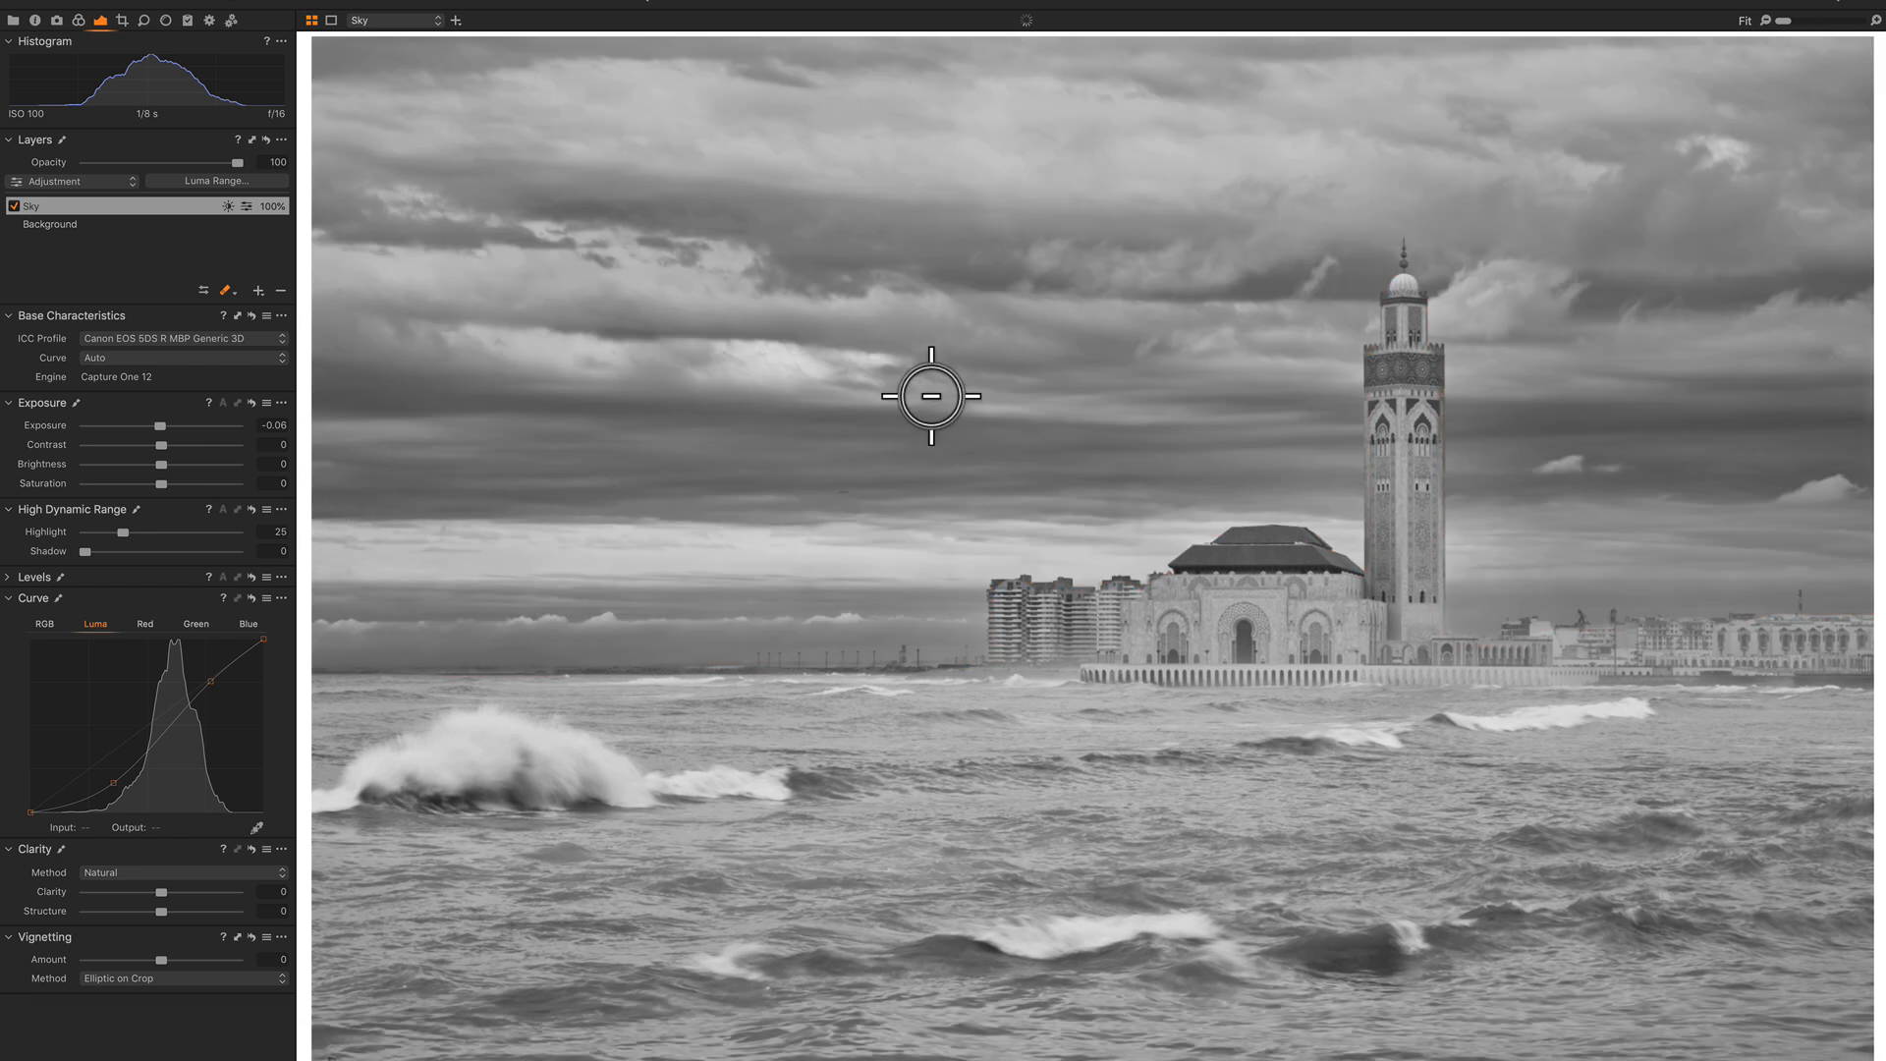
Step: Lower the shadow point slightly on the Background layer's Luma curve
left_click(46, 225)
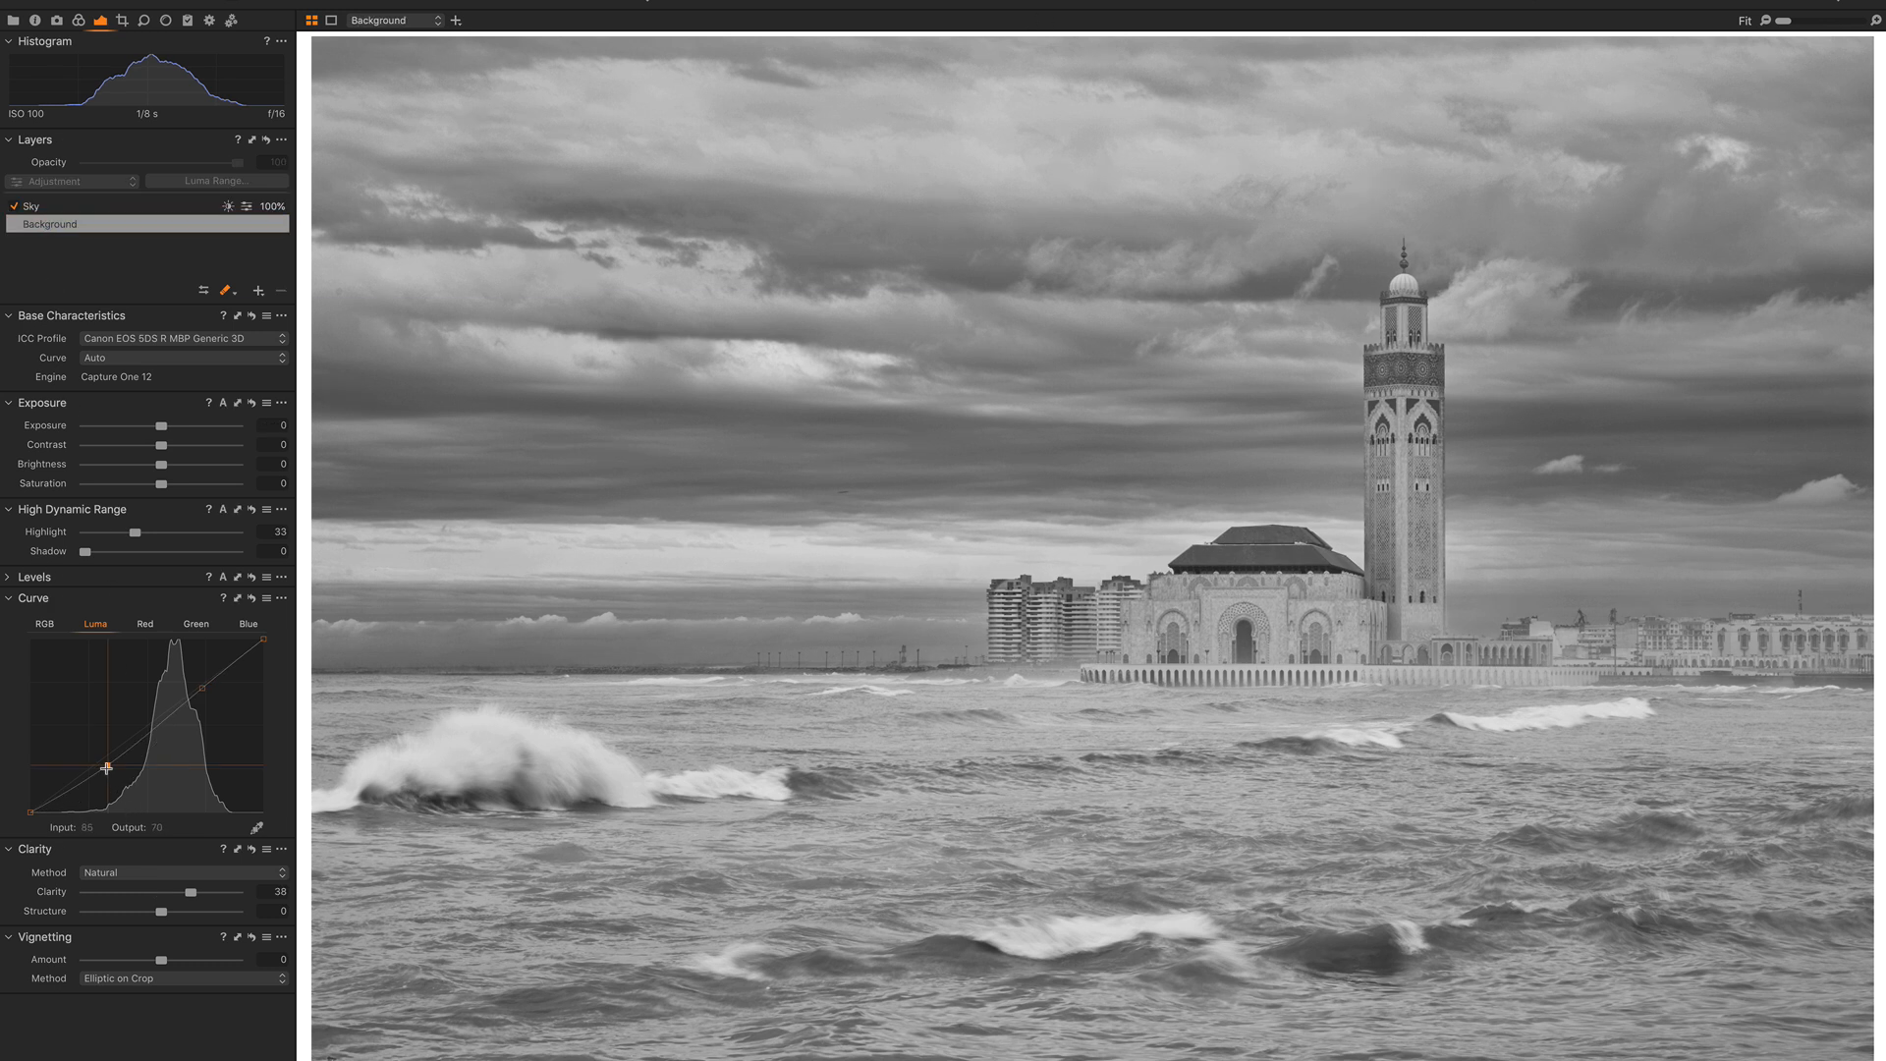
left_click_drag(108, 768, 109, 772)
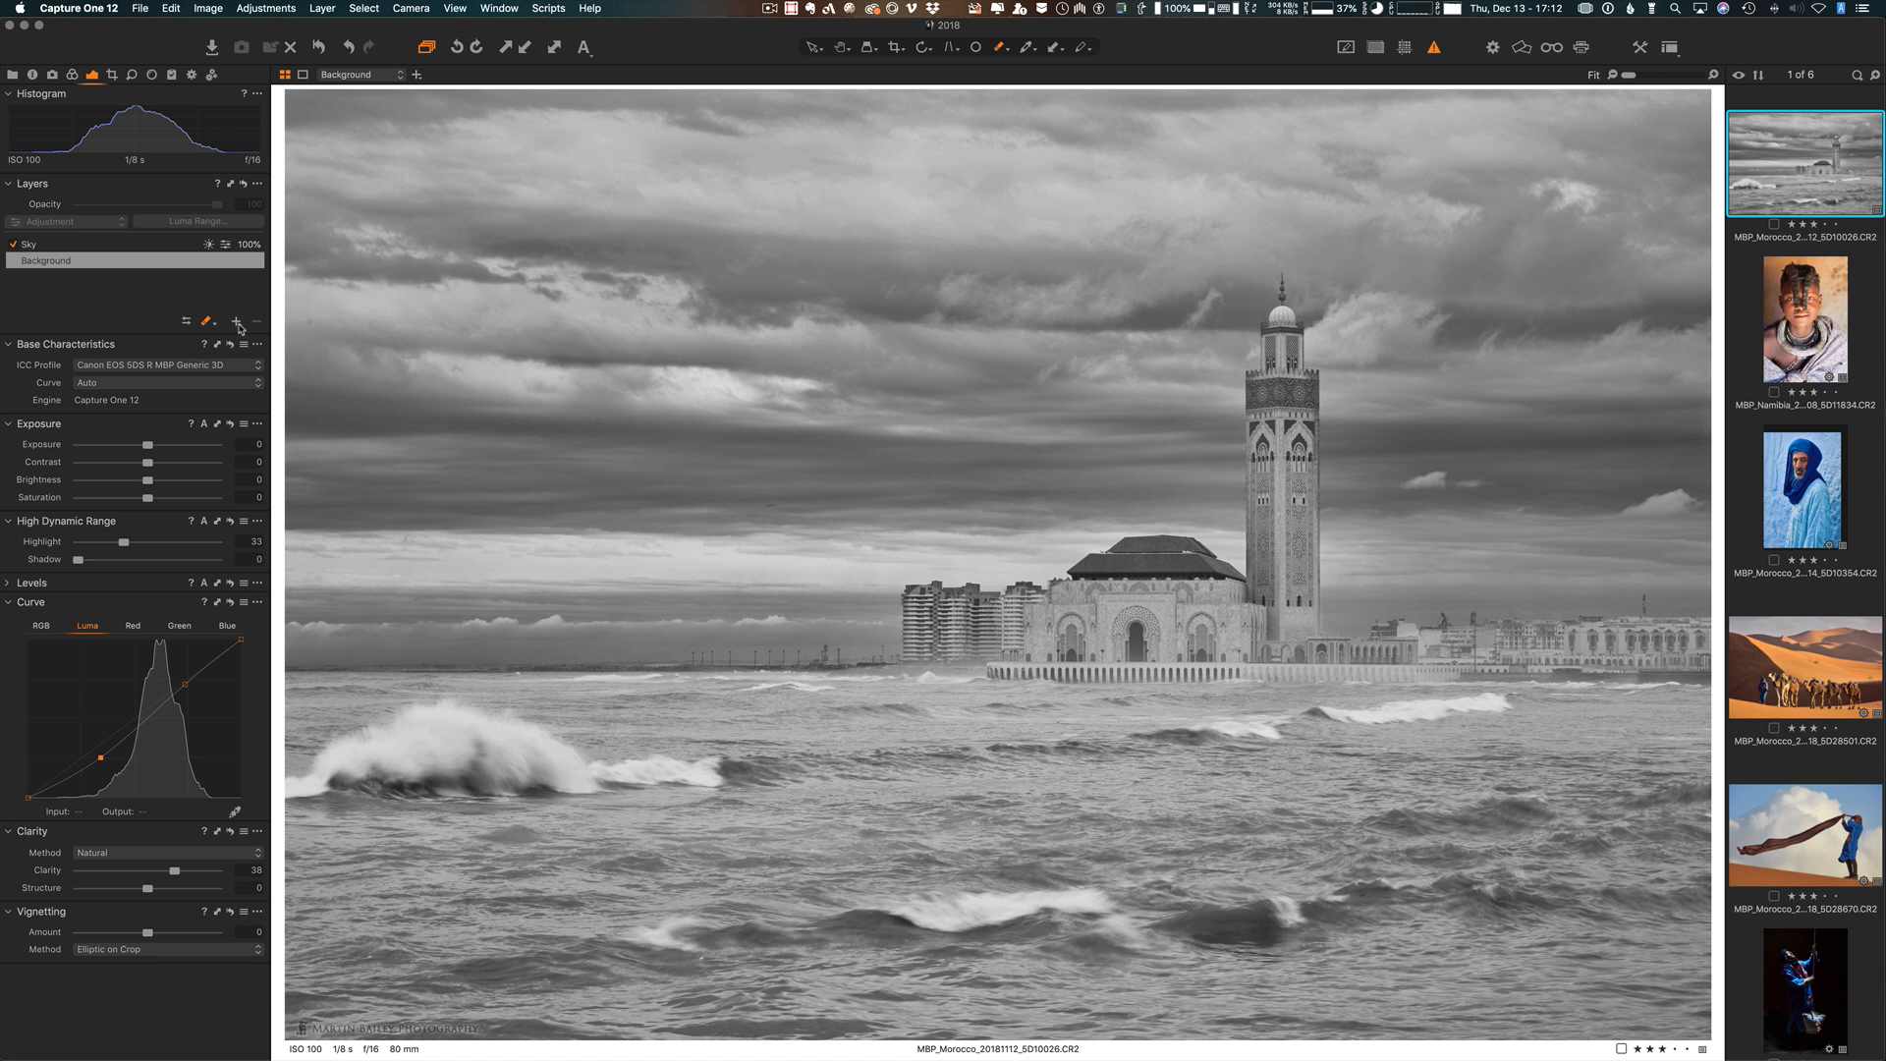
Step: Add a new empty layer, draw a straight horizontal linear gradient mask over the sea from the horizon, and display the mask
left_click(237, 324)
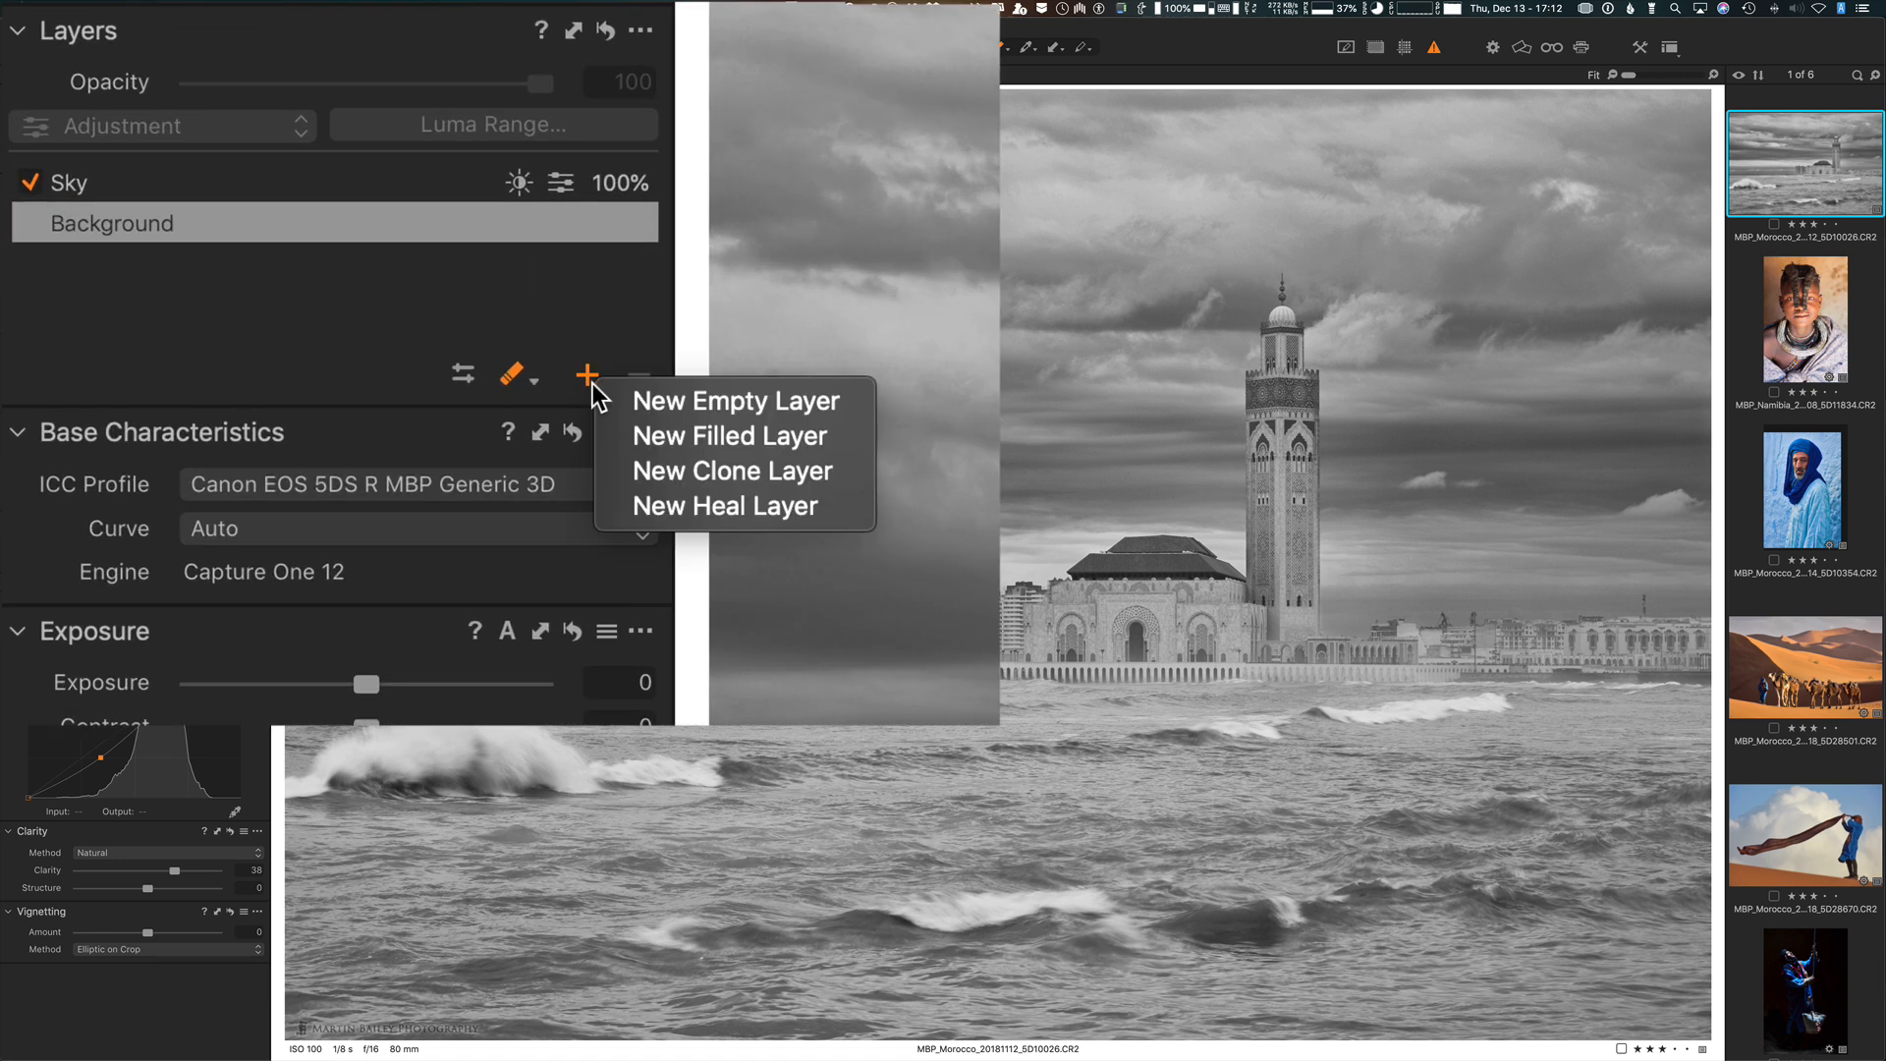
left_click(644, 405)
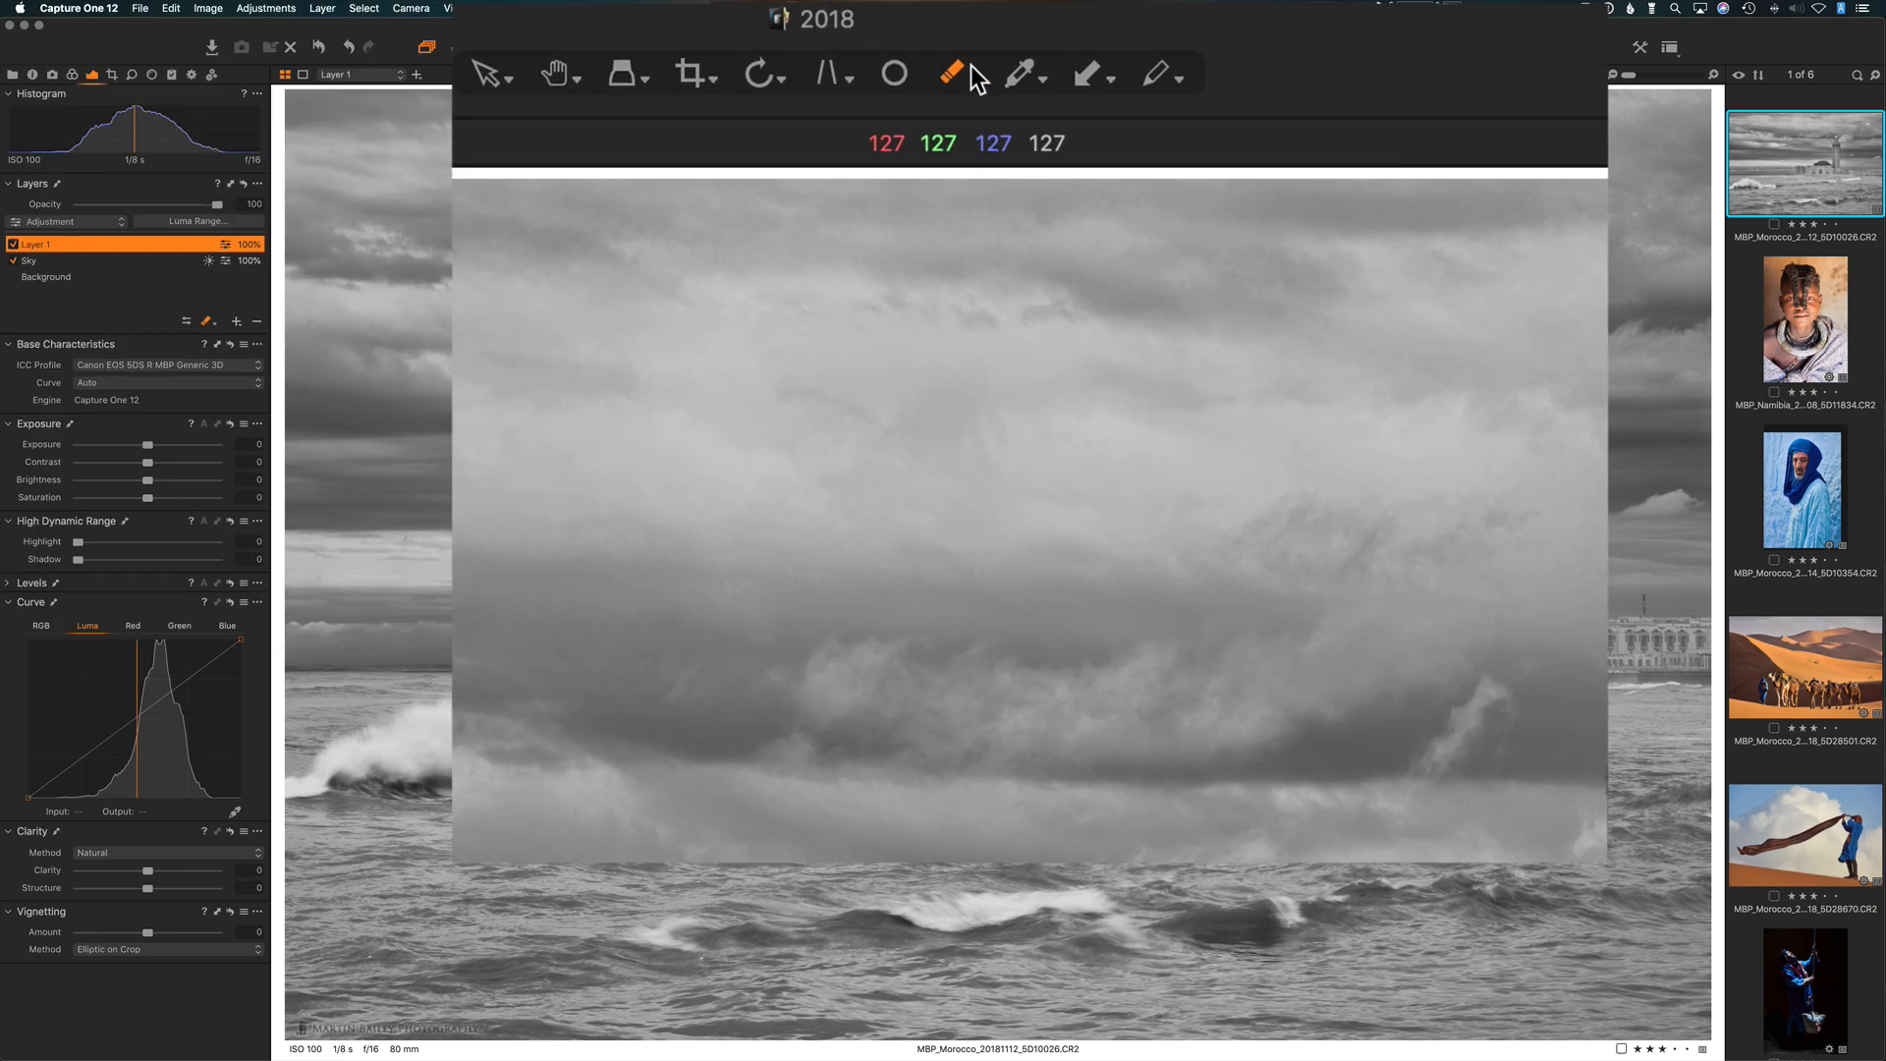
left_click(1006, 49)
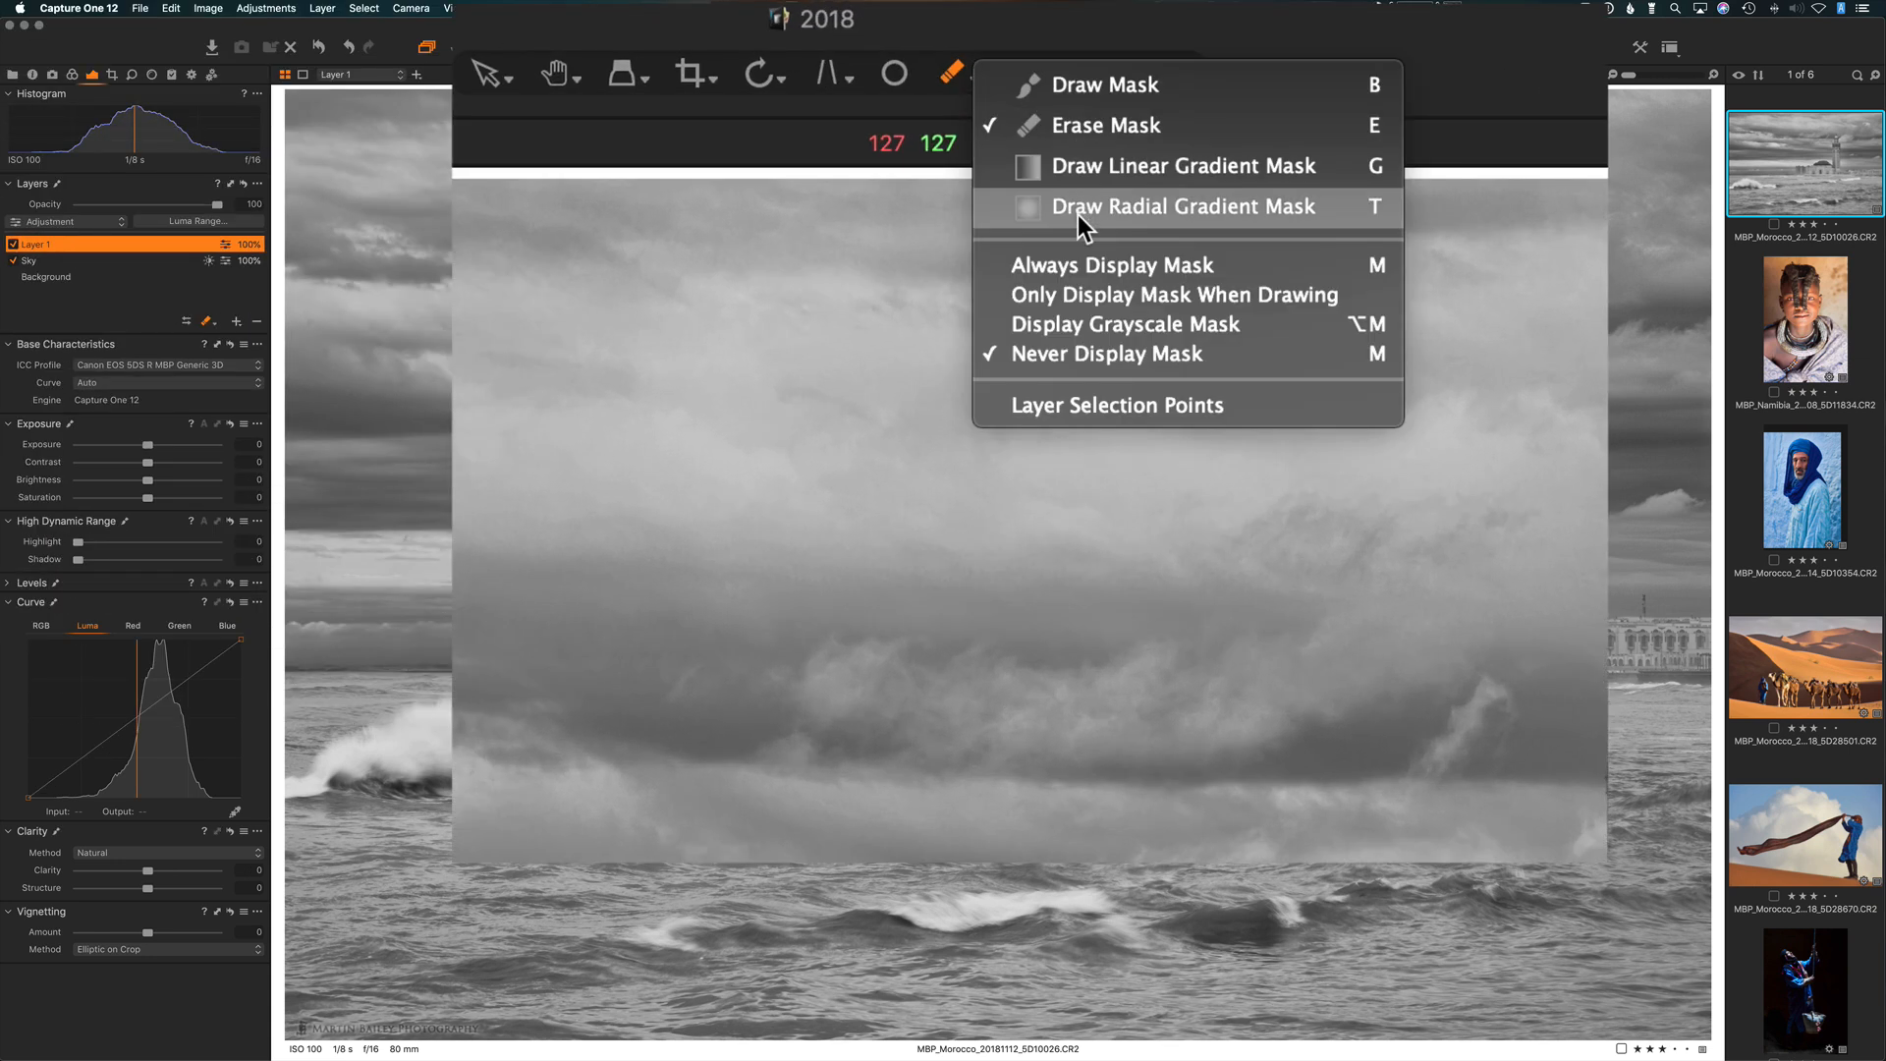
left_click(1240, 165)
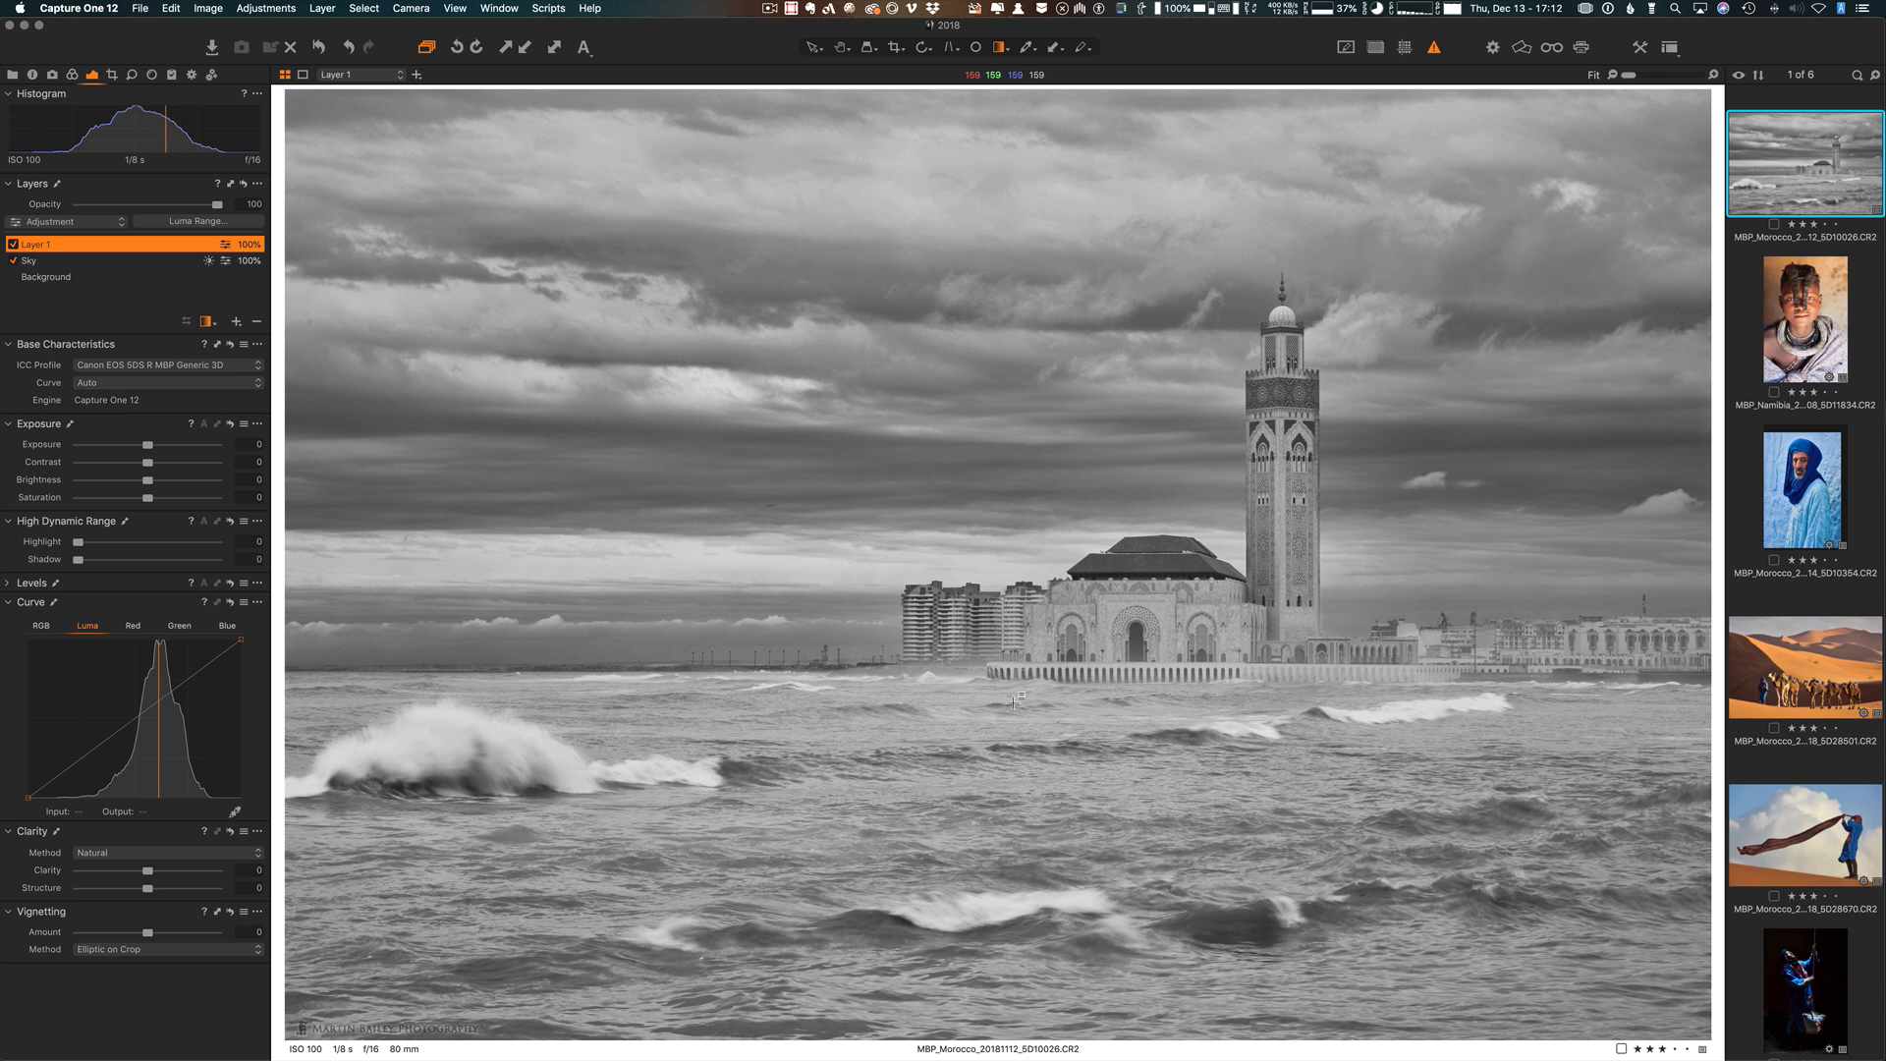
mouse_move(1004, 683)
left_mouse_down()
mouse_move(1013, 586)
mouse_move(1012, 647)
left_mouse_up()
key("shift")
key("shift+m")
key("m")
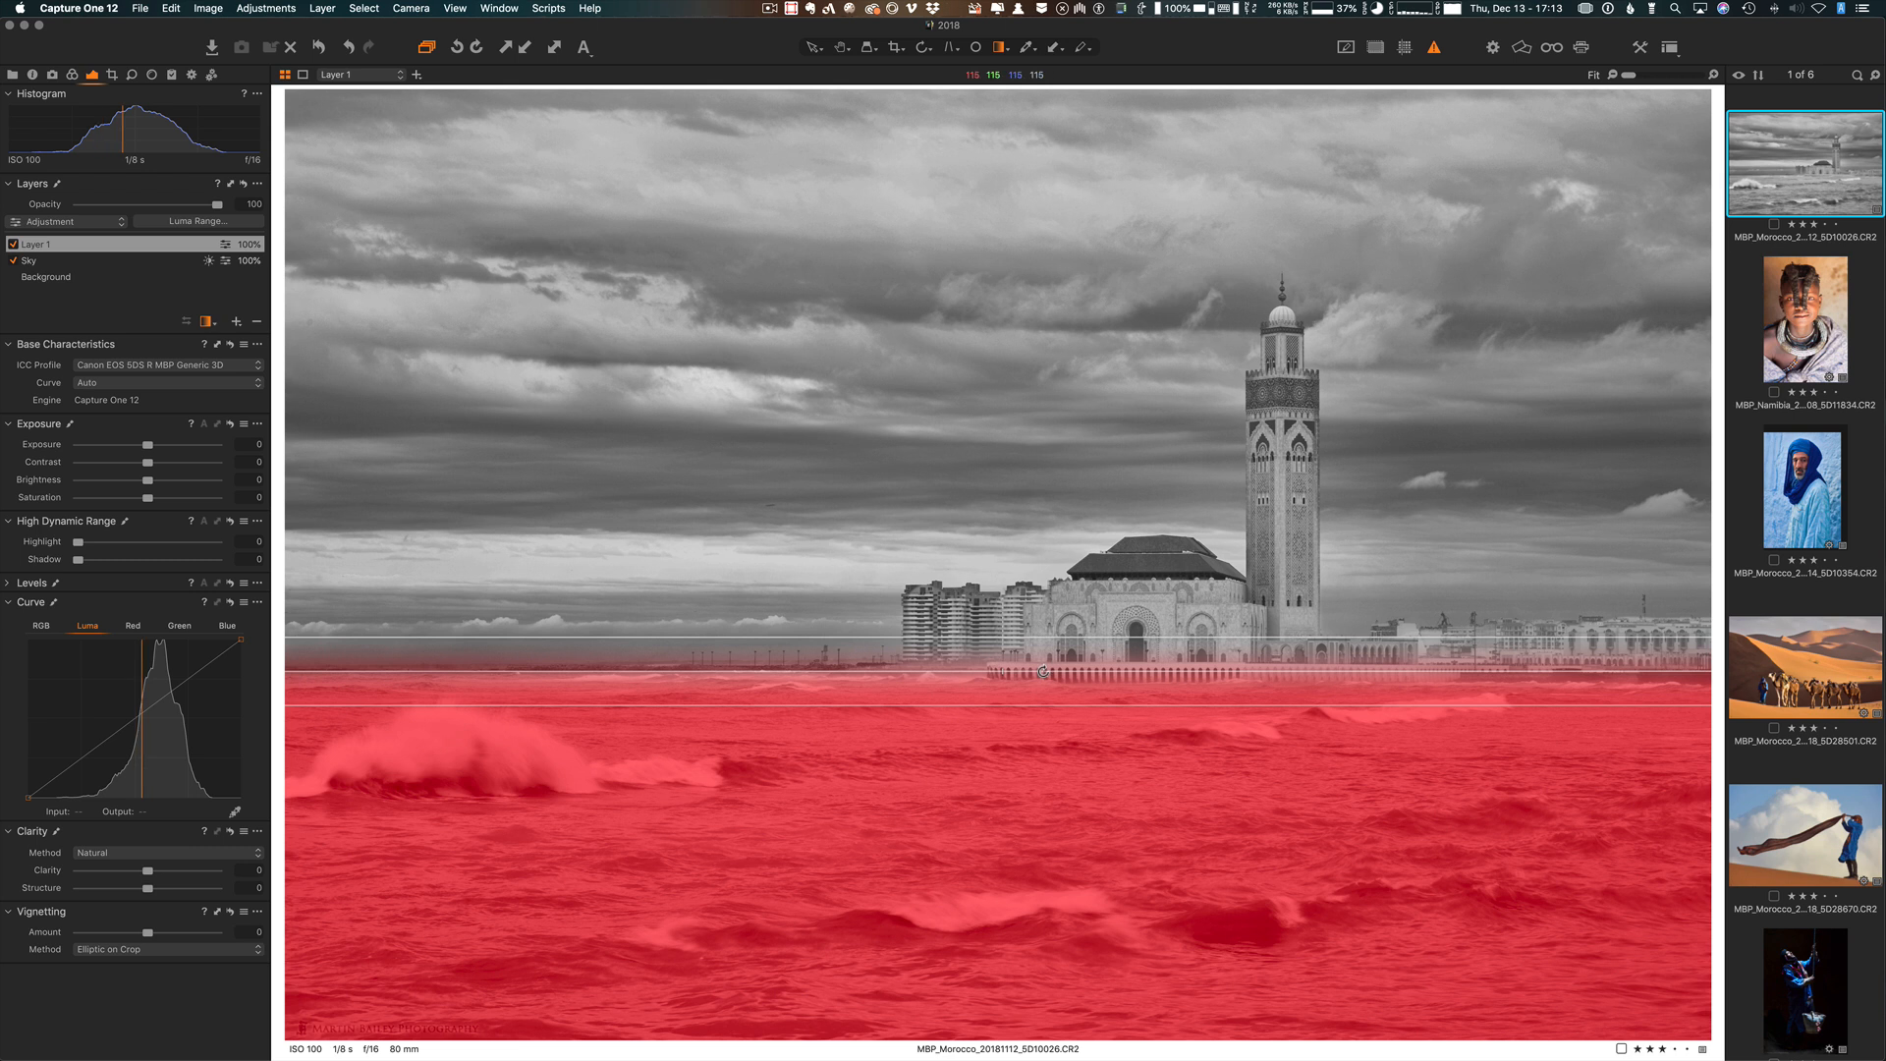
Step: Shift the new layer's gradient mask slightly down and pull its upper edge close to the centre line for an asymmetric transition
key("super")
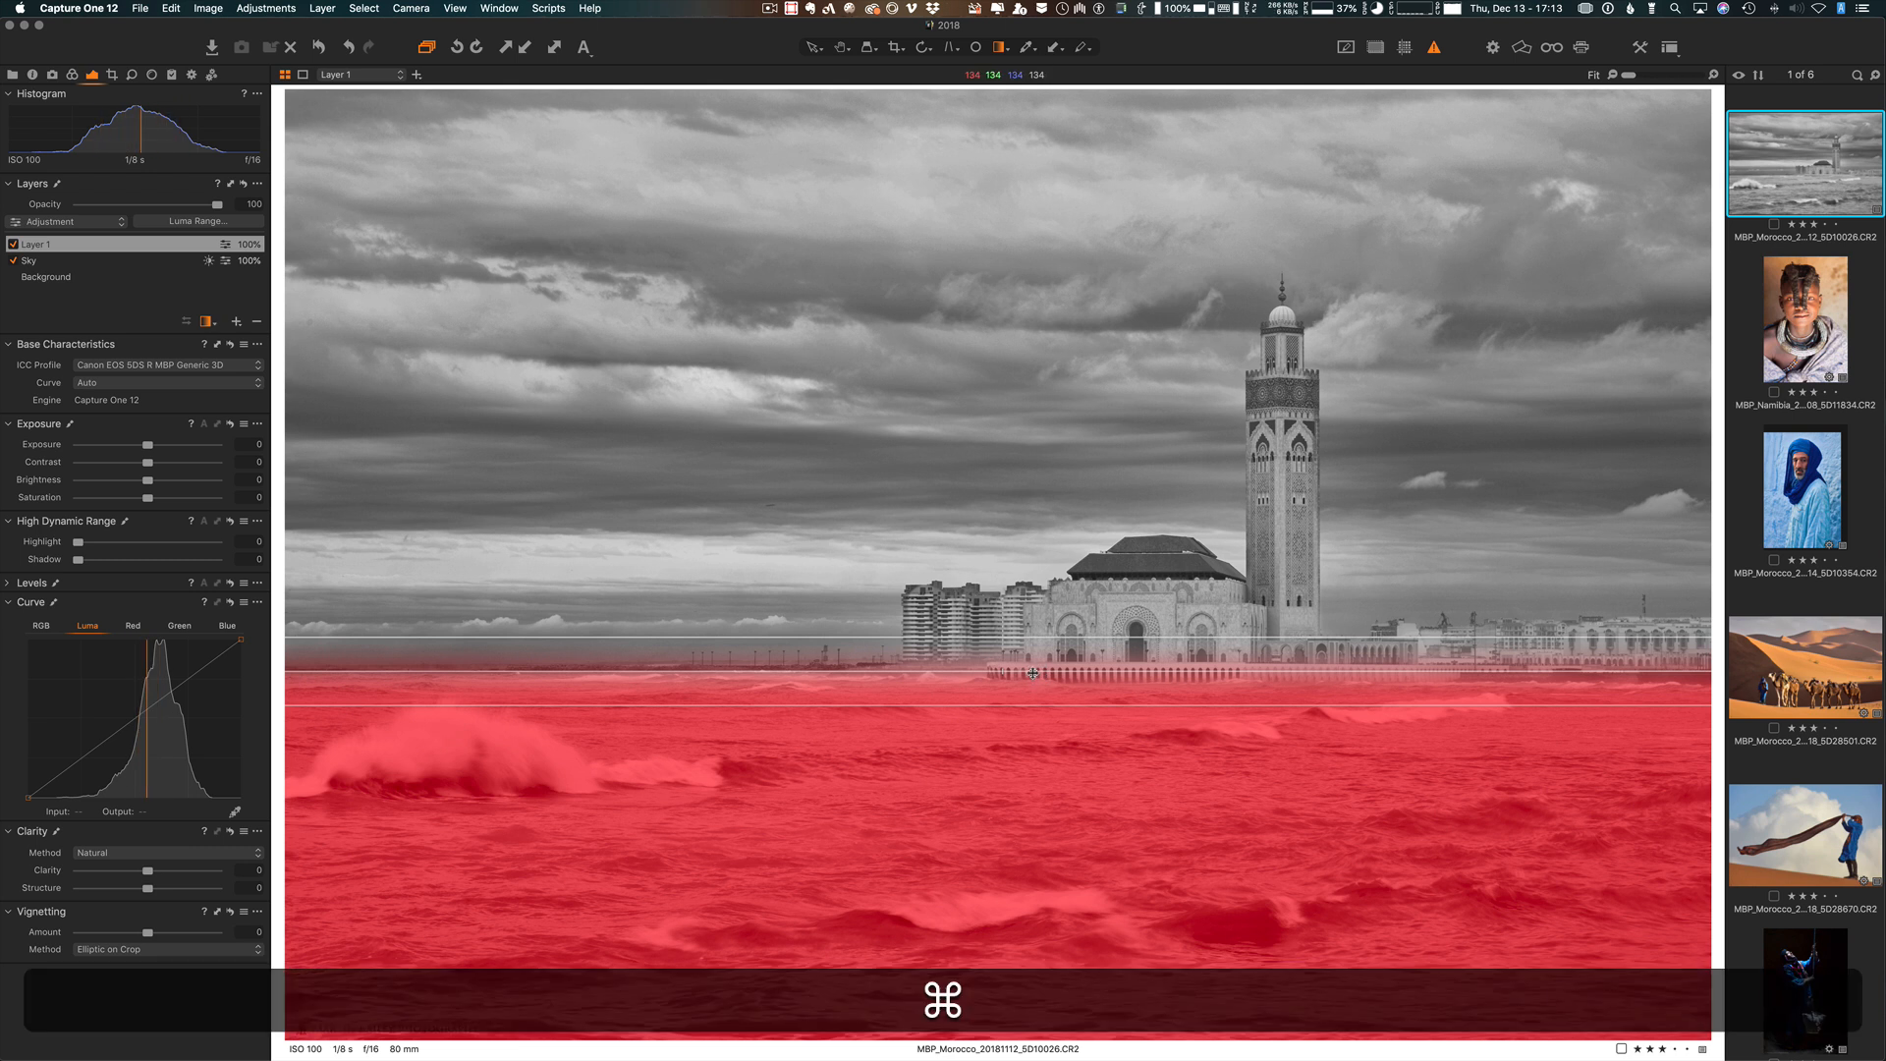
left_click_drag(1032, 672, 1035, 677)
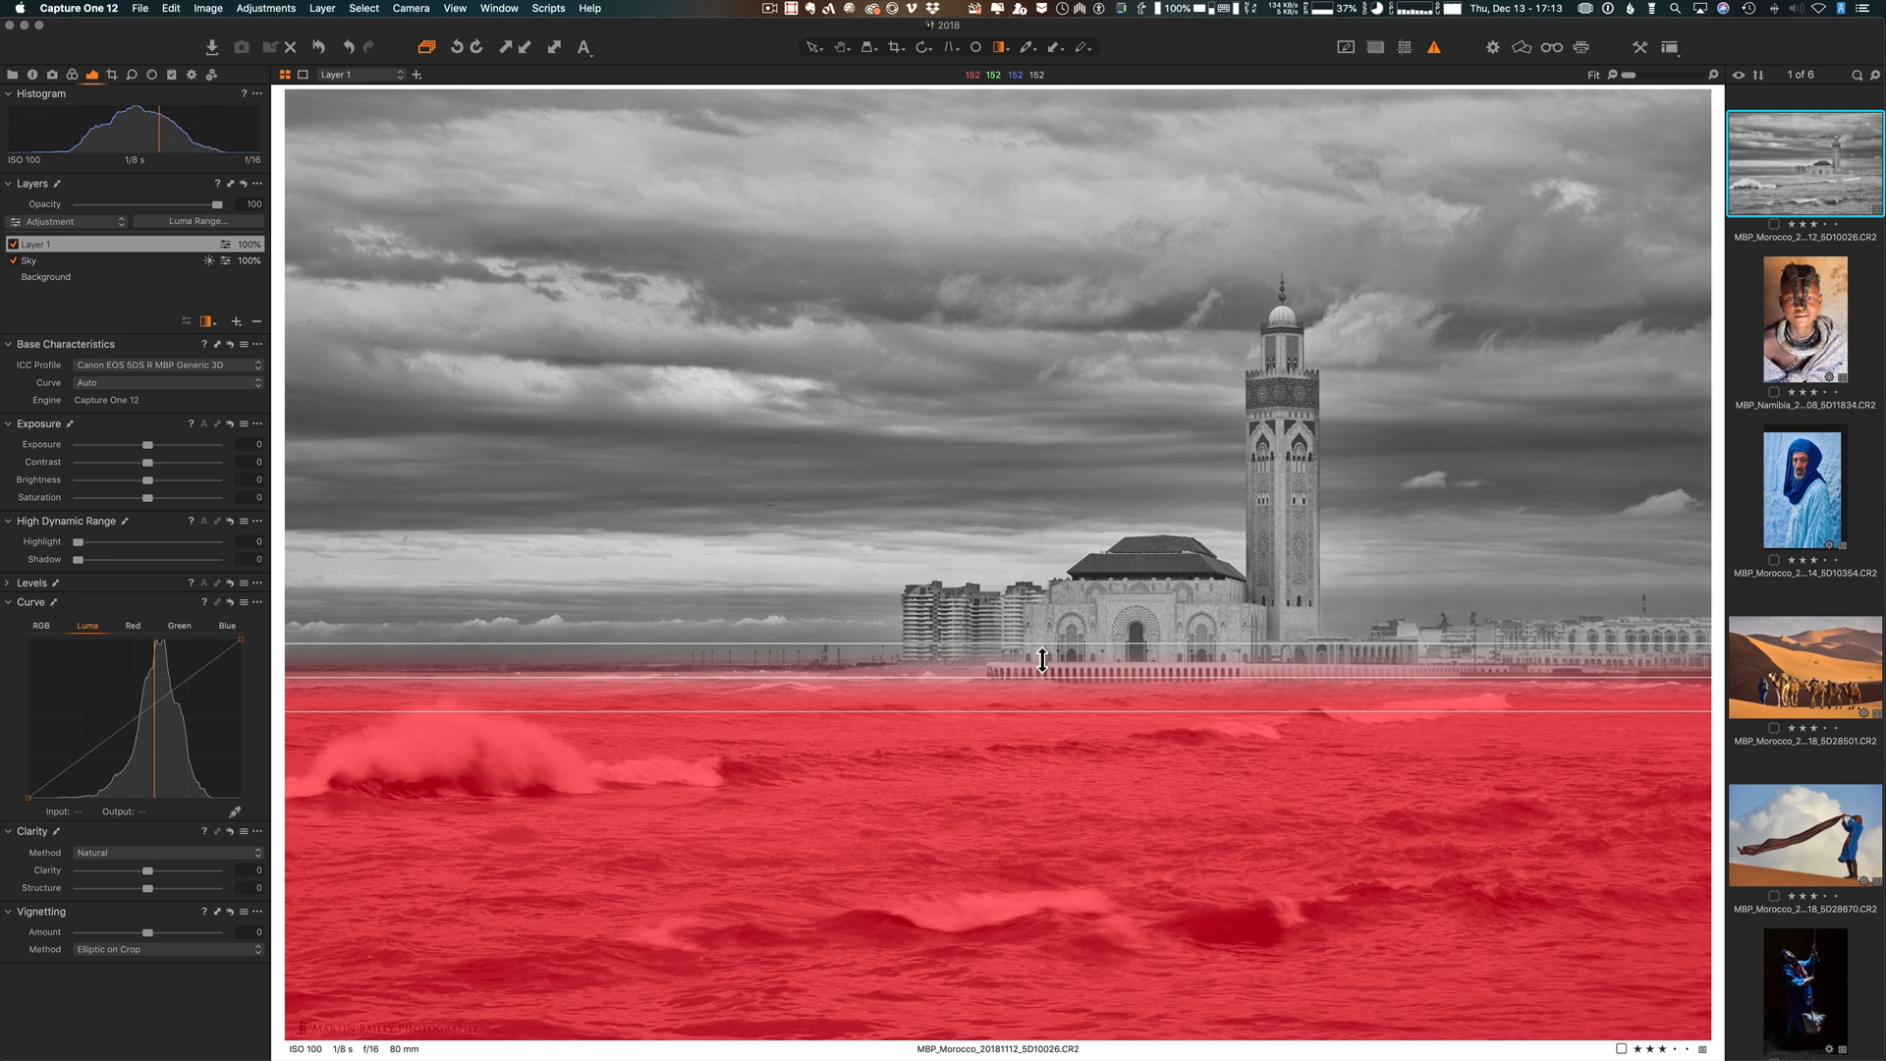
left_click_drag(1042, 660, 1004, 725)
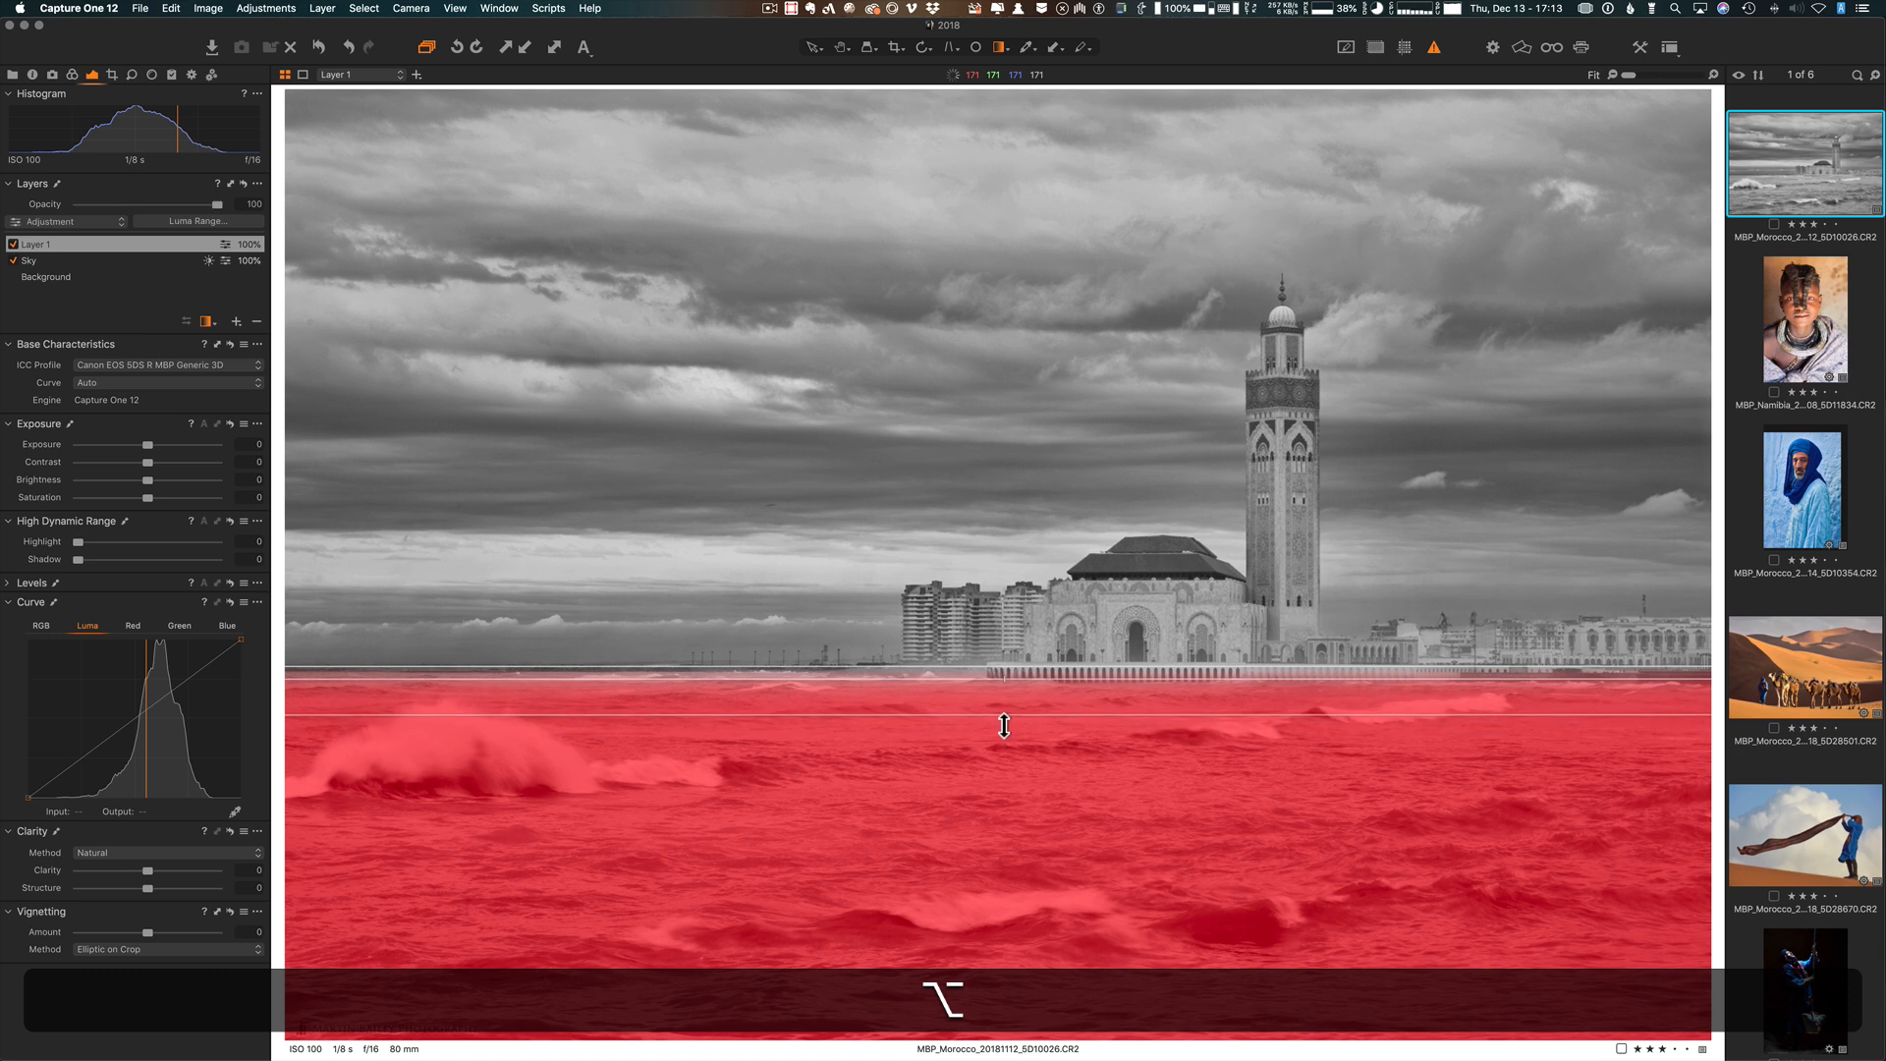
Step: Hide the gradient mask and add light contrast to the sea layer with a gentle S-shaped Luma curve
key("m")
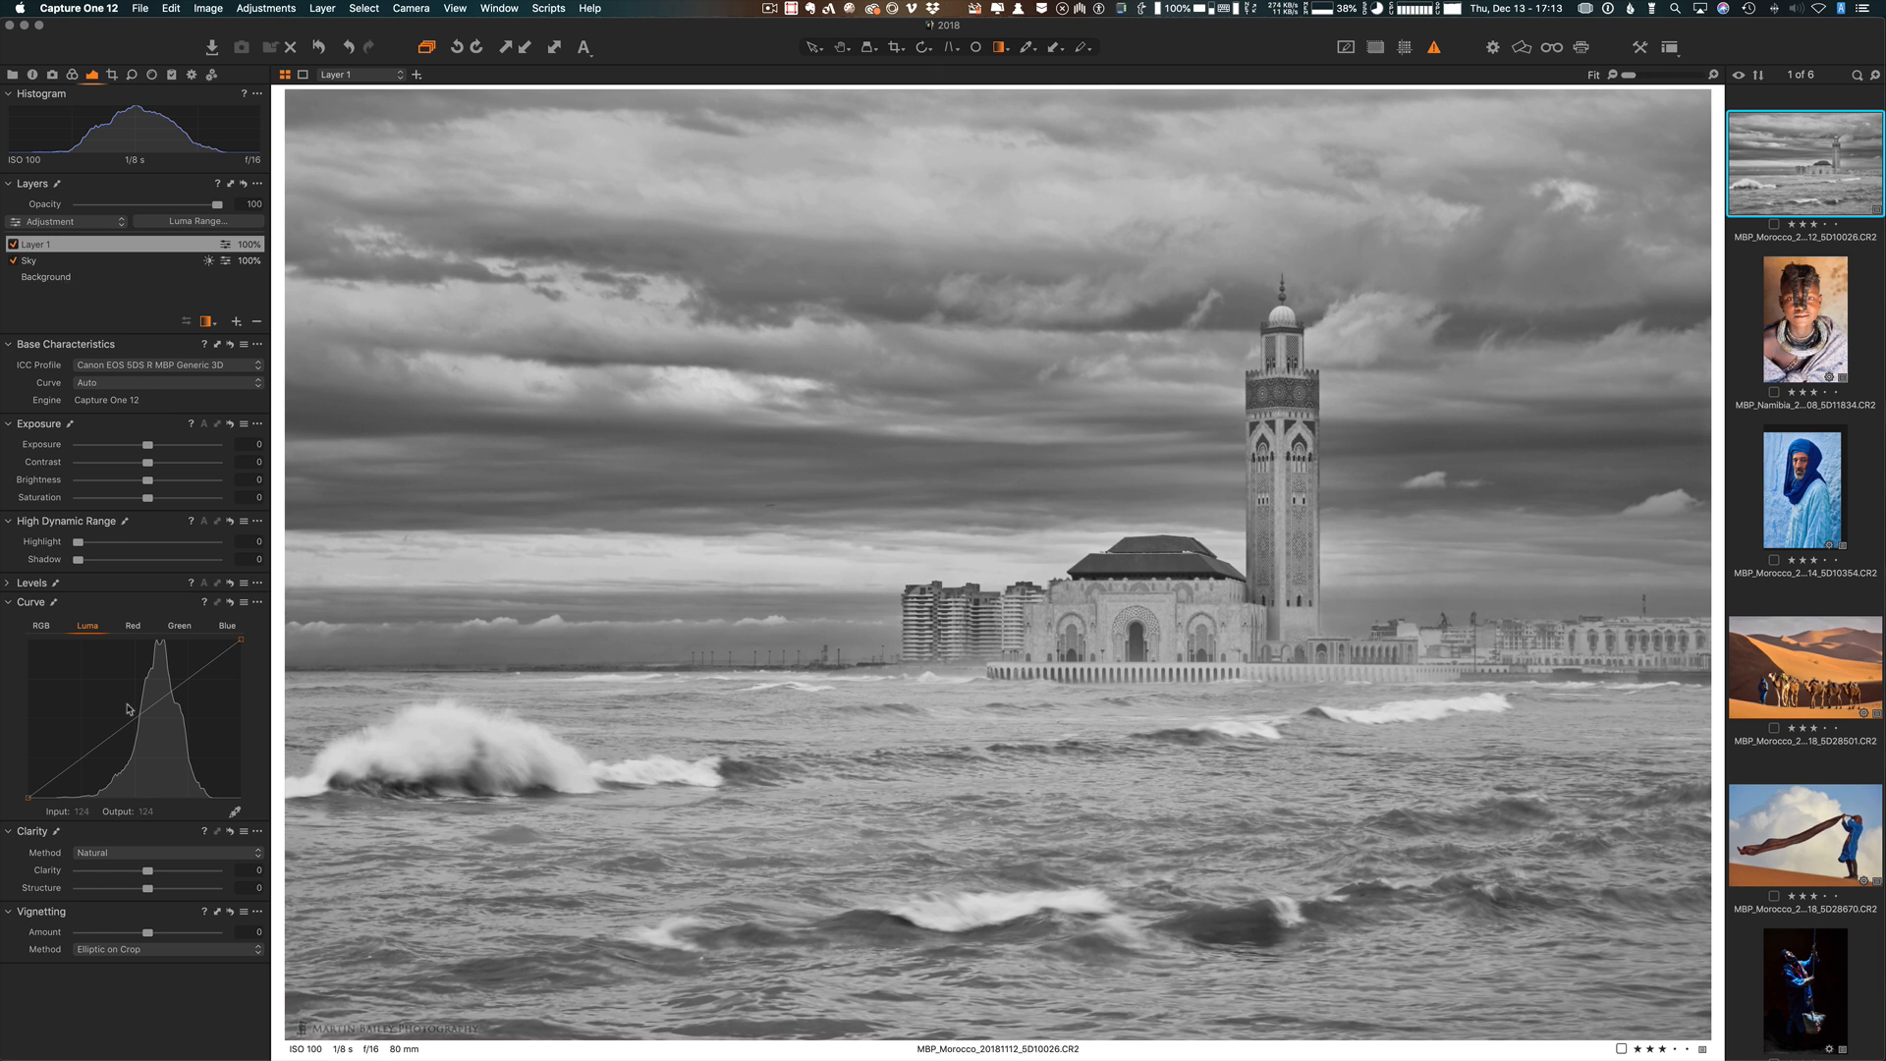
left_click_drag(90, 753, 87, 755)
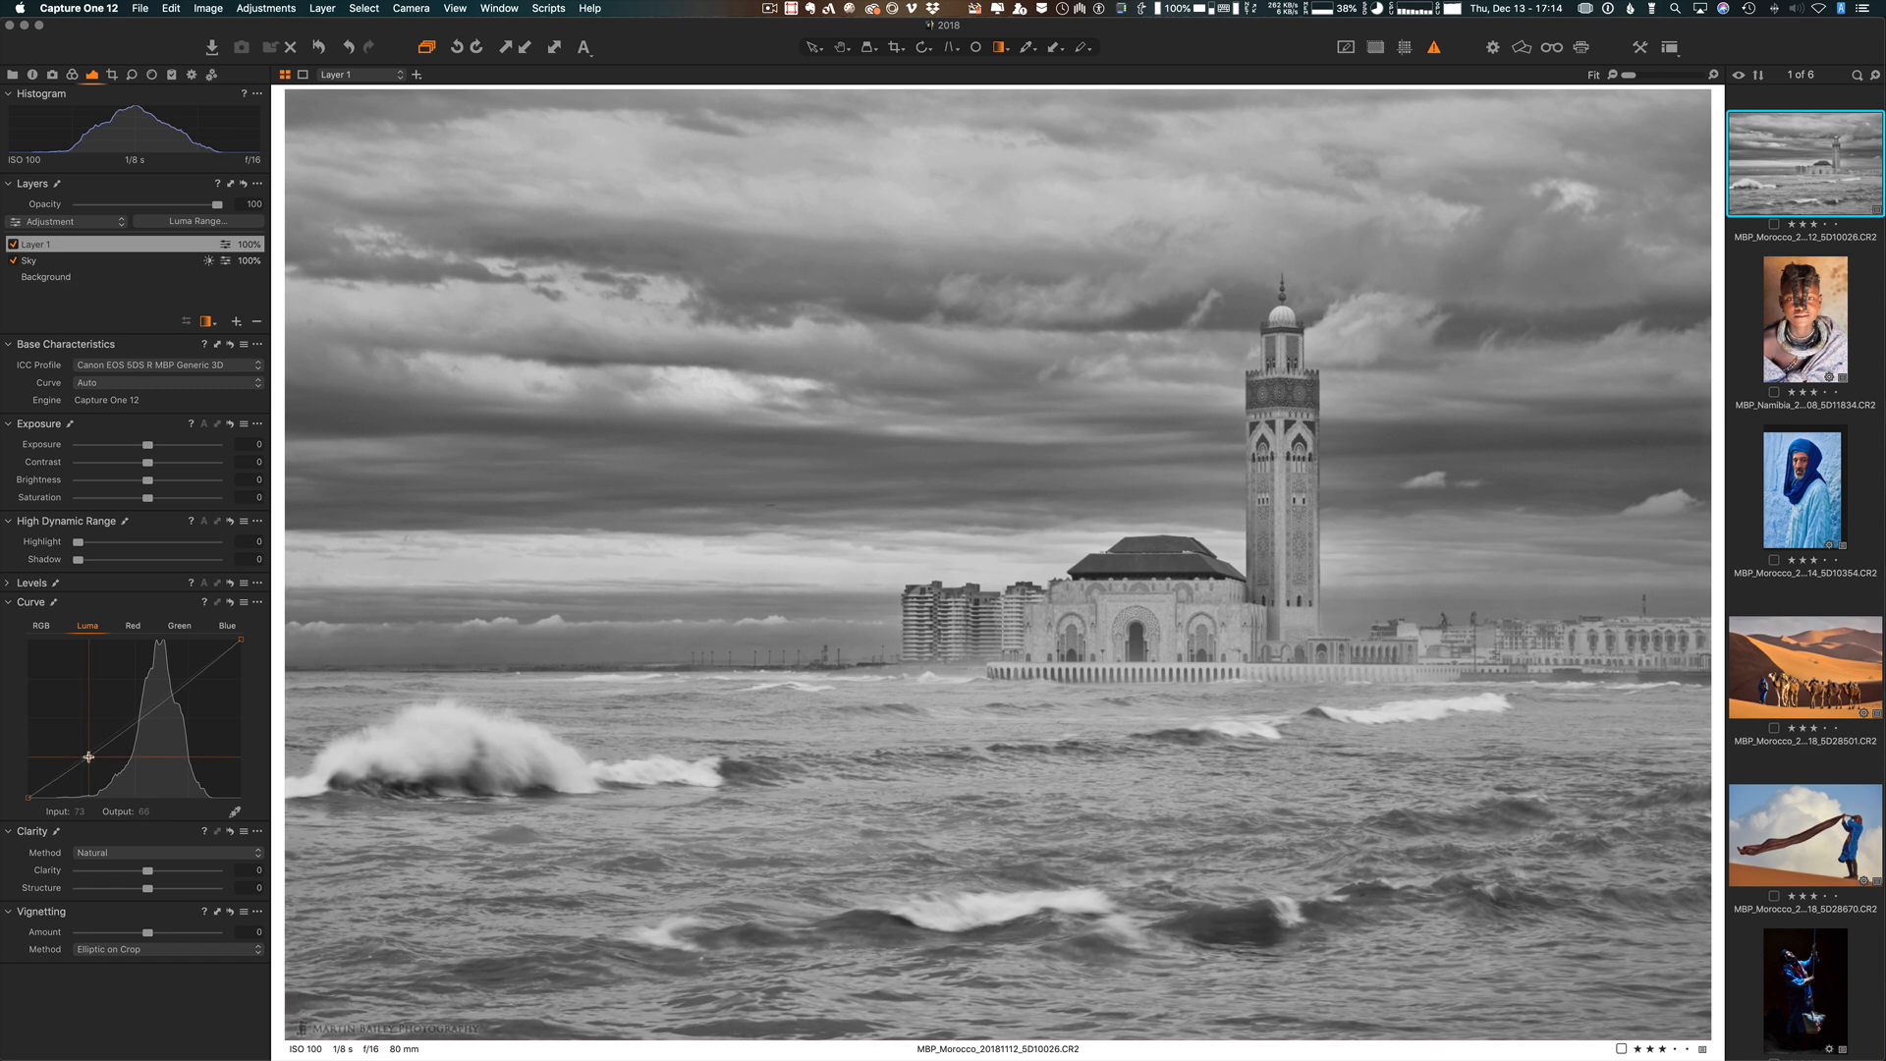
left_click_drag(168, 699, 169, 692)
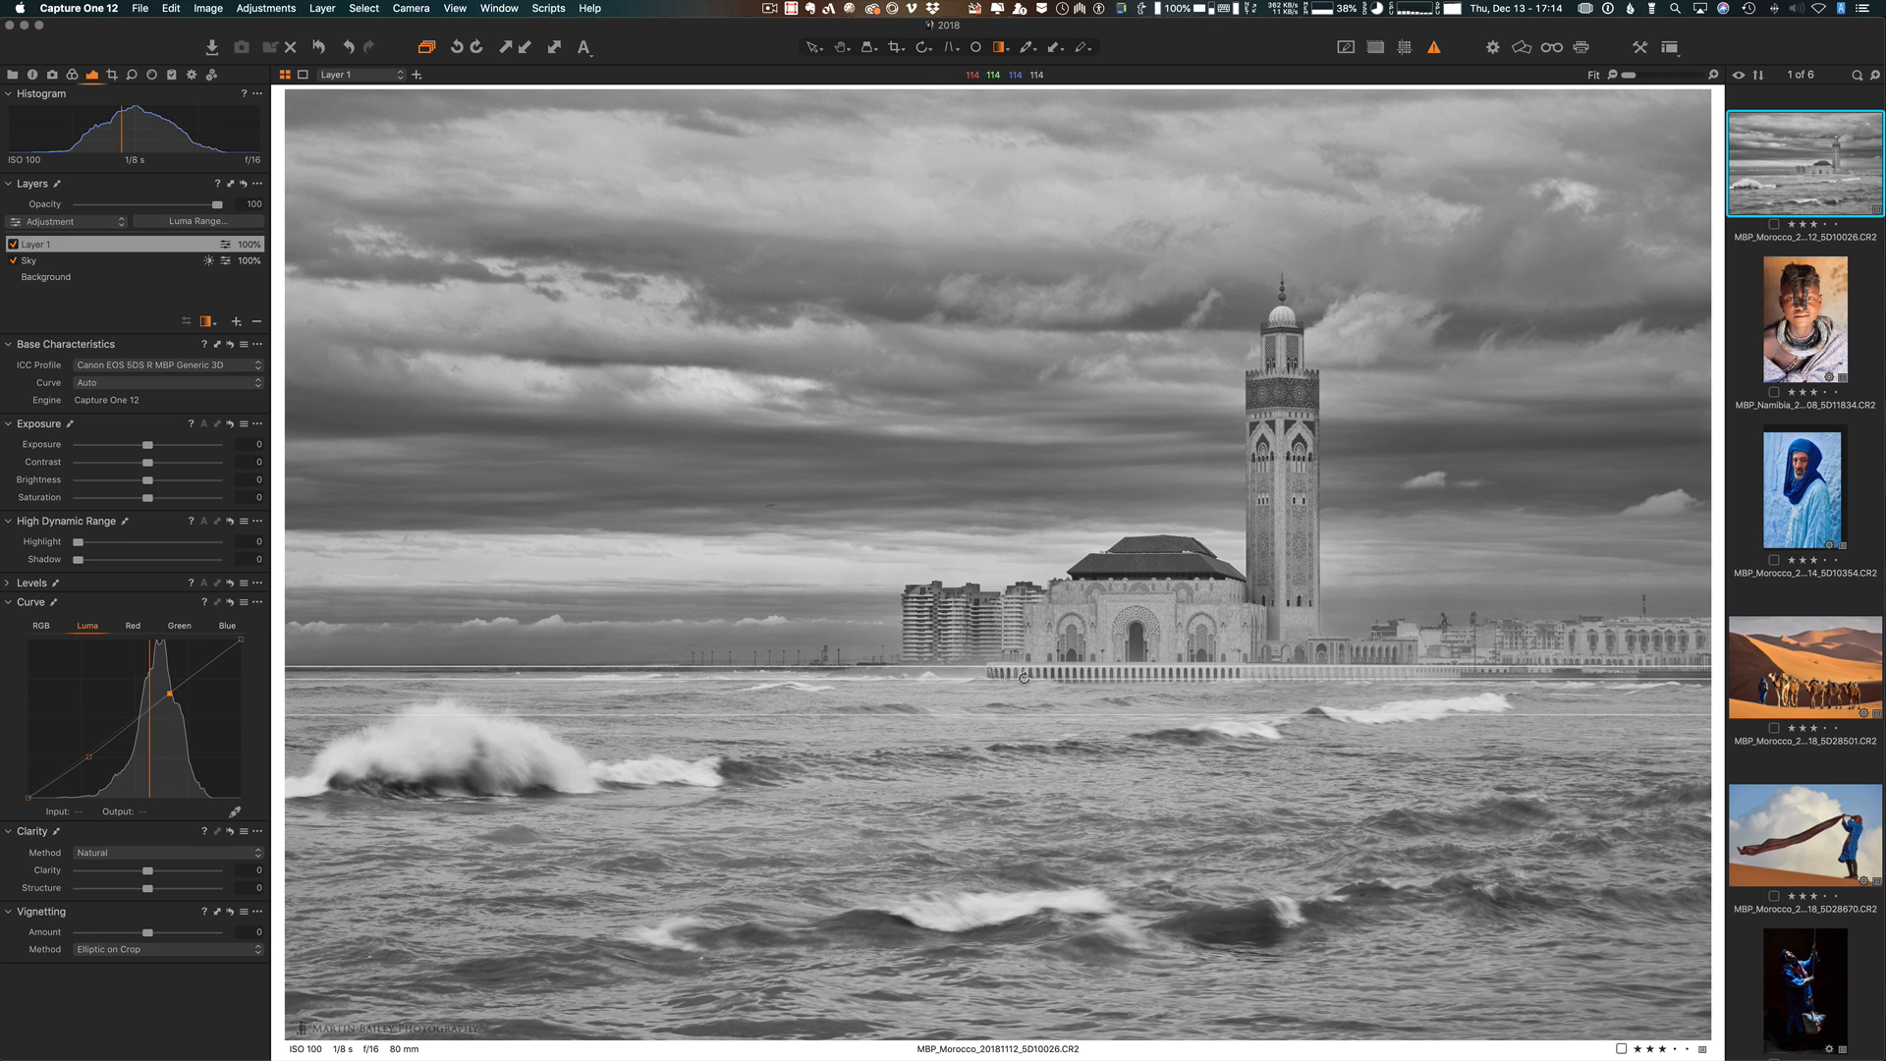
key("super")
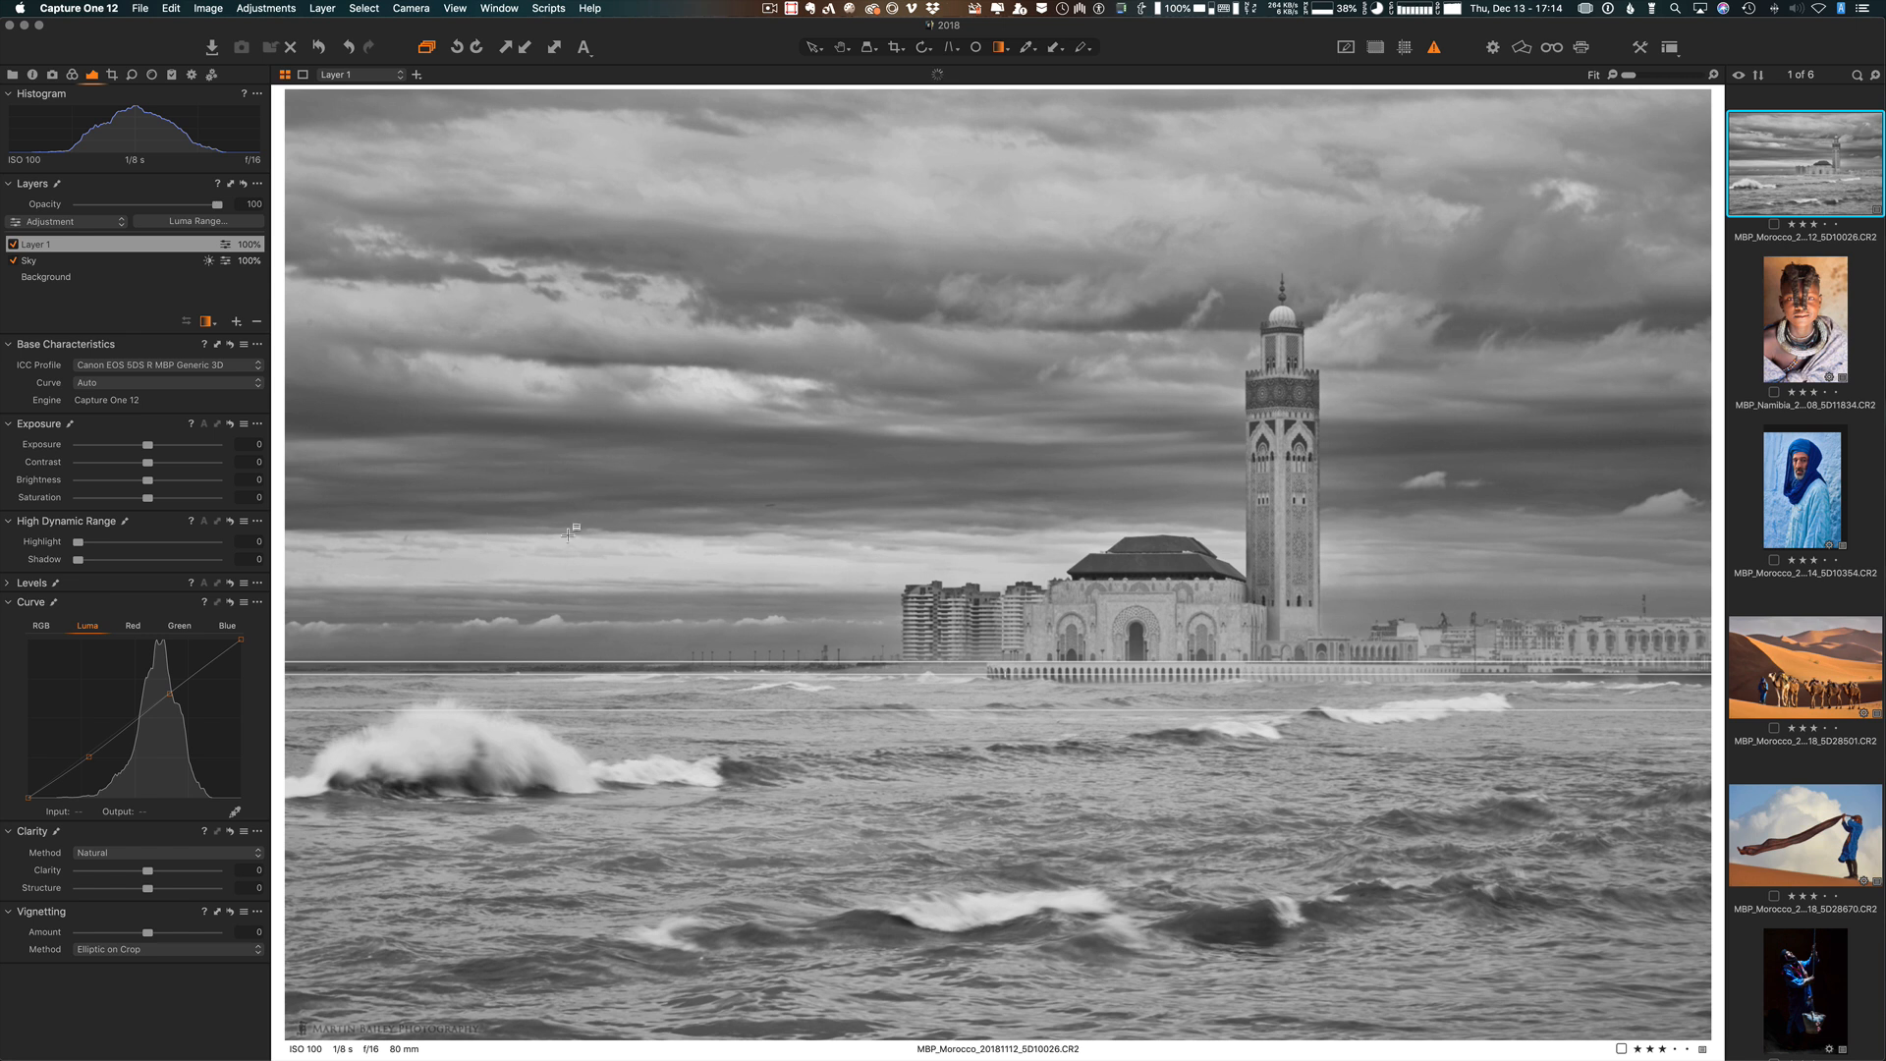
key("h")
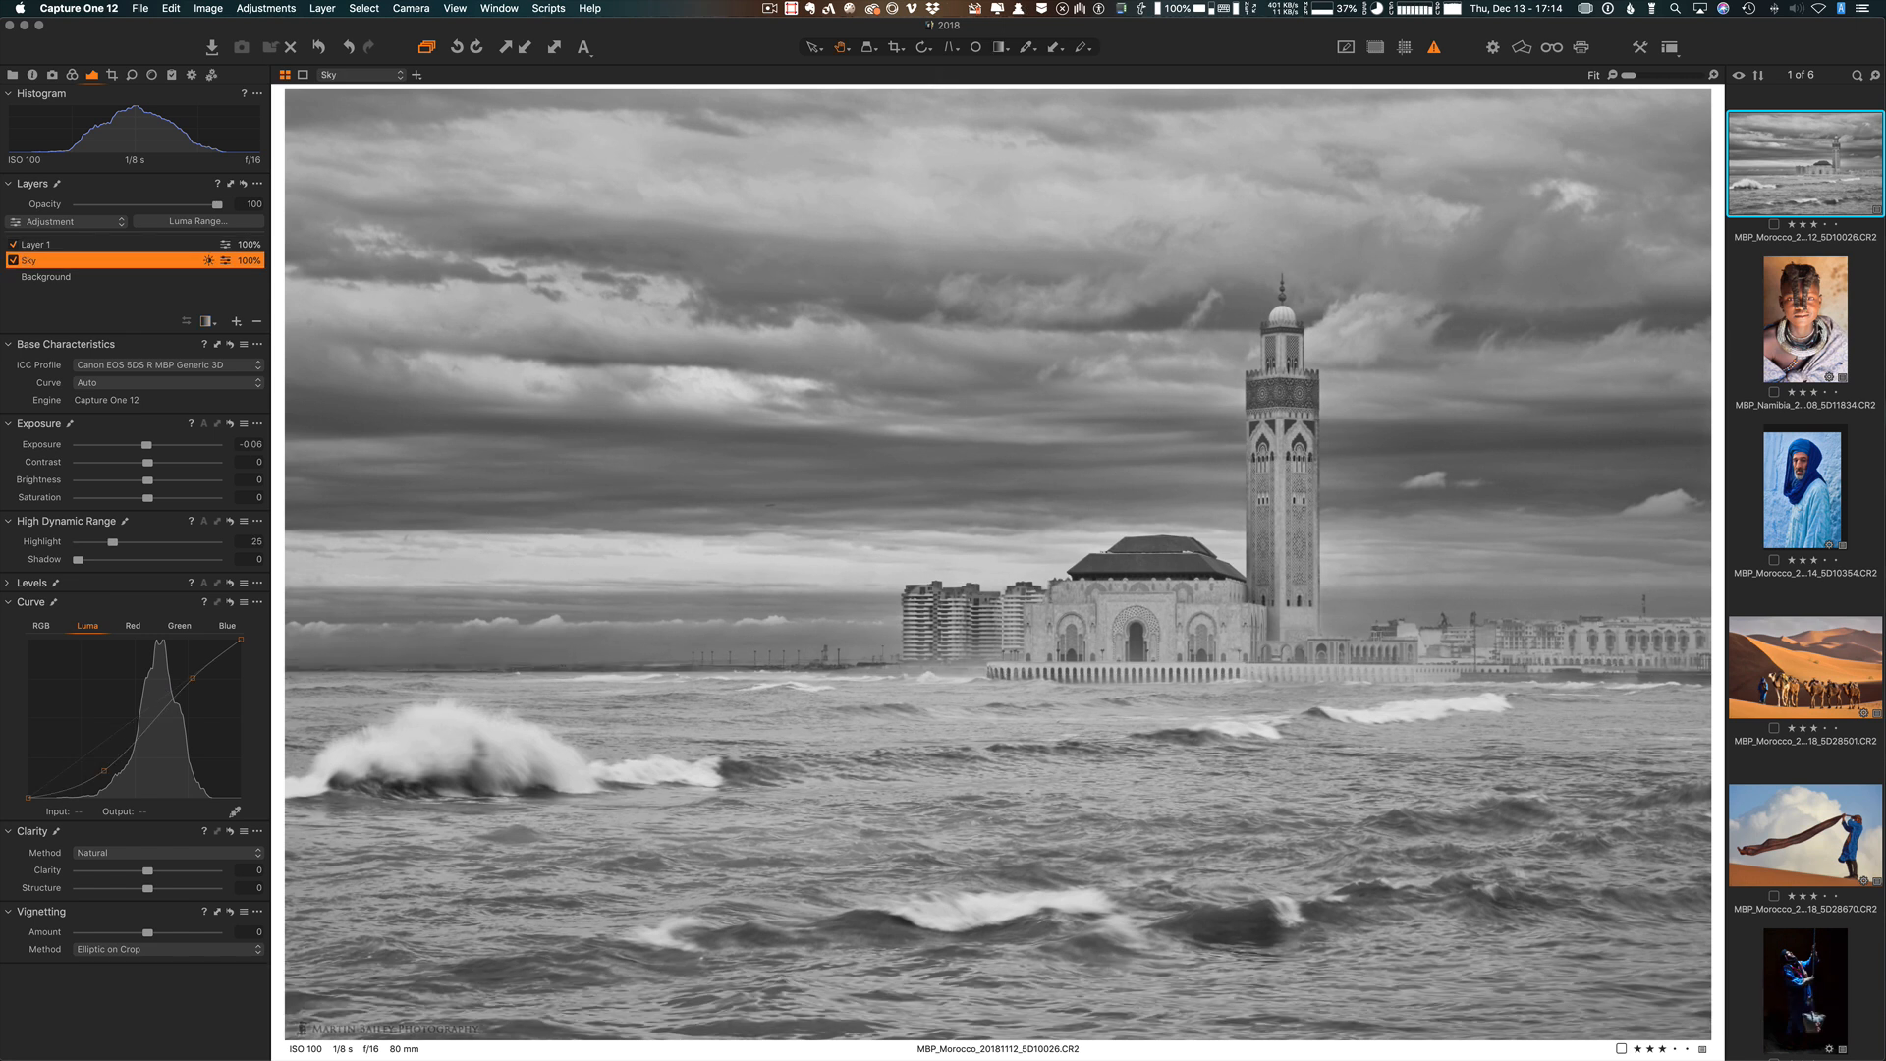
Step: Open the Namibia portrait and draw a radial gradient mask centred on the face on a new layer, shifting it slightly into place
left_click(1821, 332)
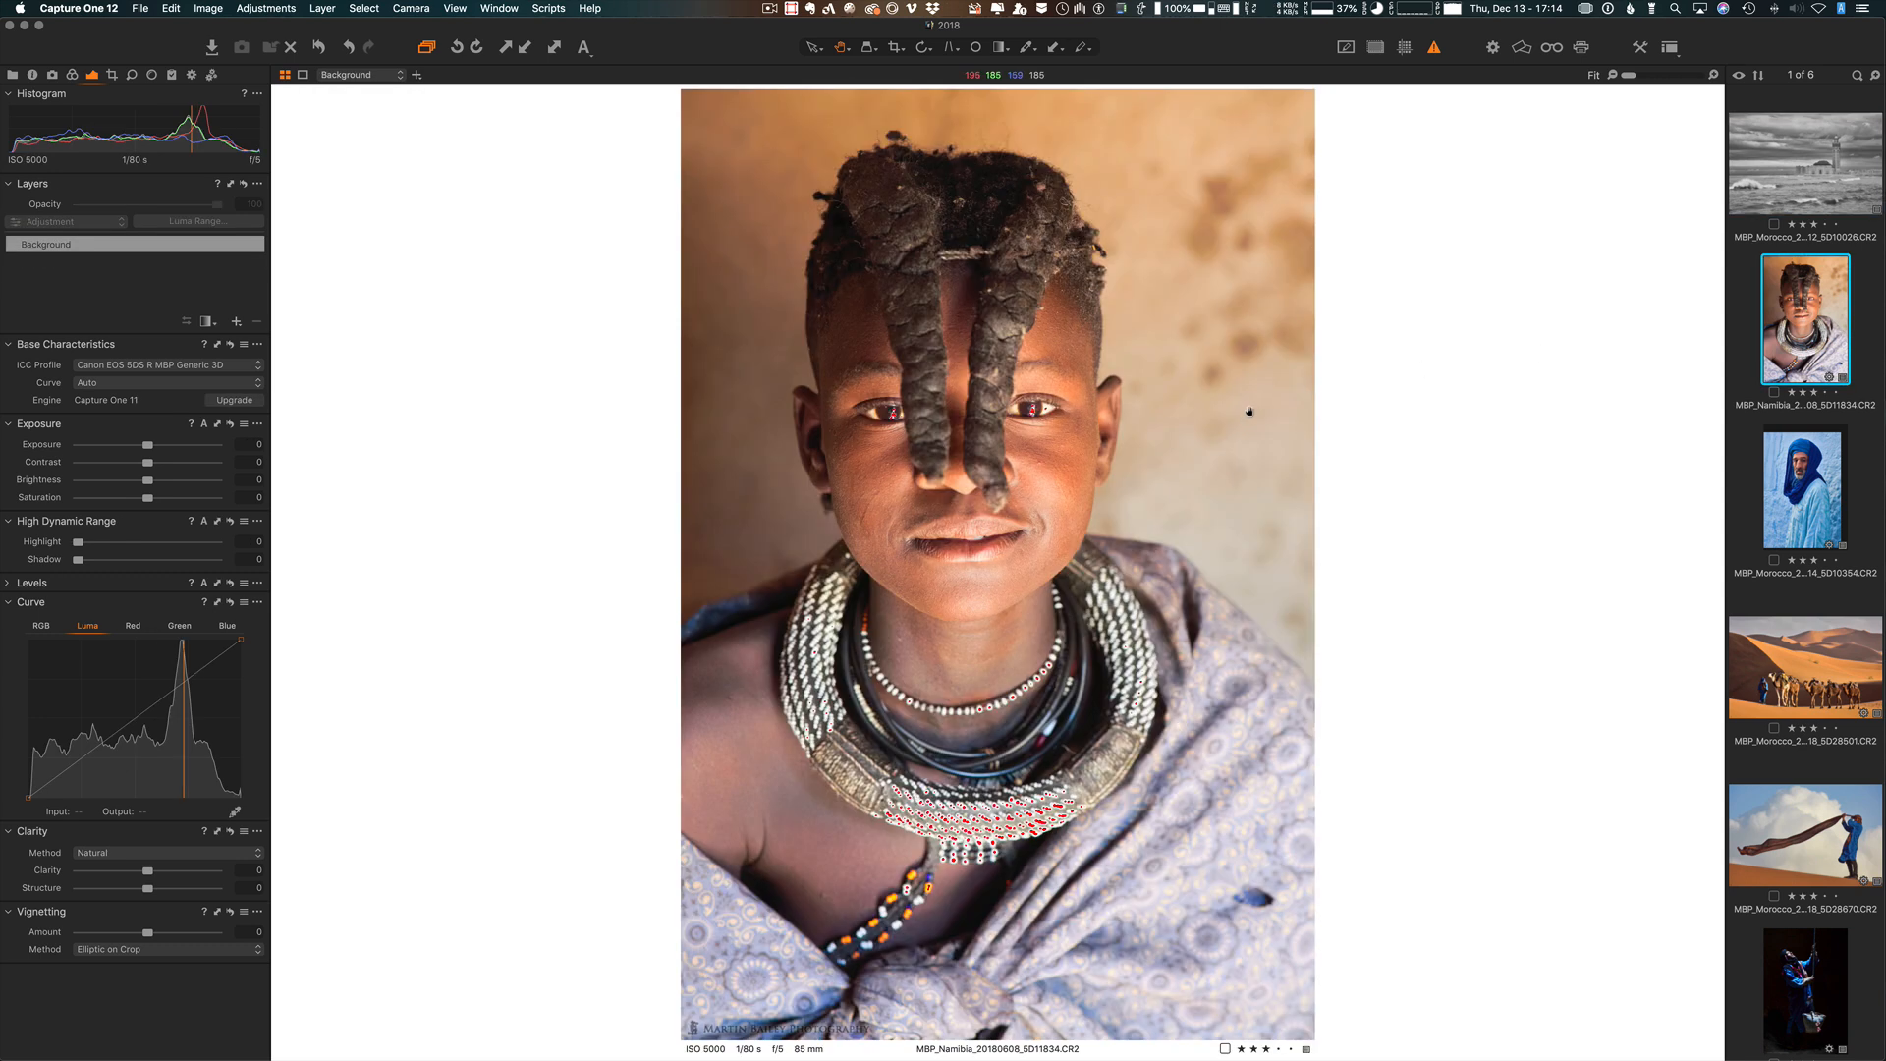
key("t")
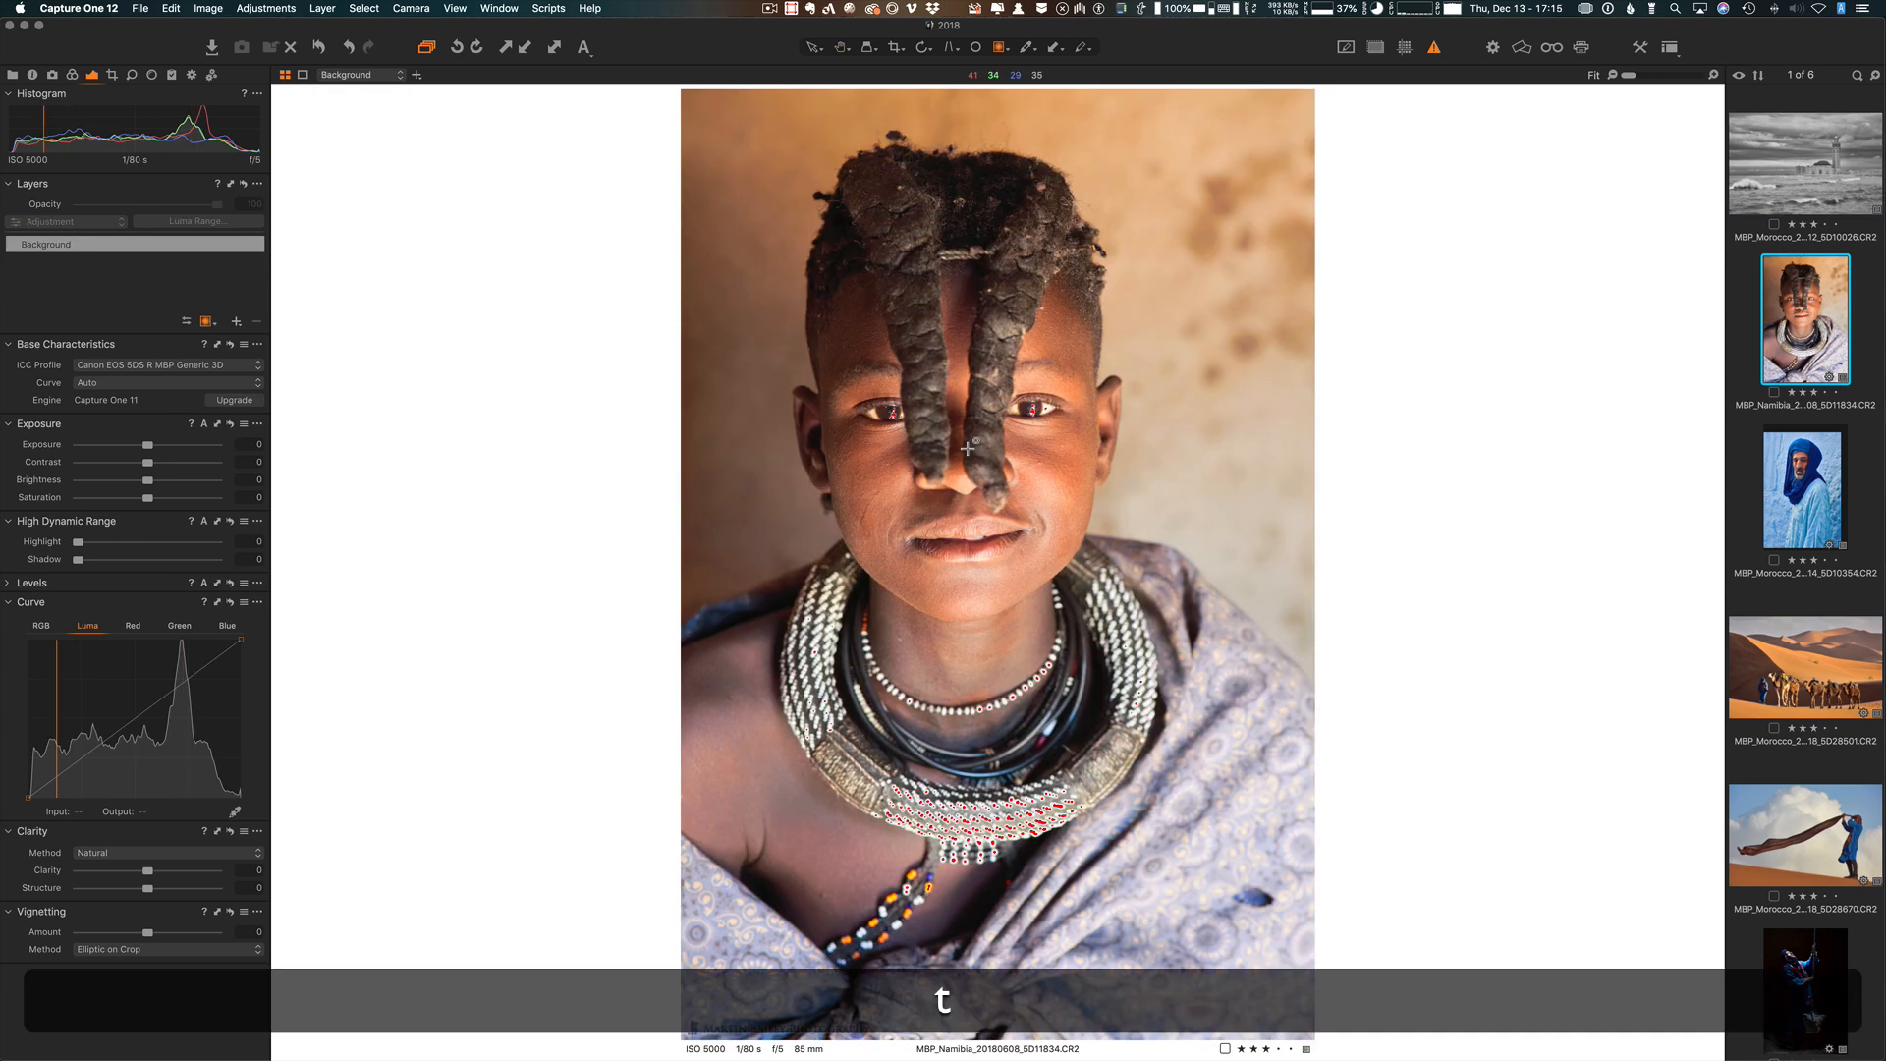
left_click(1001, 49)
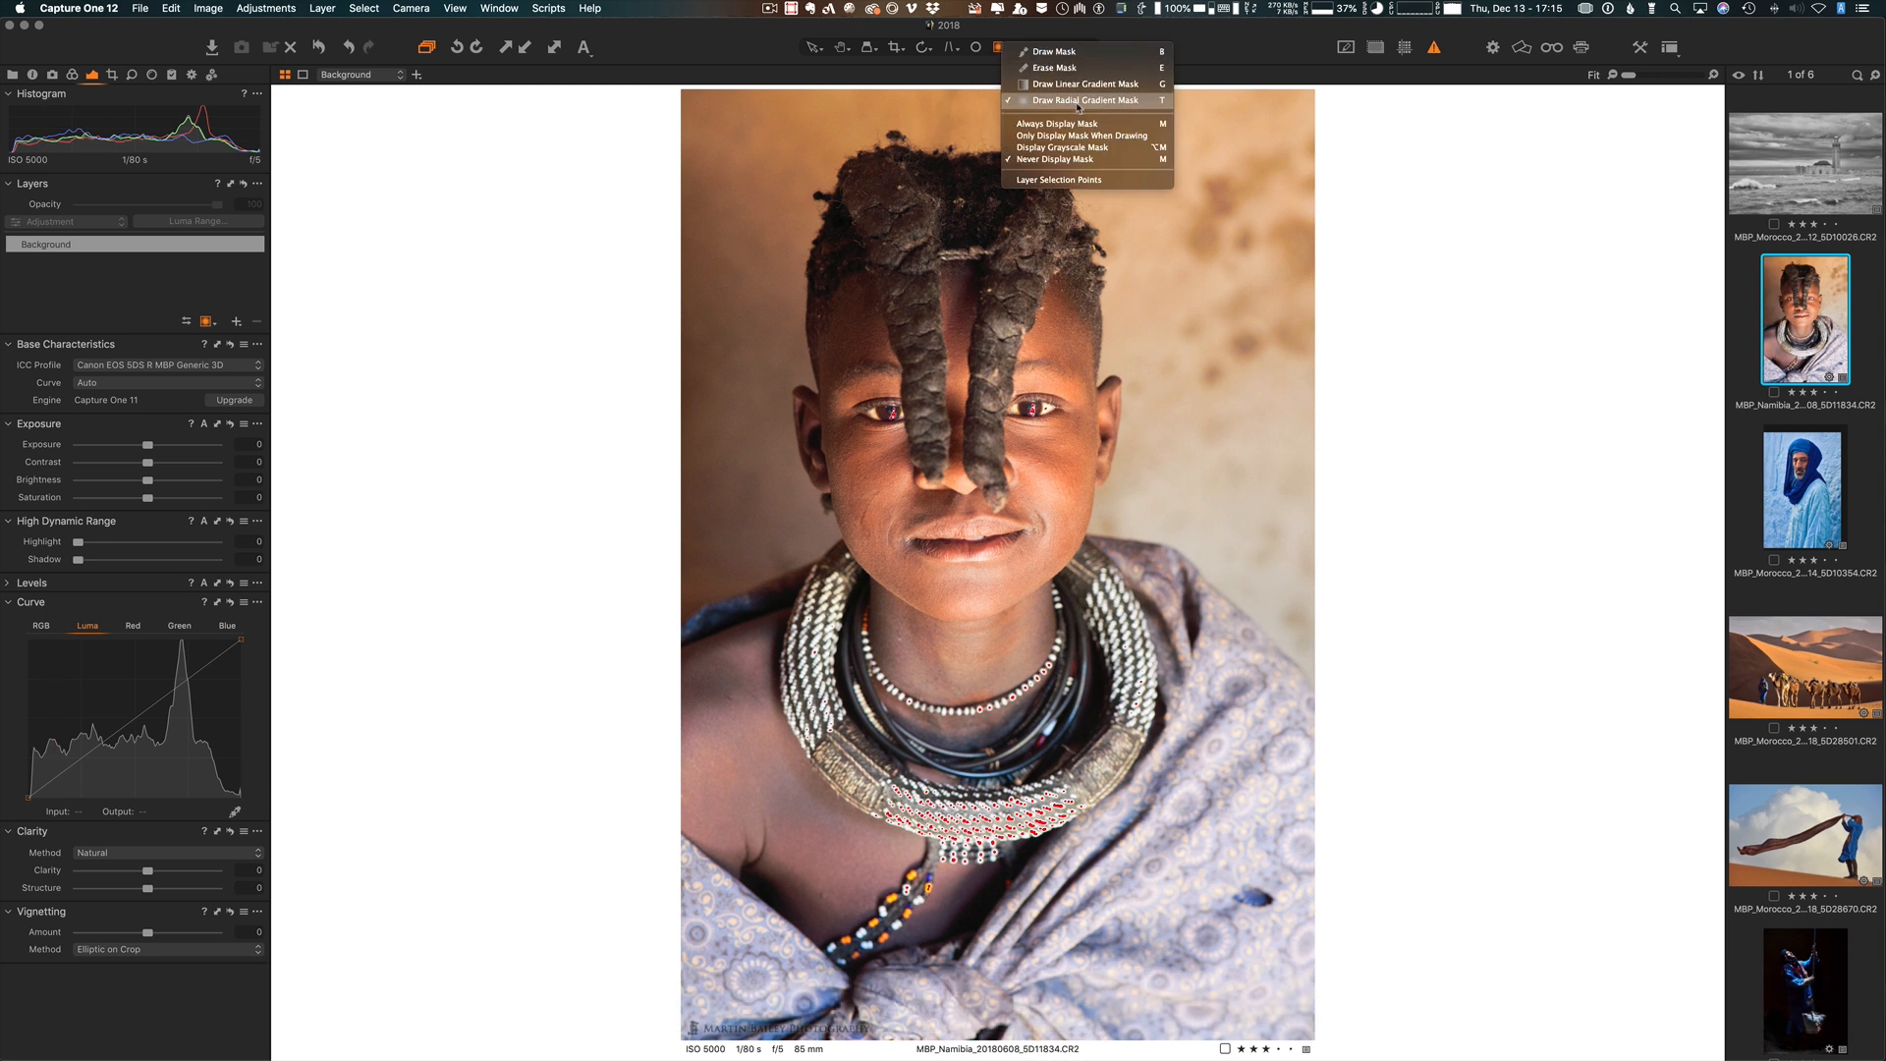
left_click(1079, 101)
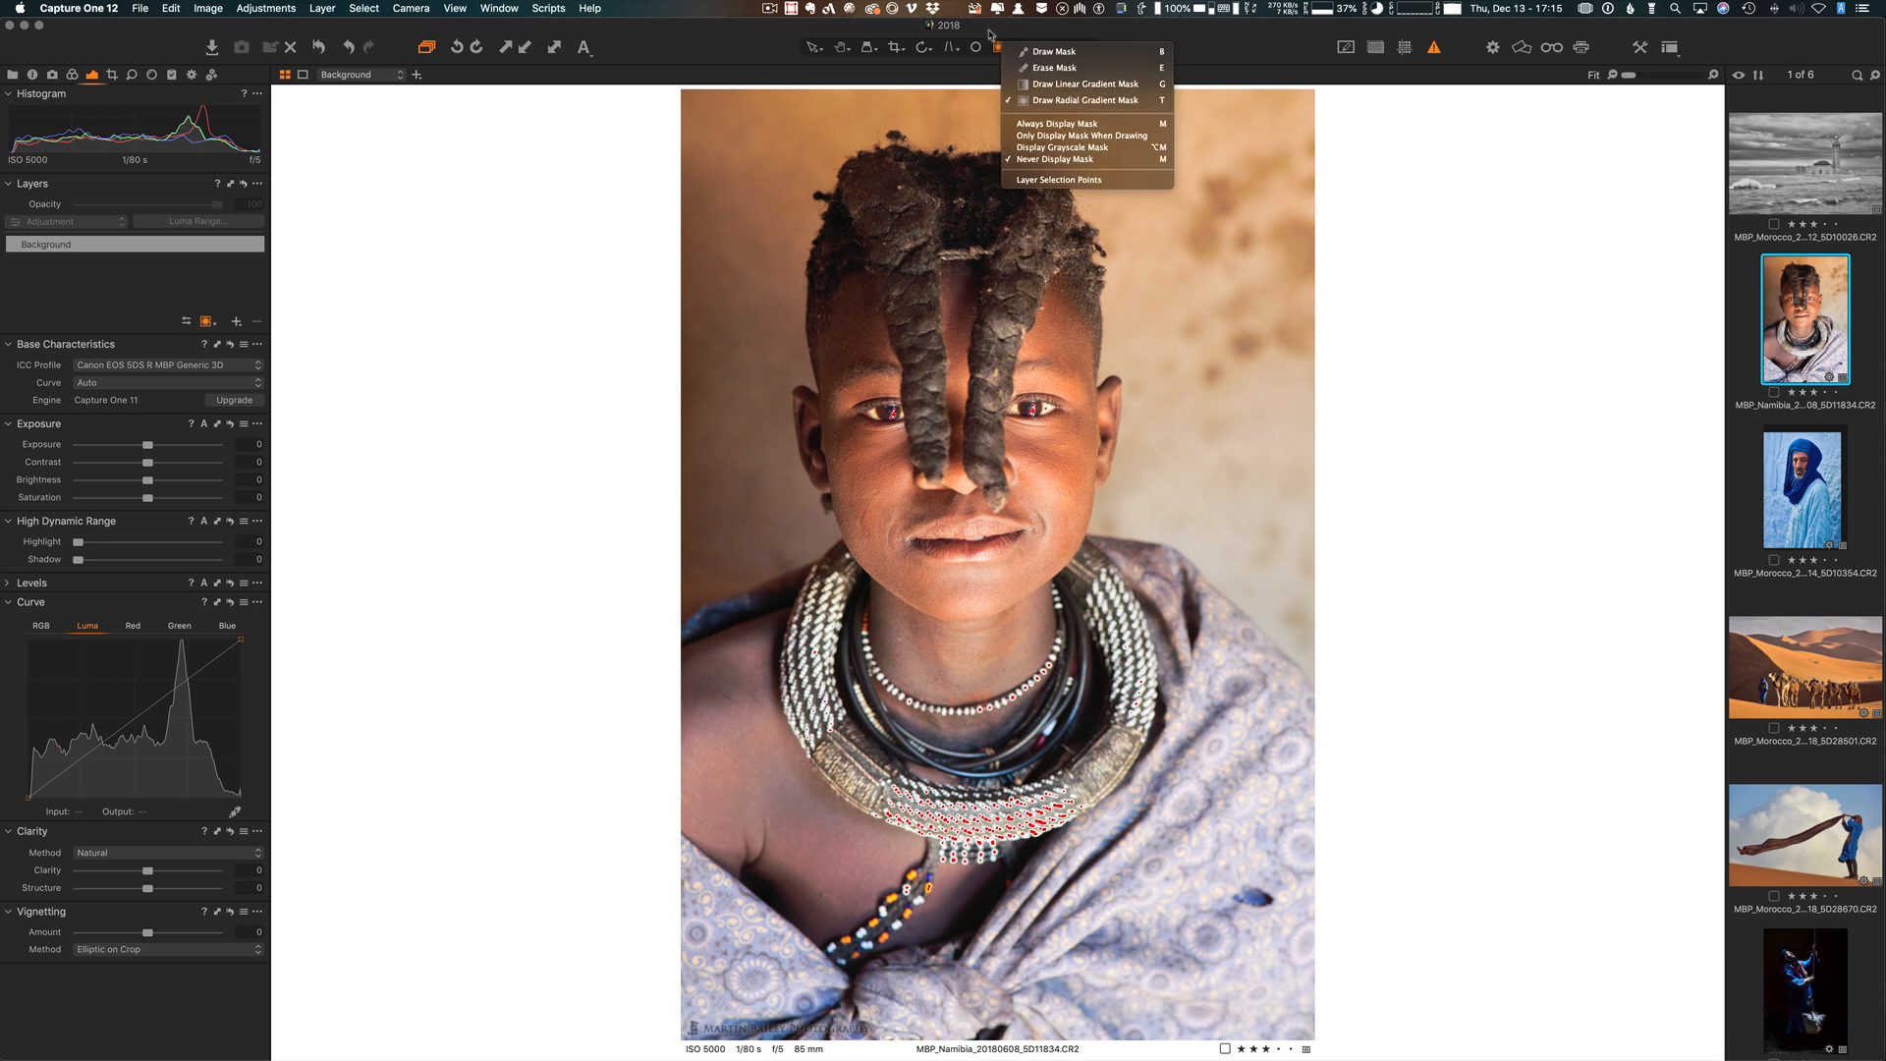
left_click(207, 322)
left_click(211, 324)
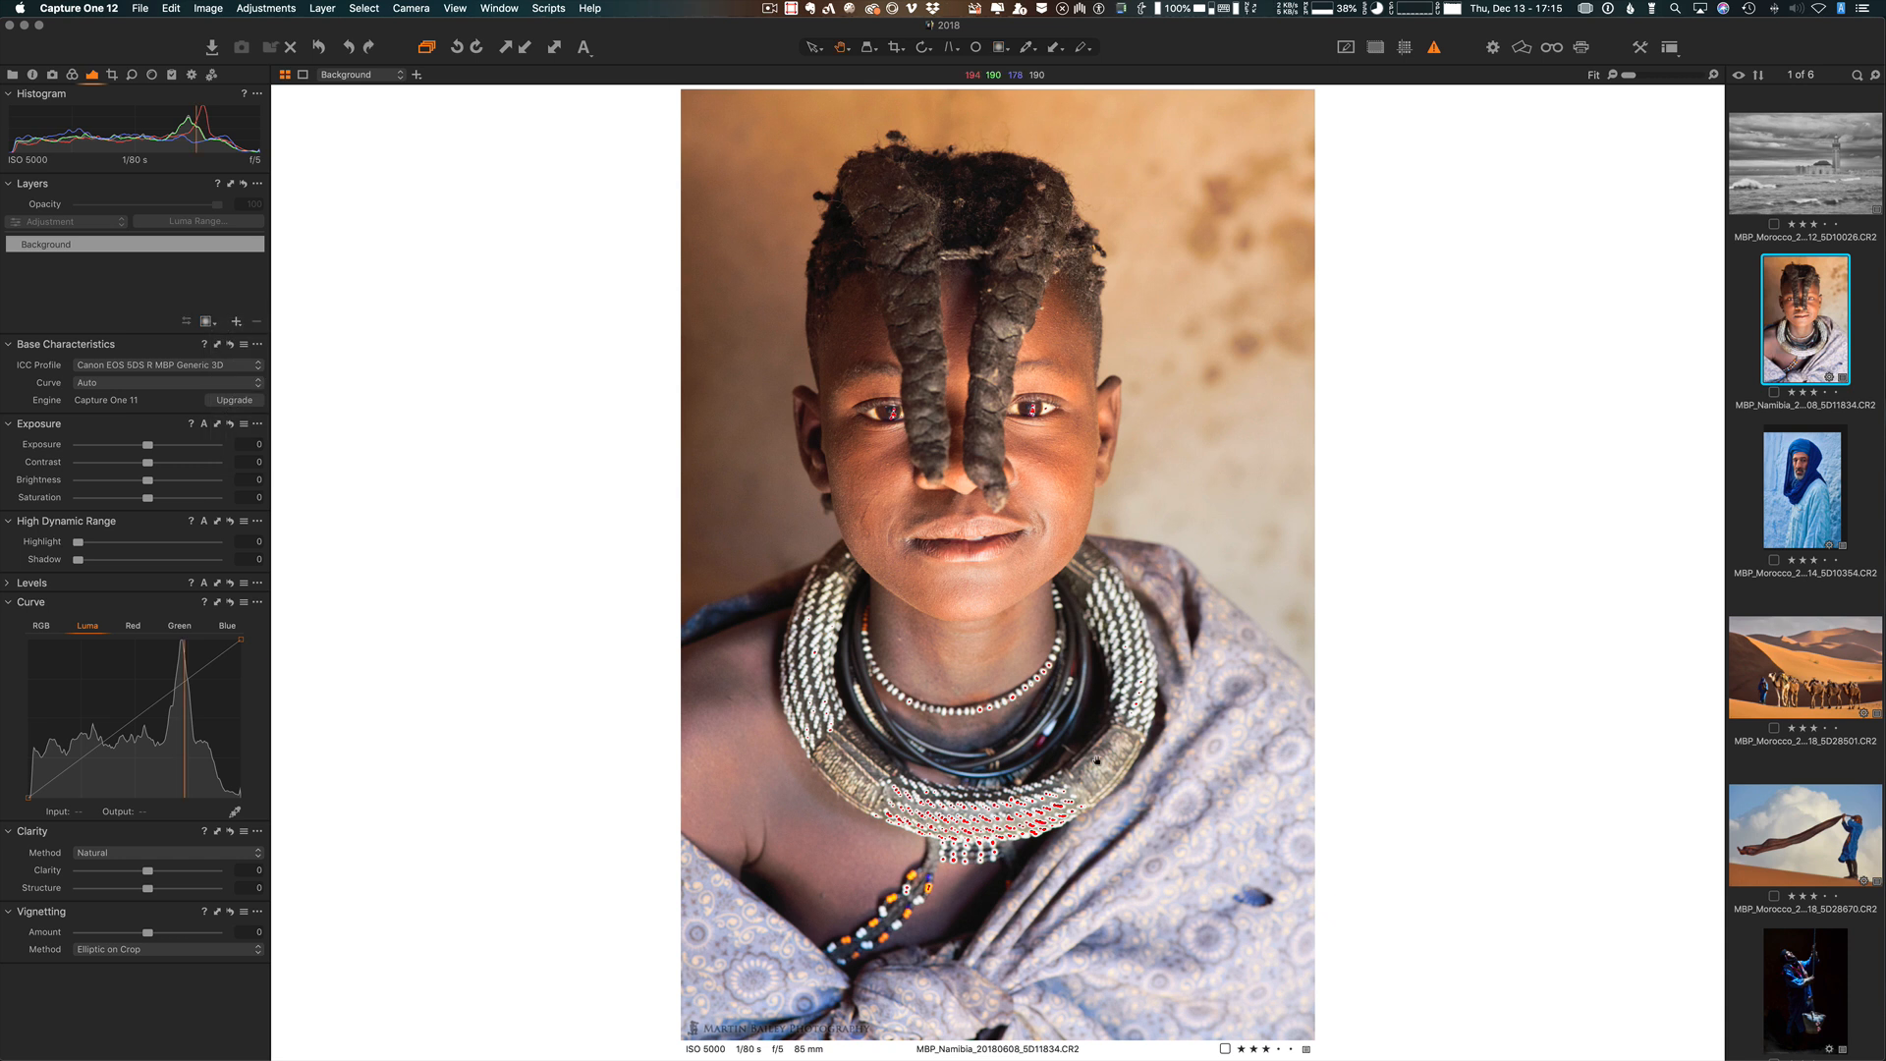
key("t")
left_click_drag(961, 405, 1156, 694)
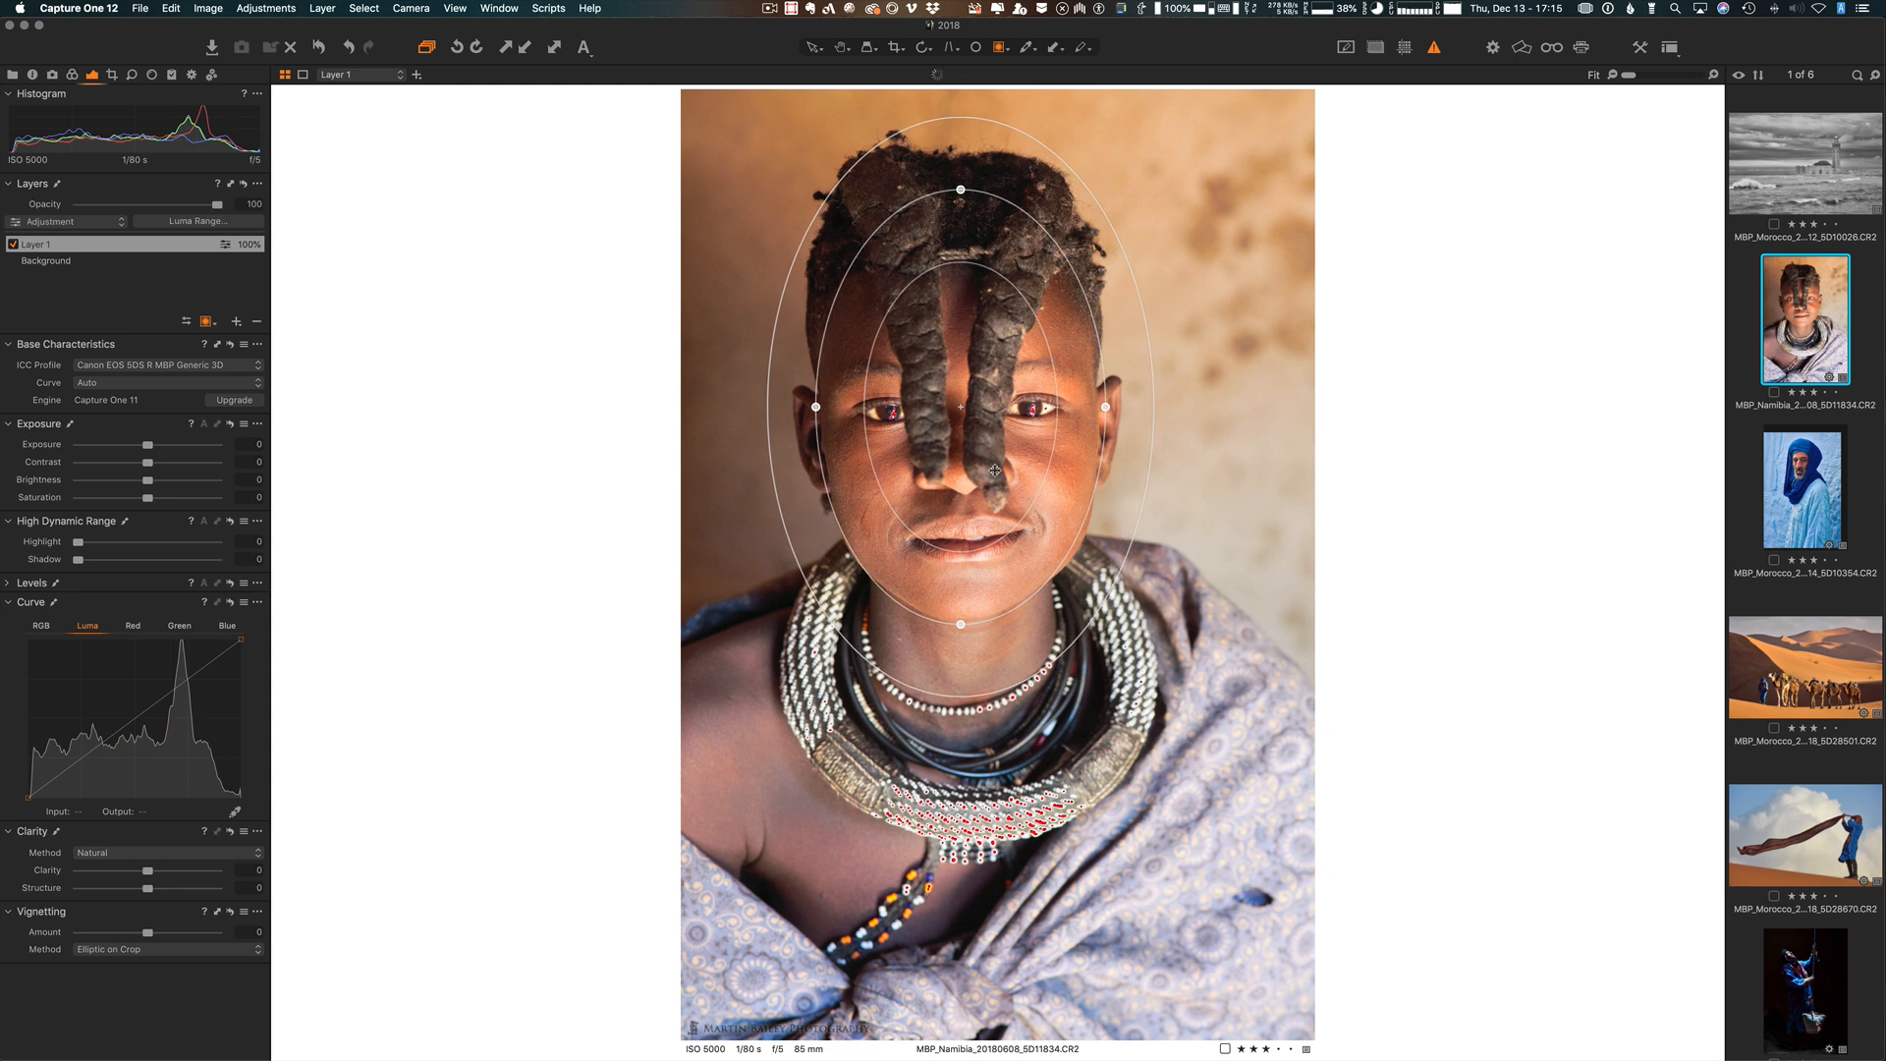
left_click_drag(978, 439, 979, 434)
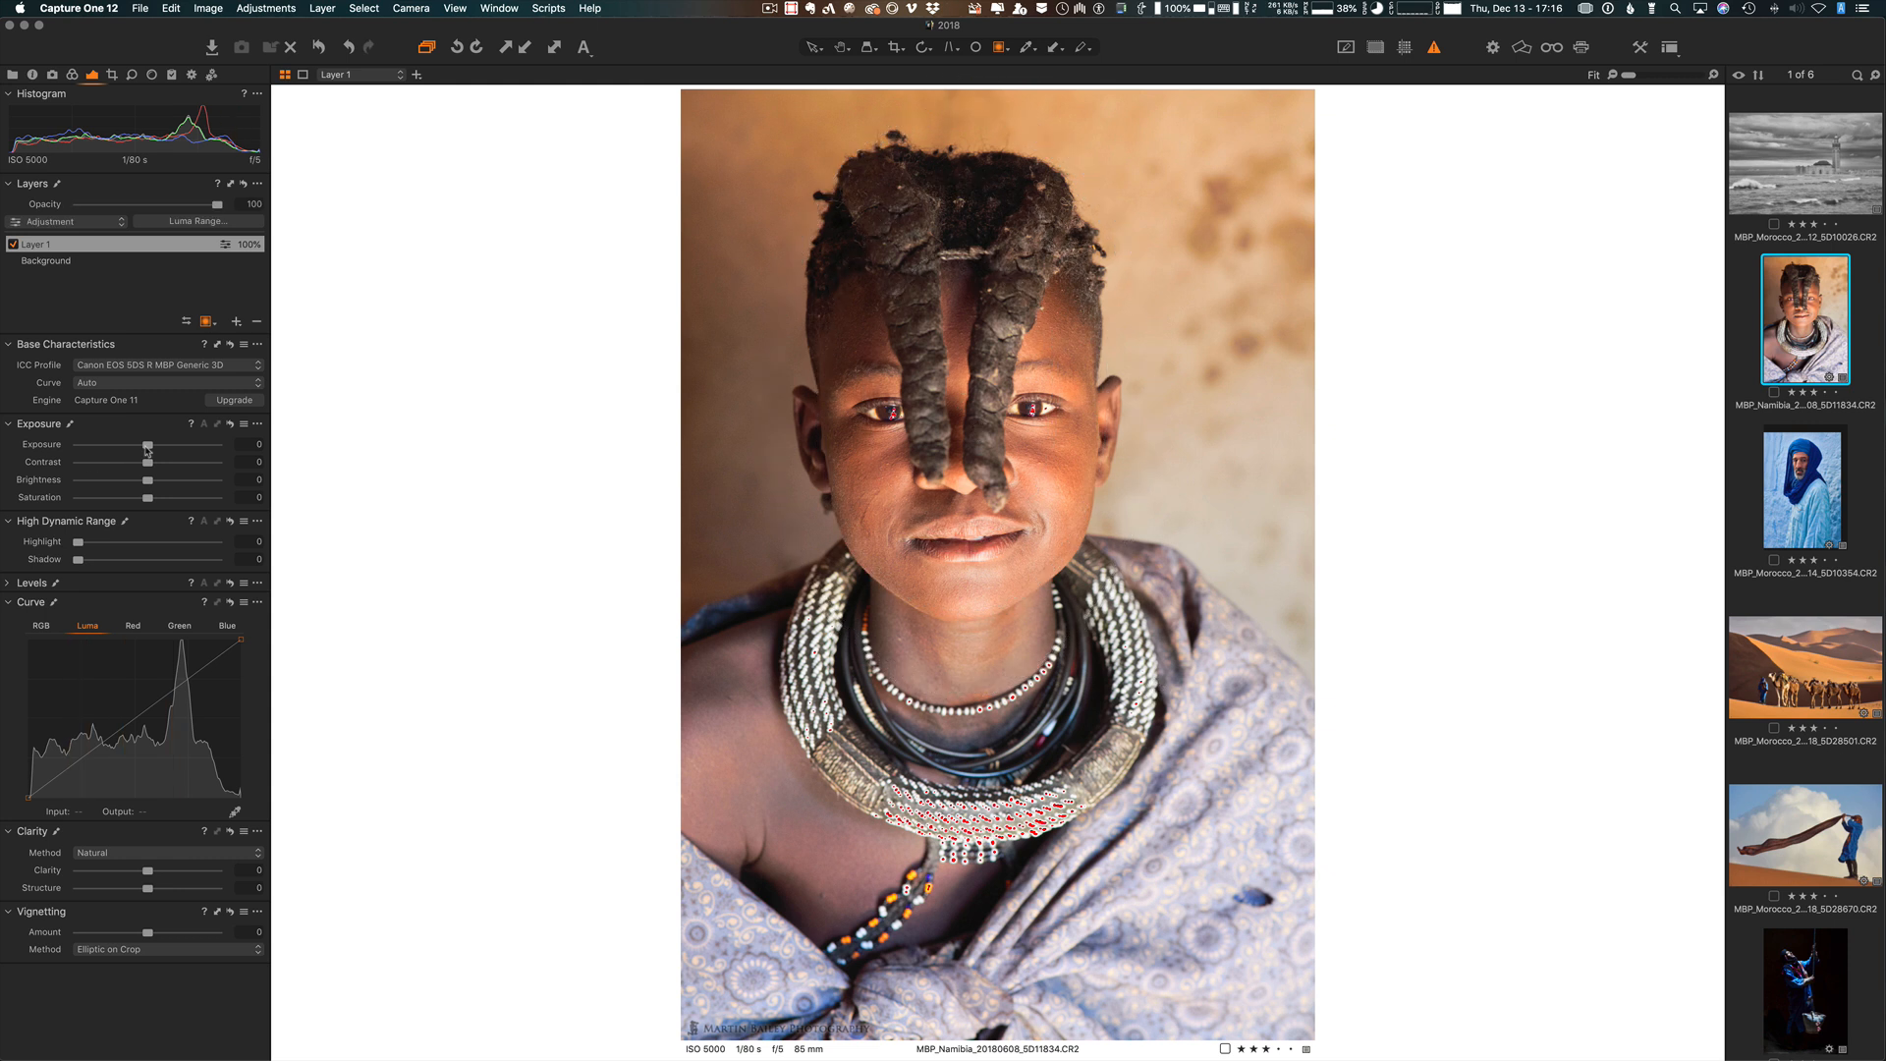
Step: Lower Layer 1's exposure to -0.4 and darken its shadows and midtones with the Luma curve
left_click_drag(143, 446, 141, 448)
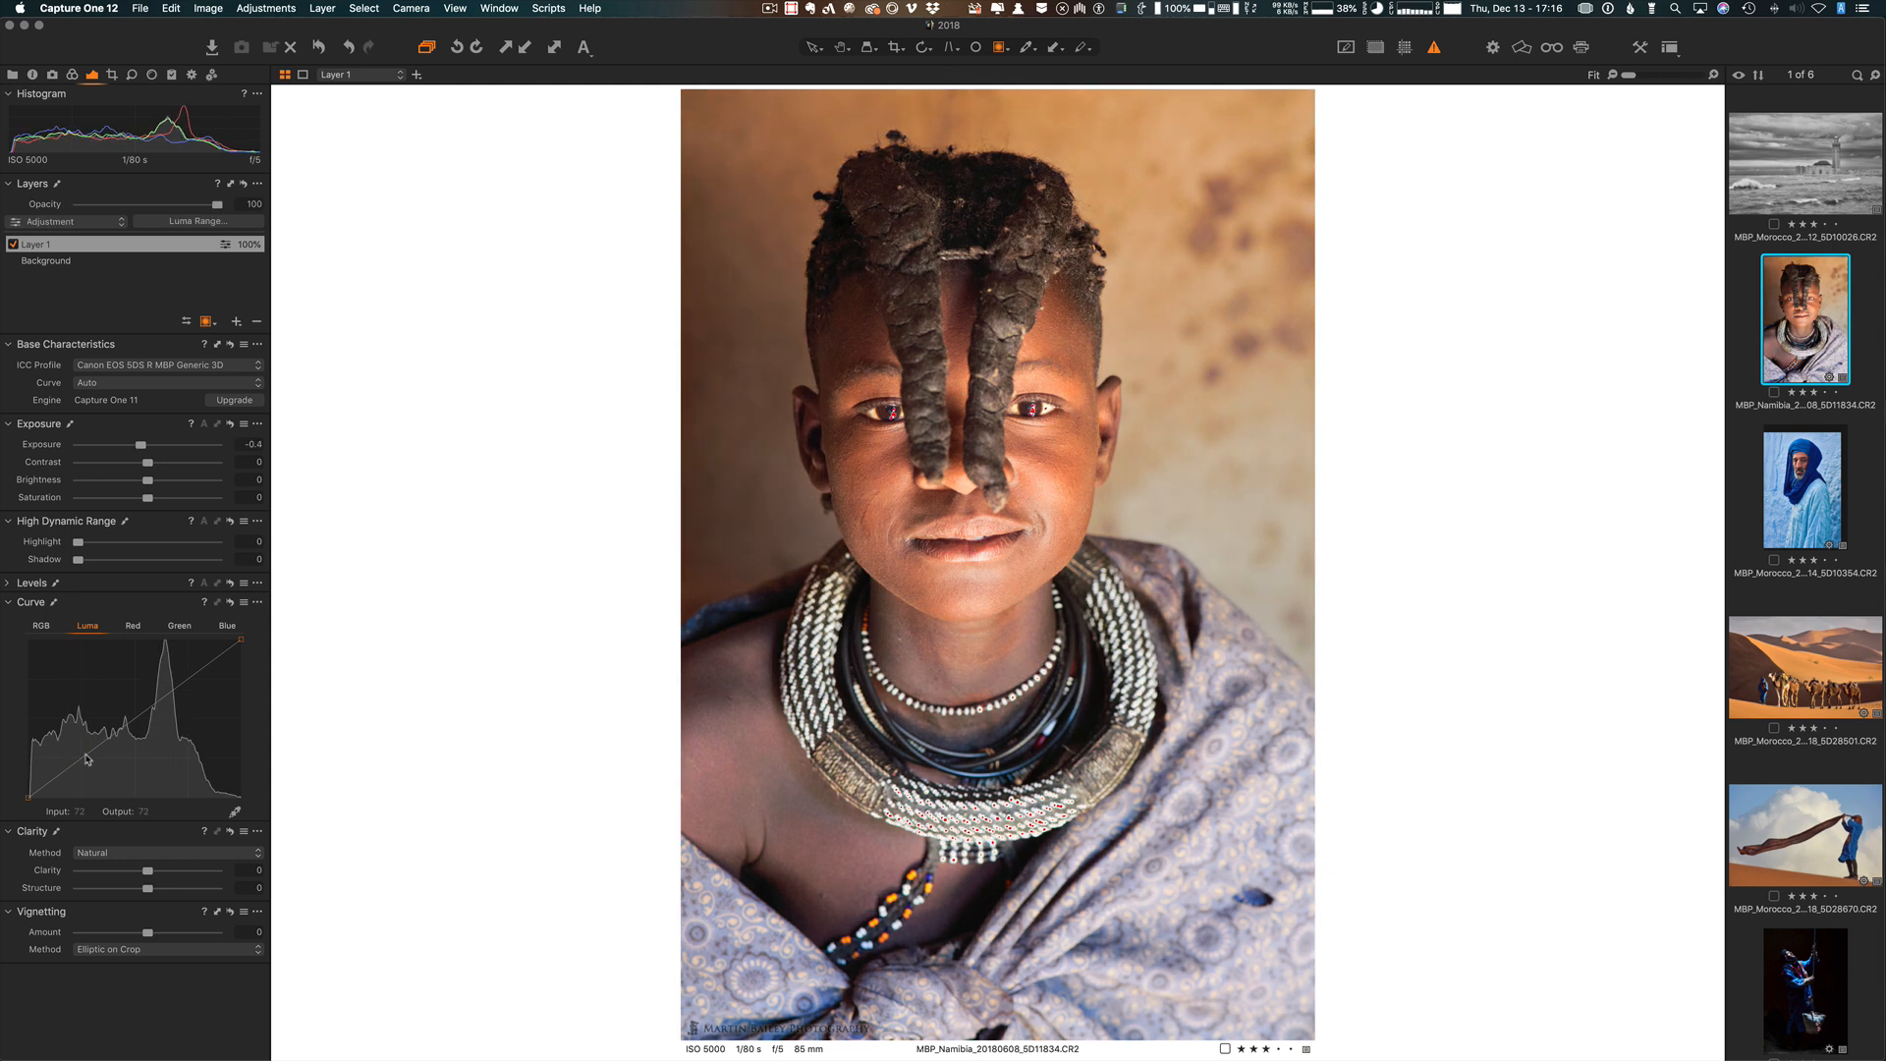
left_click_drag(88, 758, 94, 775)
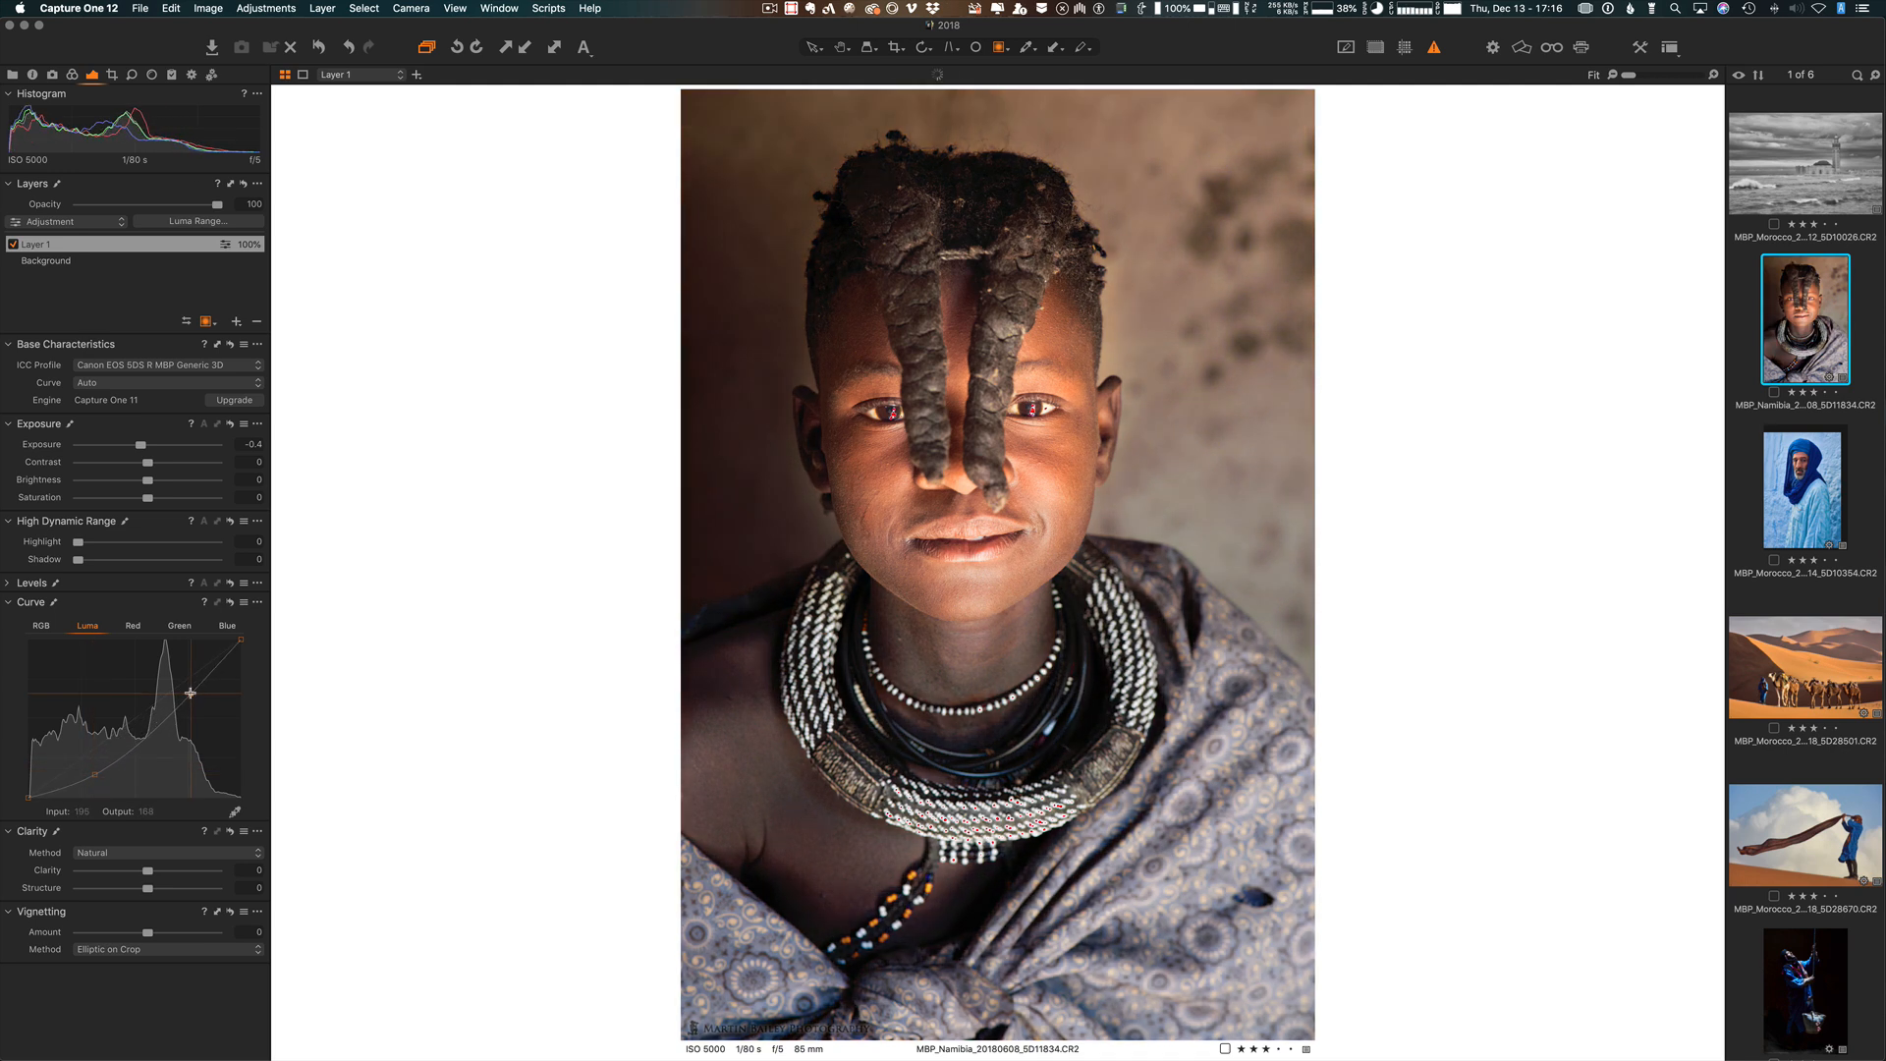
left_click_drag(189, 693, 188, 688)
Step: Raise the Clarity of the portrait's Background layer to 22
left_click(60, 263)
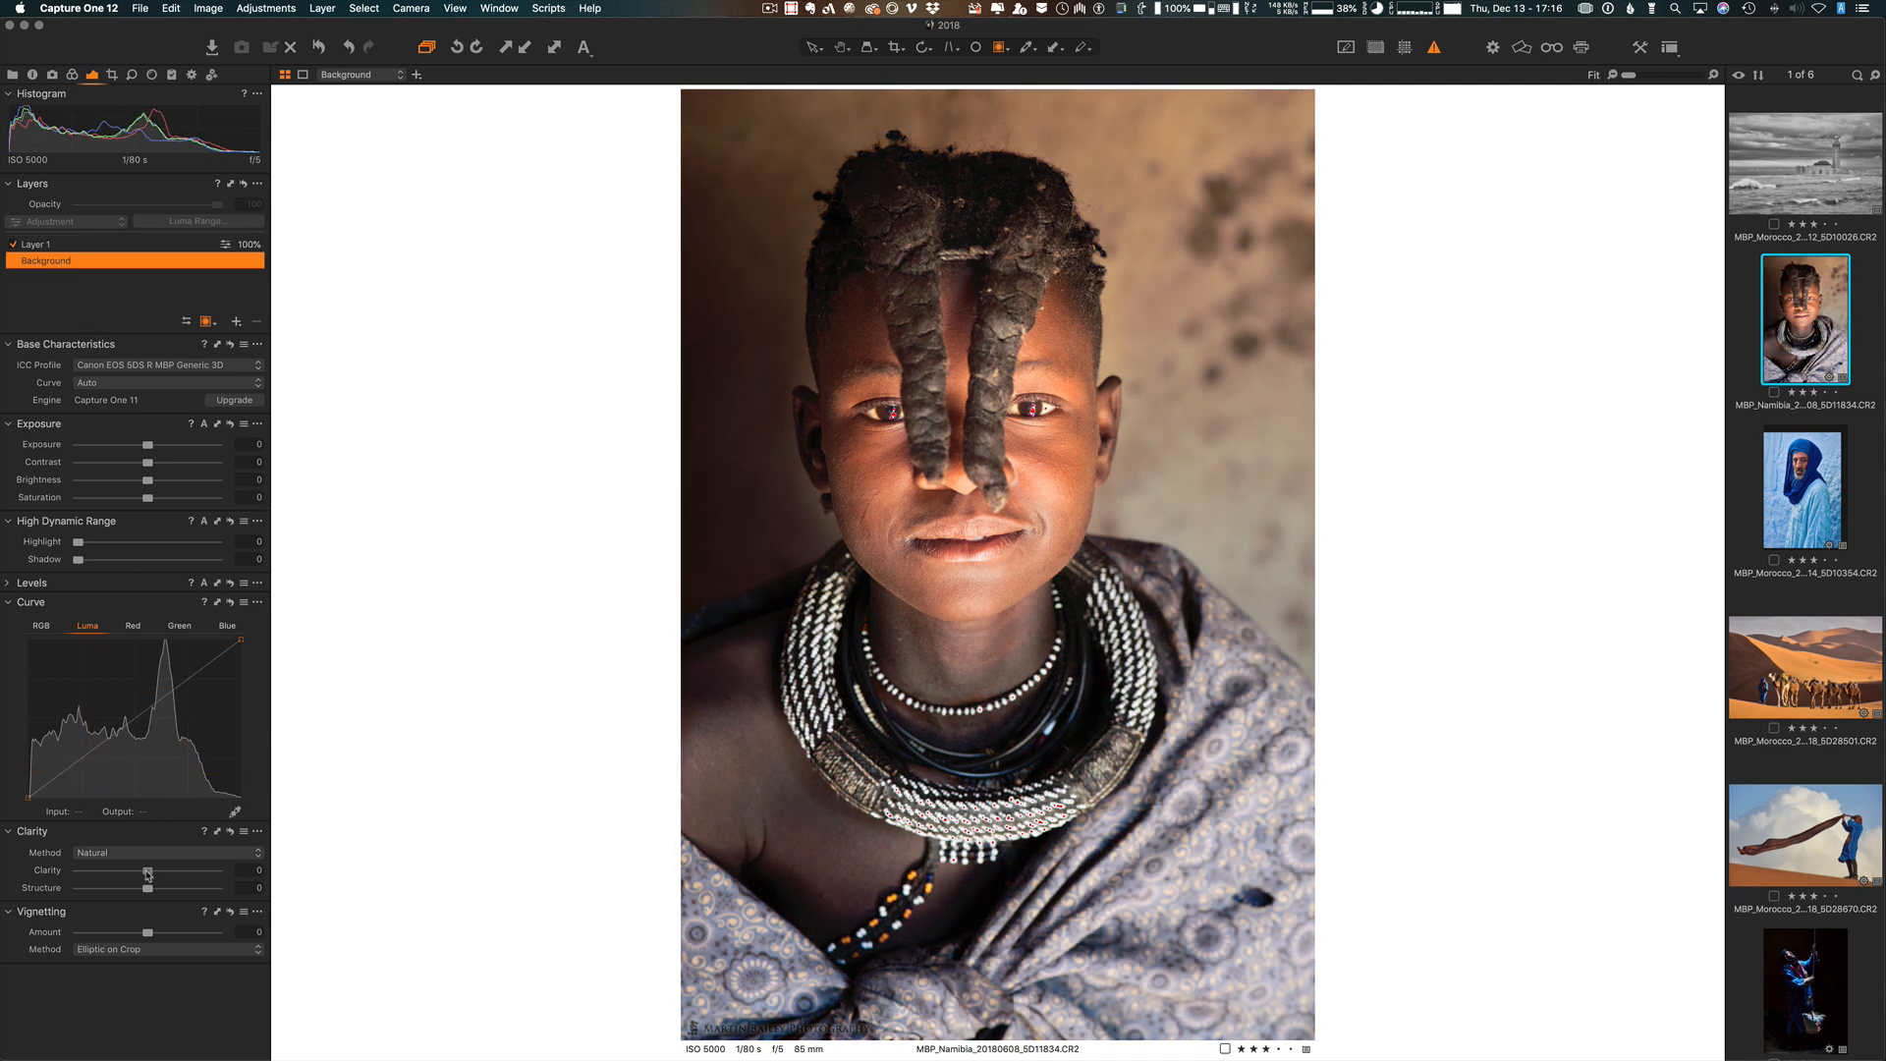
left_click_drag(147, 873, 164, 873)
Step: Set Layer 1's Highlight to 30, Shadow to 12 and exposure to -0.37, and check its mask by displaying and hiding it
left_click(59, 244)
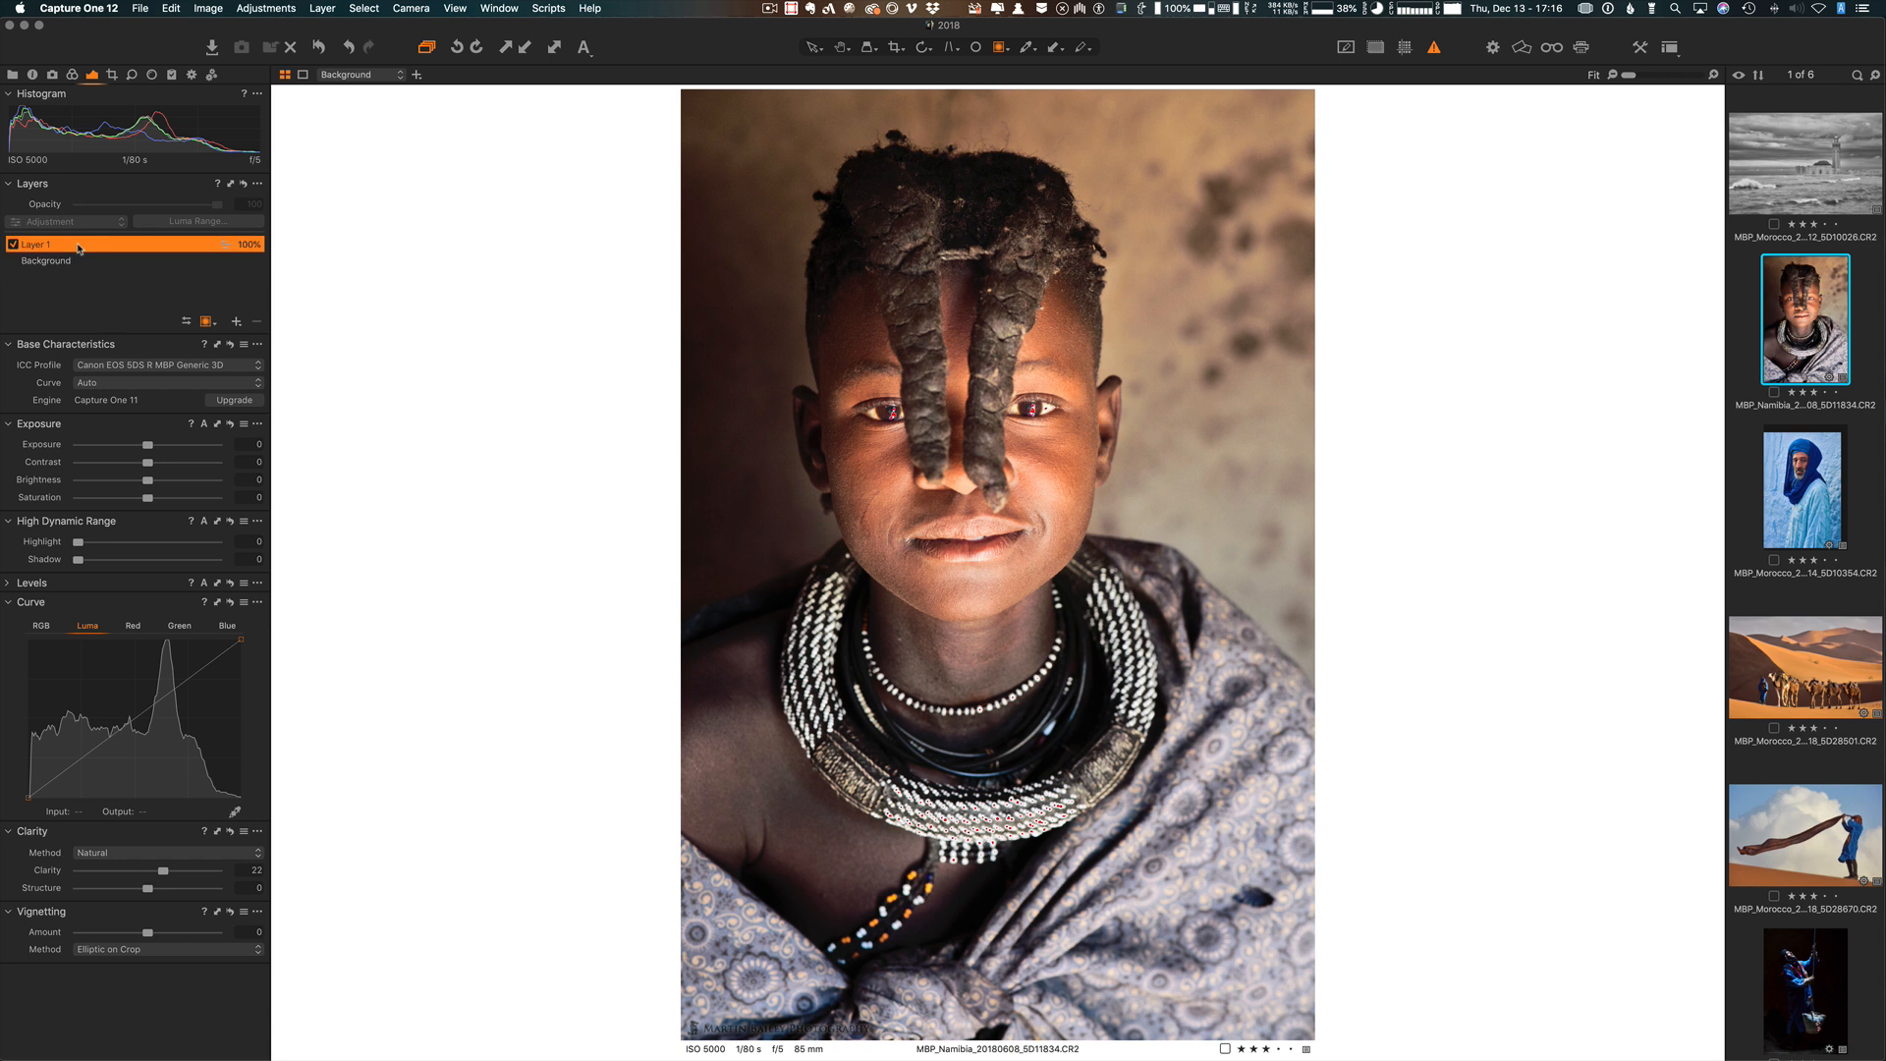
left_click_drag(83, 547, 126, 550)
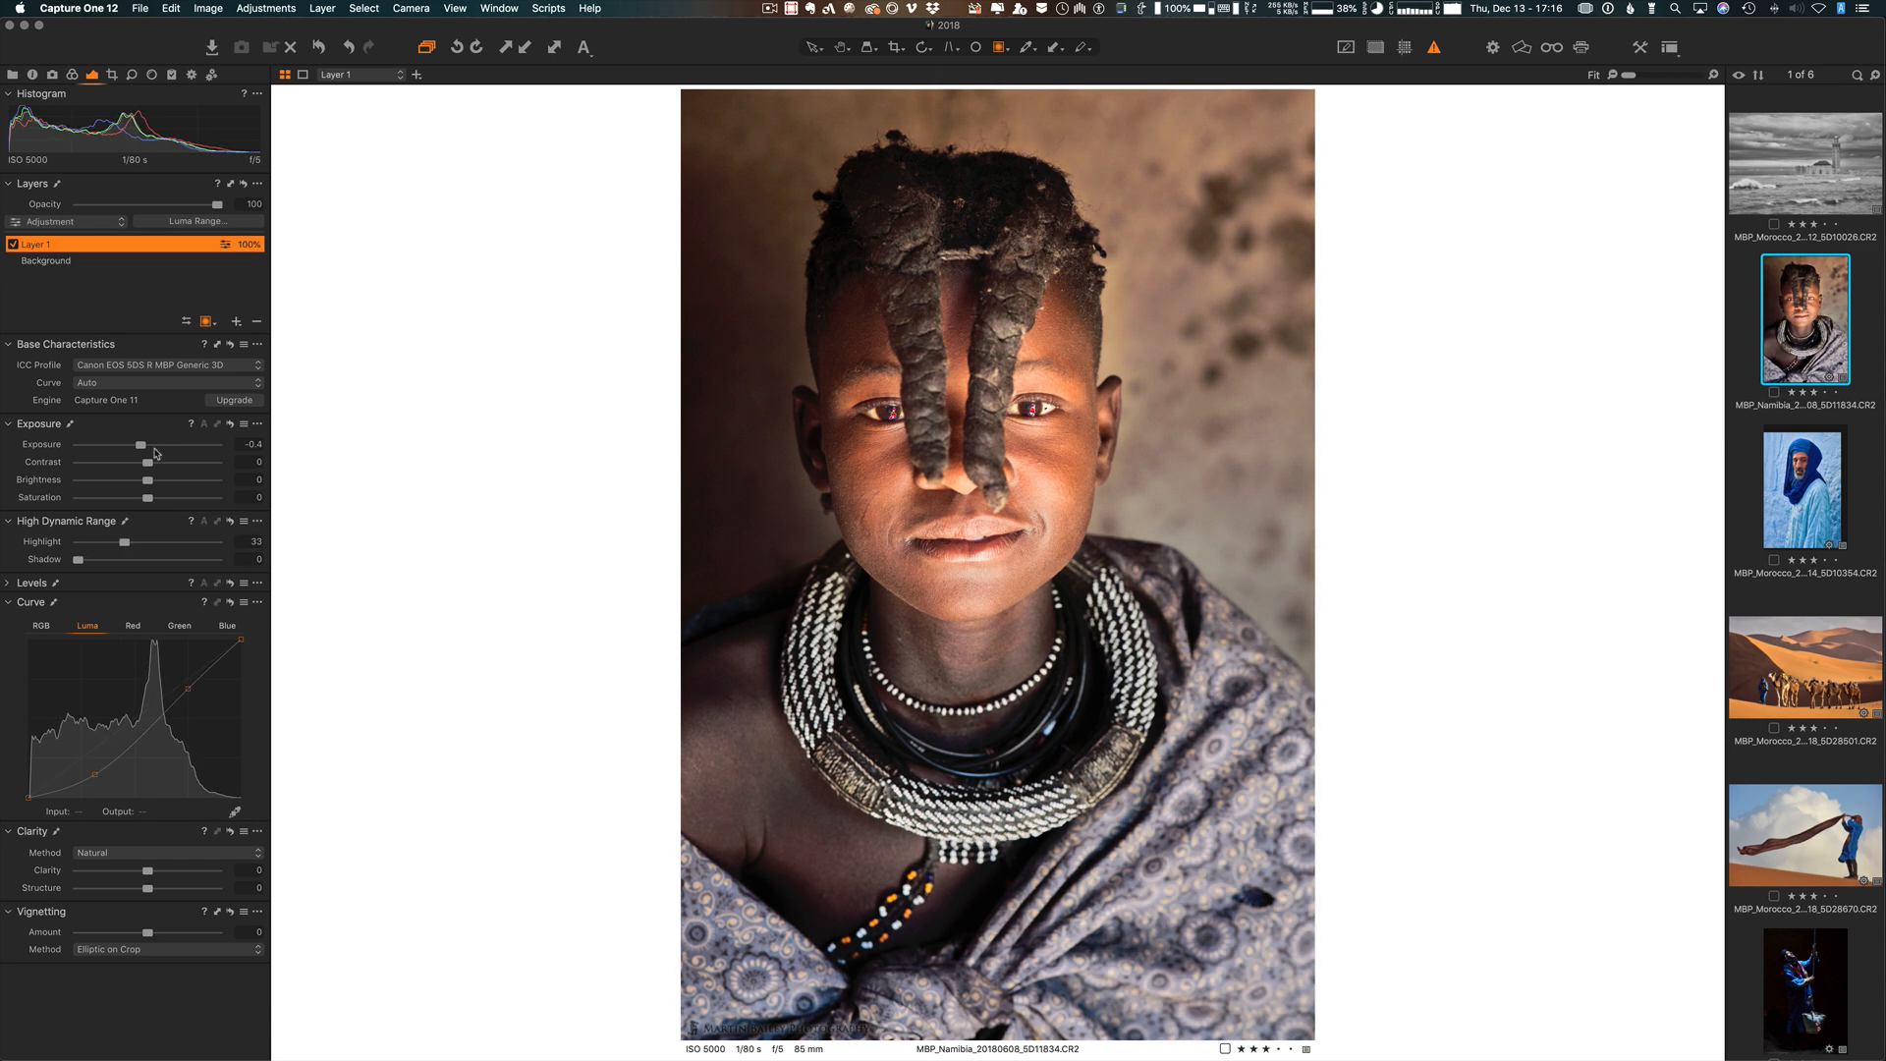
left_click_drag(144, 448, 138, 448)
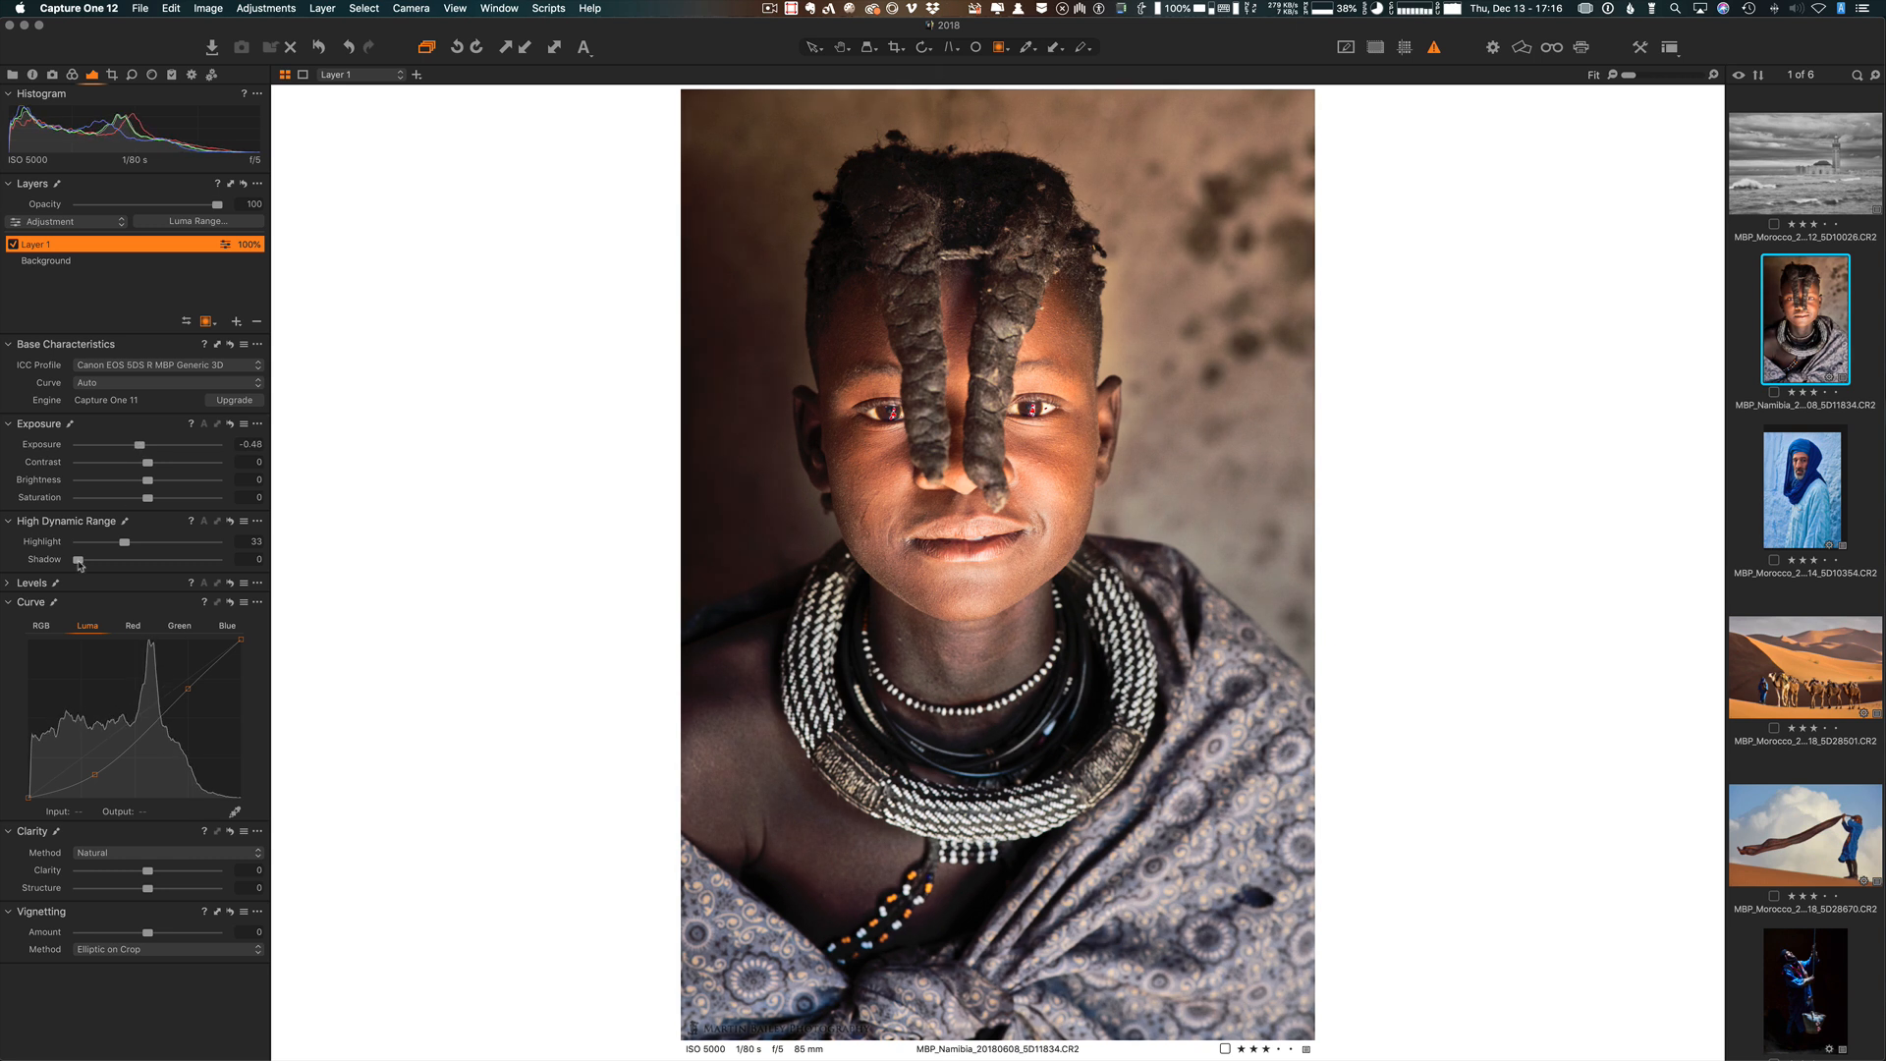
left_click_drag(77, 560, 120, 548)
left_click_drag(142, 448, 145, 448)
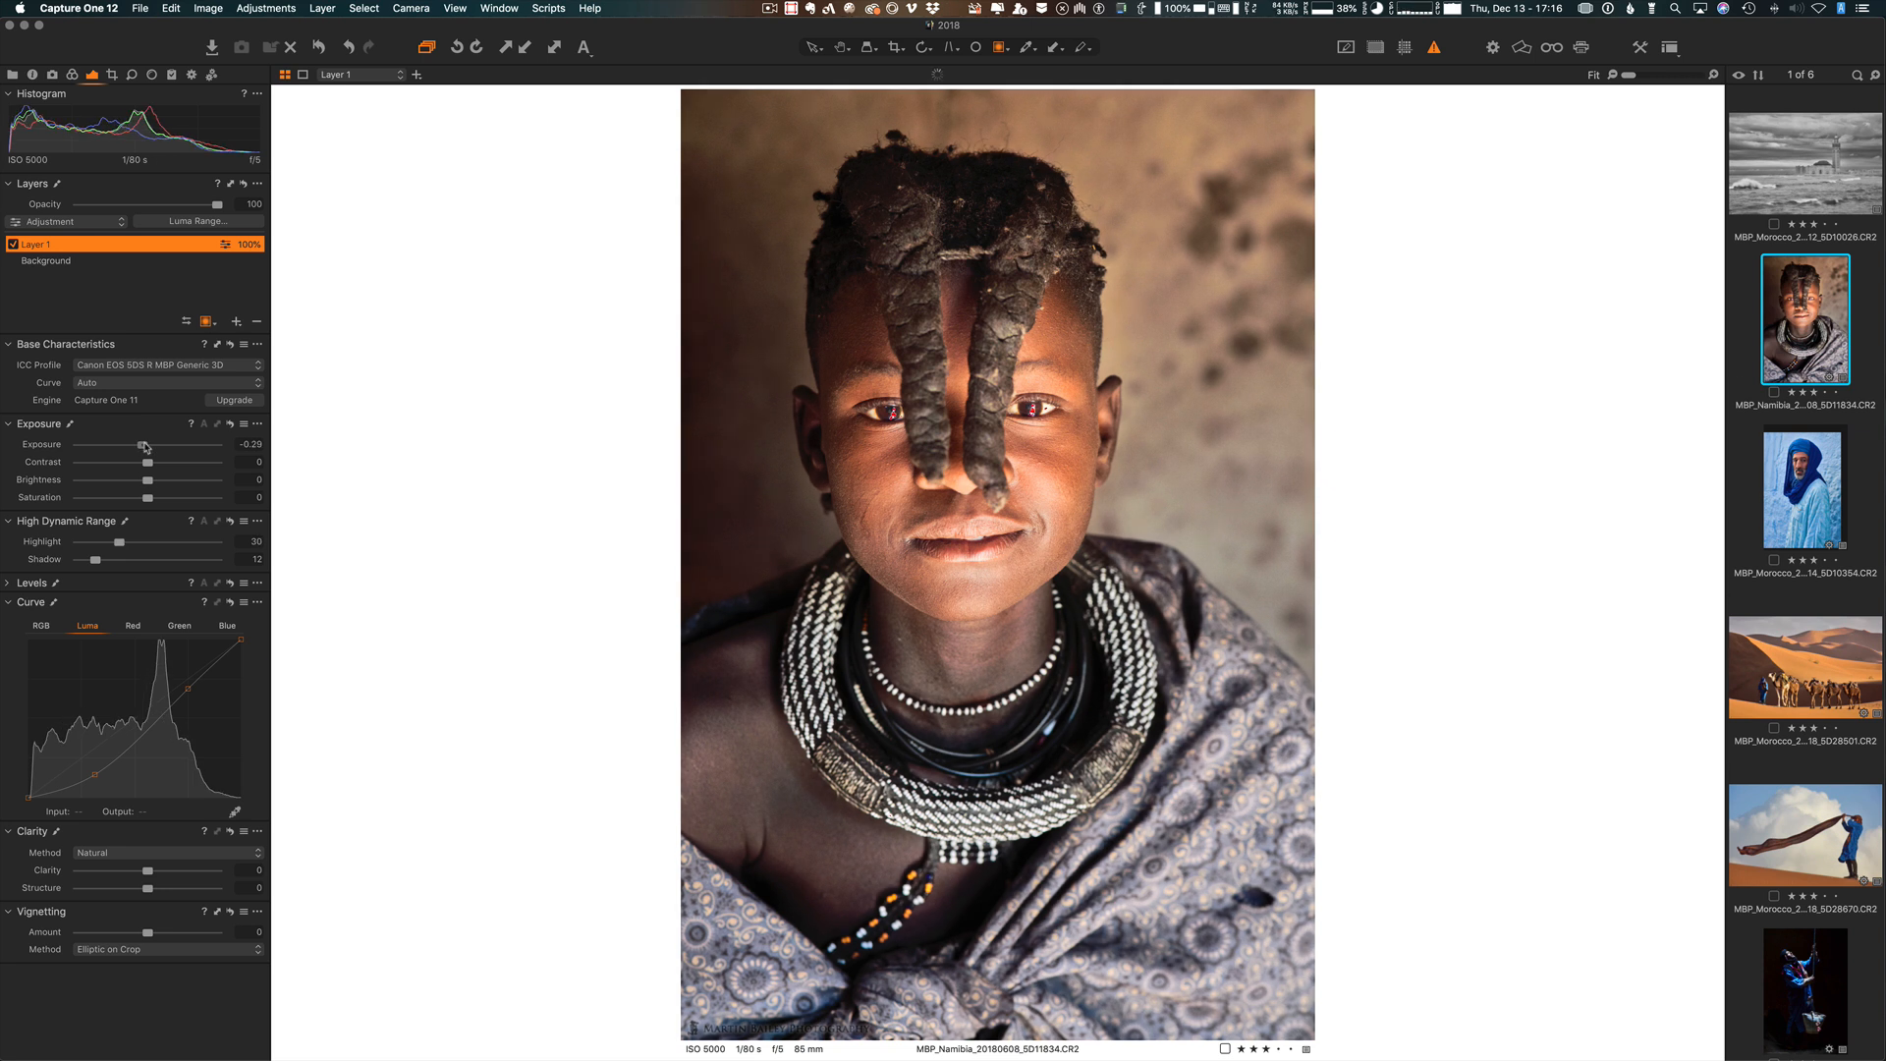
key("m")
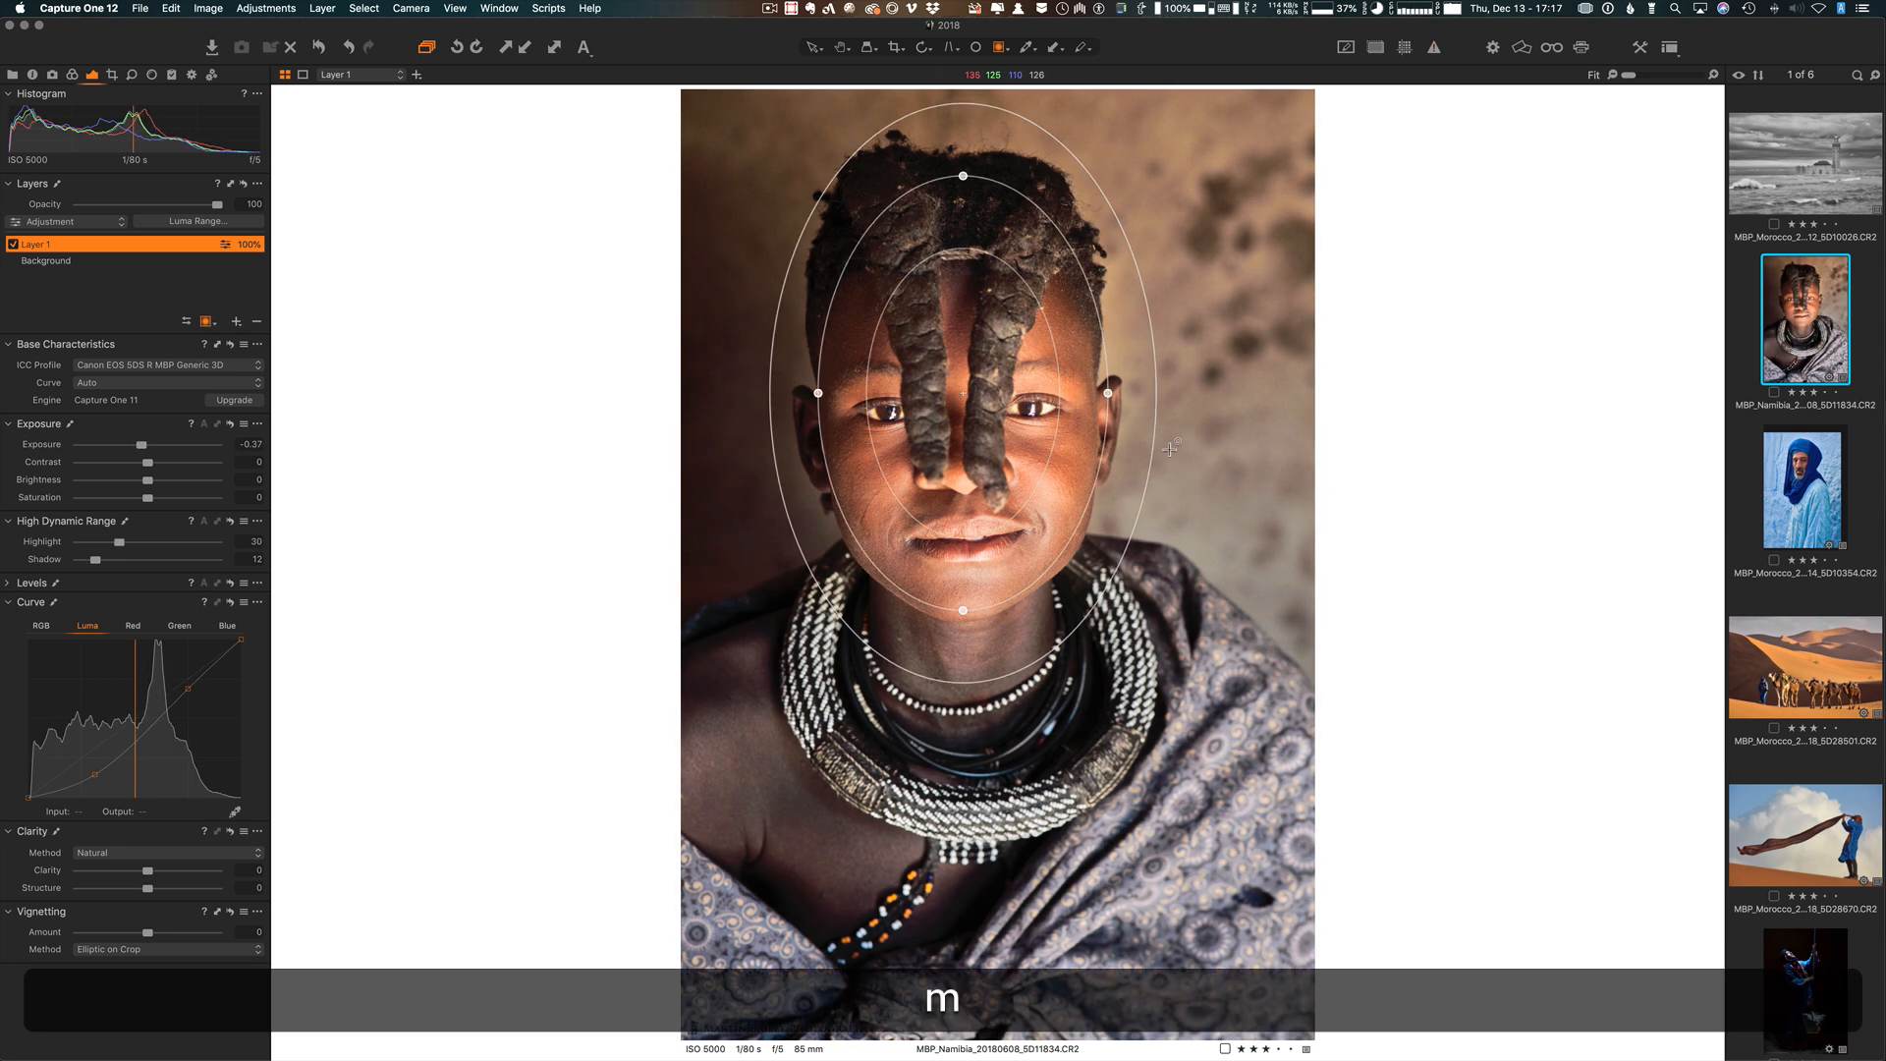
key("m")
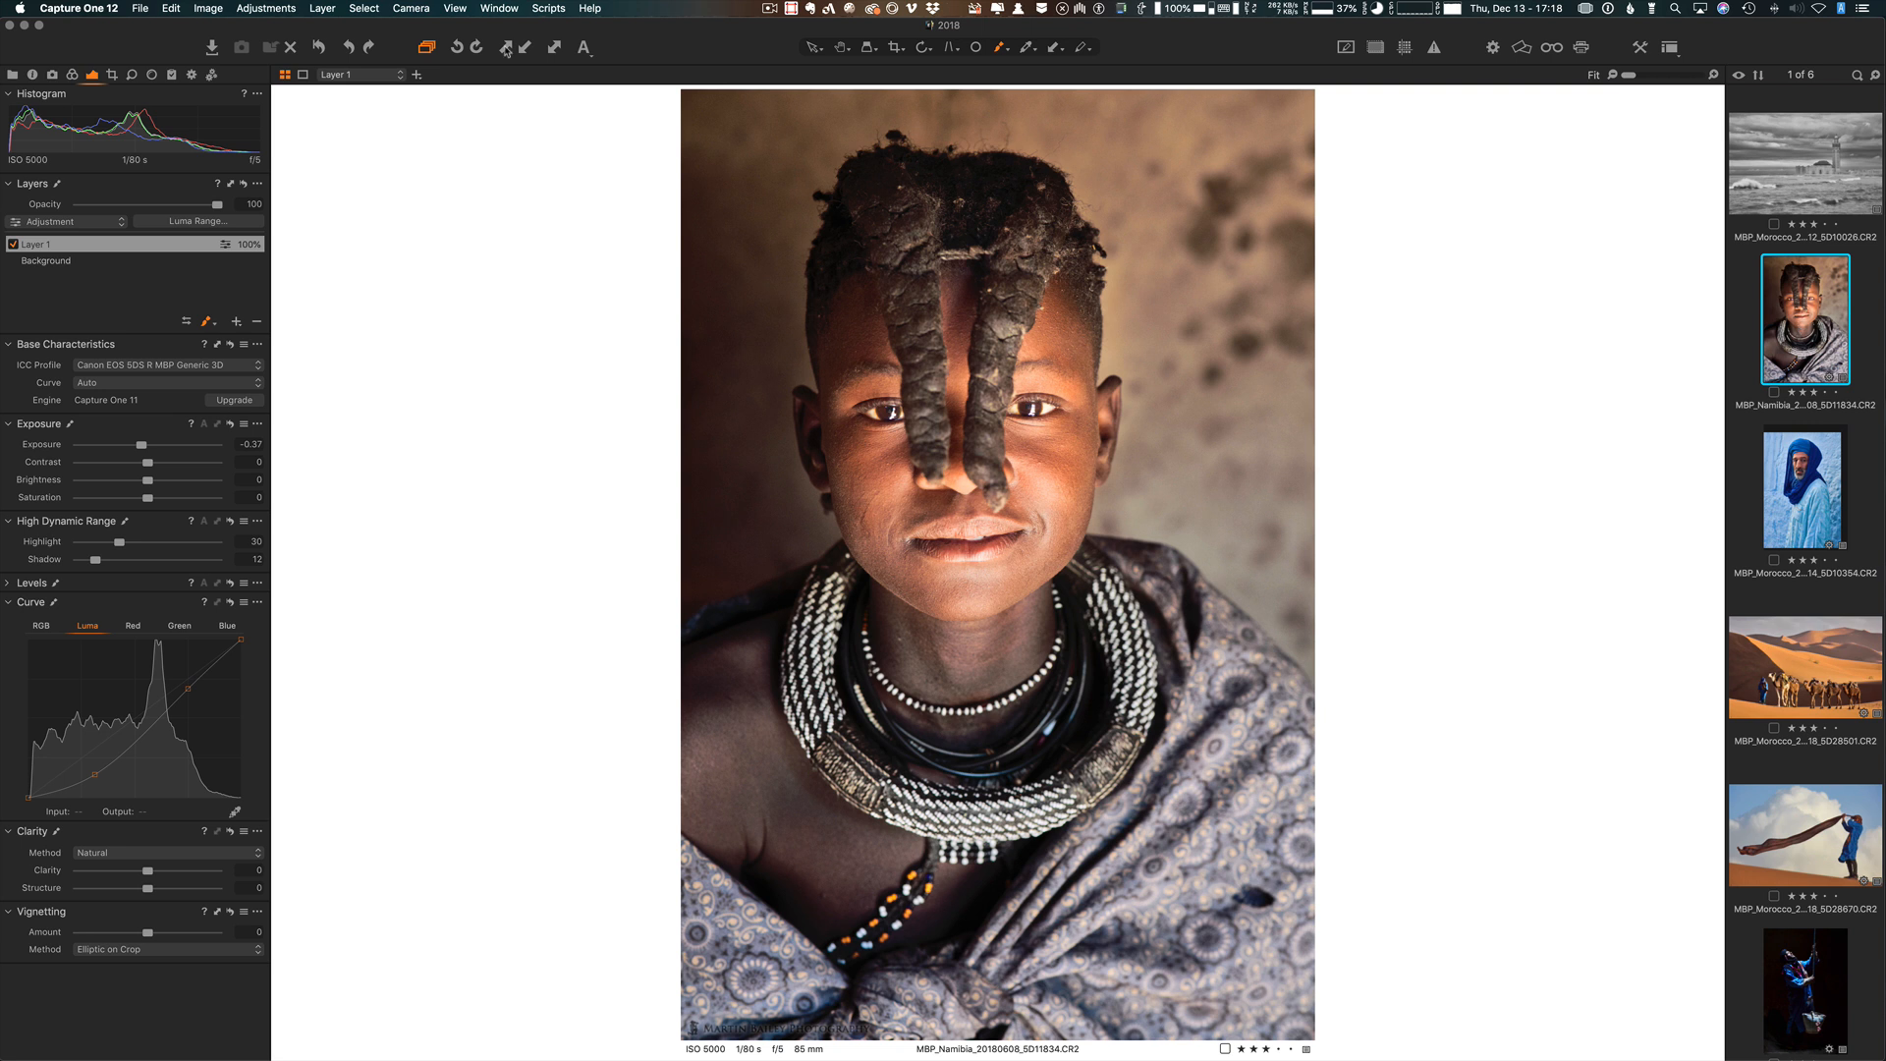
Step: Crop the portrait slightly tighter, trimming its right edge and thin strips above and below, and apply the crop
key("c")
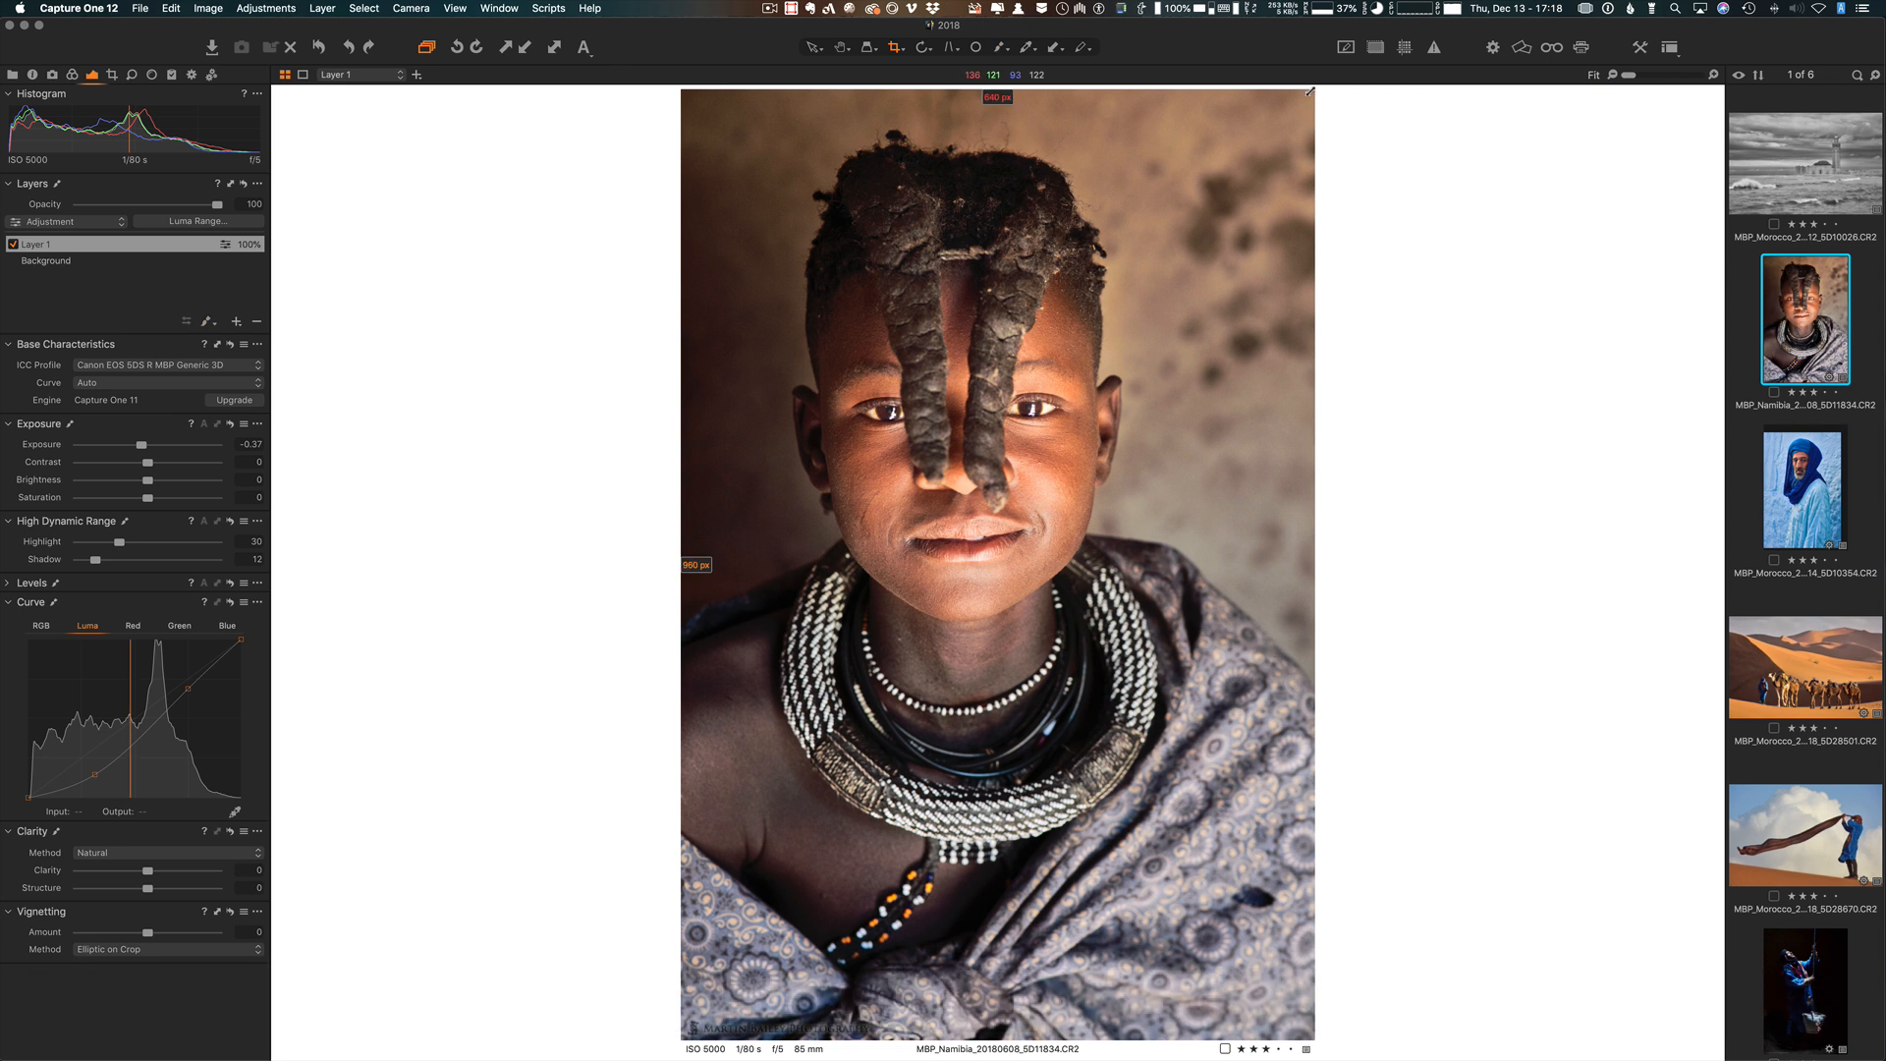
left_click_drag(1291, 114, 1283, 126)
left_click_drag(1071, 270, 1071, 251)
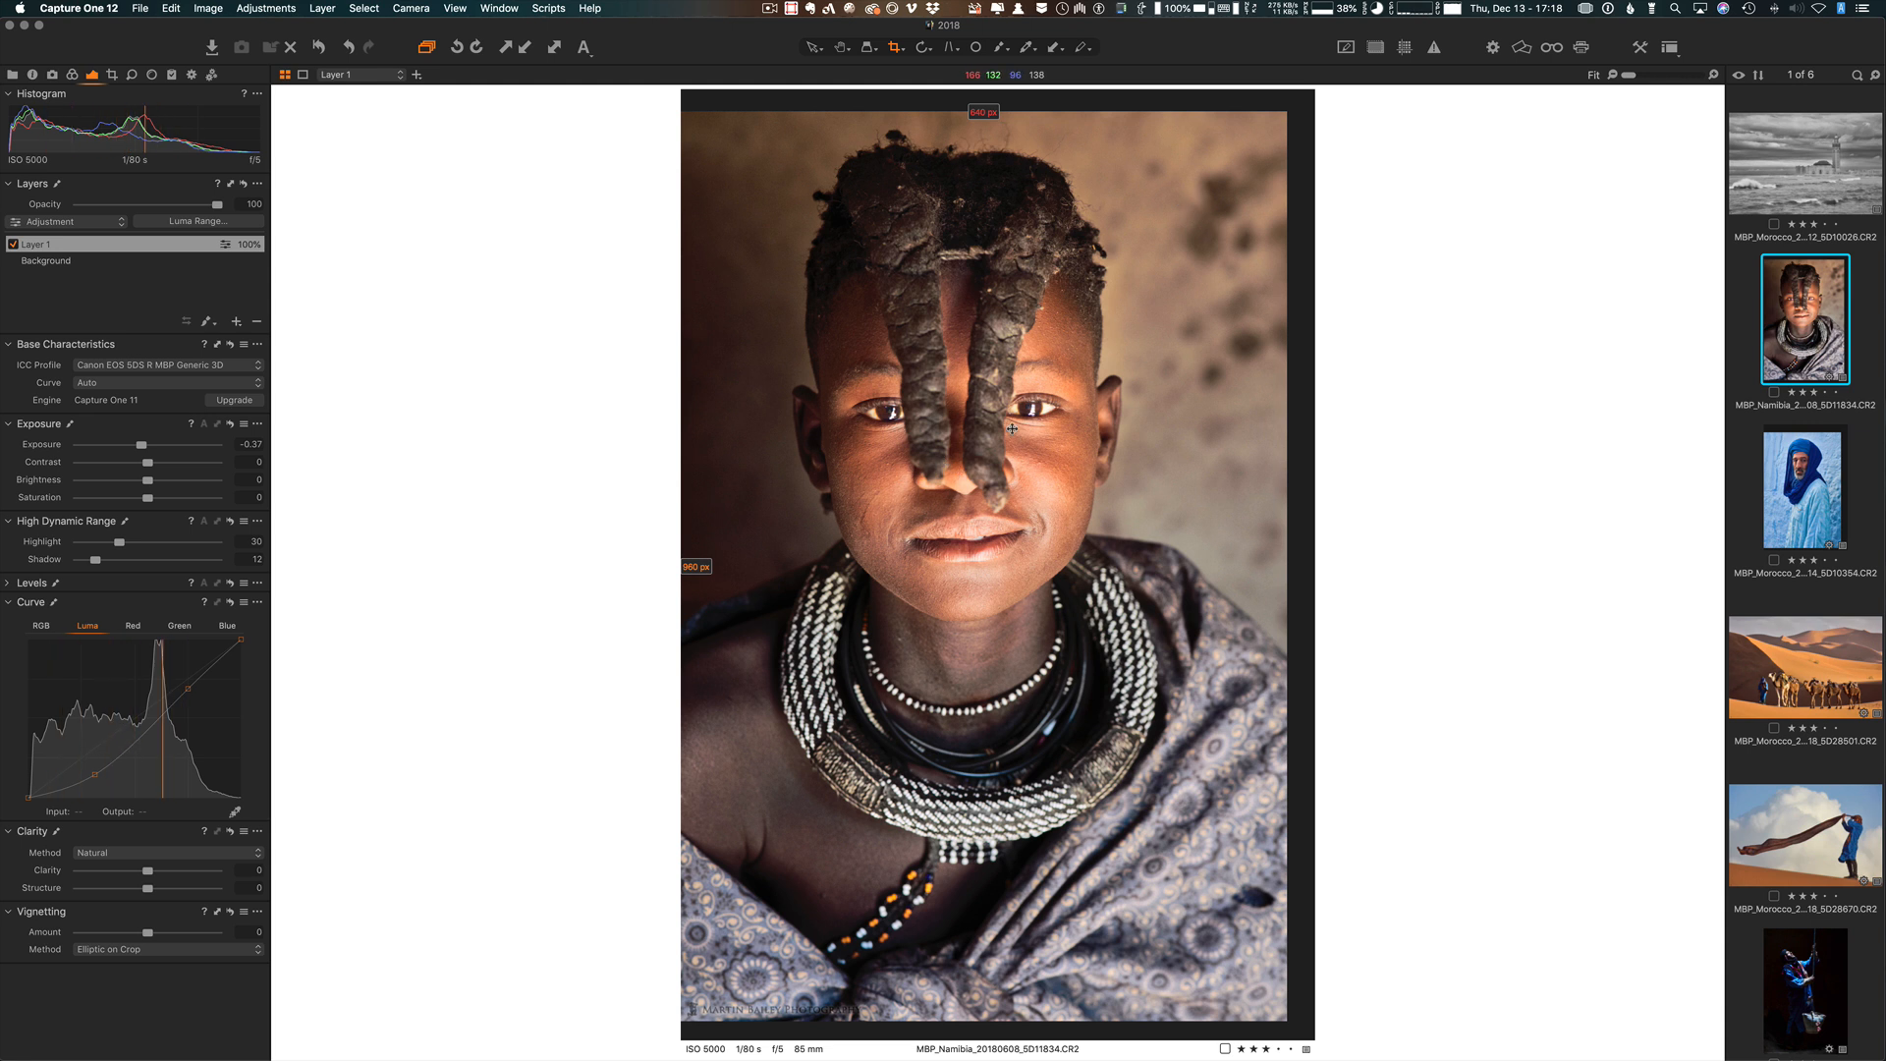
key("h")
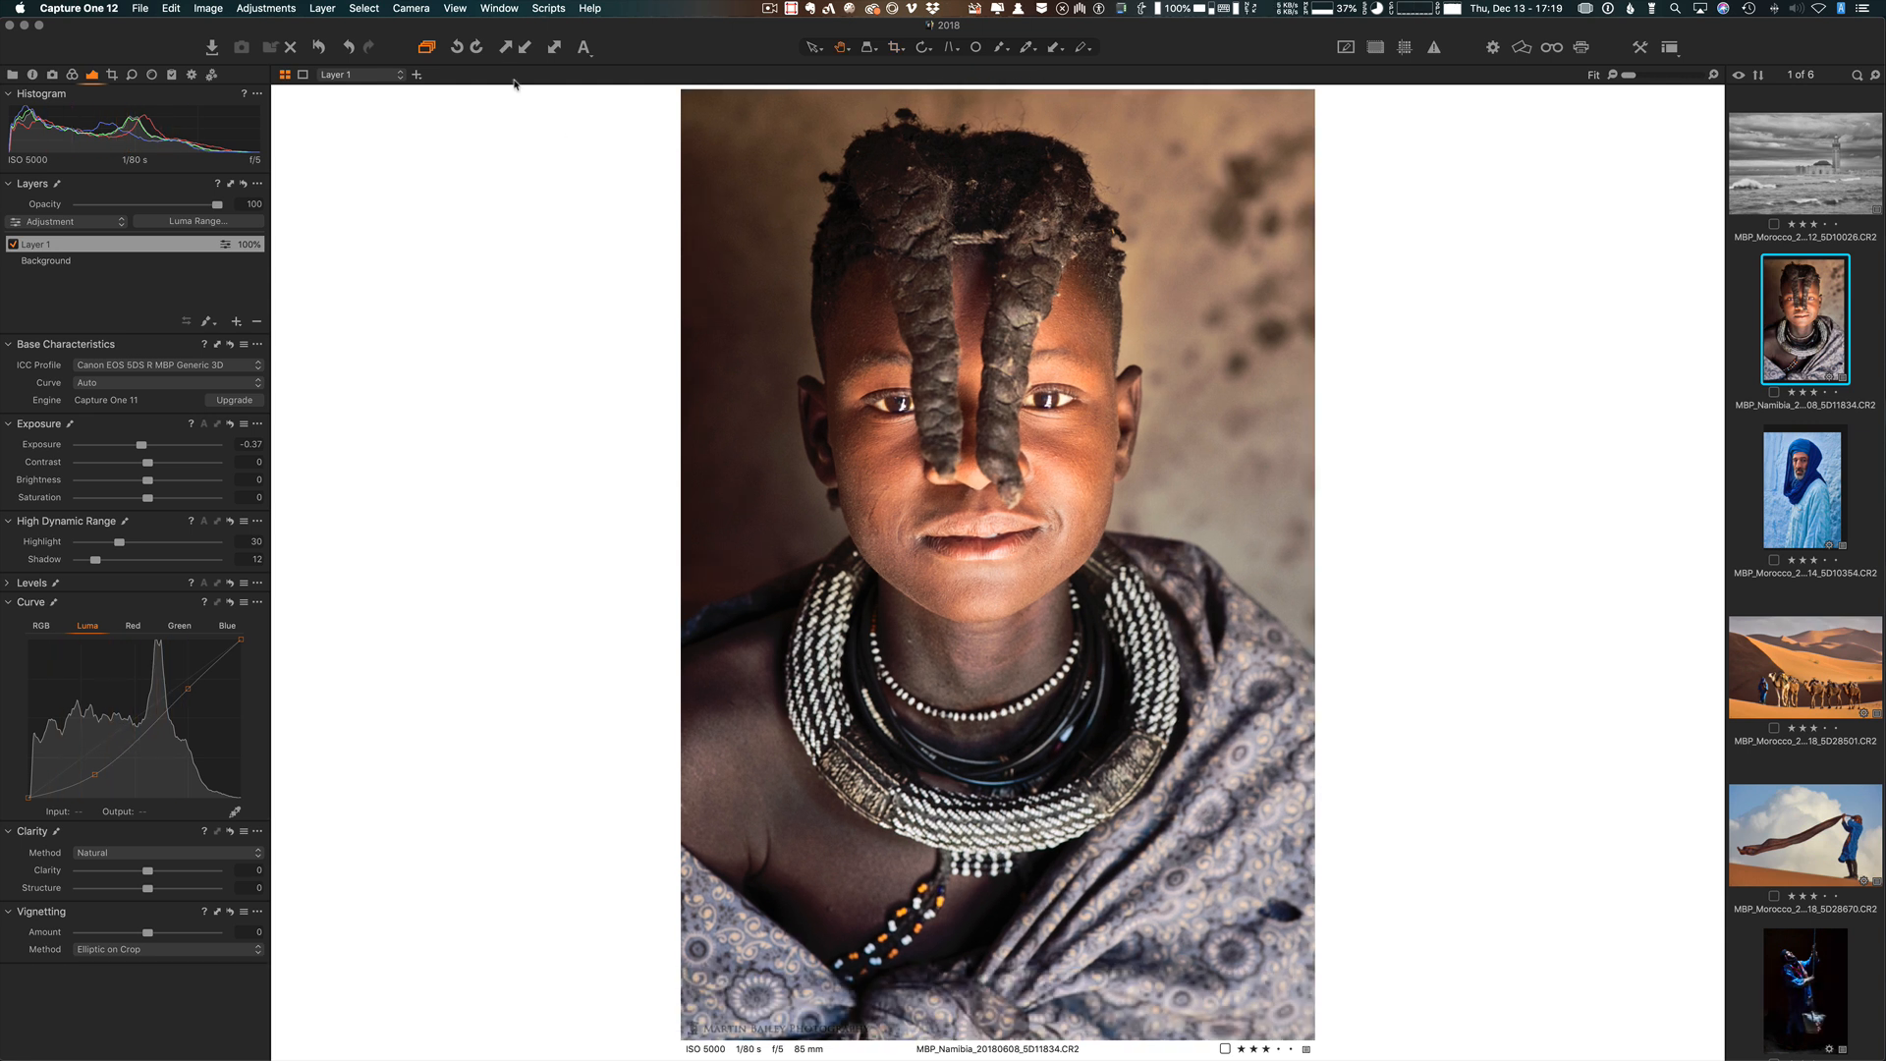
Step: Copy all of the portrait's adjustments, apply them to the photo of the man with the scarf on the dune, and undo that
left_click(267, 8)
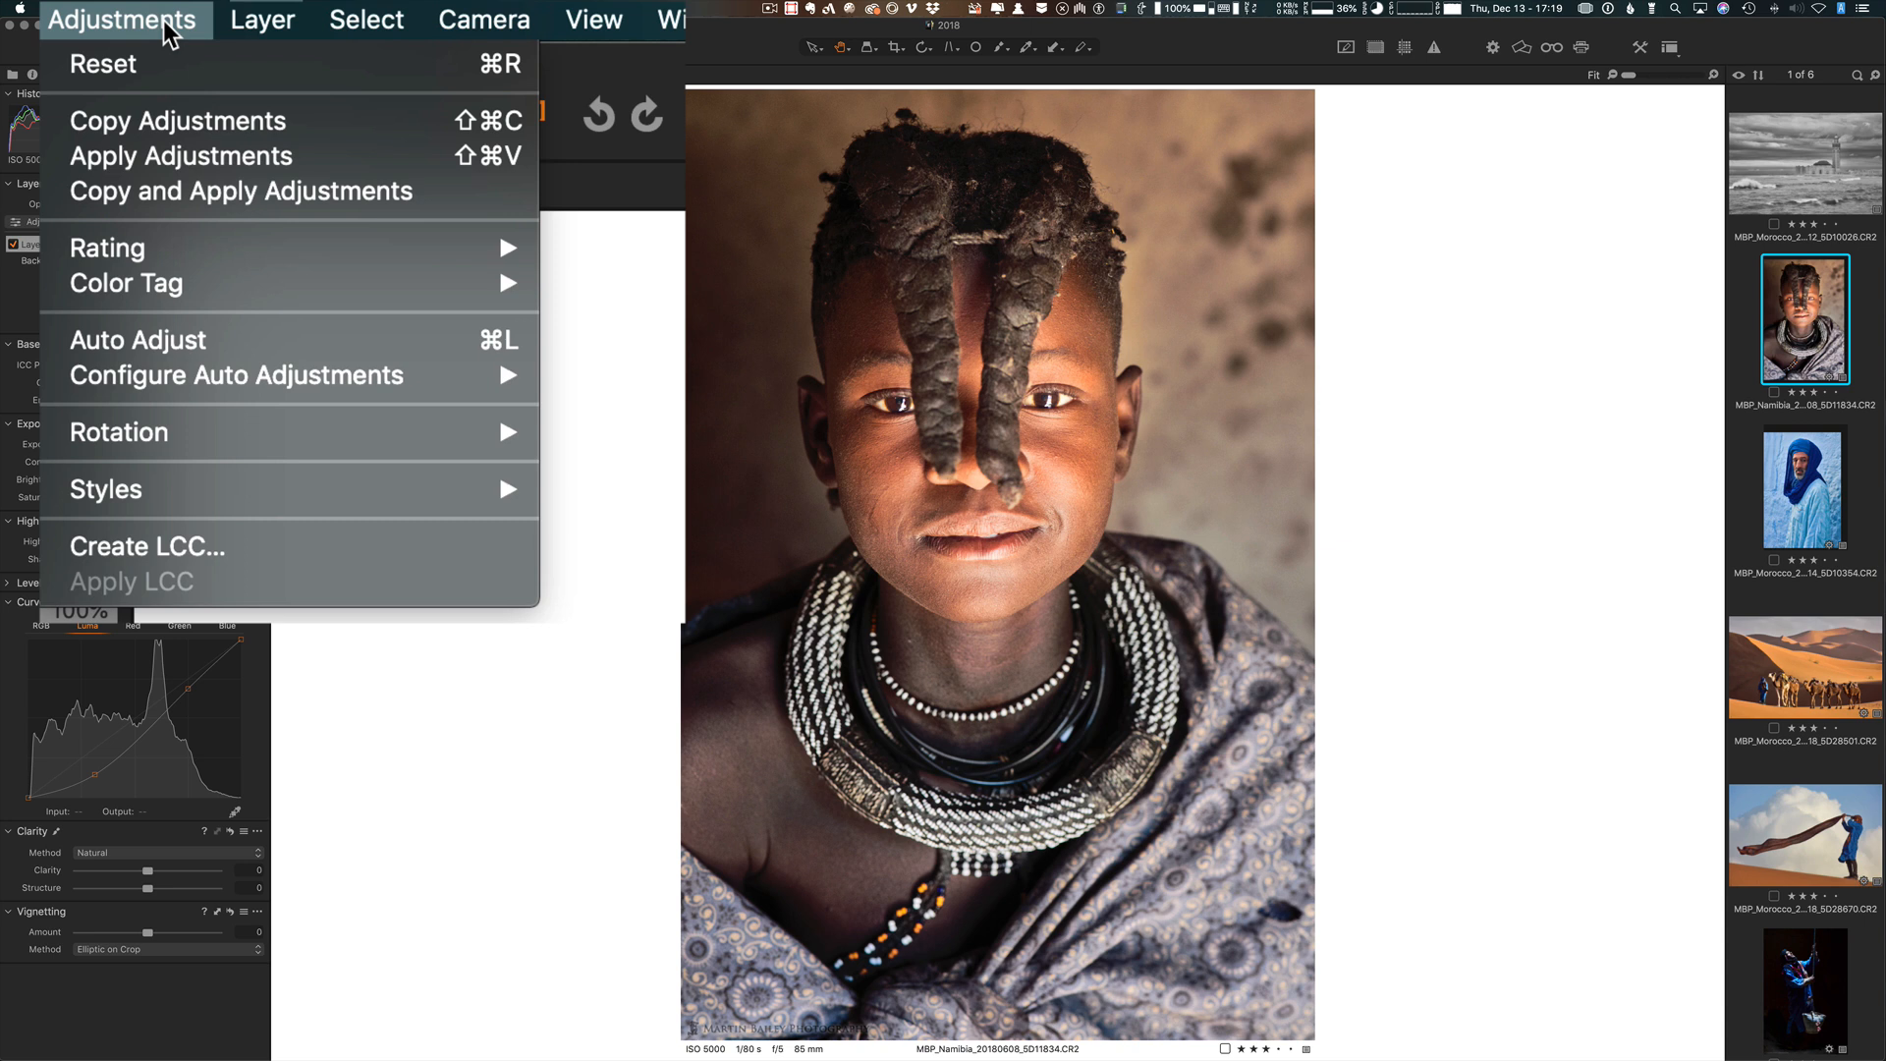
left_click(171, 126)
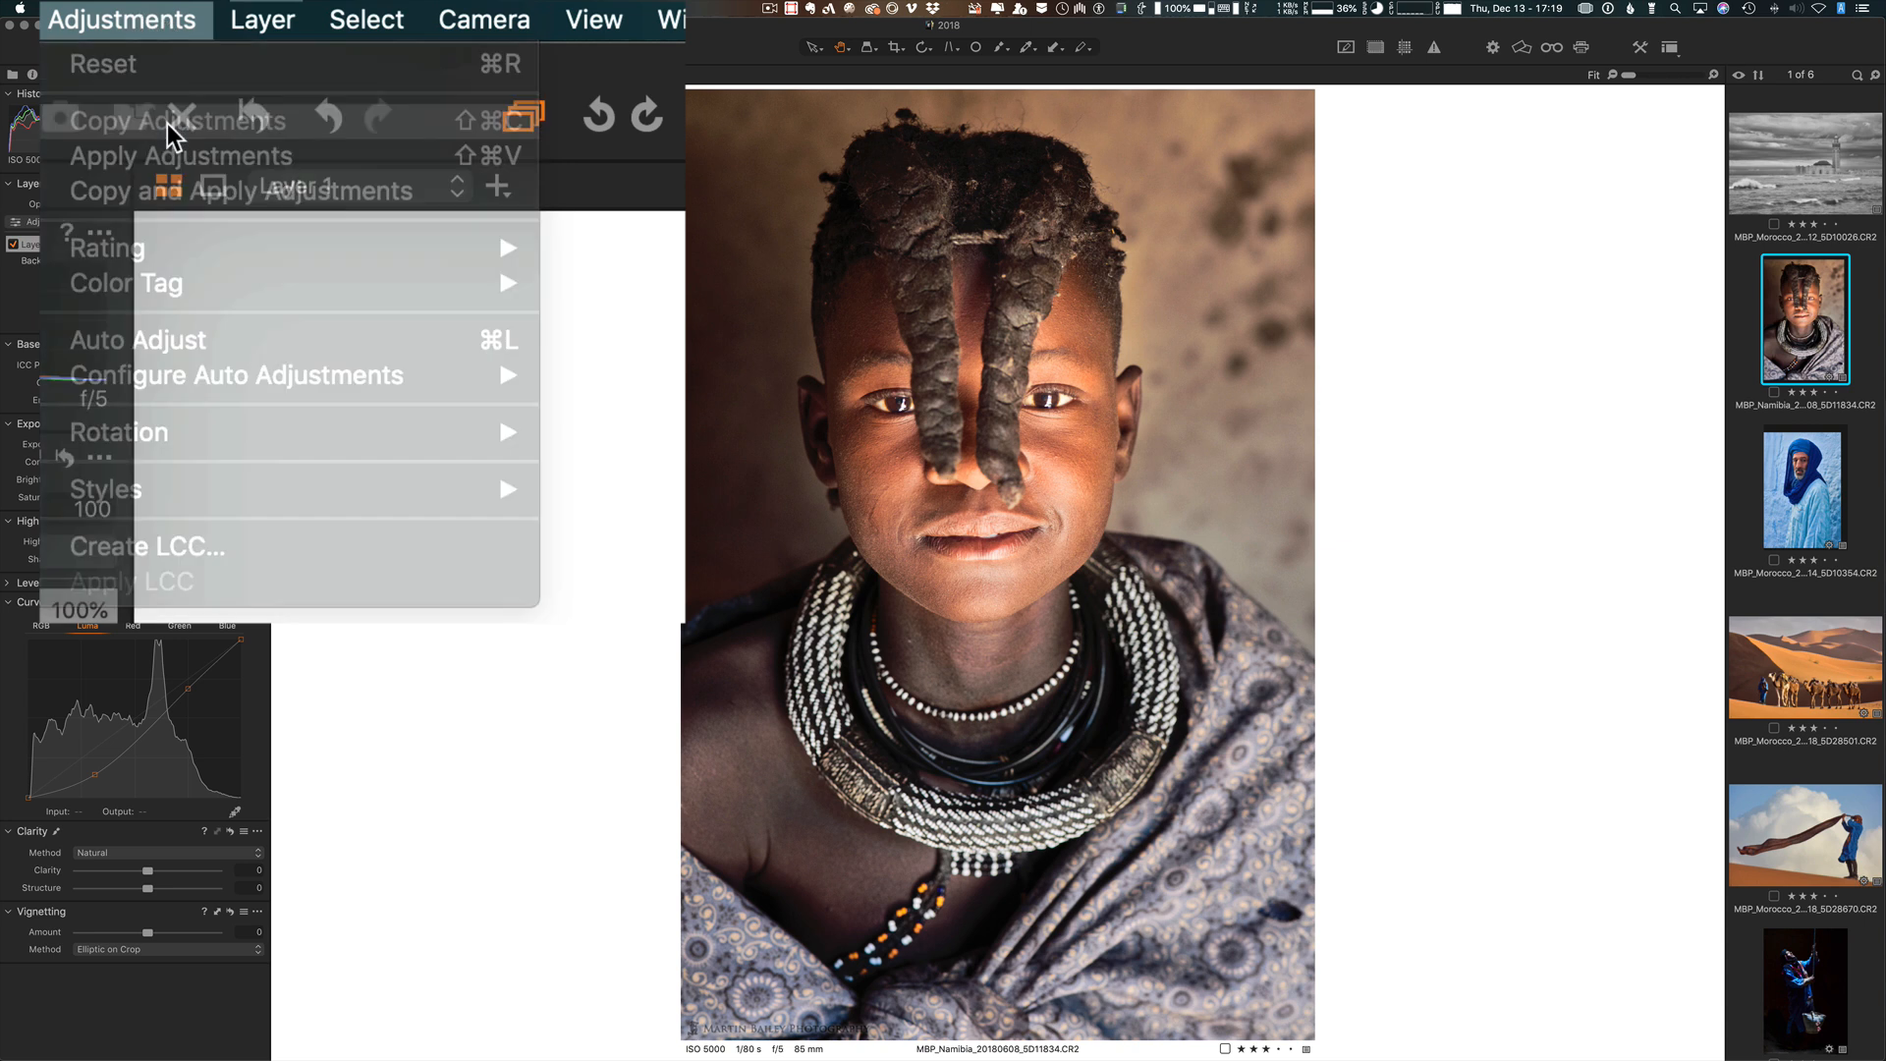
left_click(1804, 847)
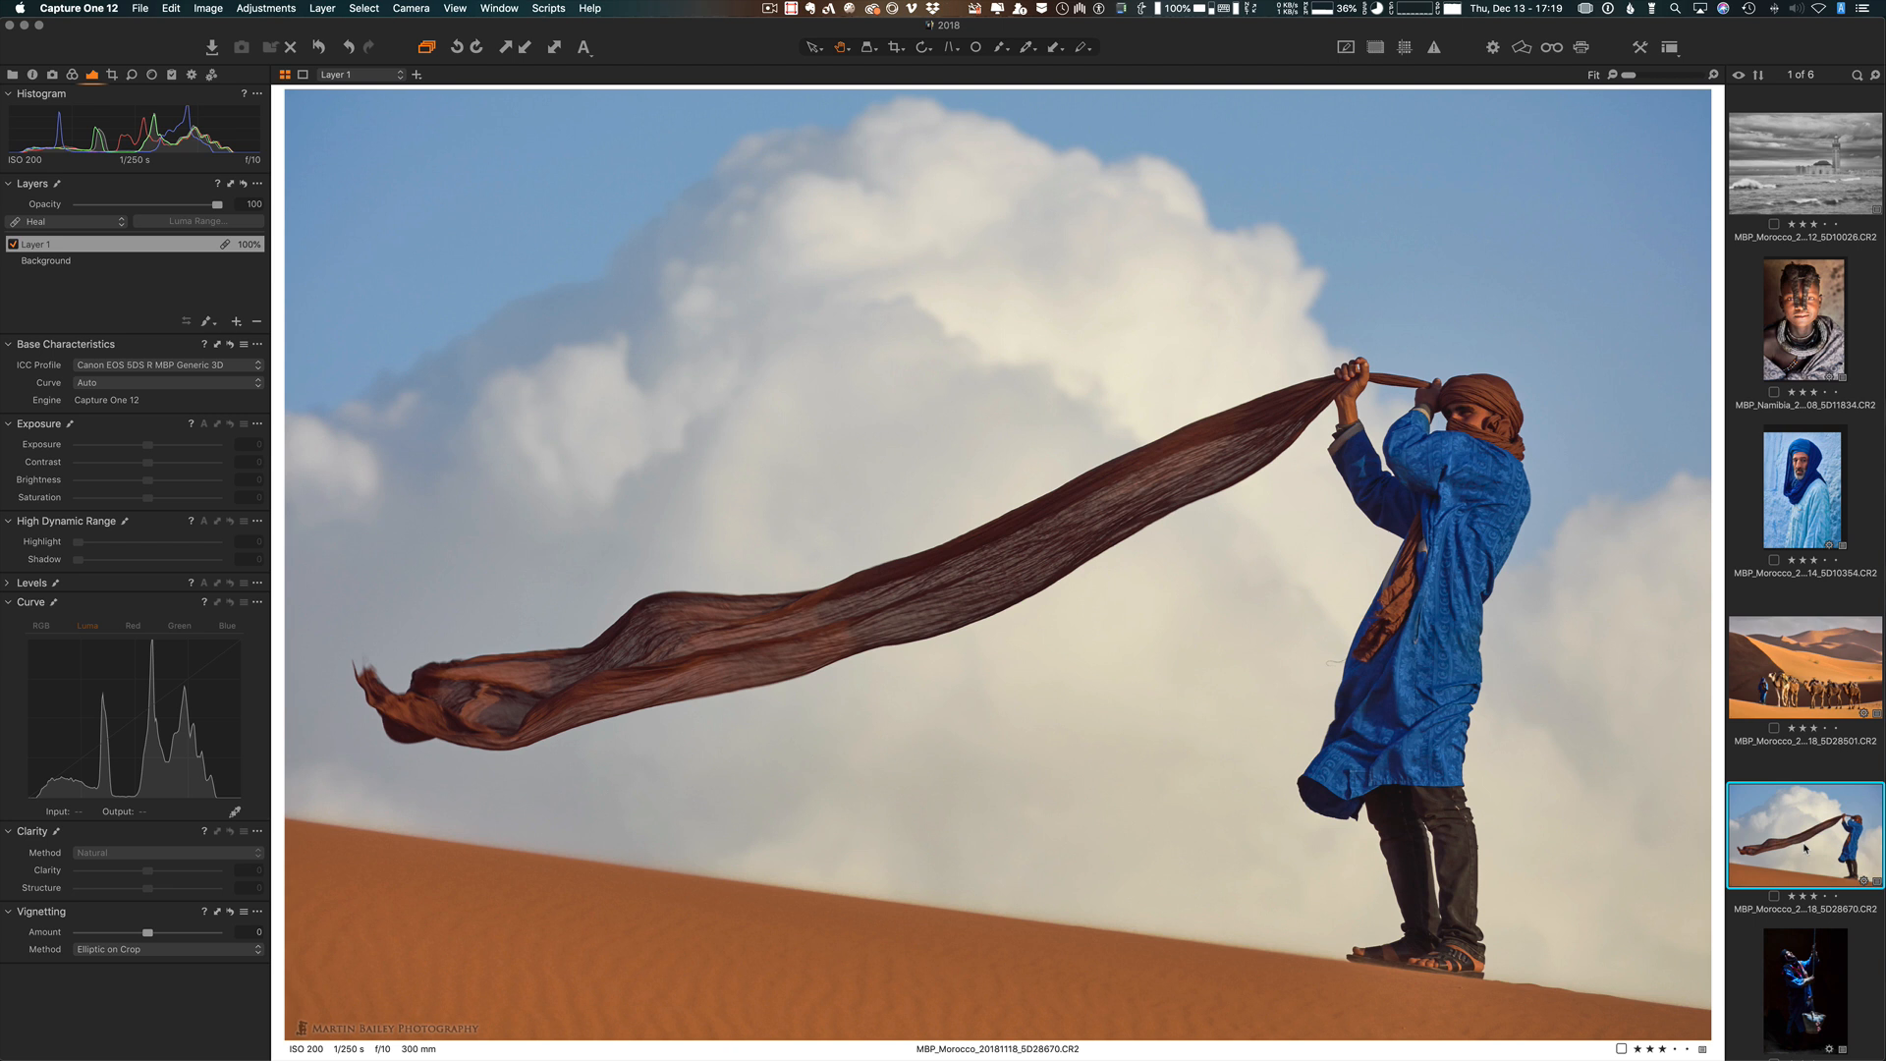
key("shift+super+v")
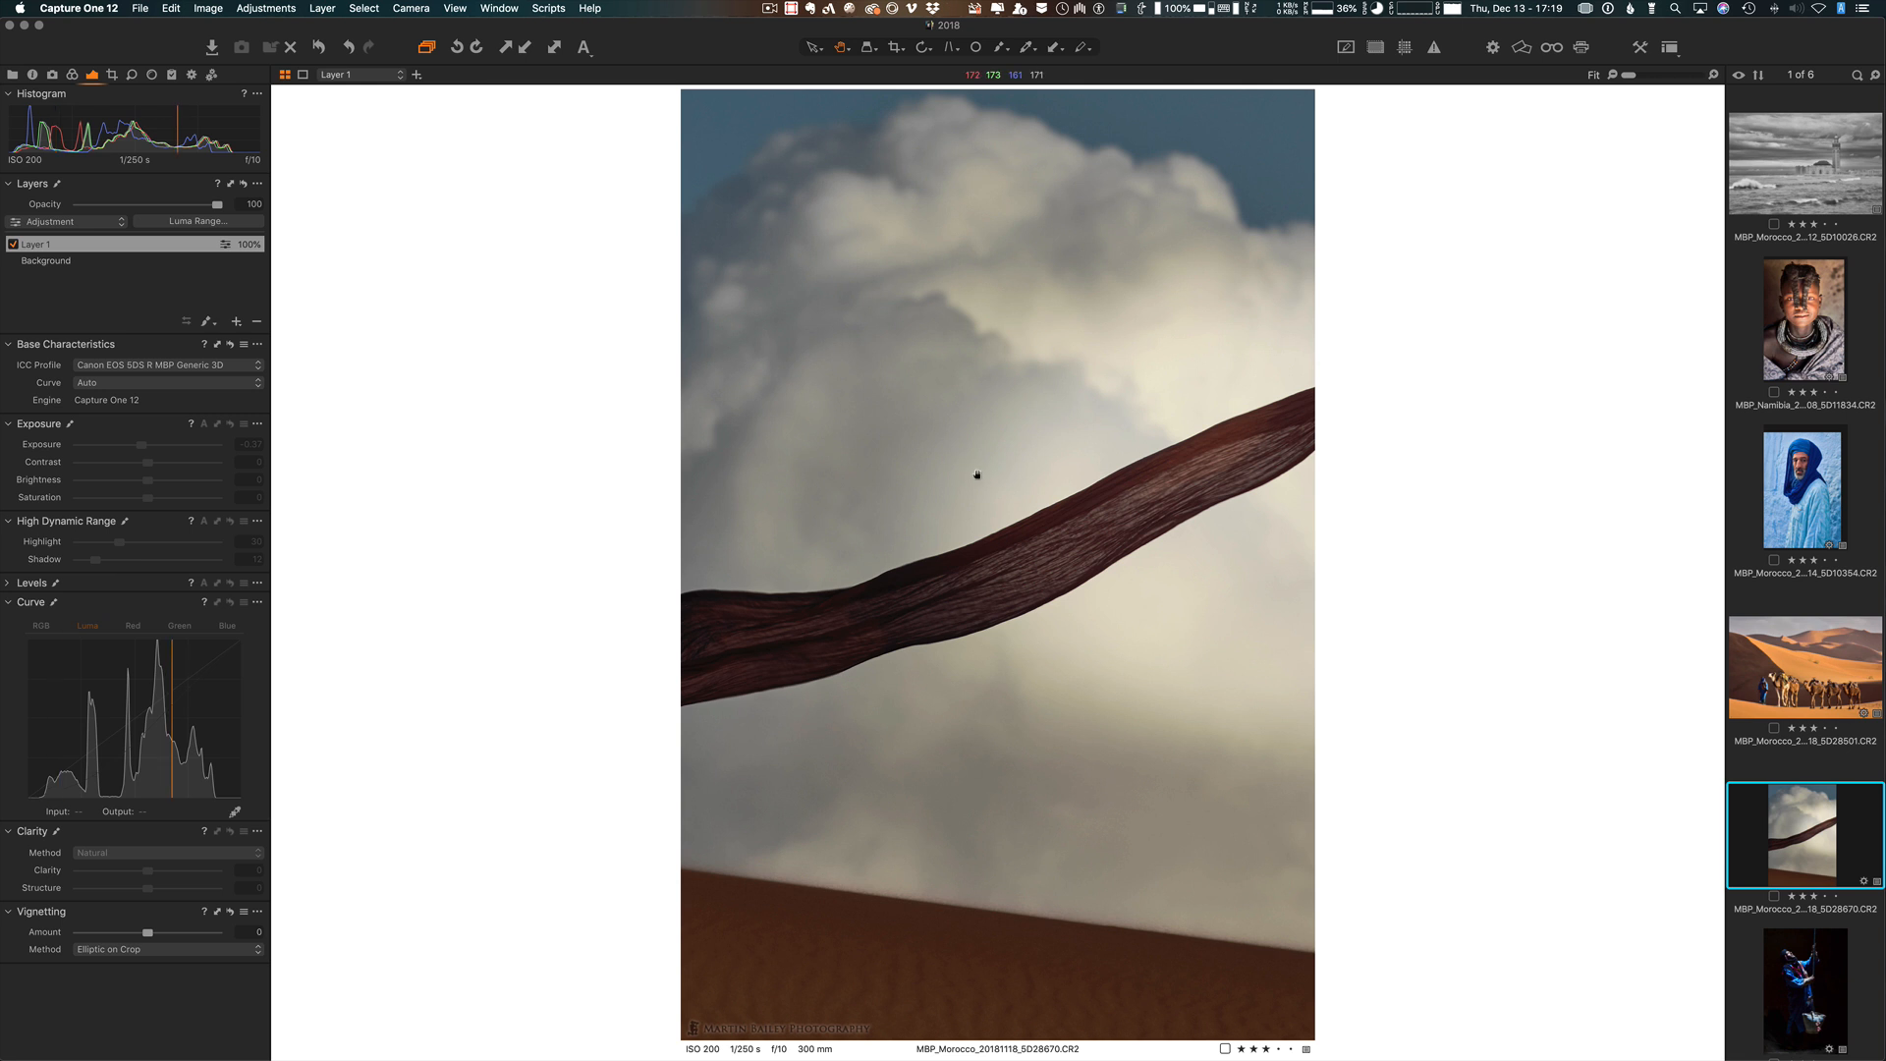
key("super+z")
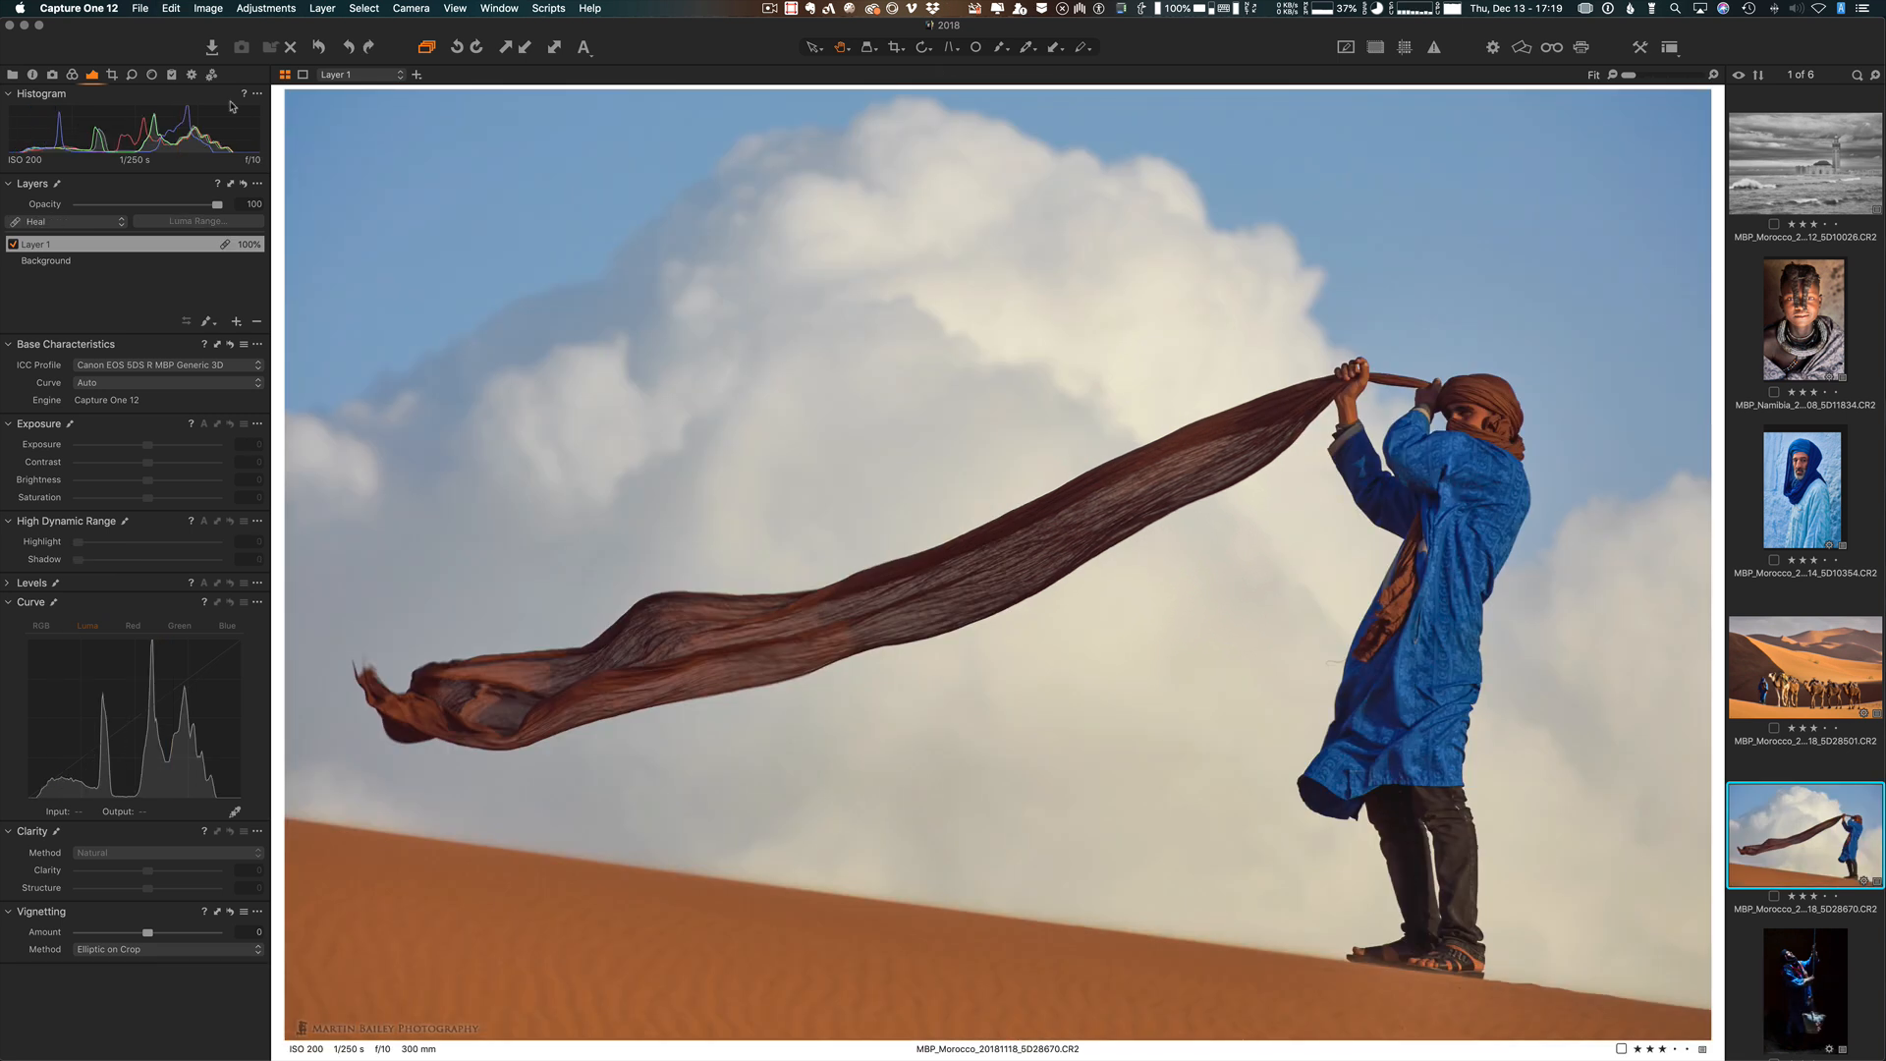
Step: Set the Adjustments Clipboard's Autoselect option to Adjusted except Composition
left_click(172, 75)
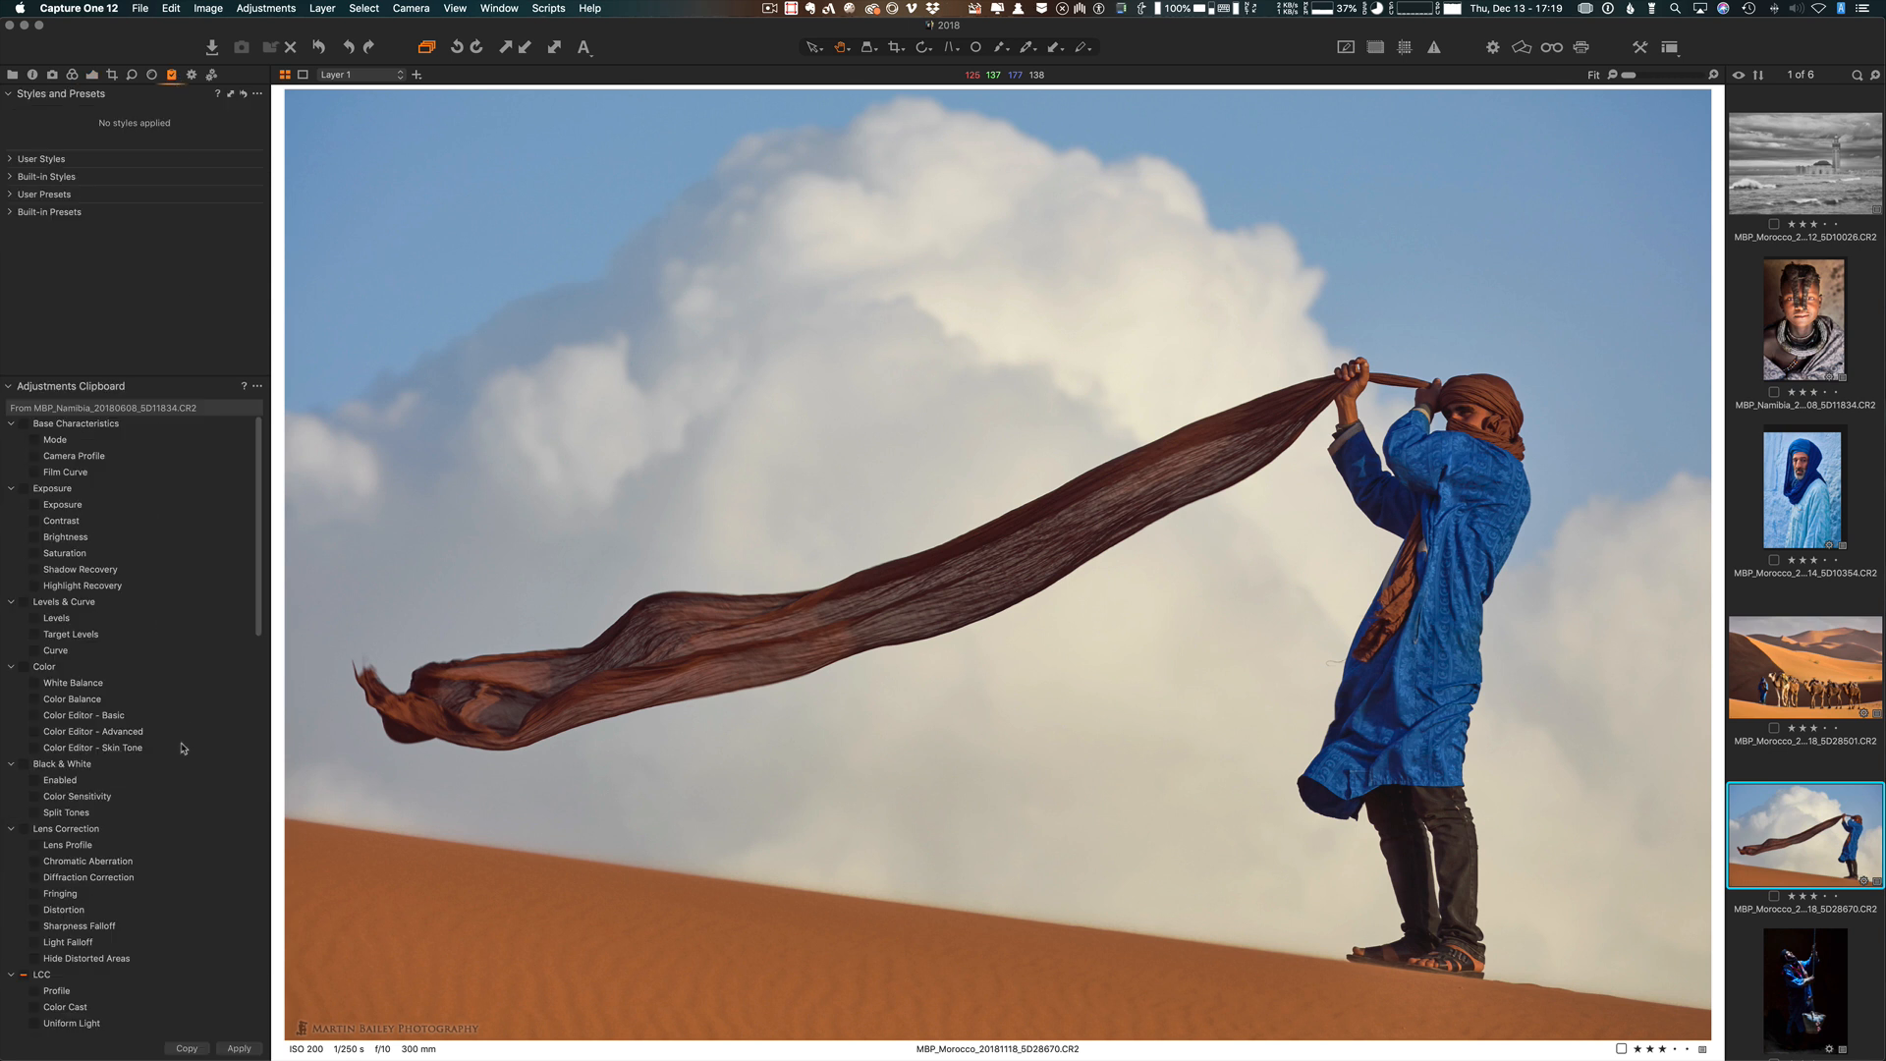
left_click(257, 386)
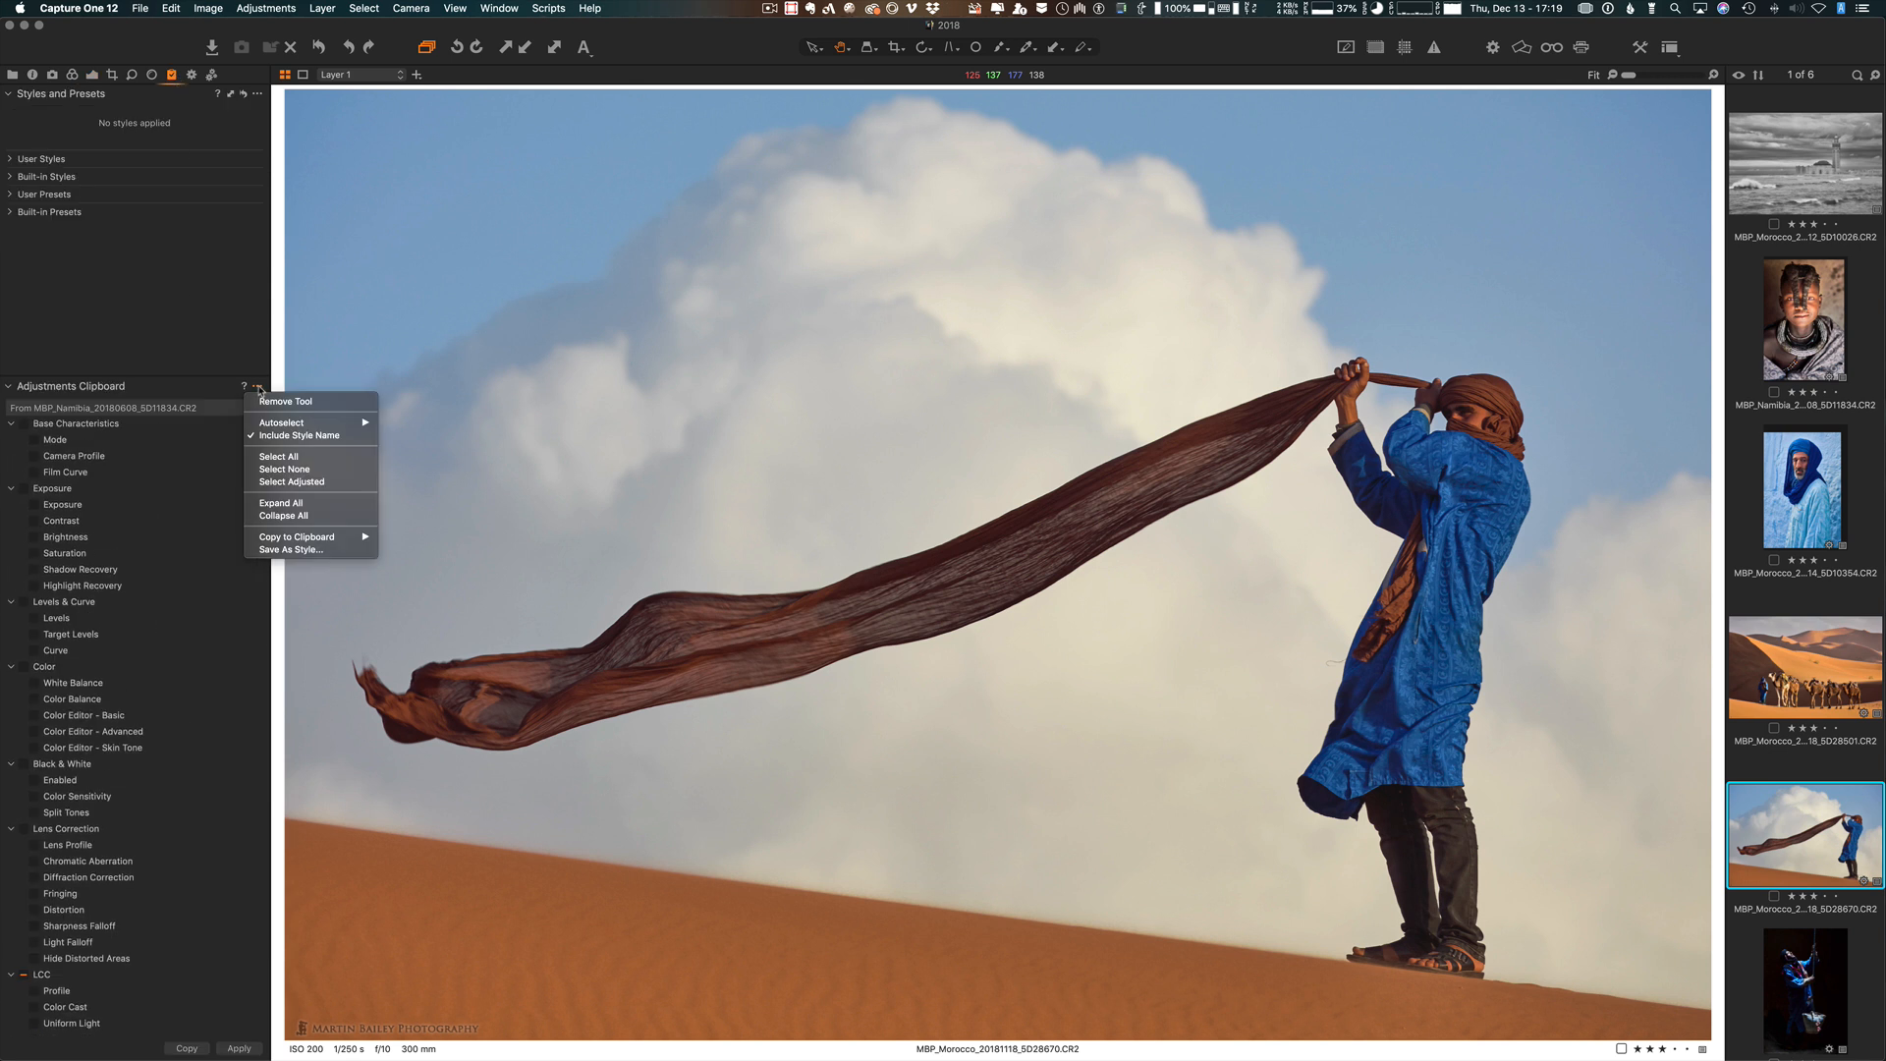
mouse_move(280, 424)
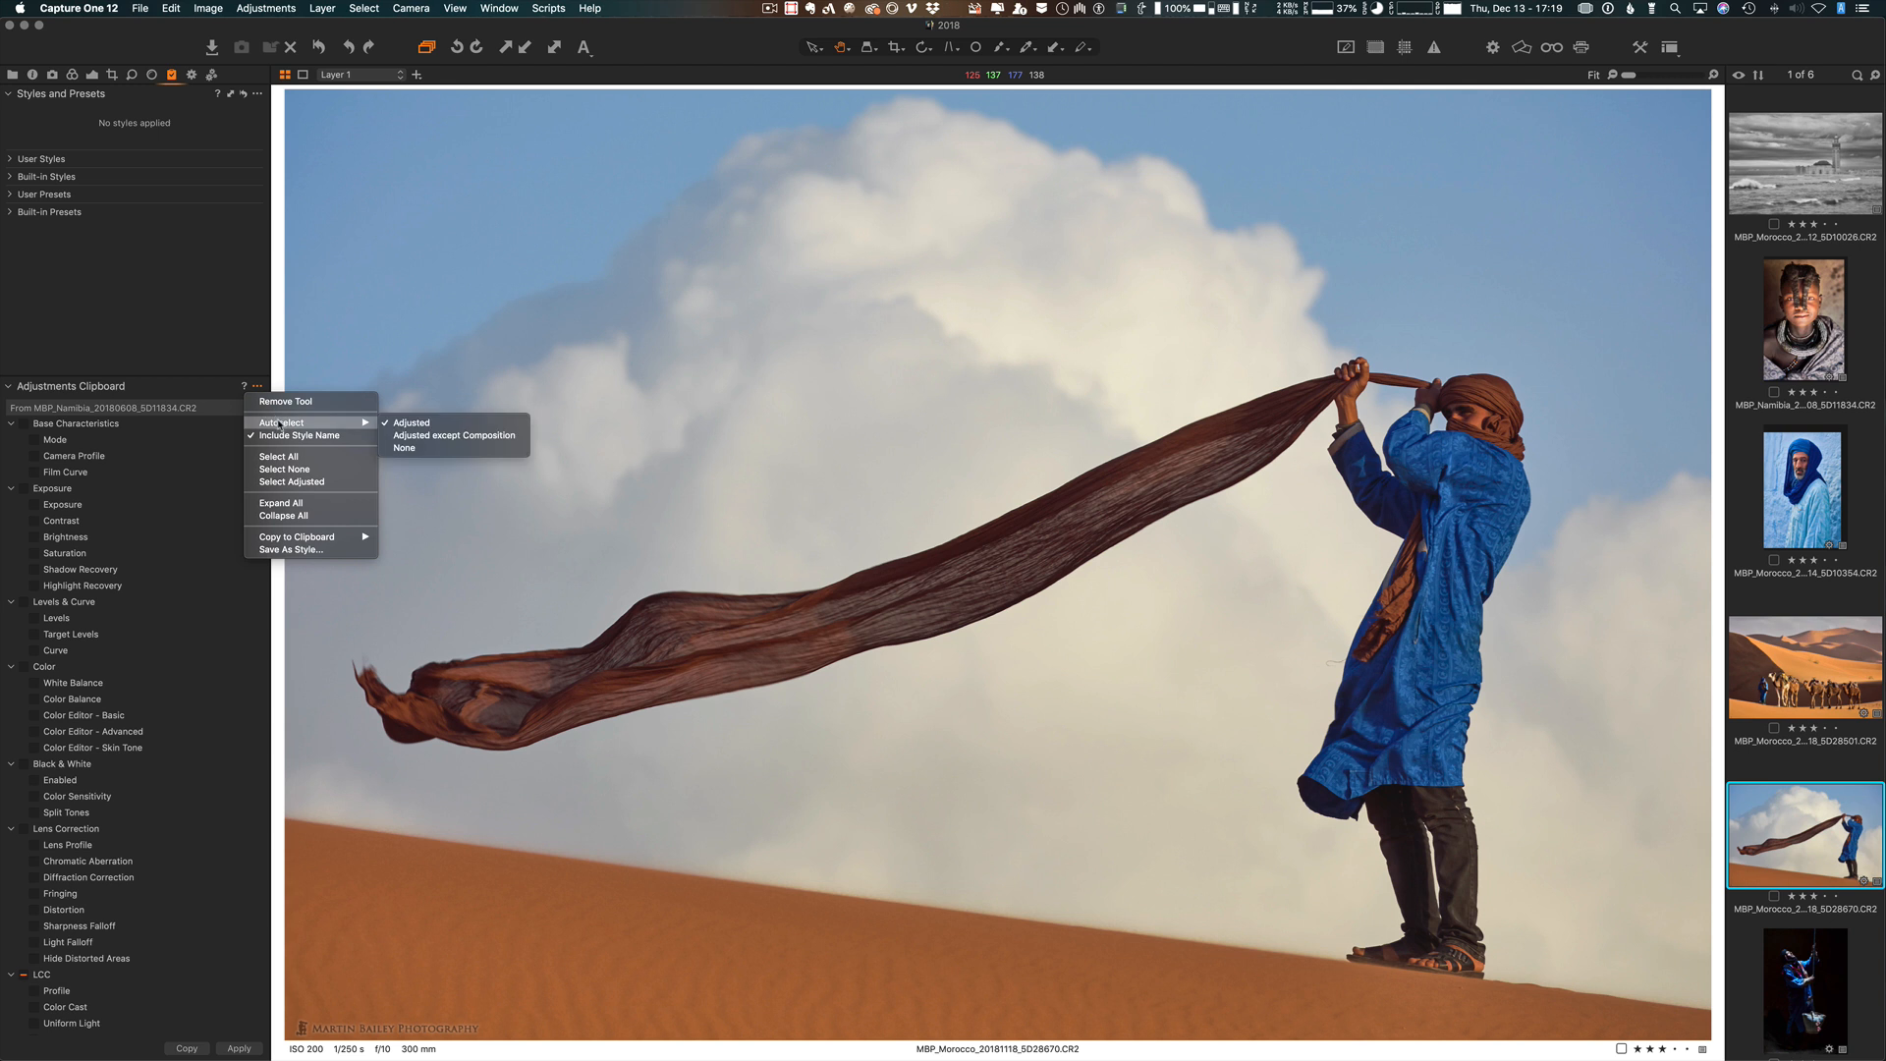
left_click(454, 435)
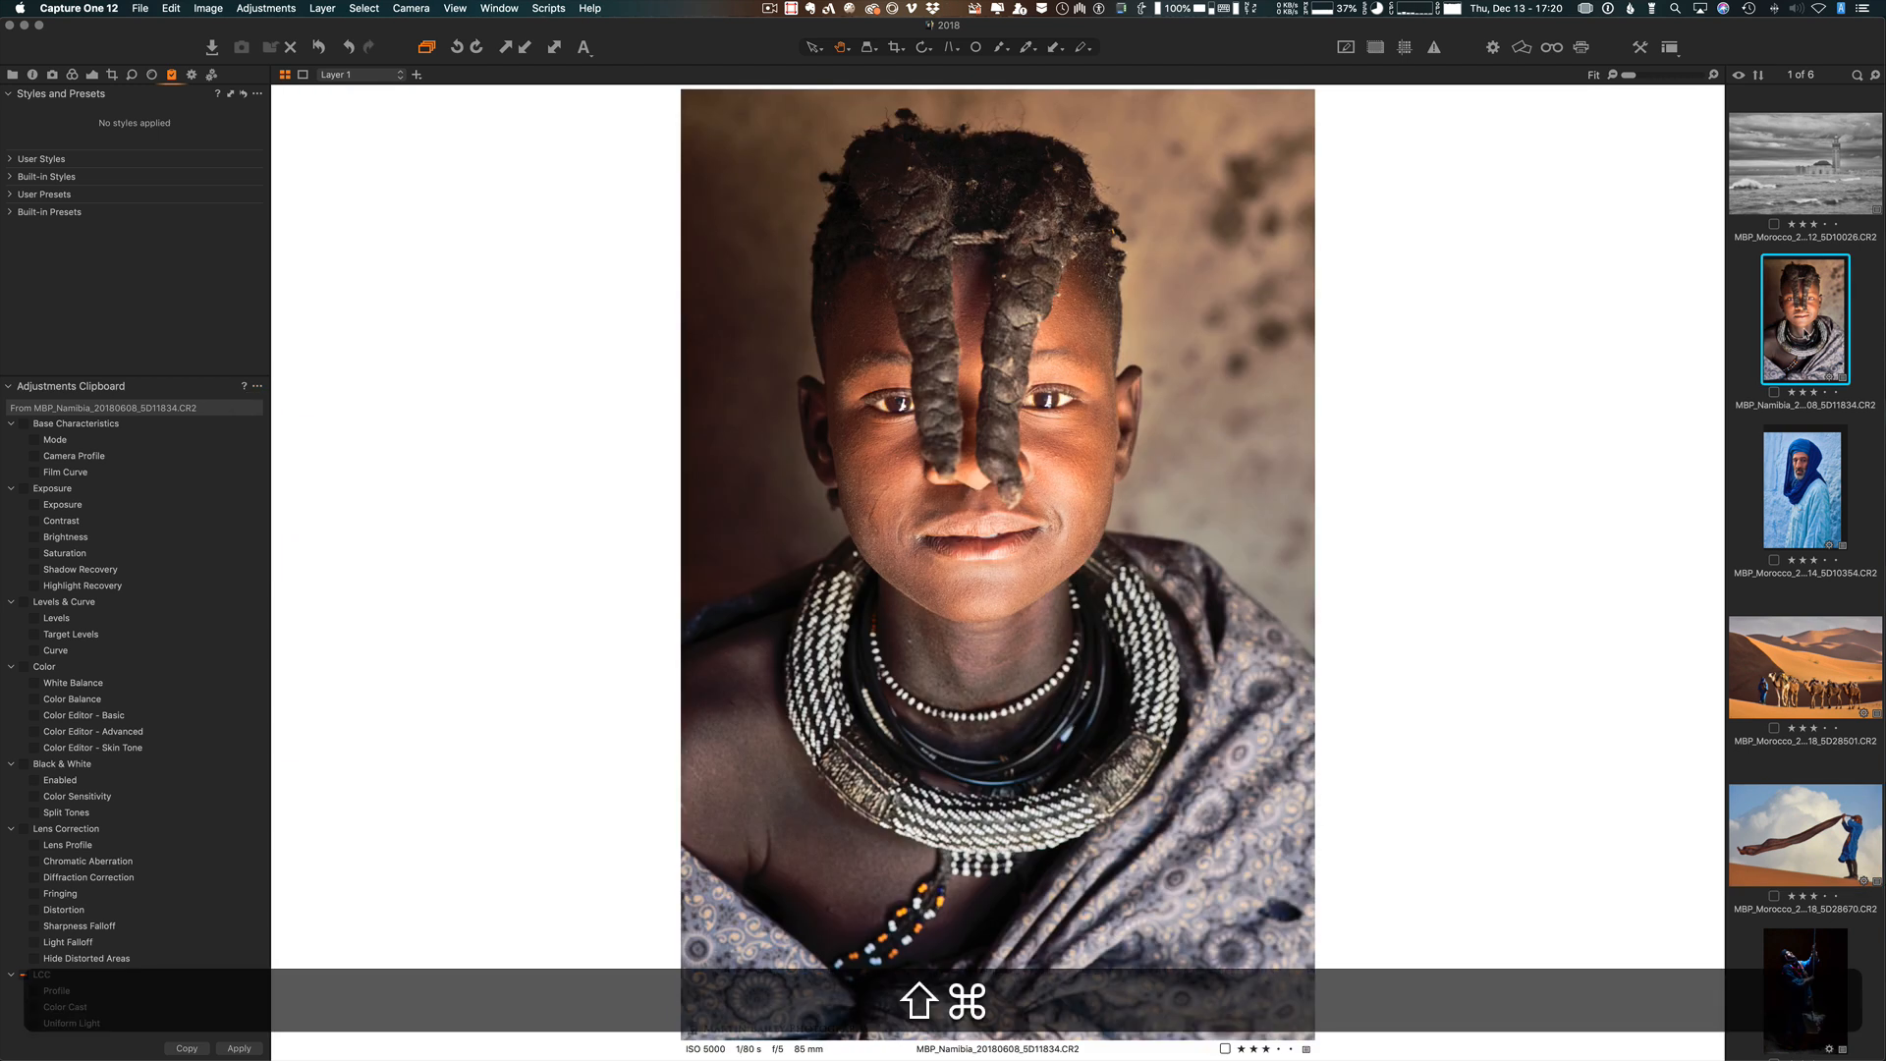
Step: Copy the portrait's adjustments without its composition to the photo of the man with the scarf, and delete the pasted Layer 1
key("shift+super+c")
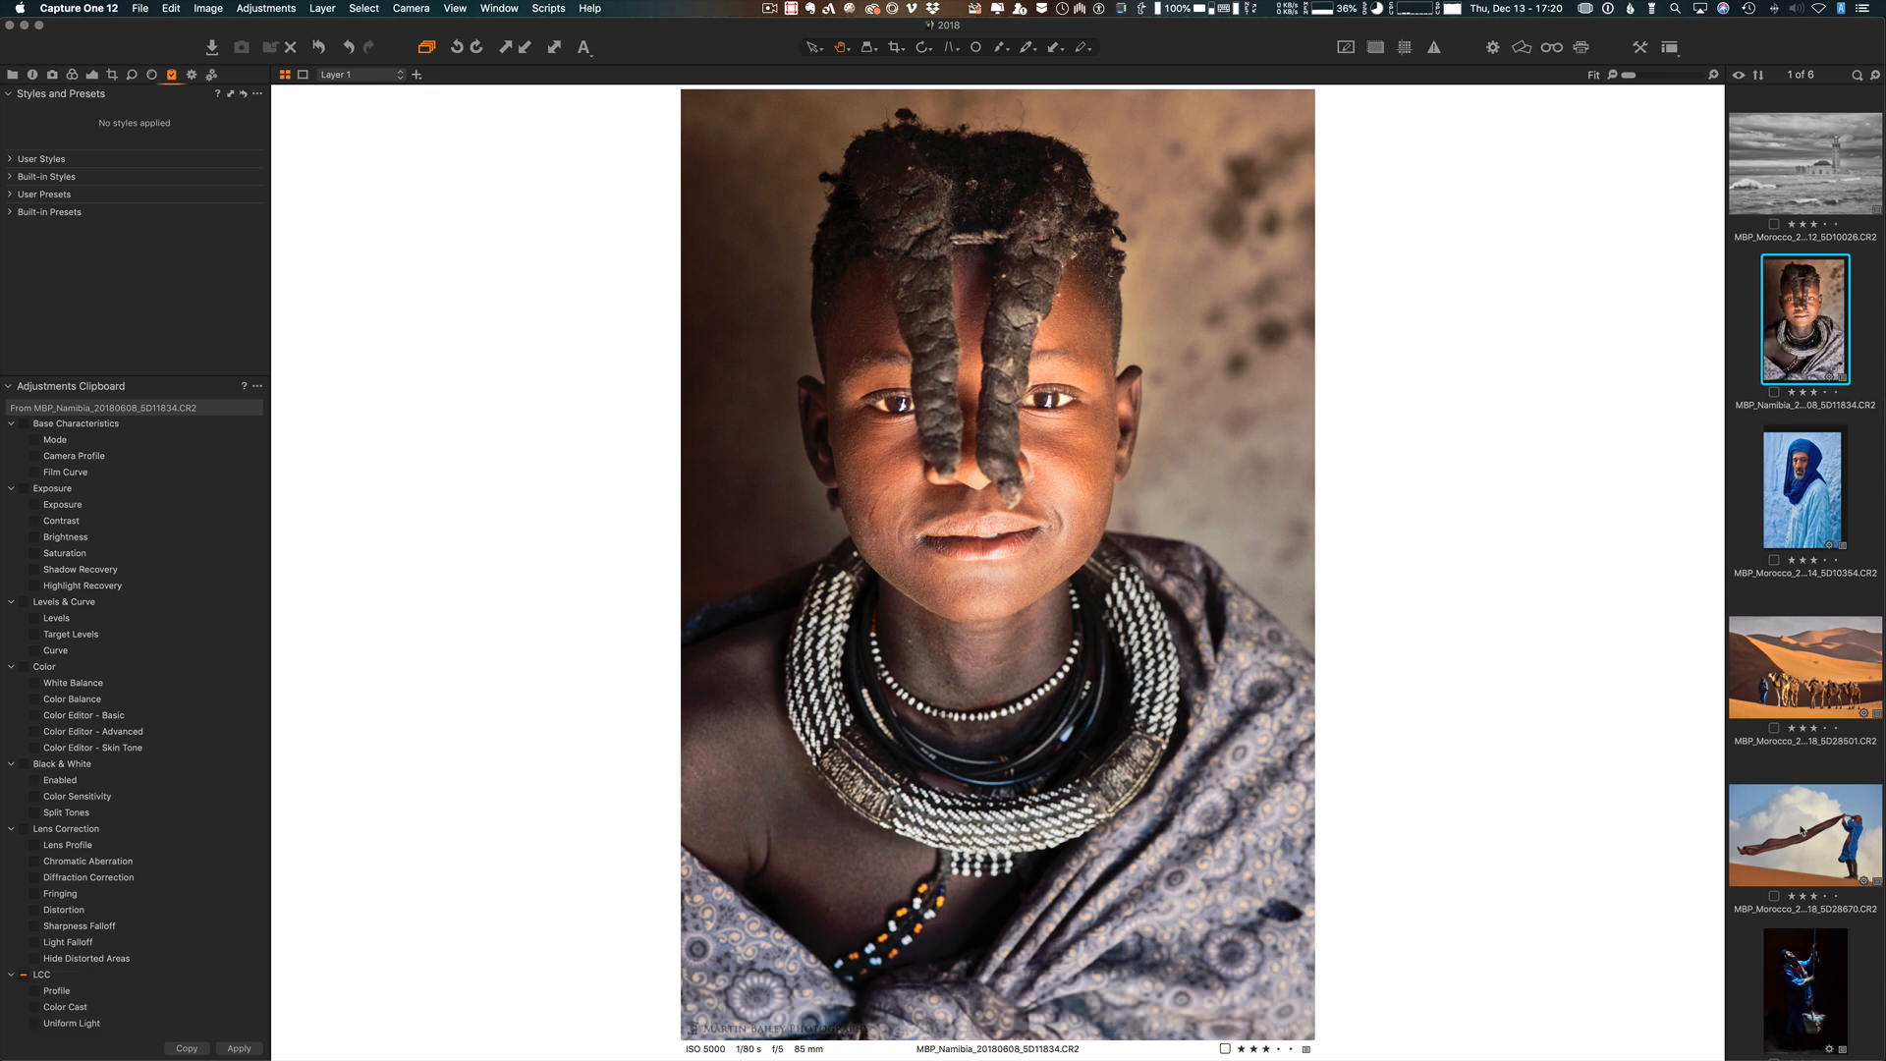
left_click(1794, 842)
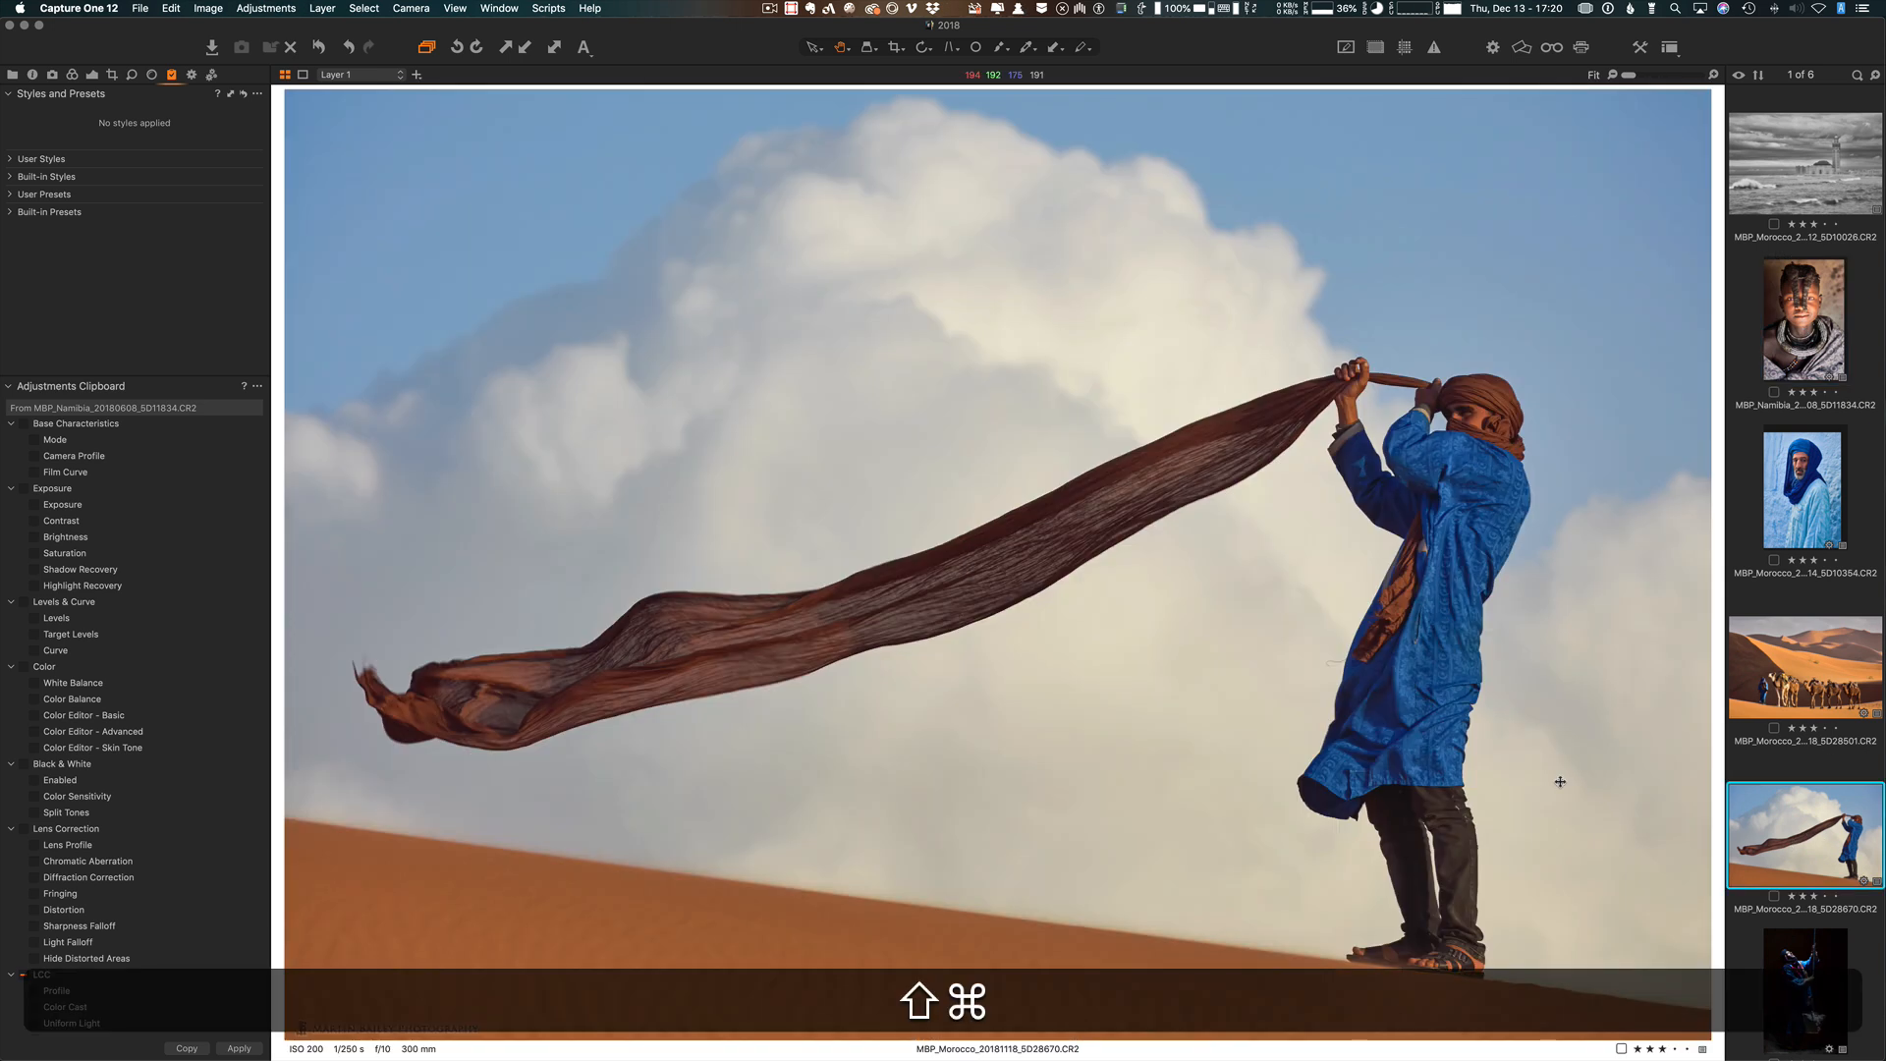
key("shift+super+v")
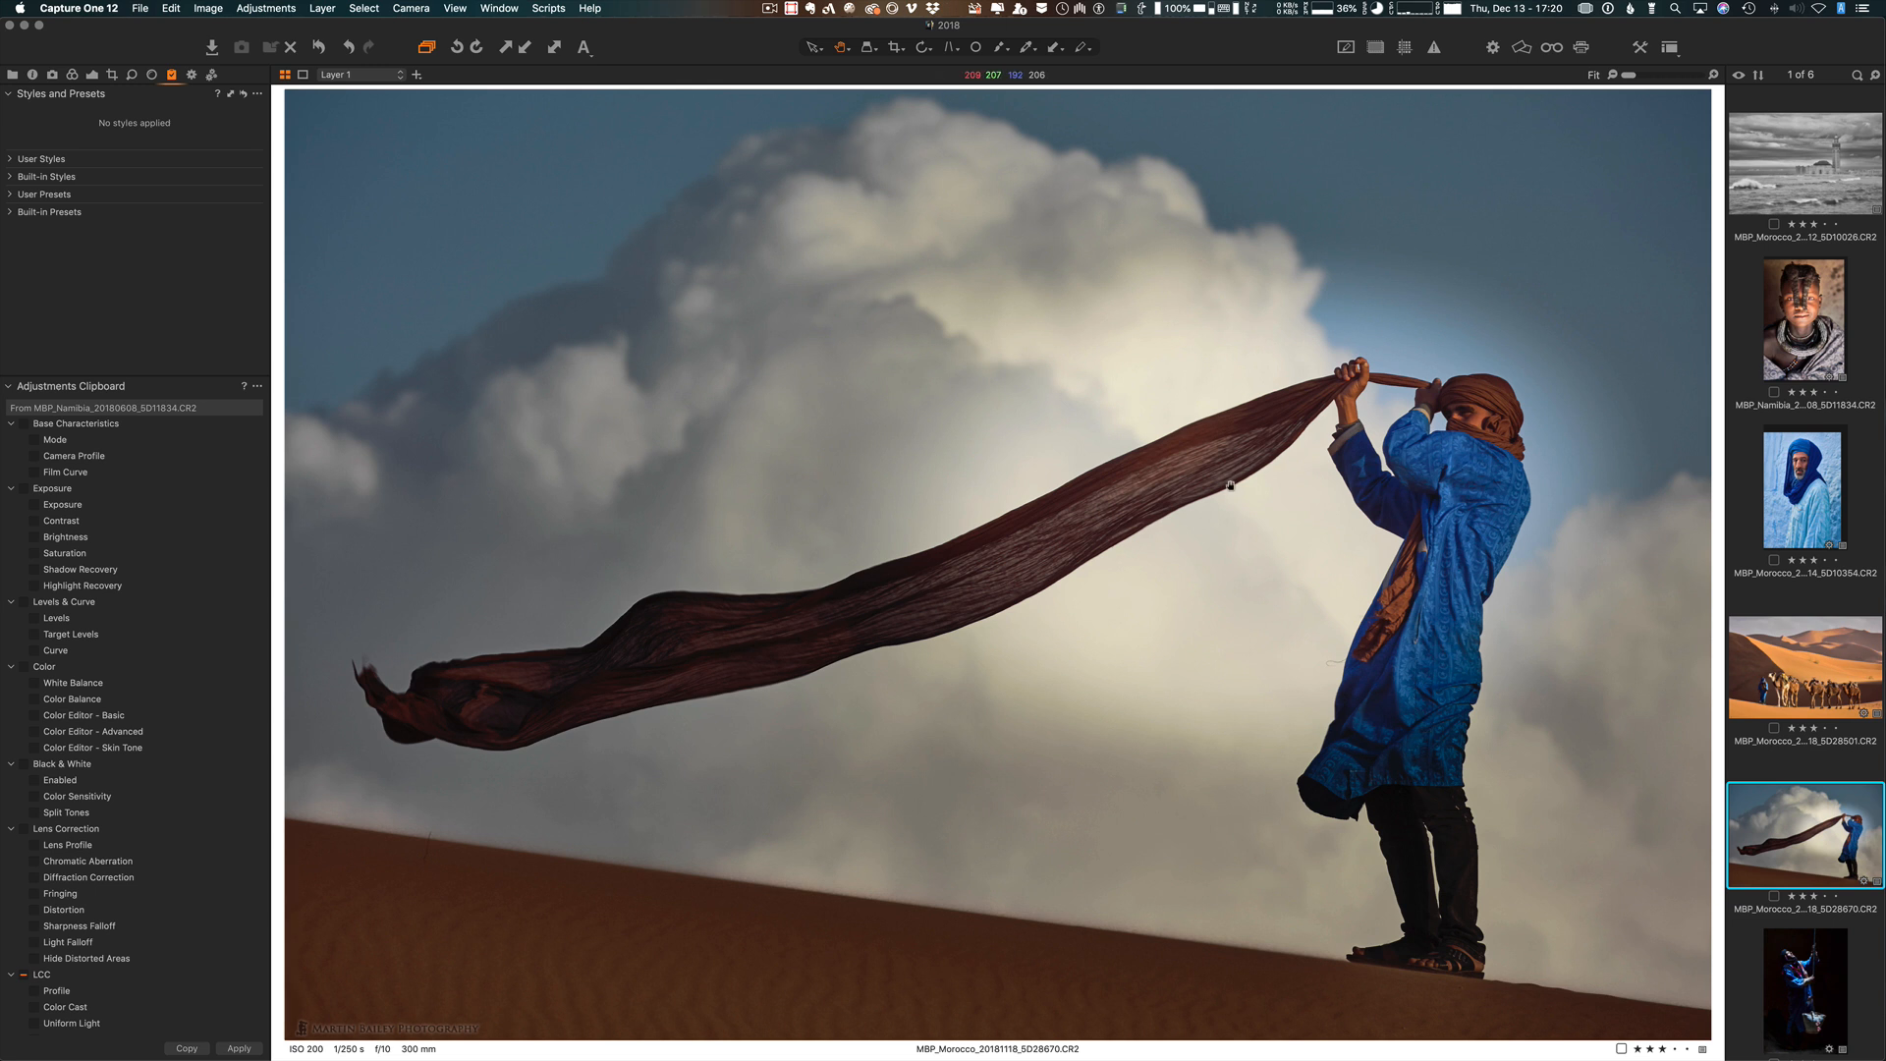
key("m")
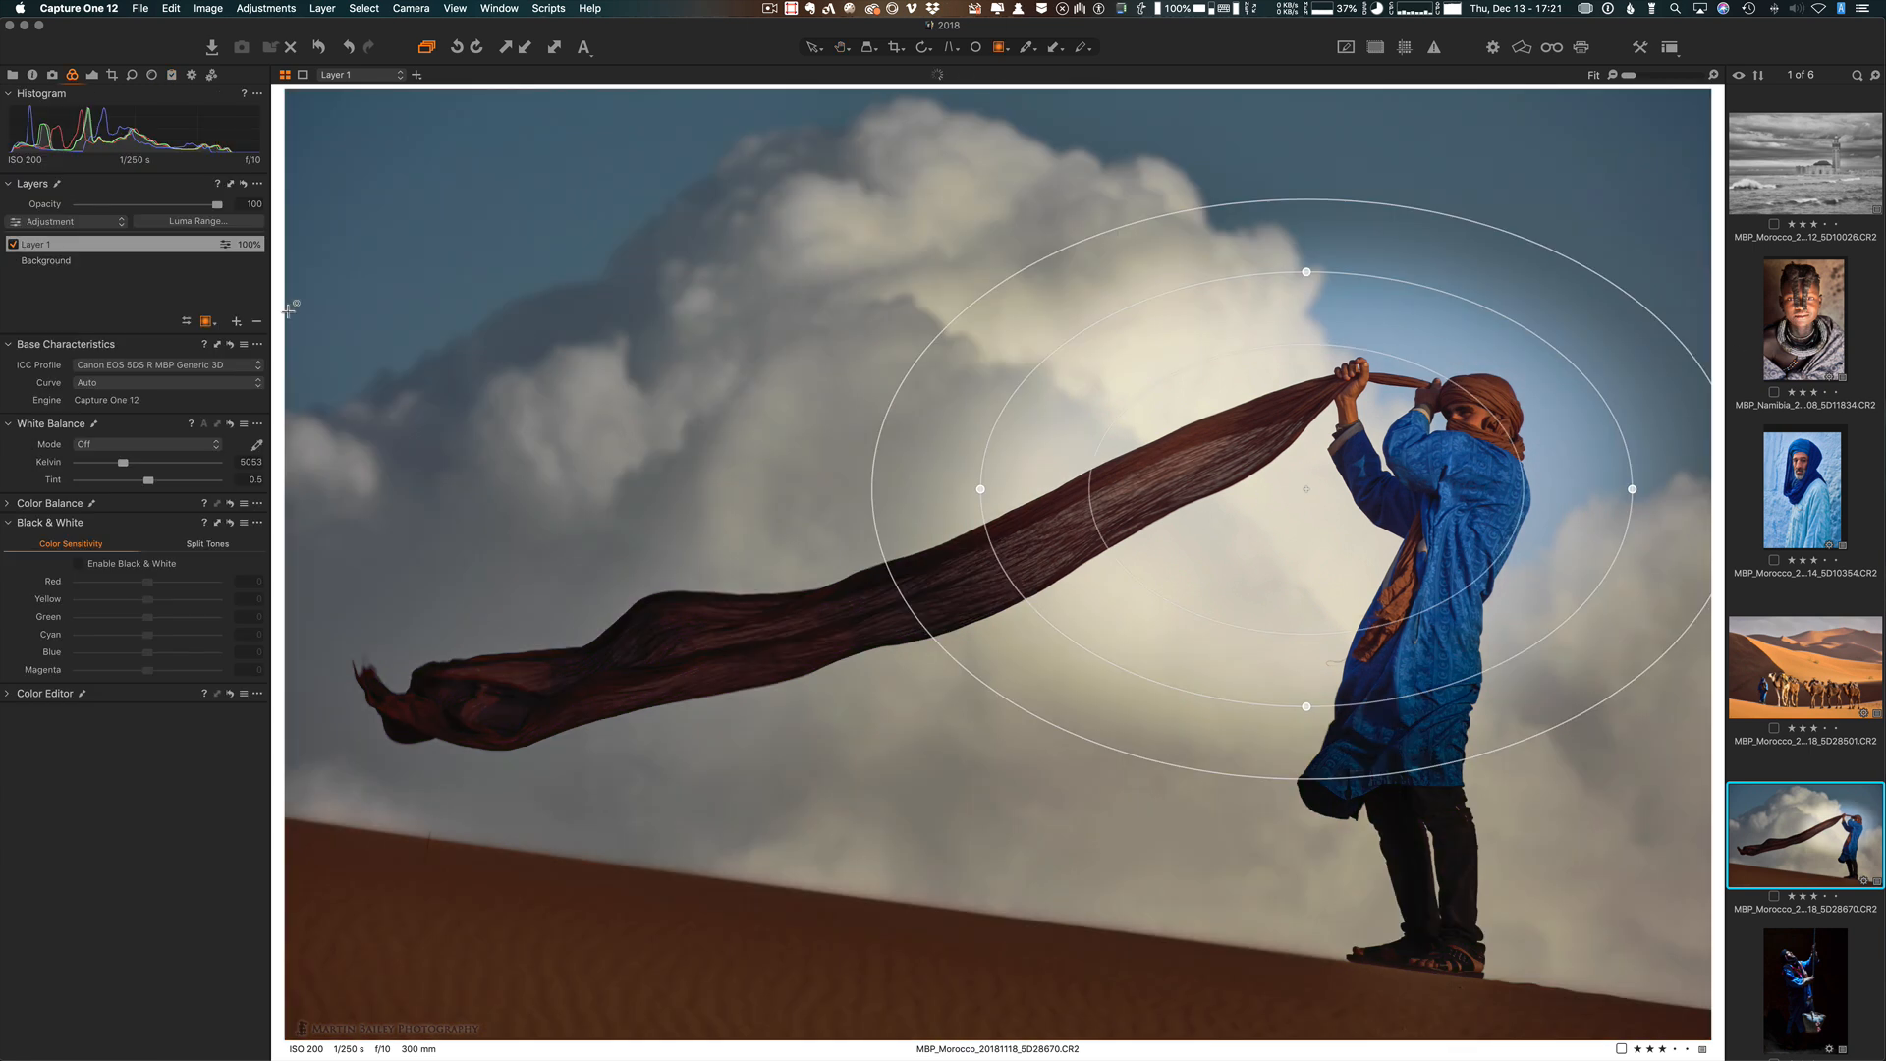
key("BackSpace")
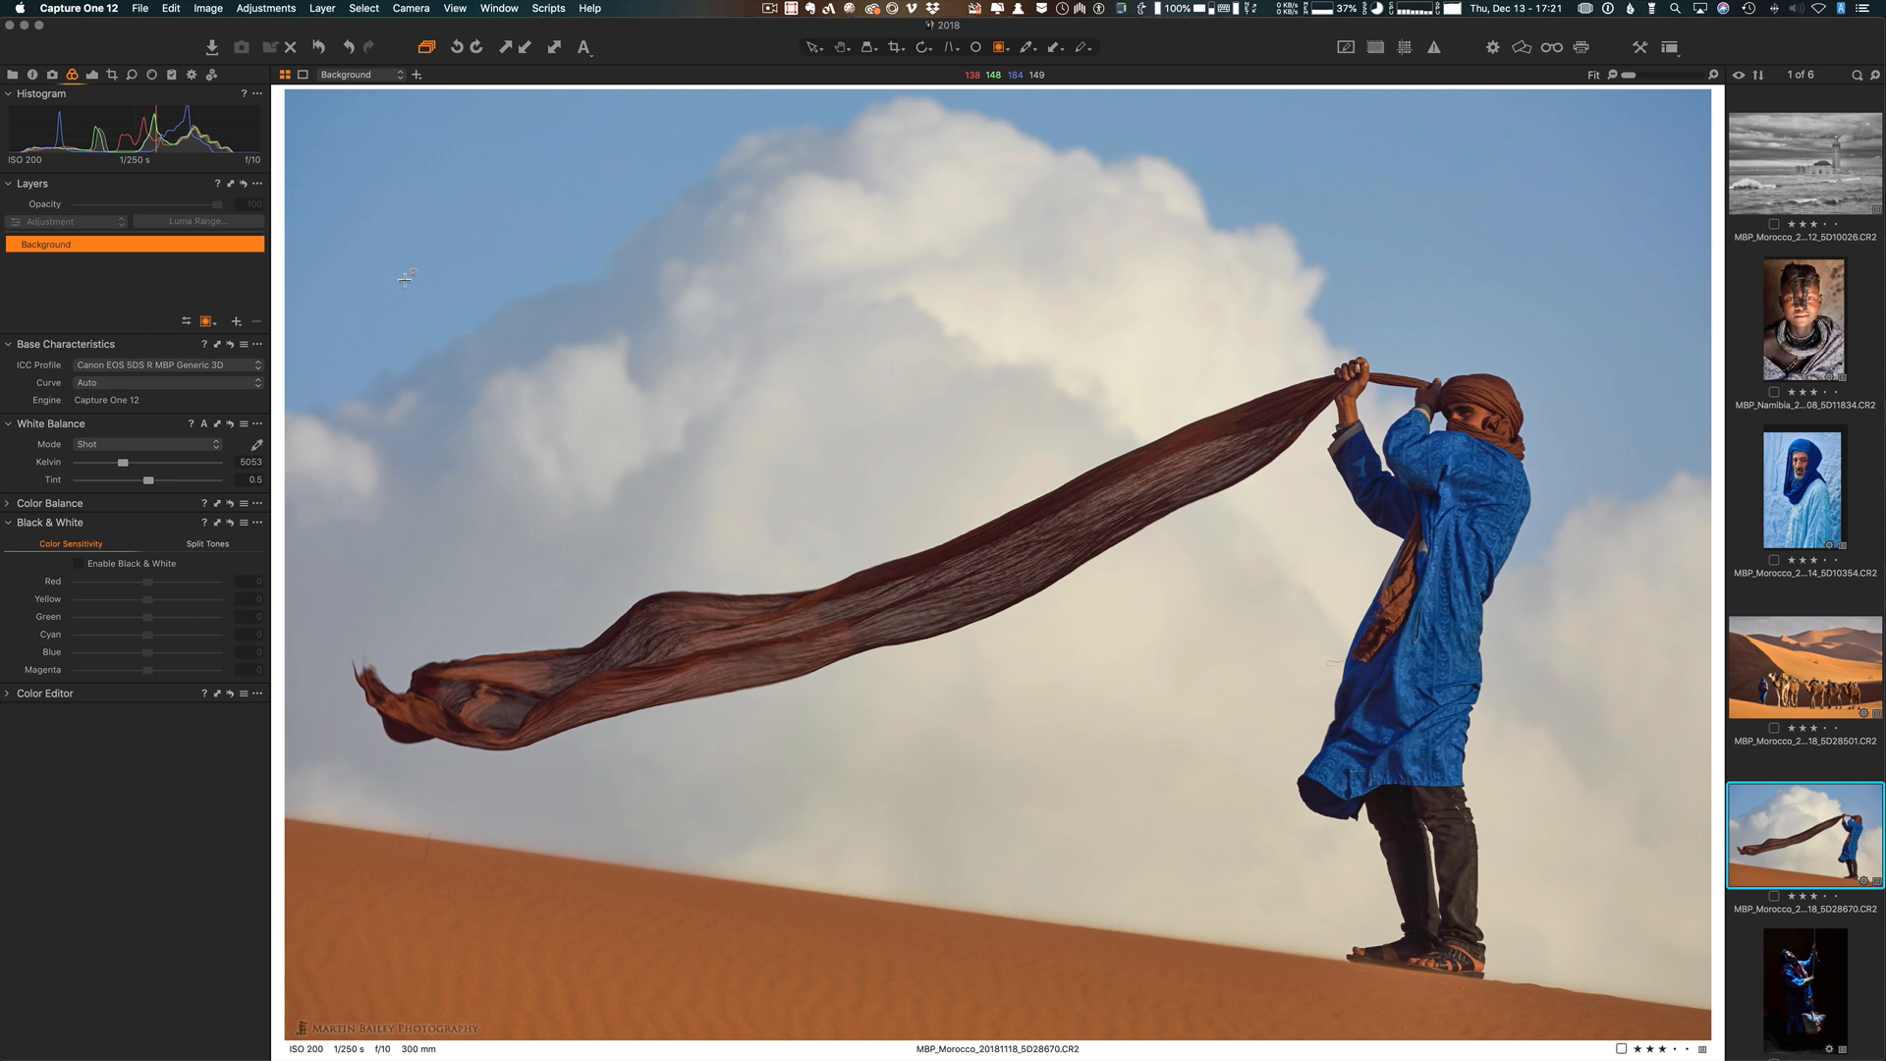
Step: Try rotating the scarf photo with Rotate Freehand to level the dune's slope, undo the rotation, and return to the Pan tool
left_click(926, 48)
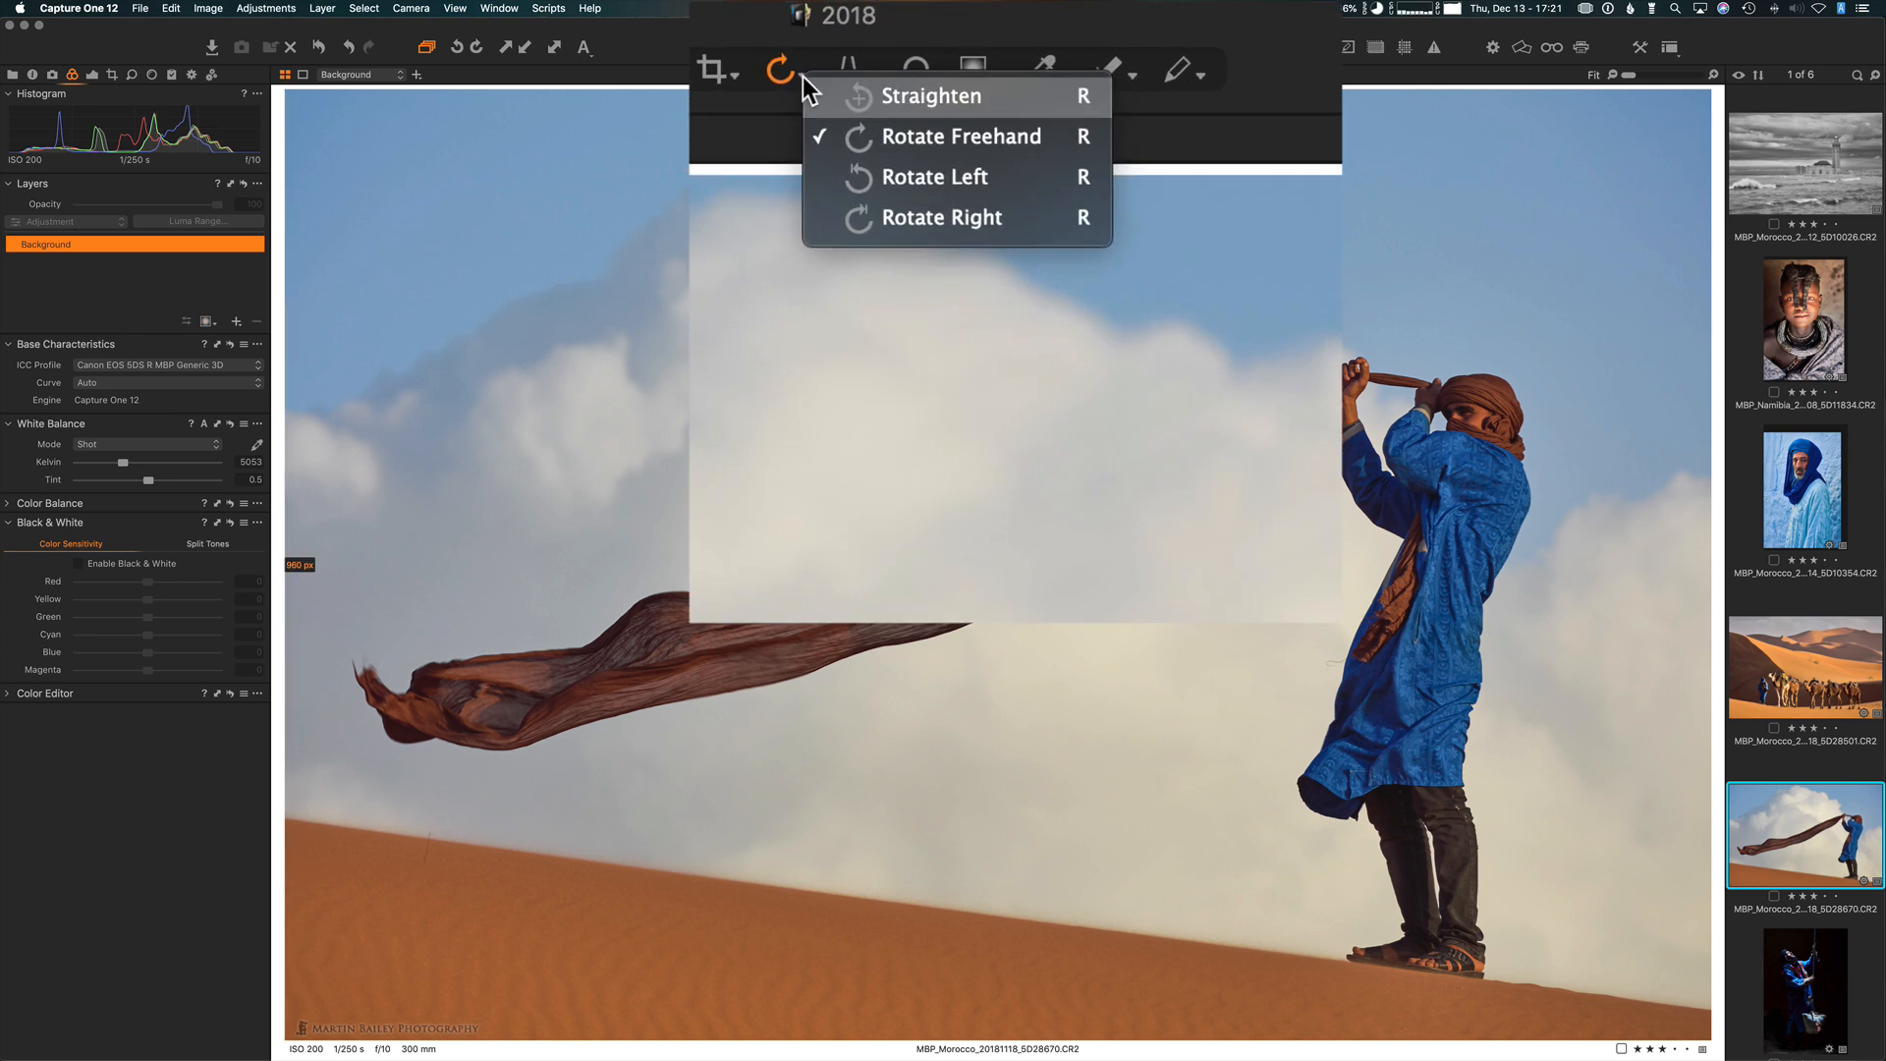
left_click(902, 136)
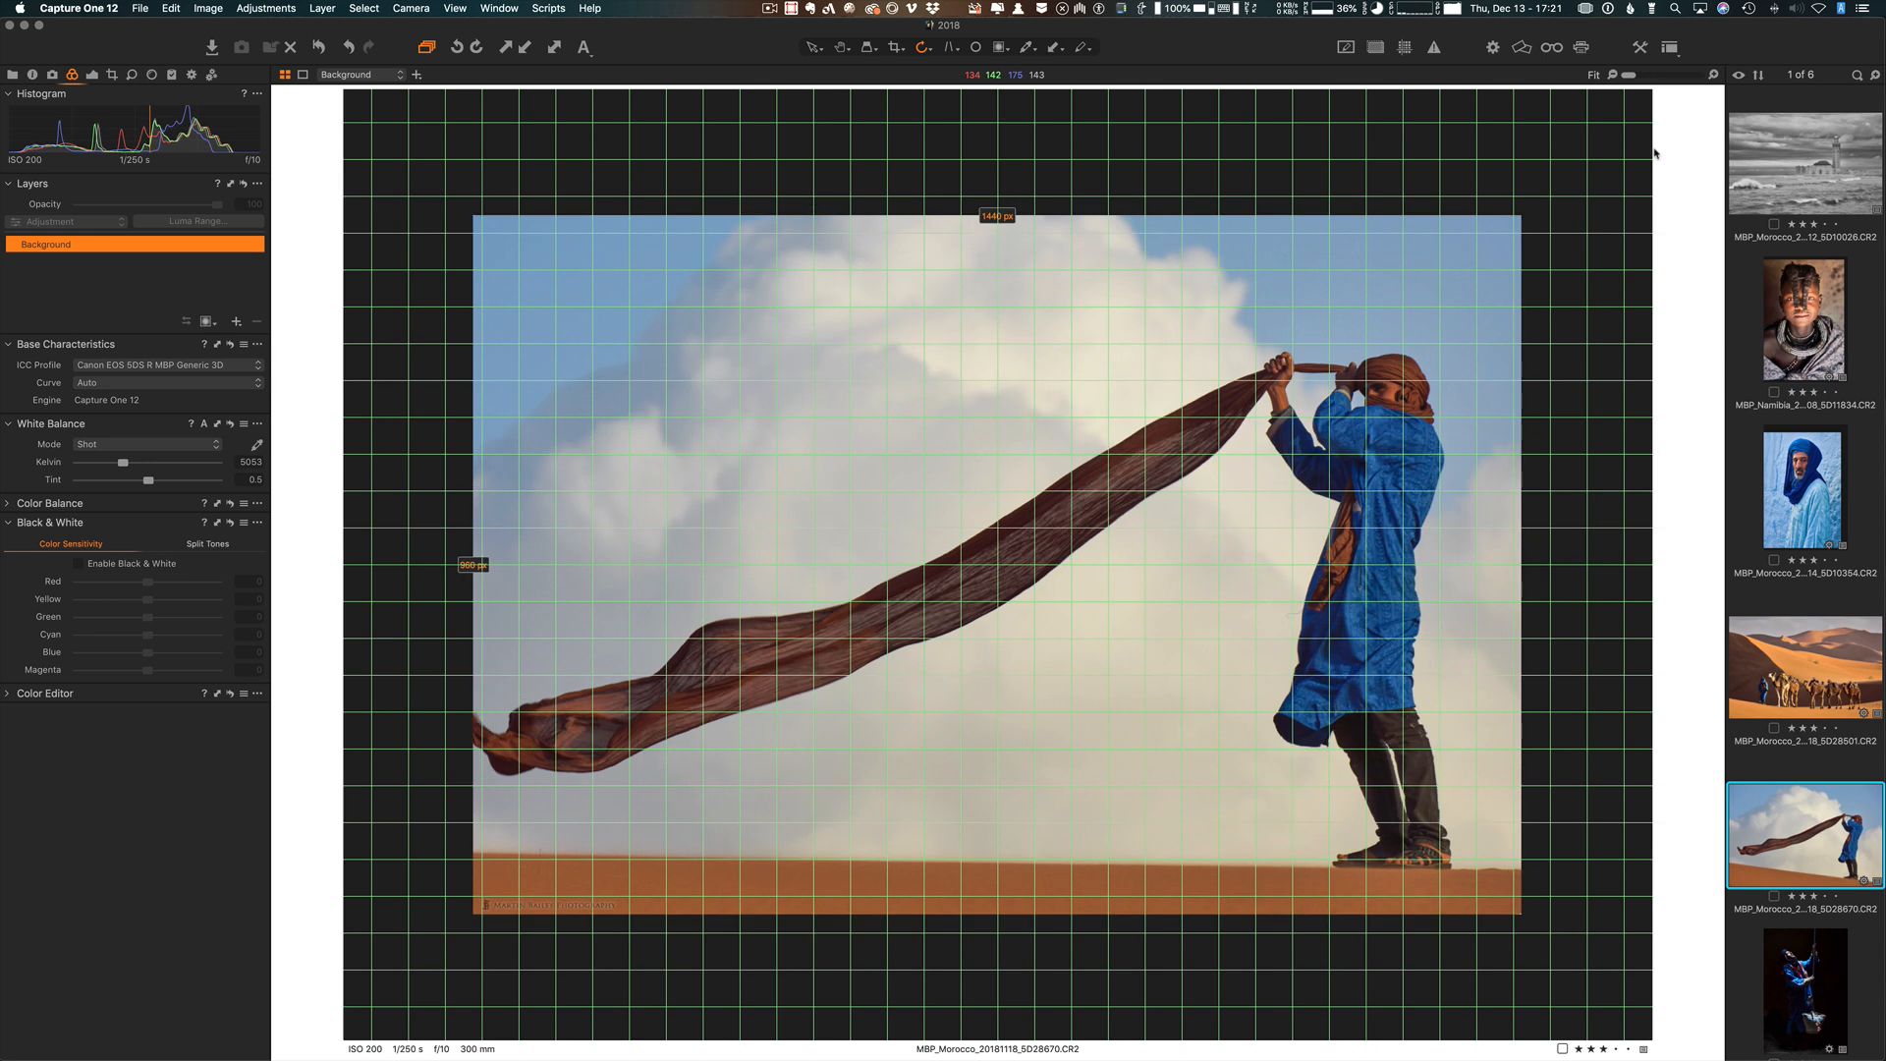
mouse_move(1654, 153)
left_mouse_down()
mouse_move(1600, 409)
mouse_move(1523, 501)
mouse_move(1532, 370)
mouse_move(1498, 167)
mouse_move(1489, 421)
mouse_move(1480, 231)
mouse_move(1484, 344)
left_mouse_up()
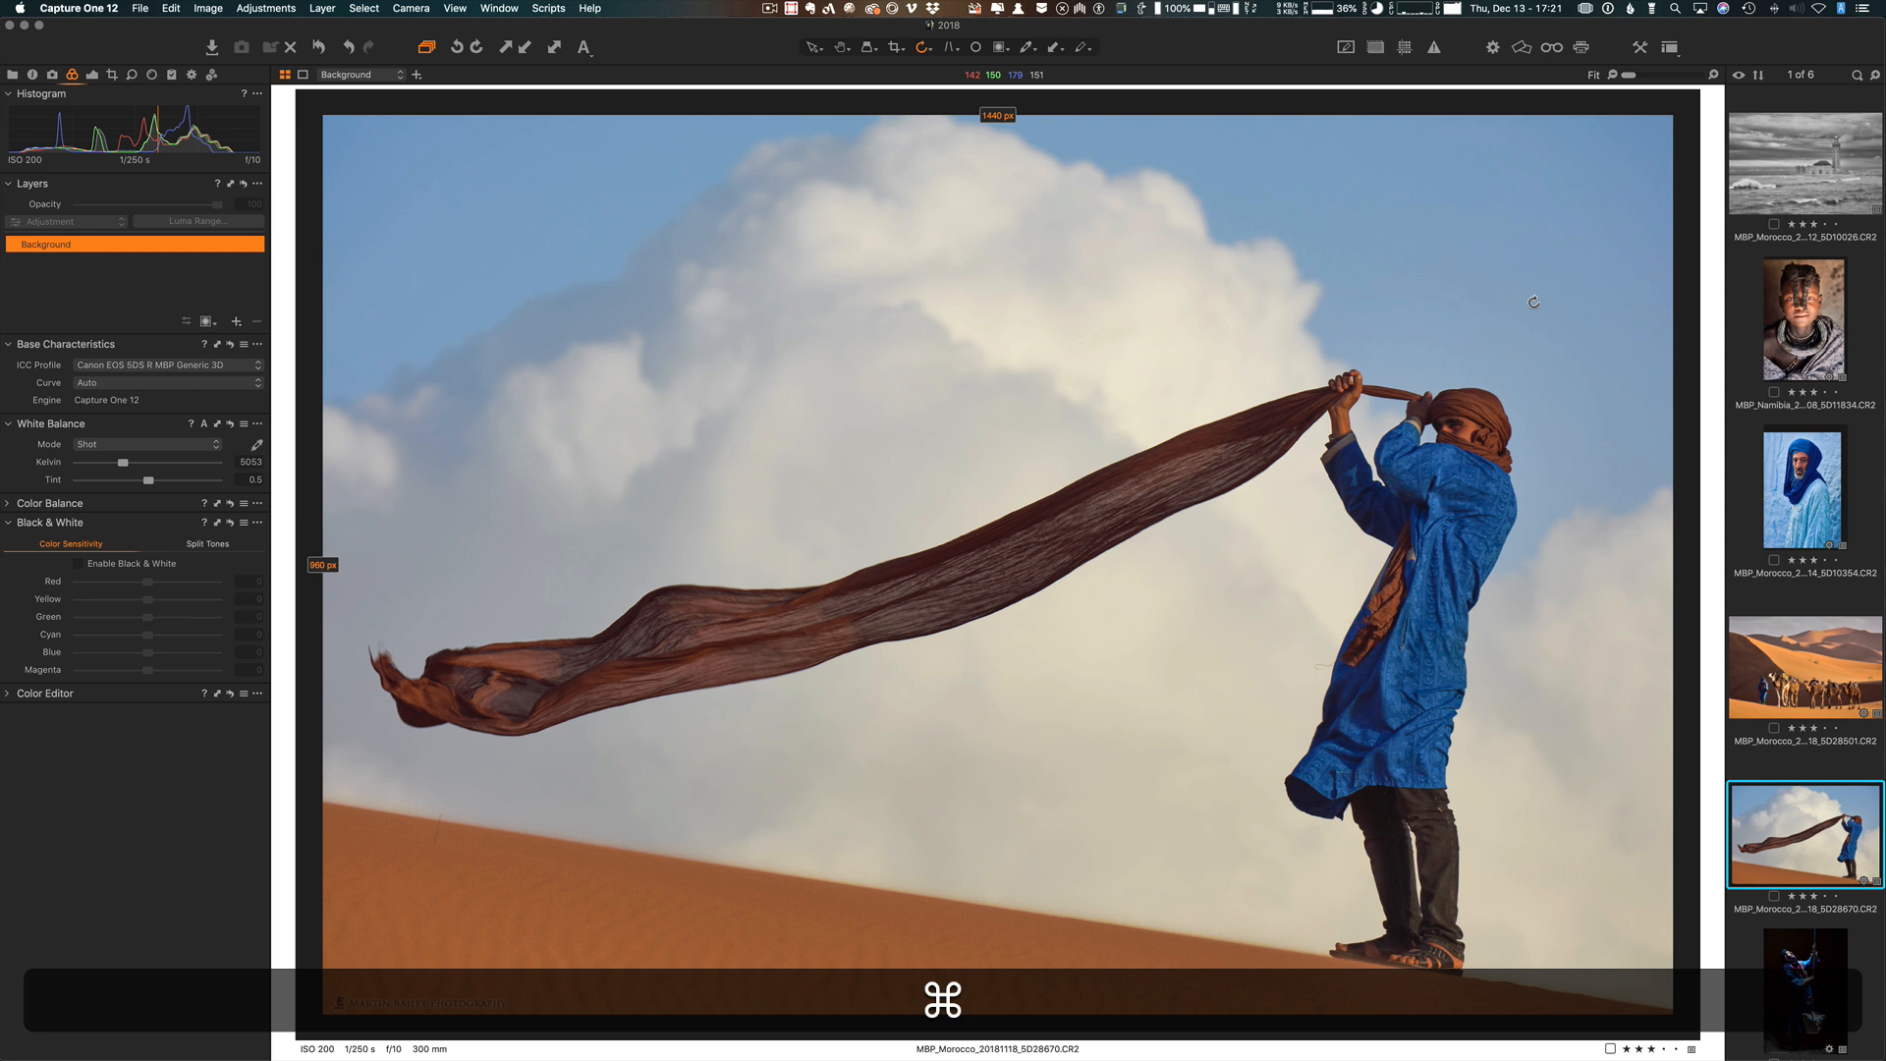
key("super+z")
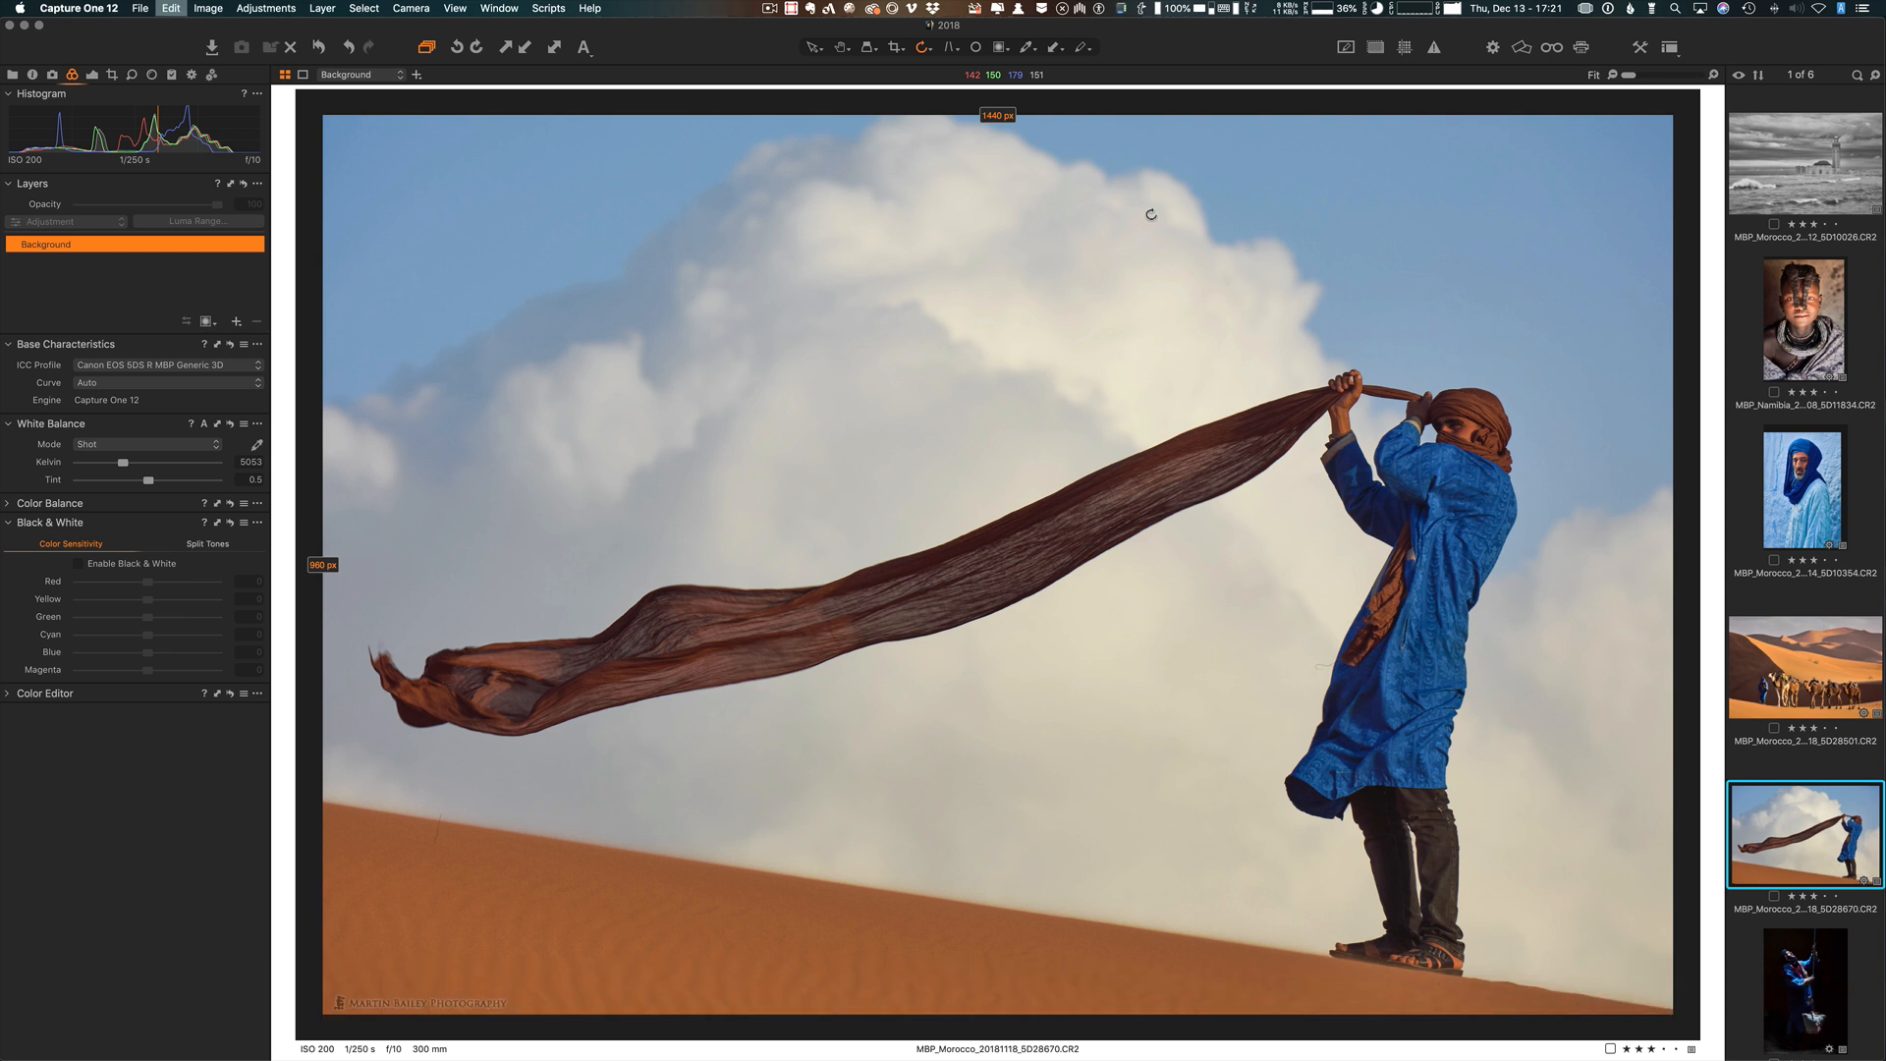
key("super+z")
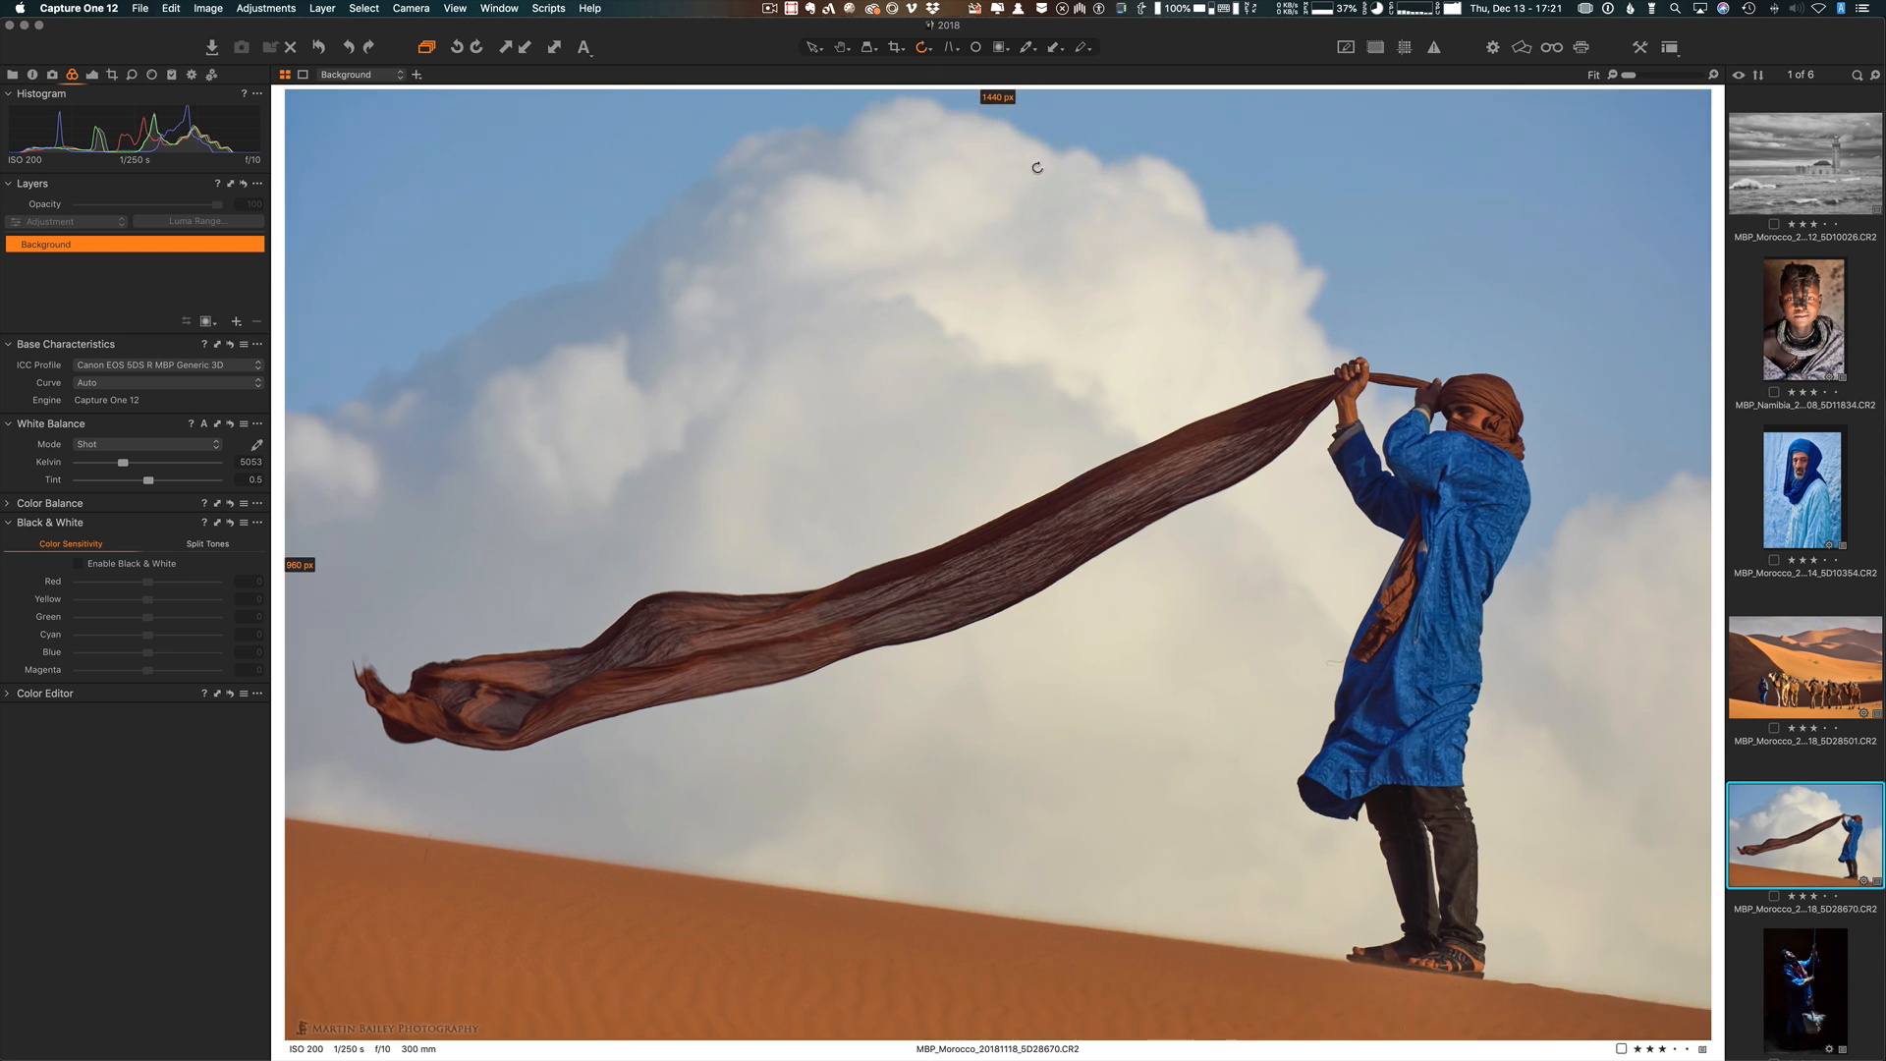
key("h")
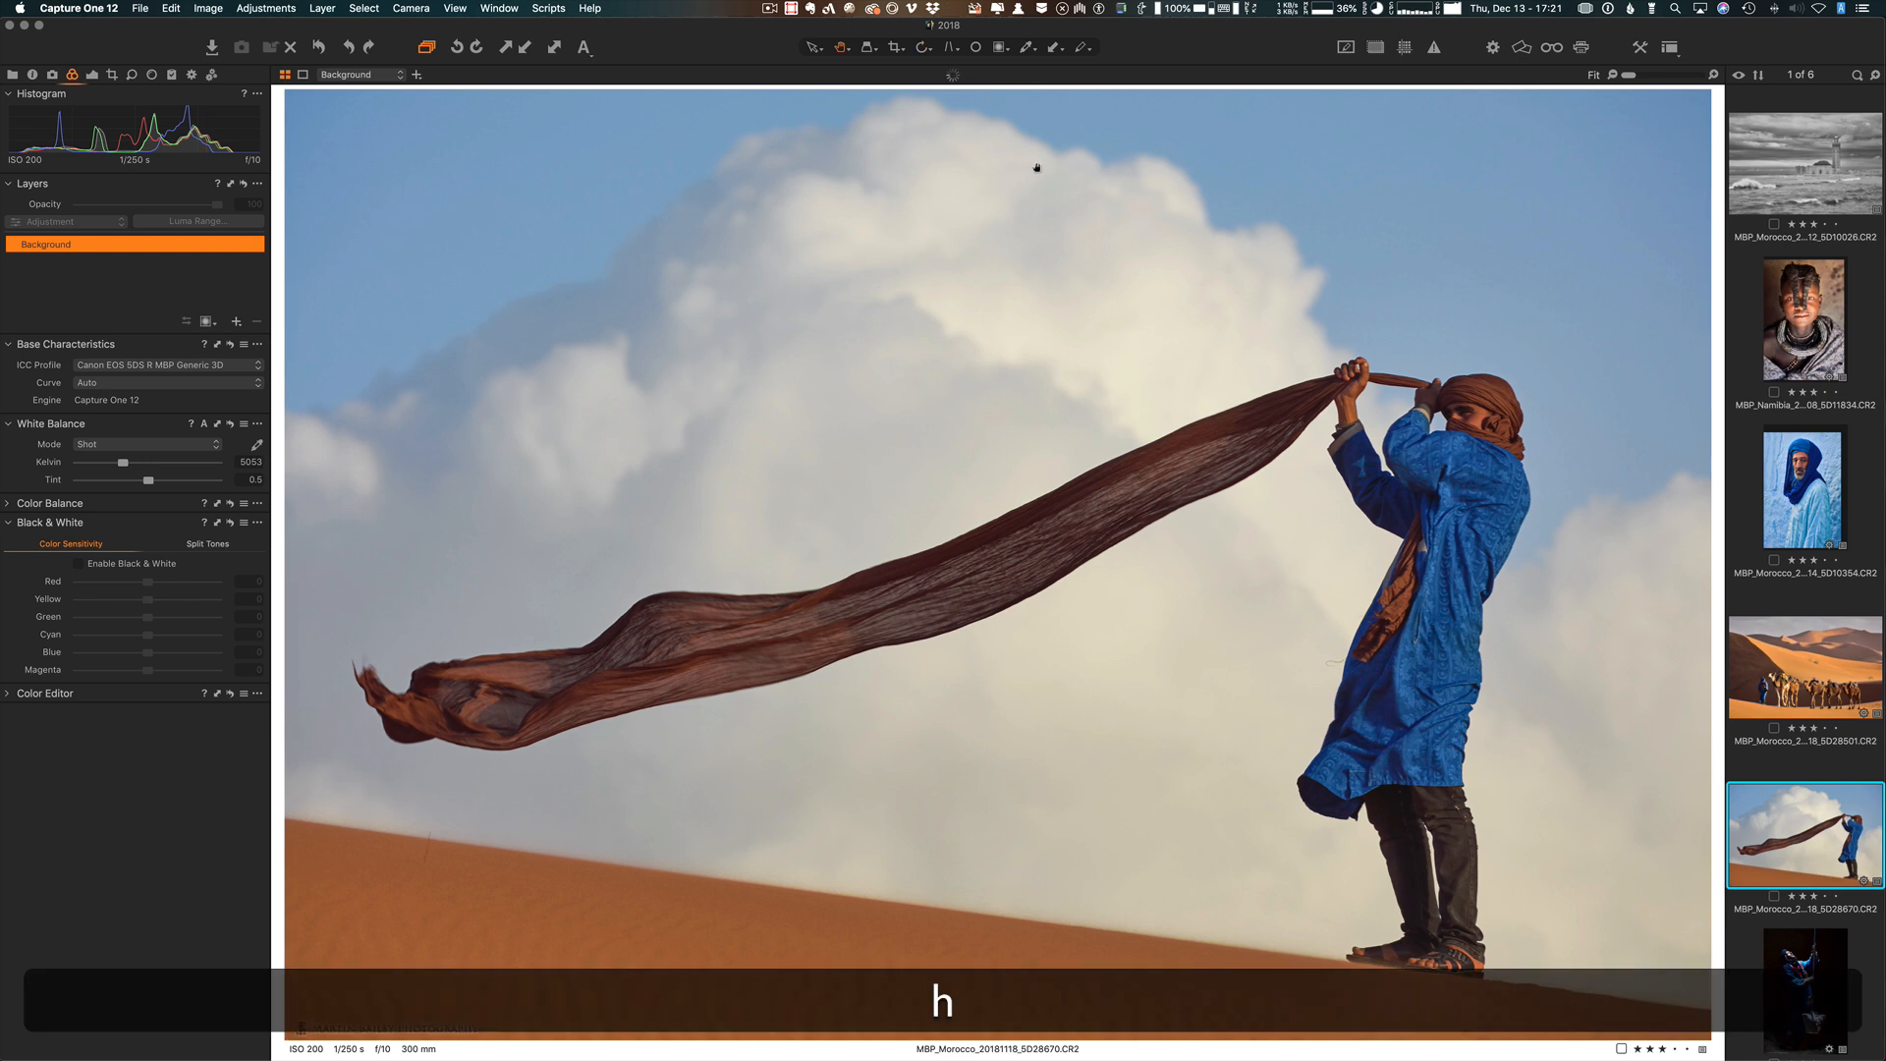
Step: Examine the JPEGmini for Capture One plugin in the application's plugin preferences, and close the preferences
left_click(79, 8)
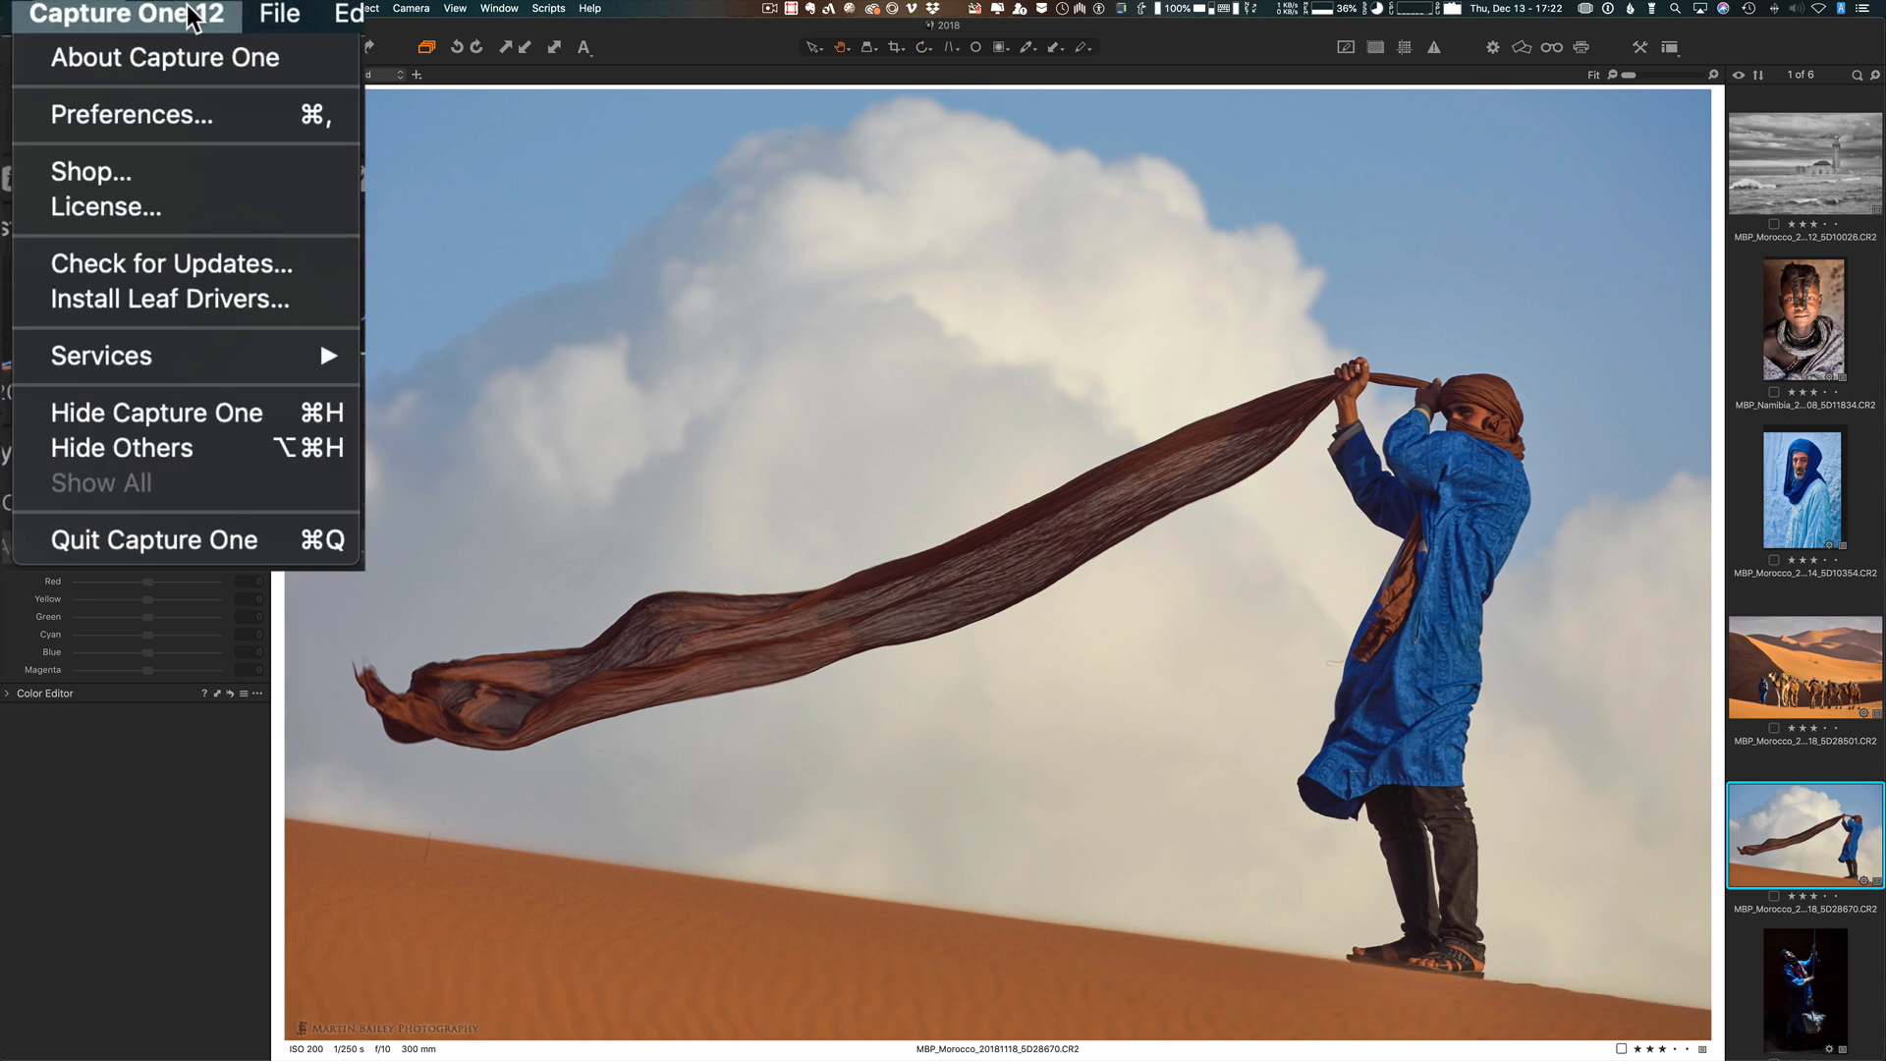
left_click(155, 115)
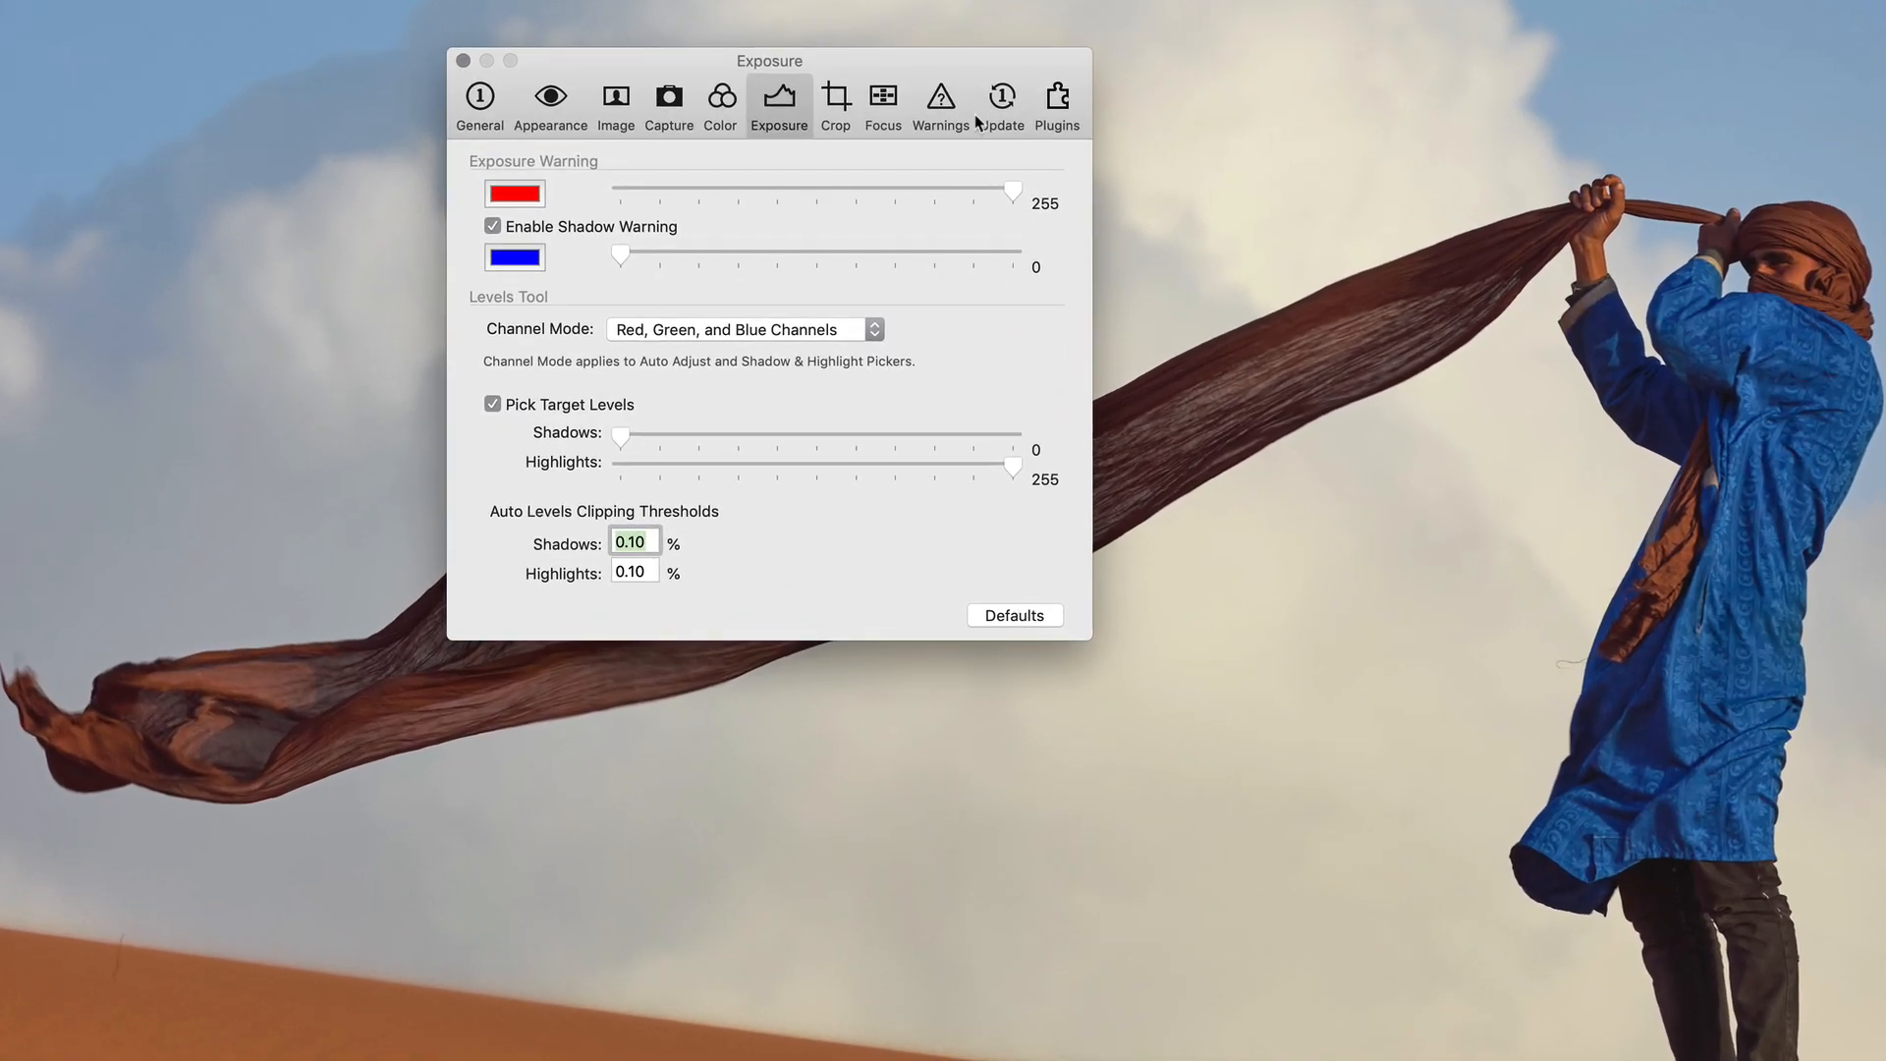
left_click(1003, 301)
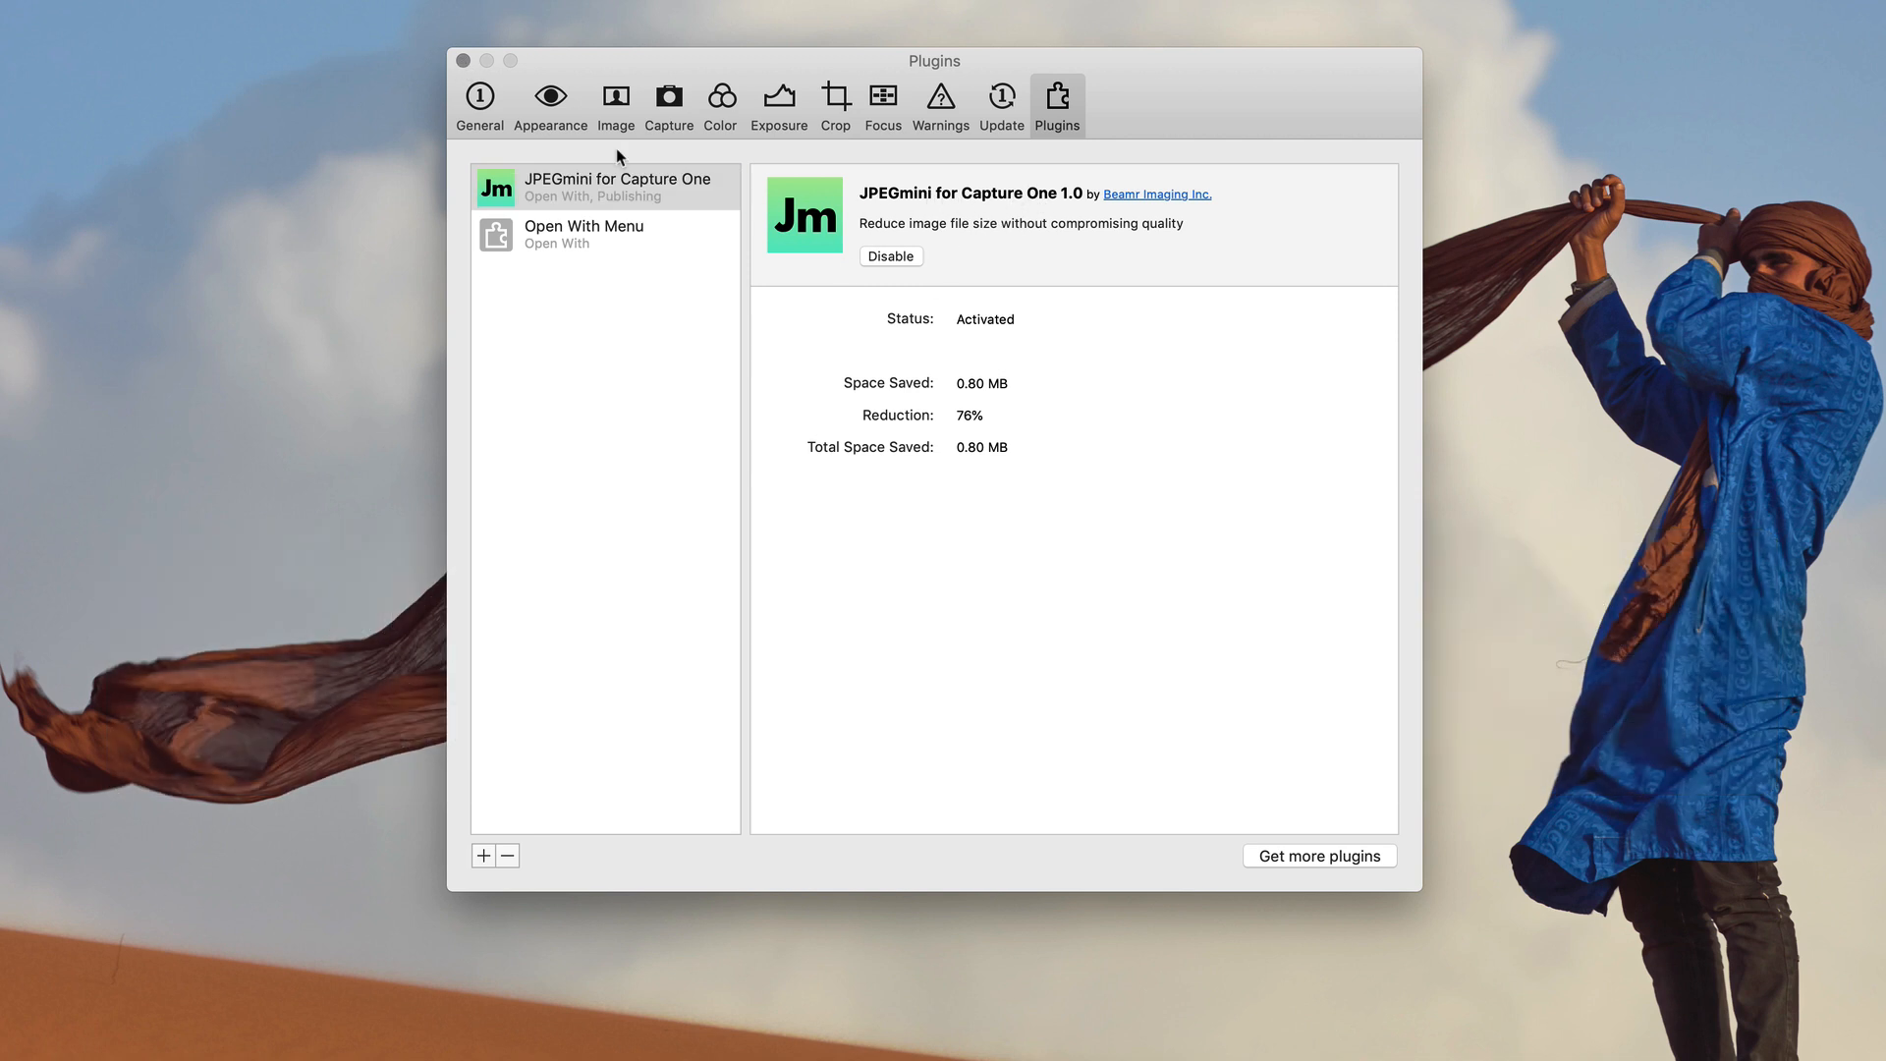
left_click(464, 62)
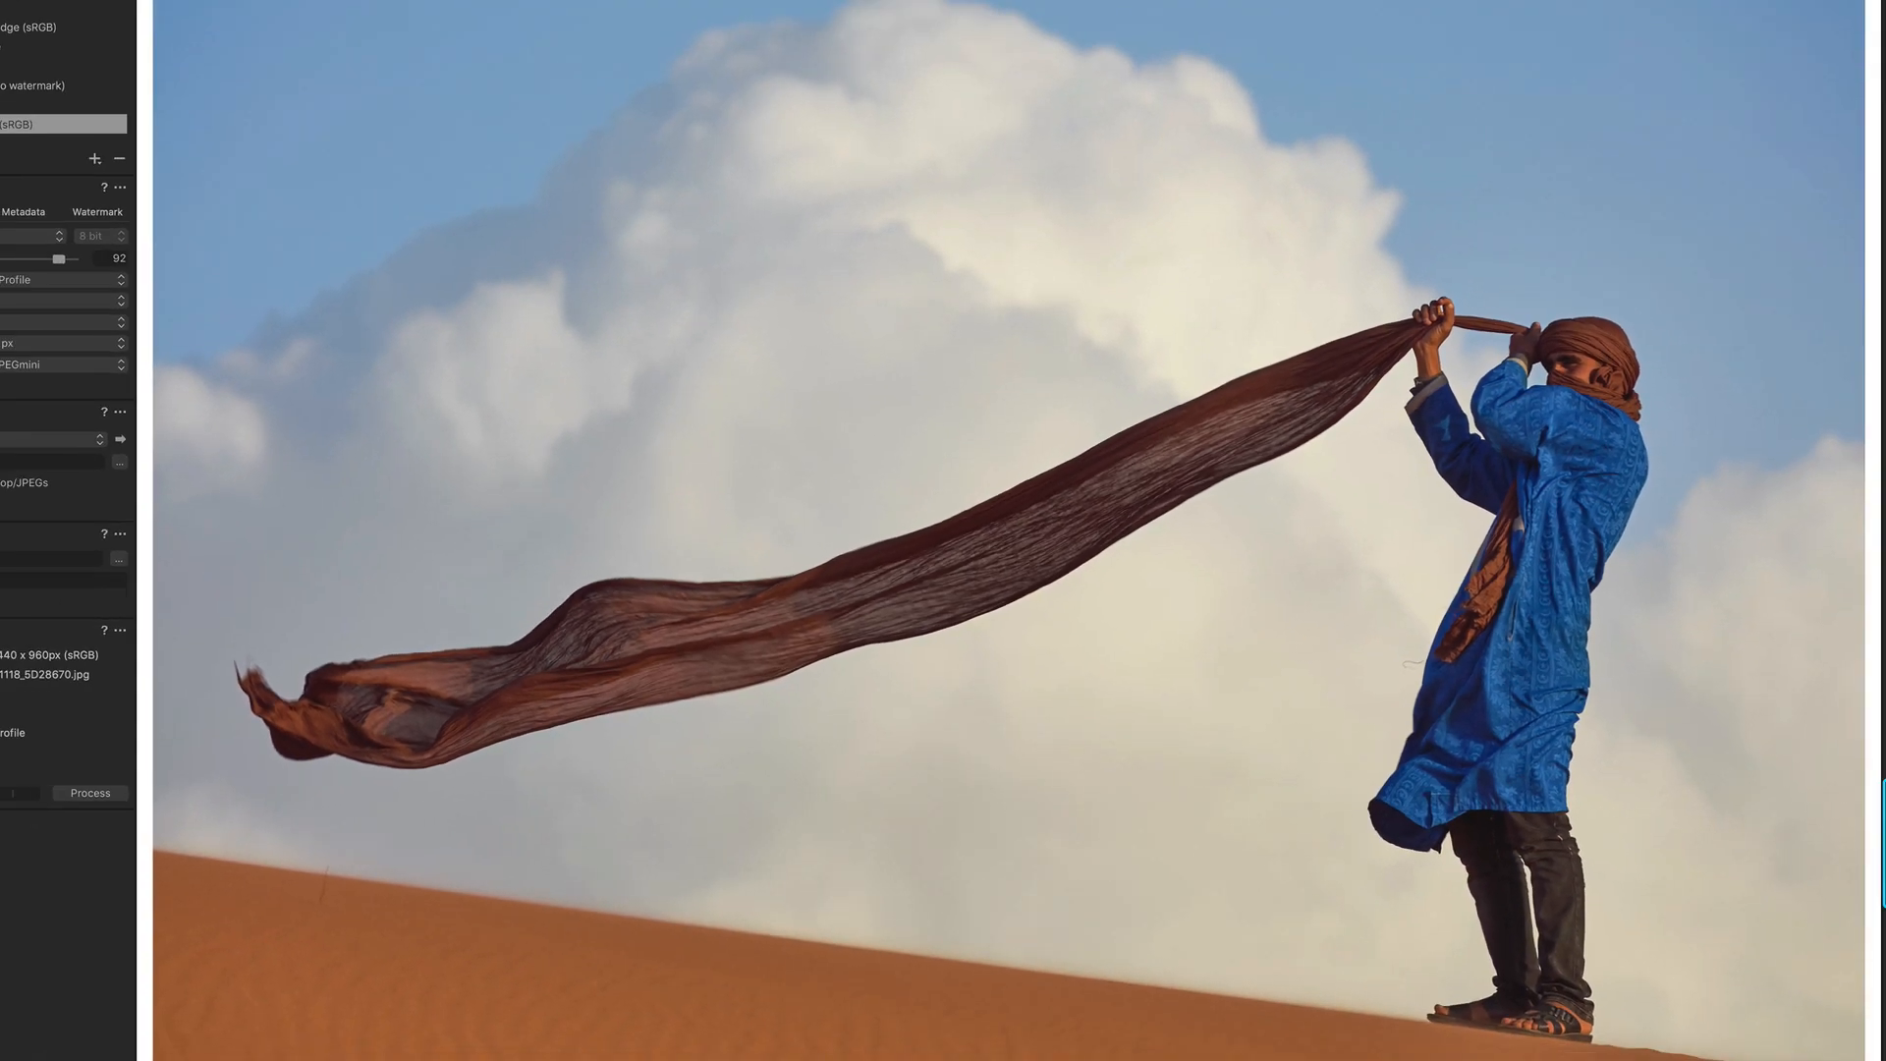